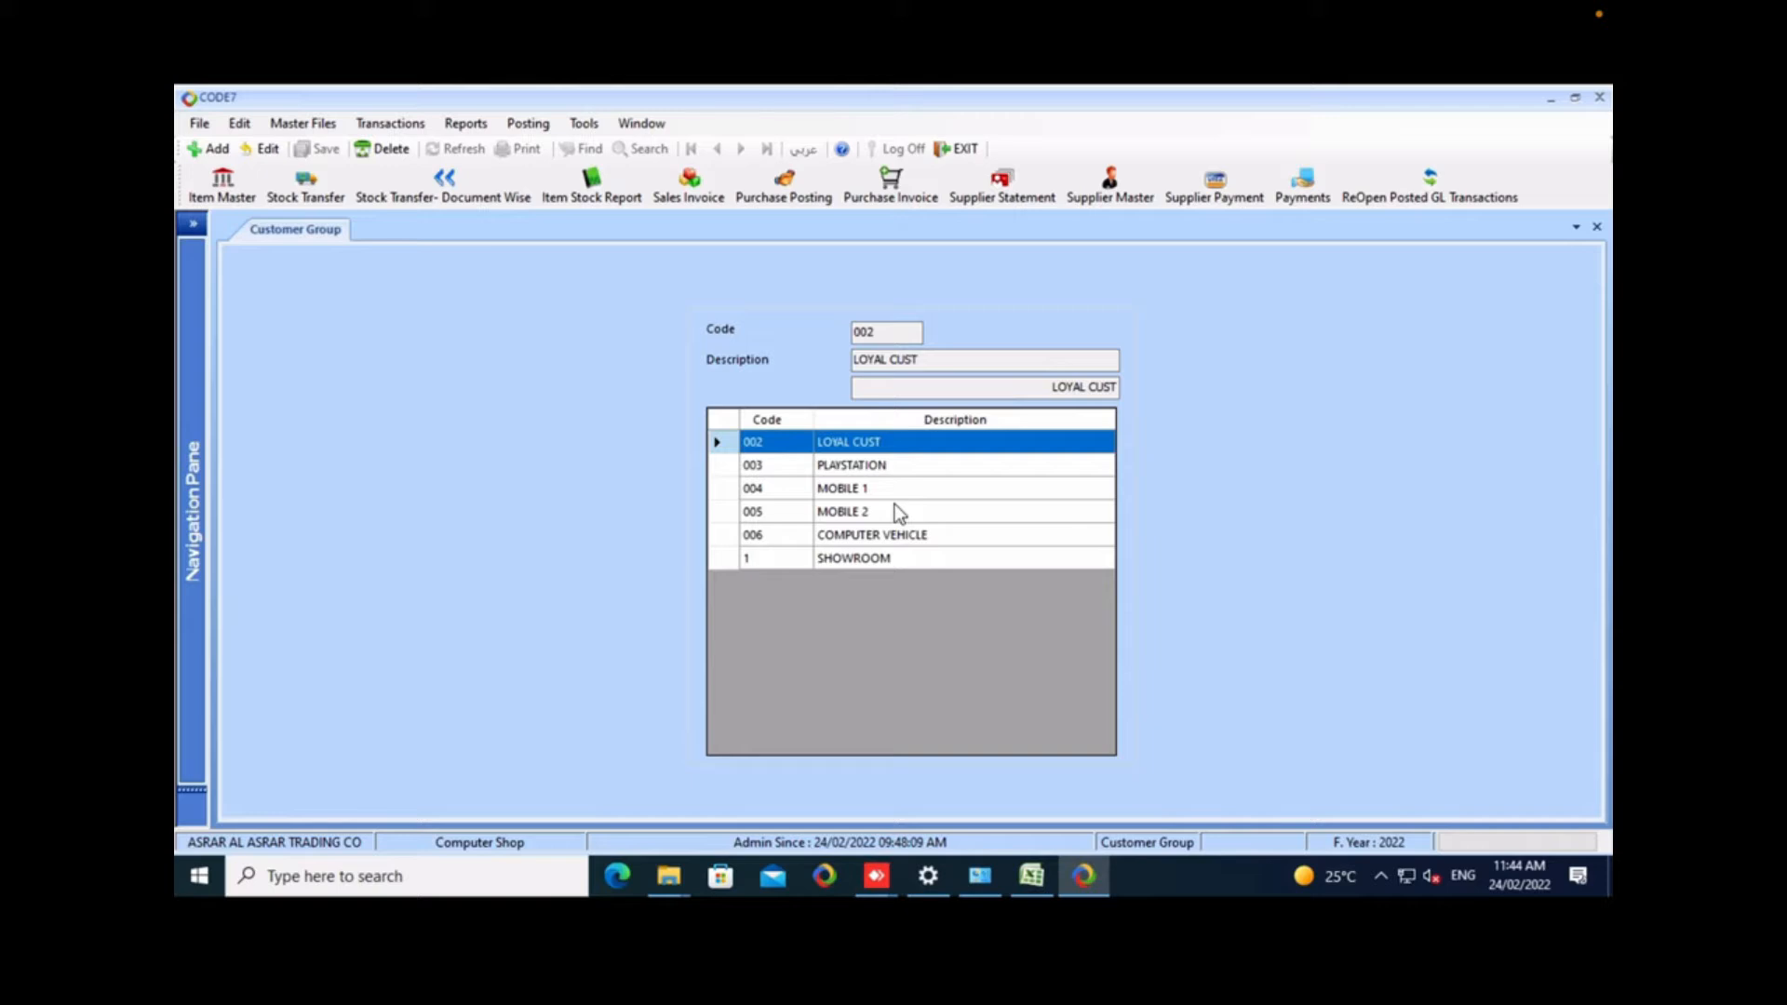
Close the Customer Group form and open the Customer Grade form.
key(shift+F10)
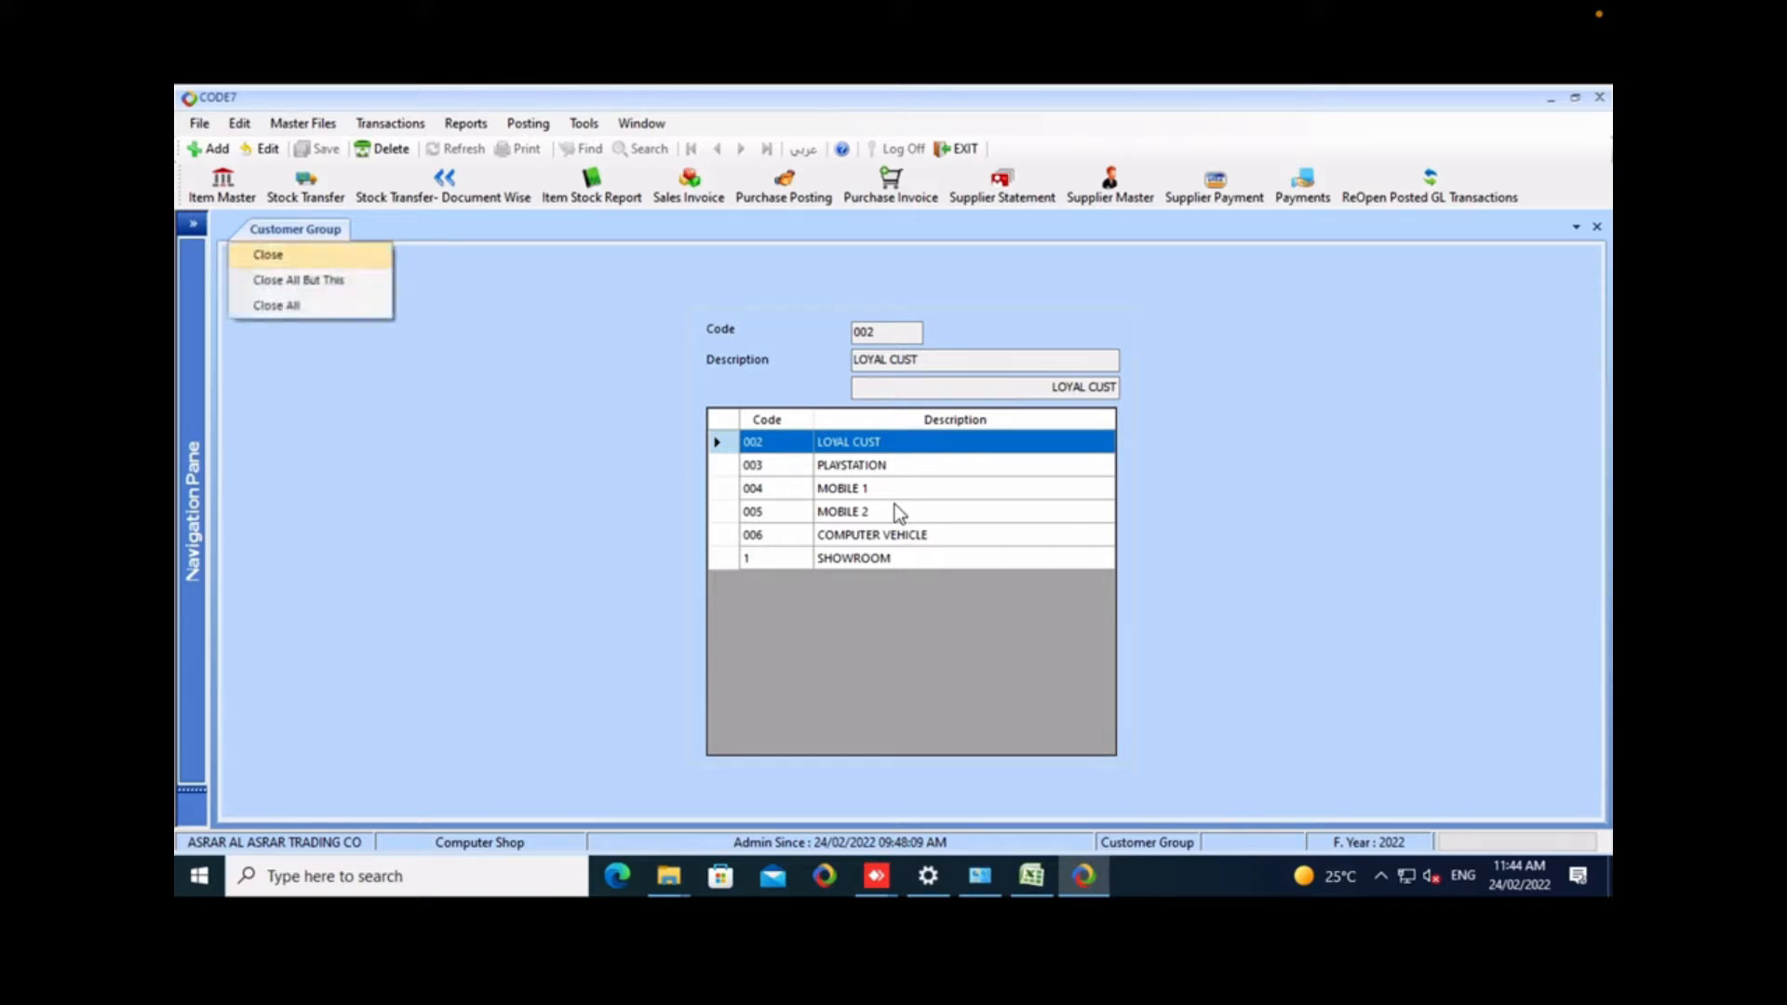
key(Return)
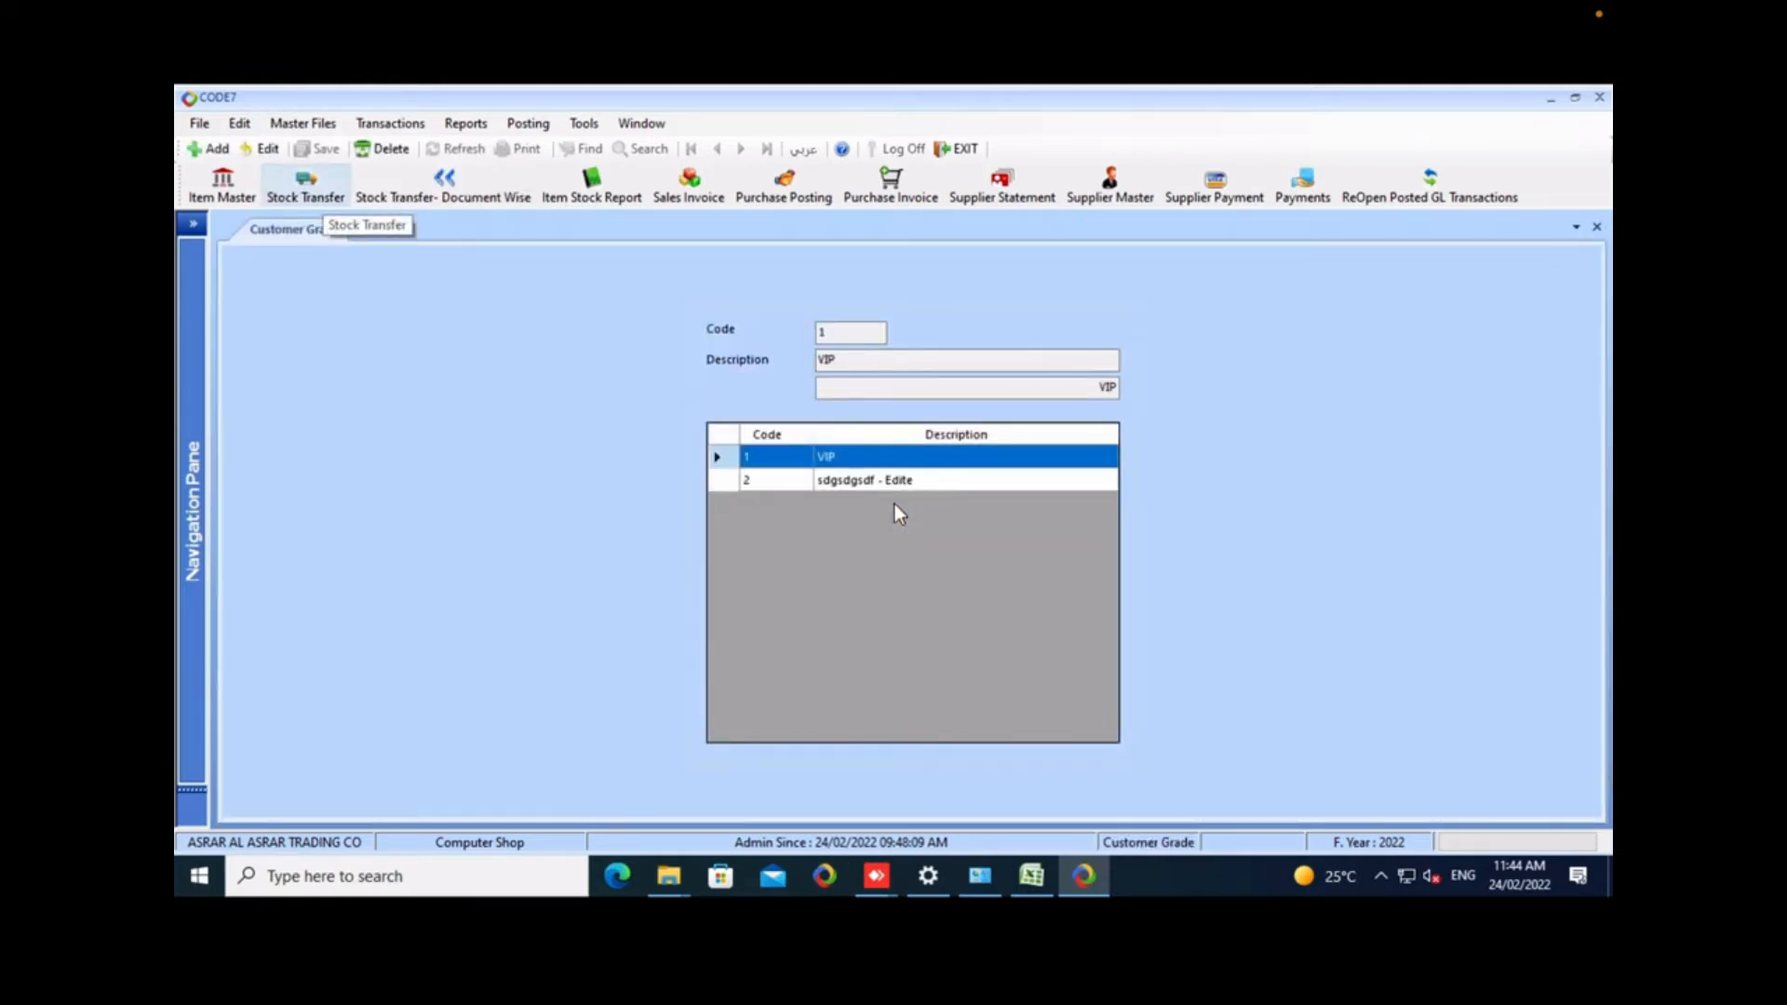
Change the description of customer grade 2 to Elite and save the record.
click(260, 149)
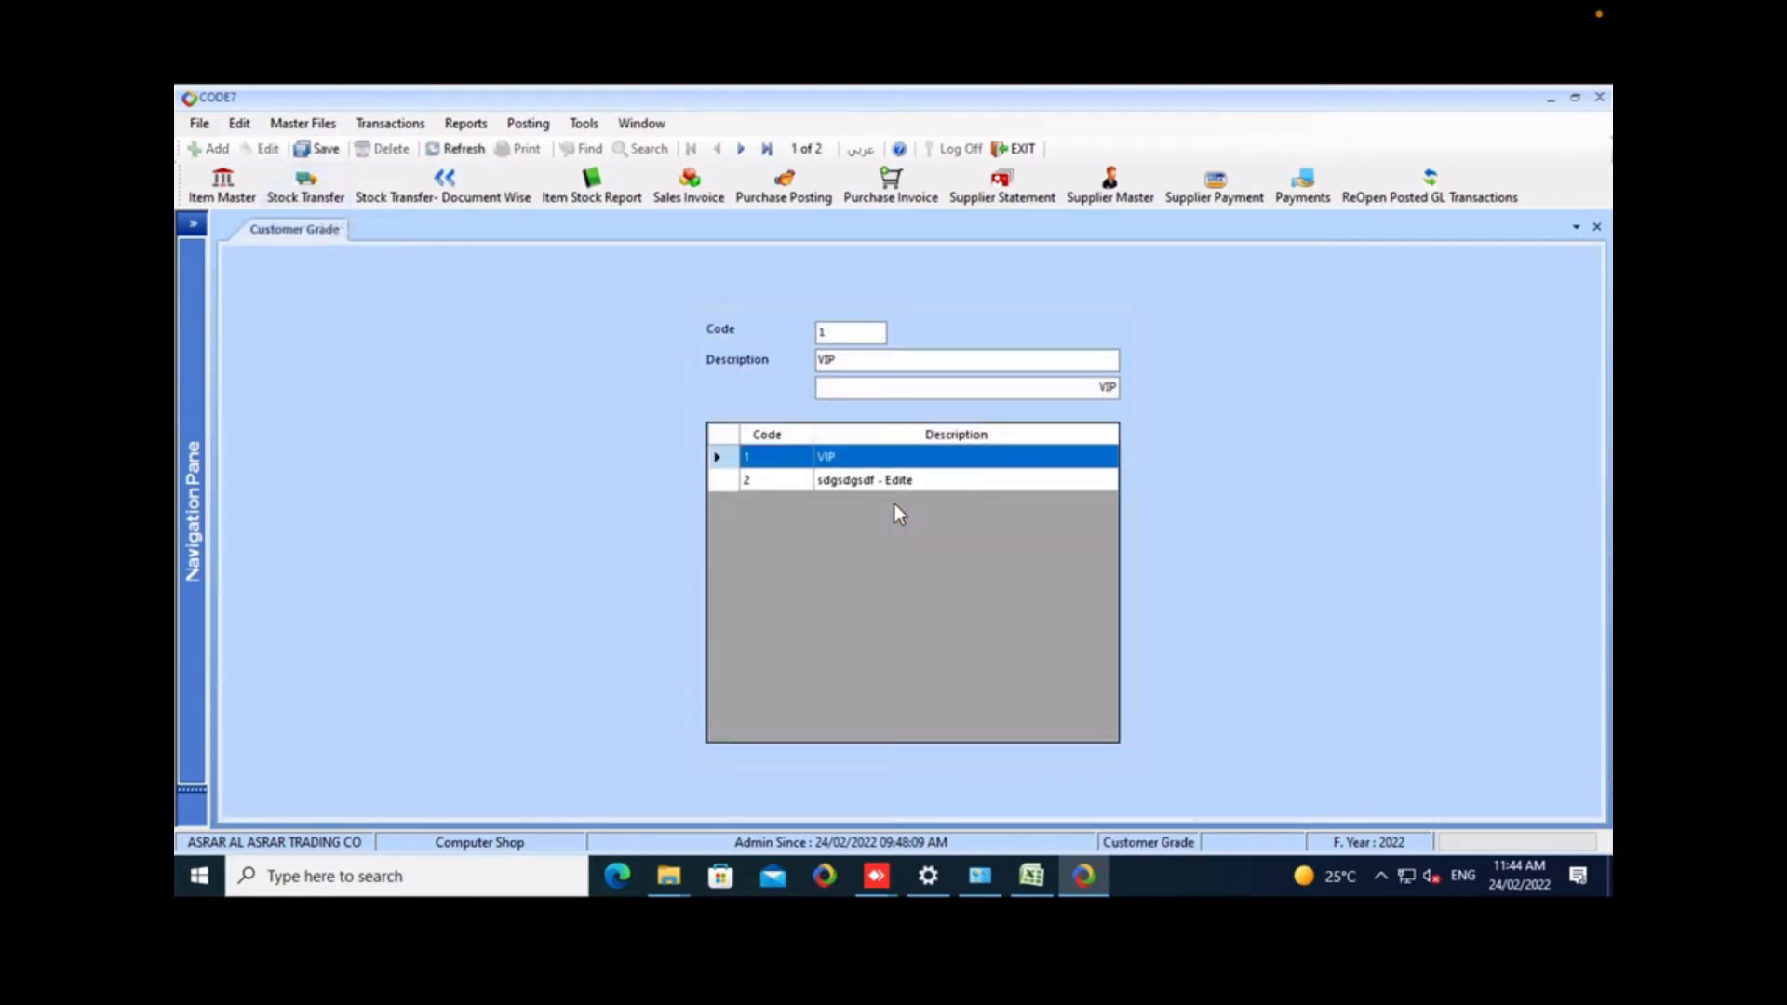
key(Down)
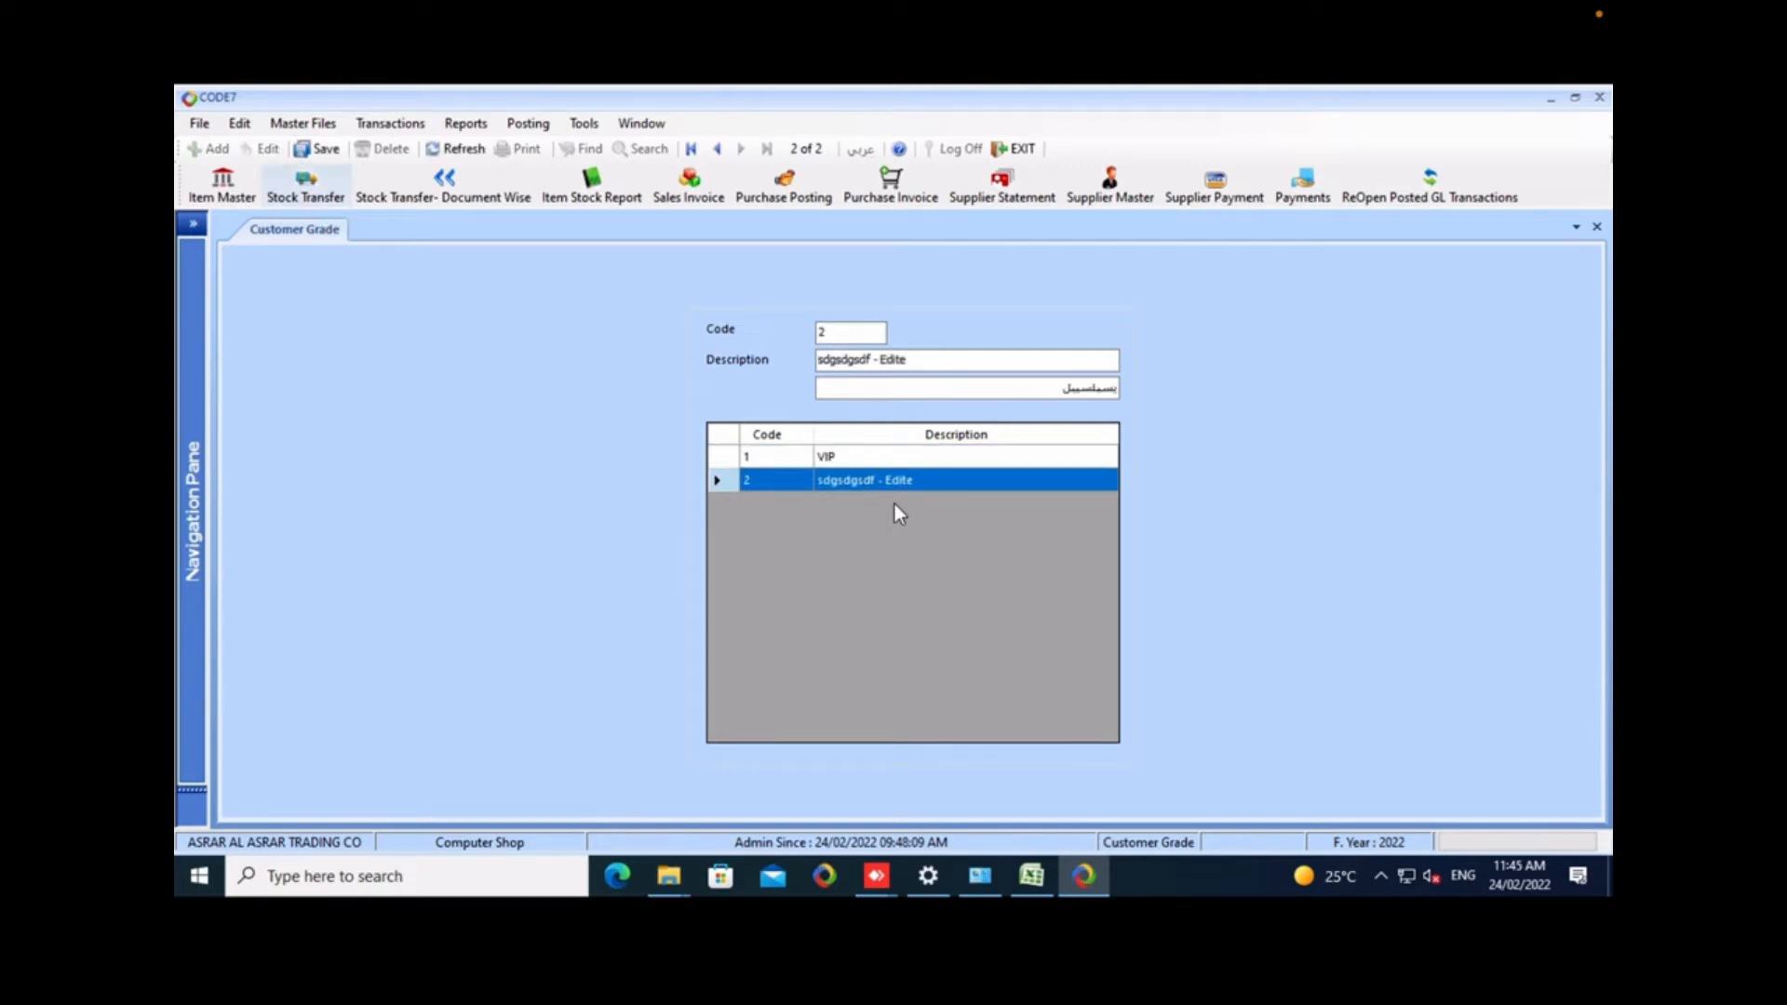
key(Tab)
key(Tab)
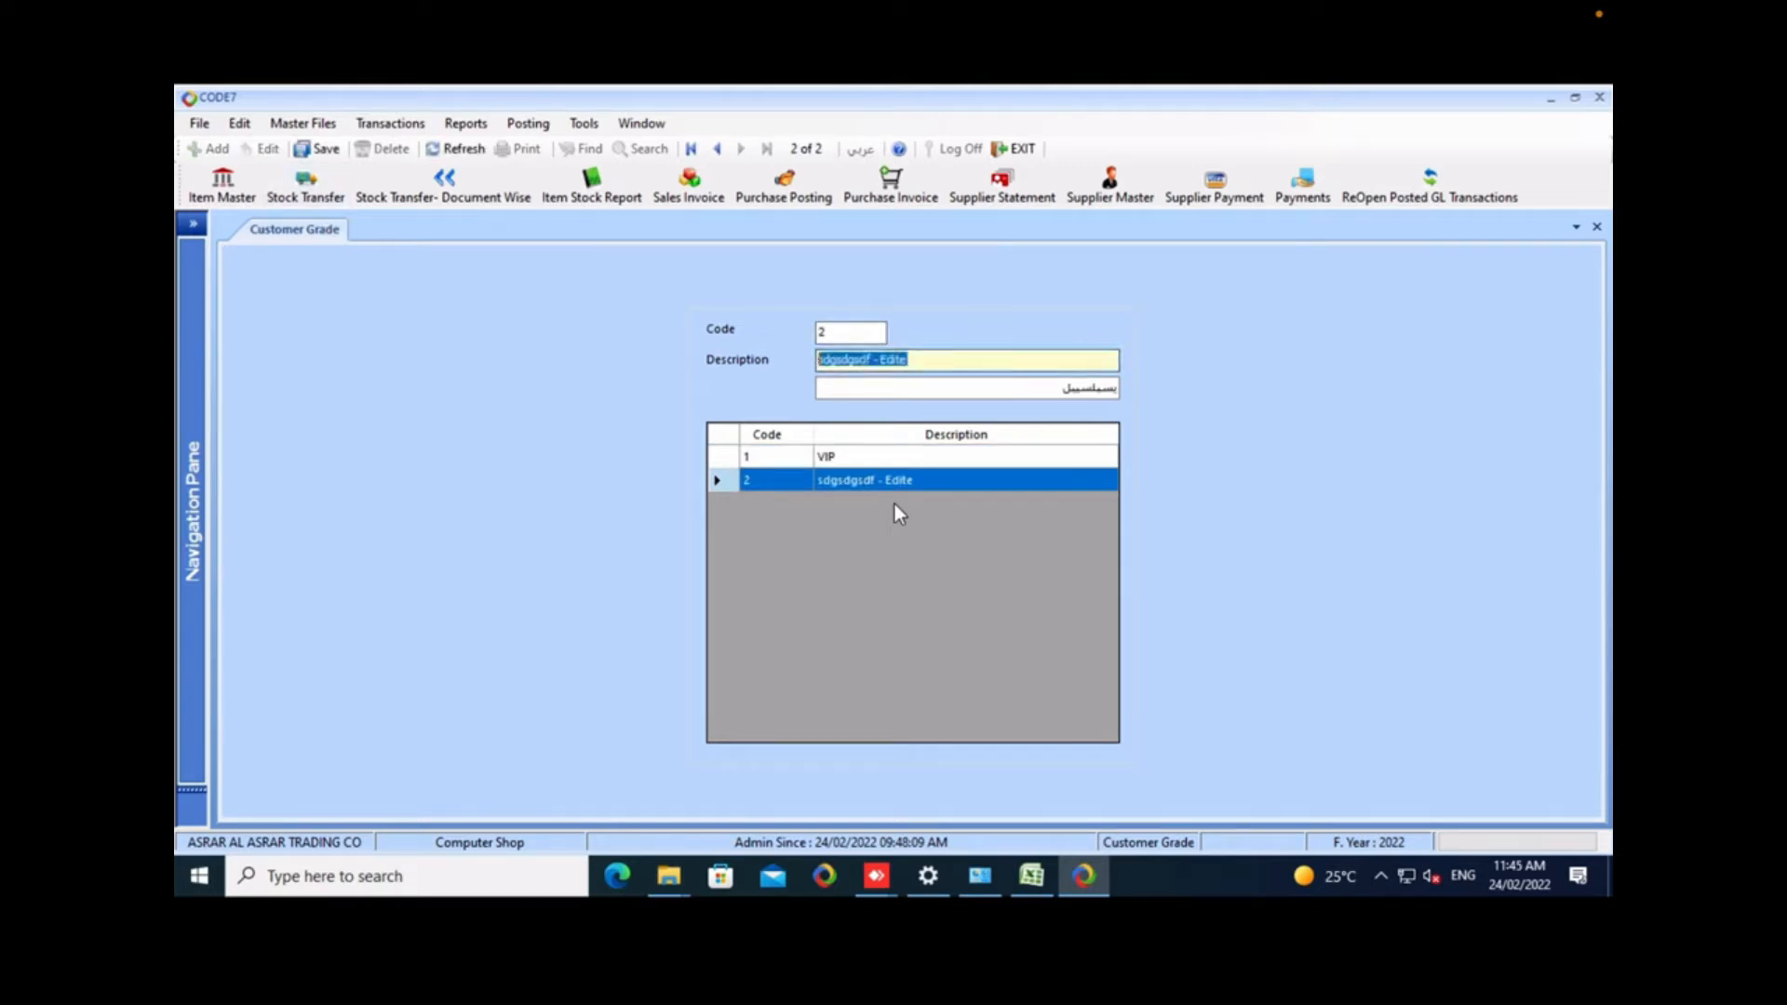
text(elt)
key(BackSpace)
key(BackSpace)
key(BackSpace)
text(E)
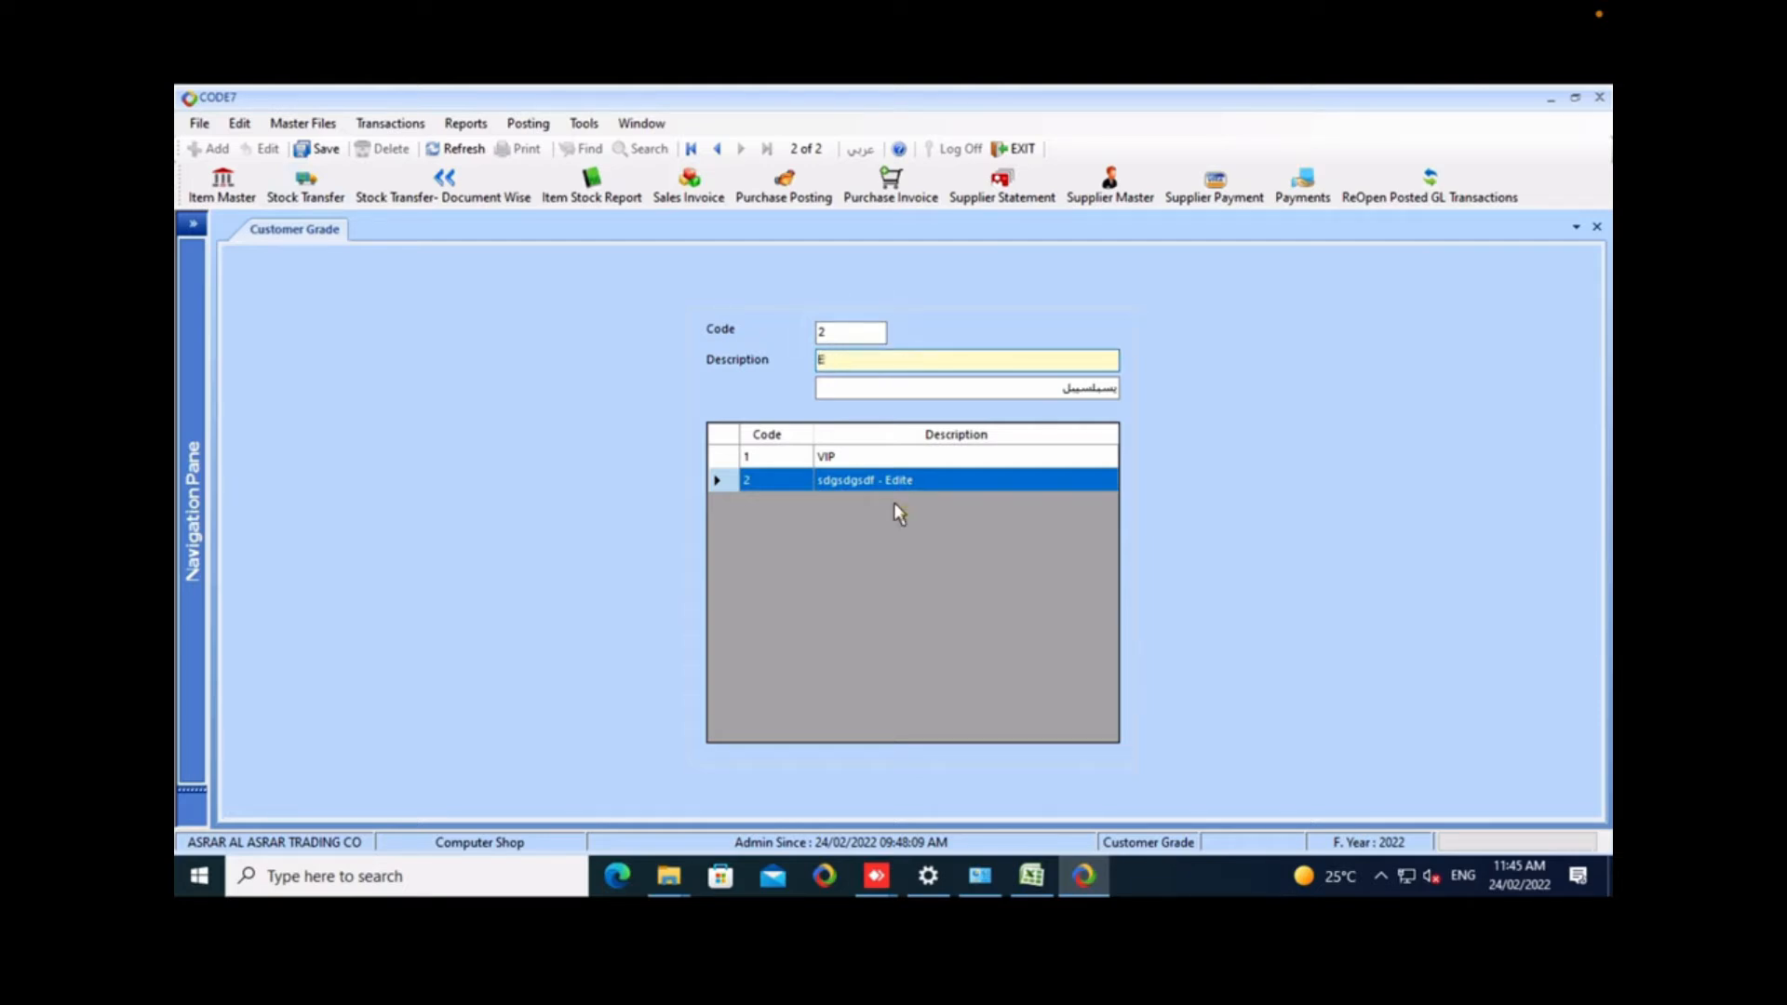
text(light)
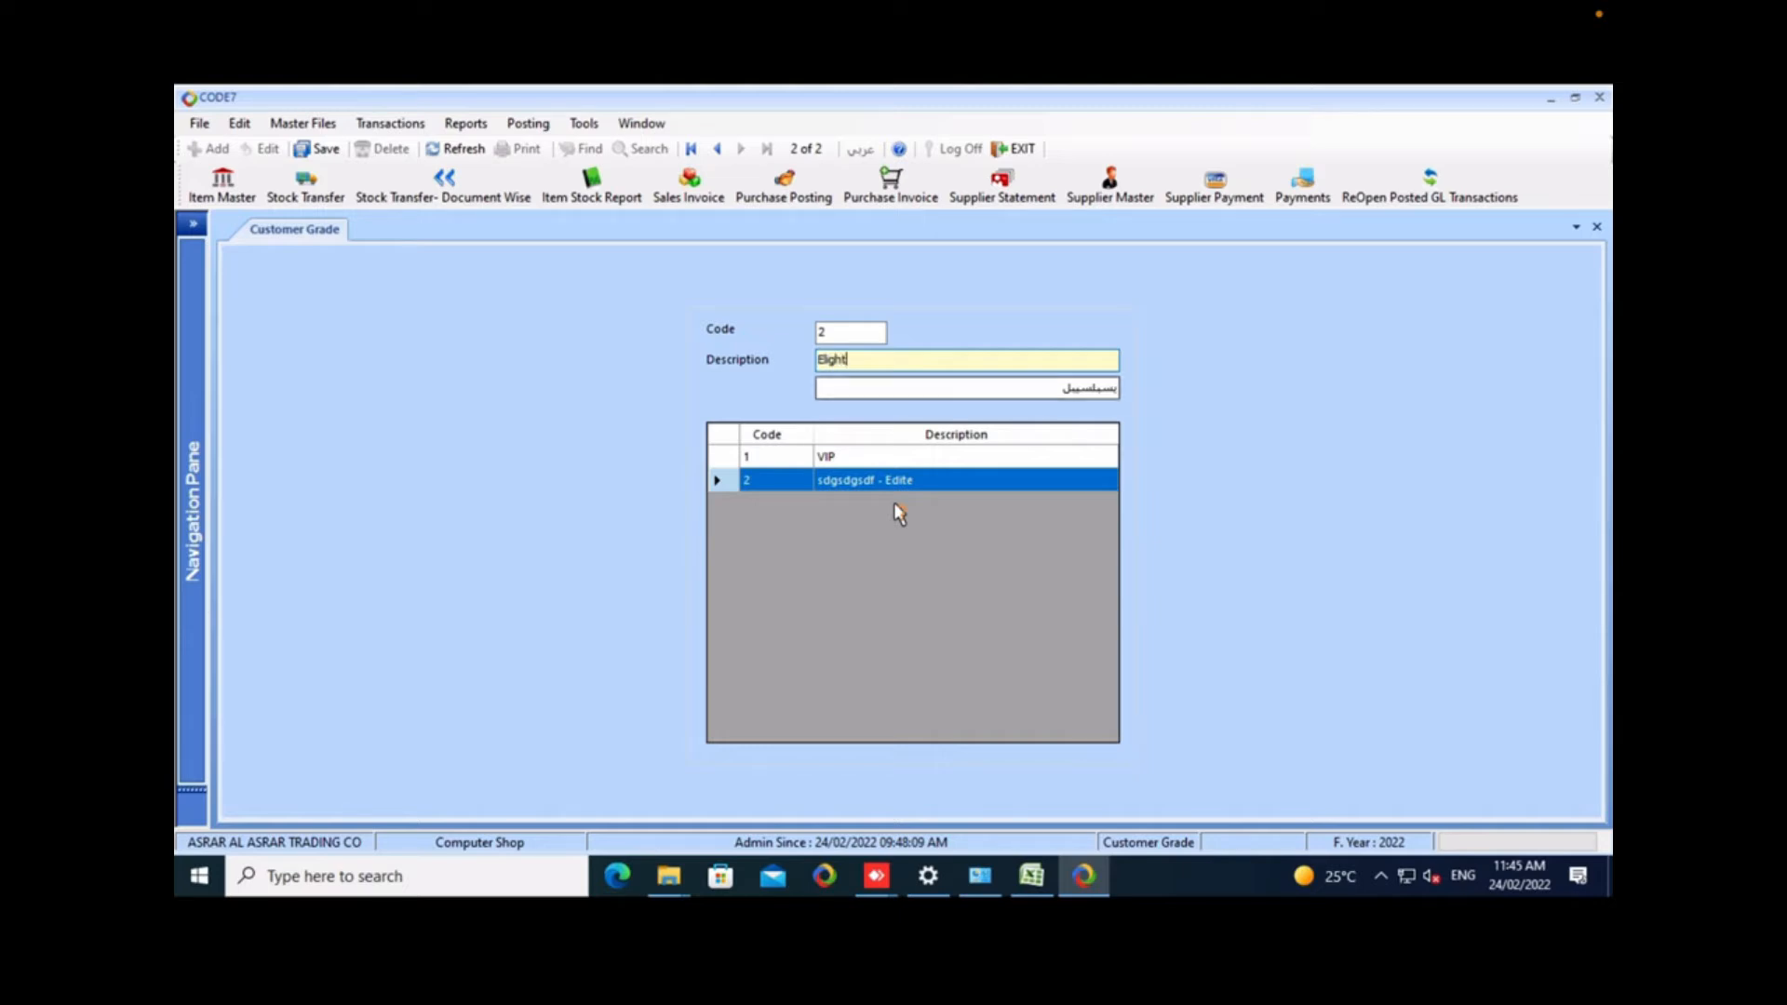
key(BackSpace)
key(BackSpace)
key(BackSpace)
key(BackSpace)
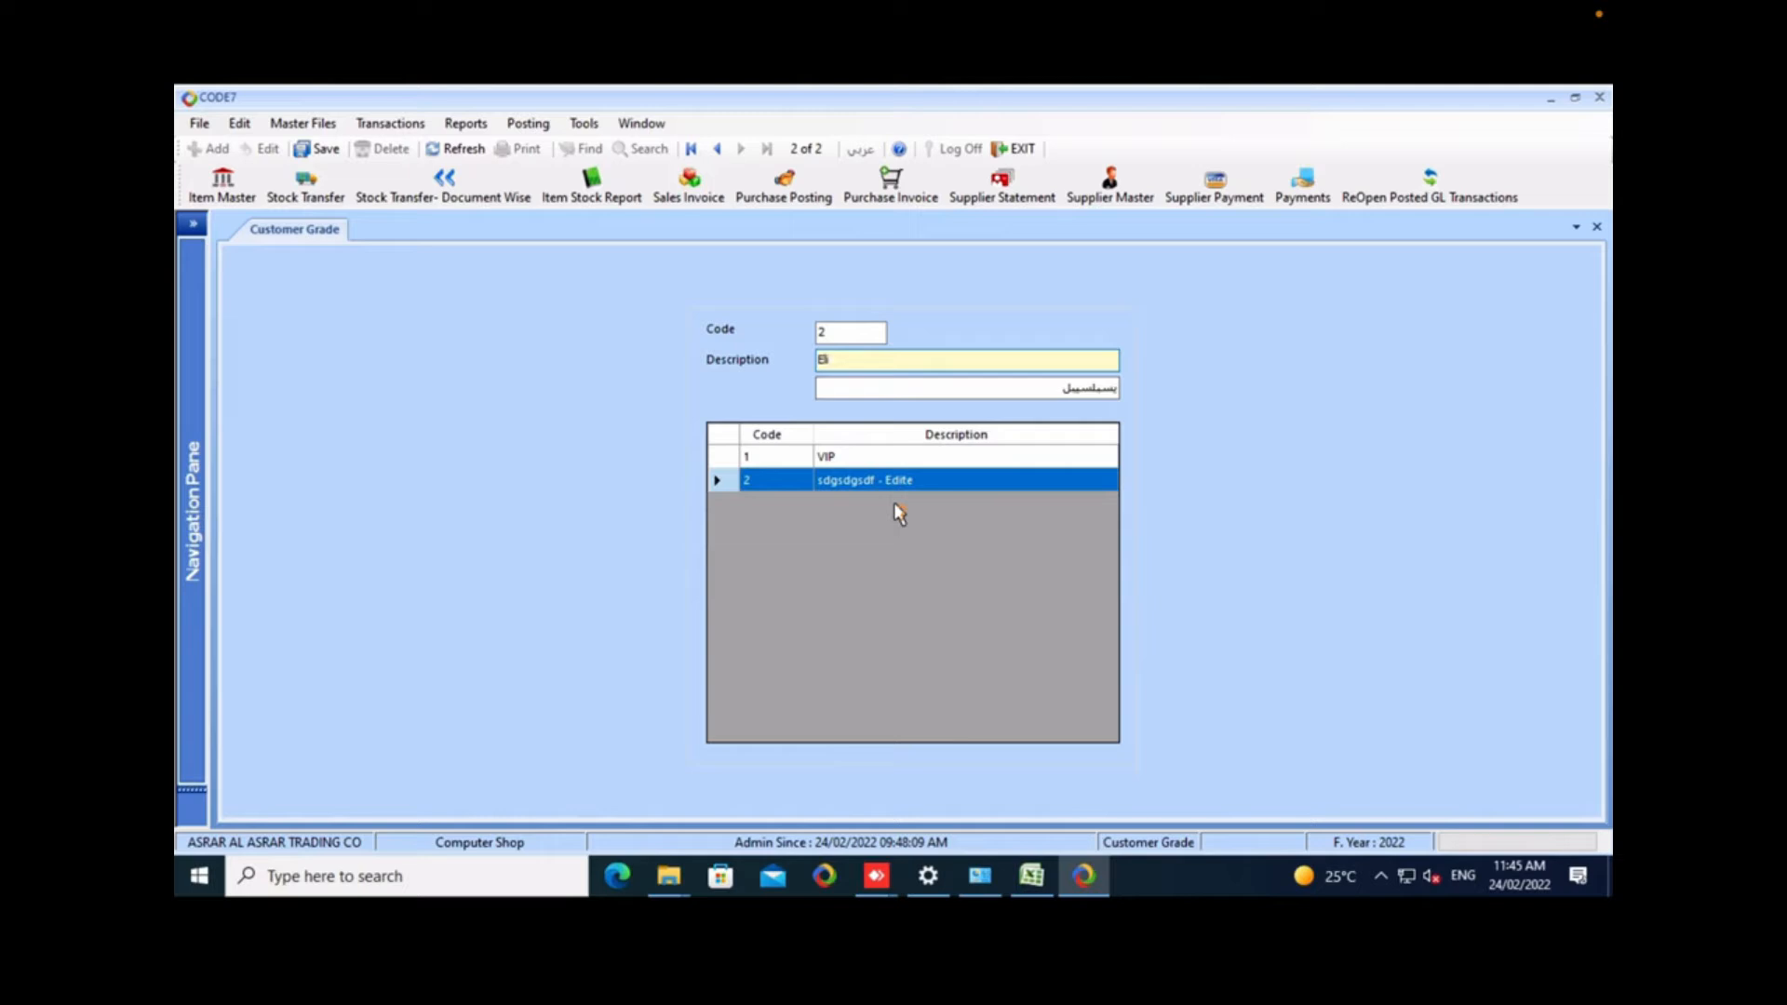
text(ite)
key(Tab)
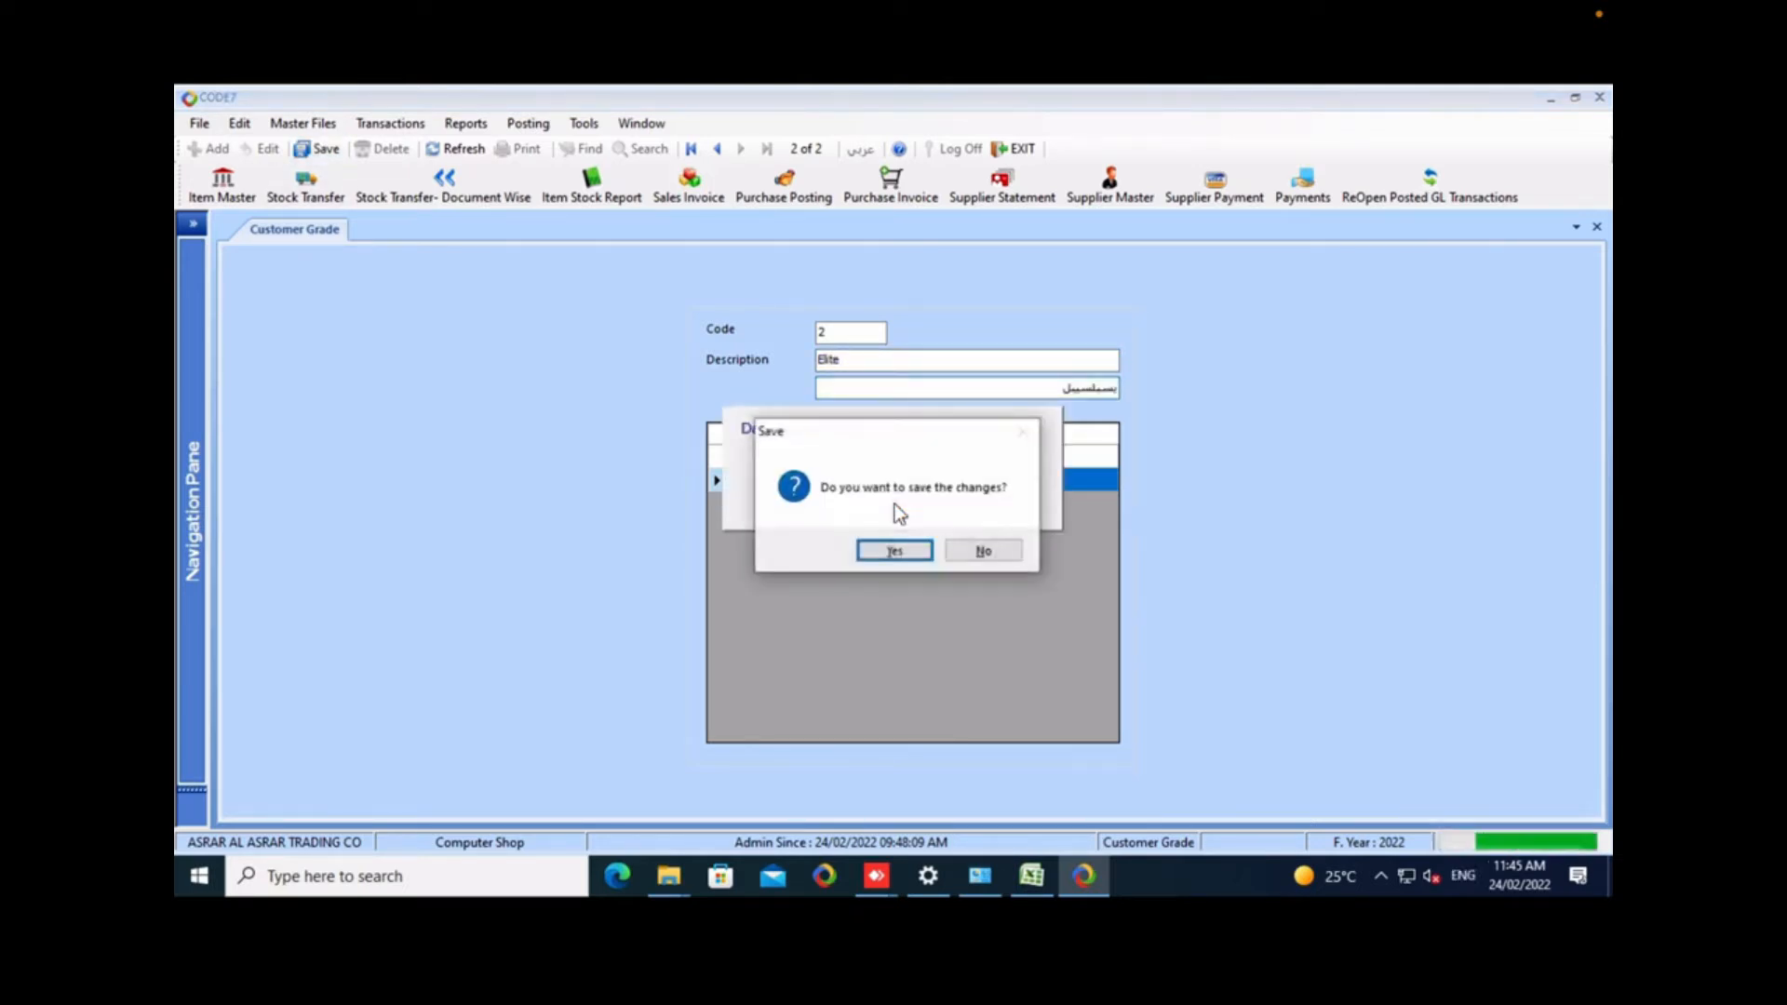
key(Return)
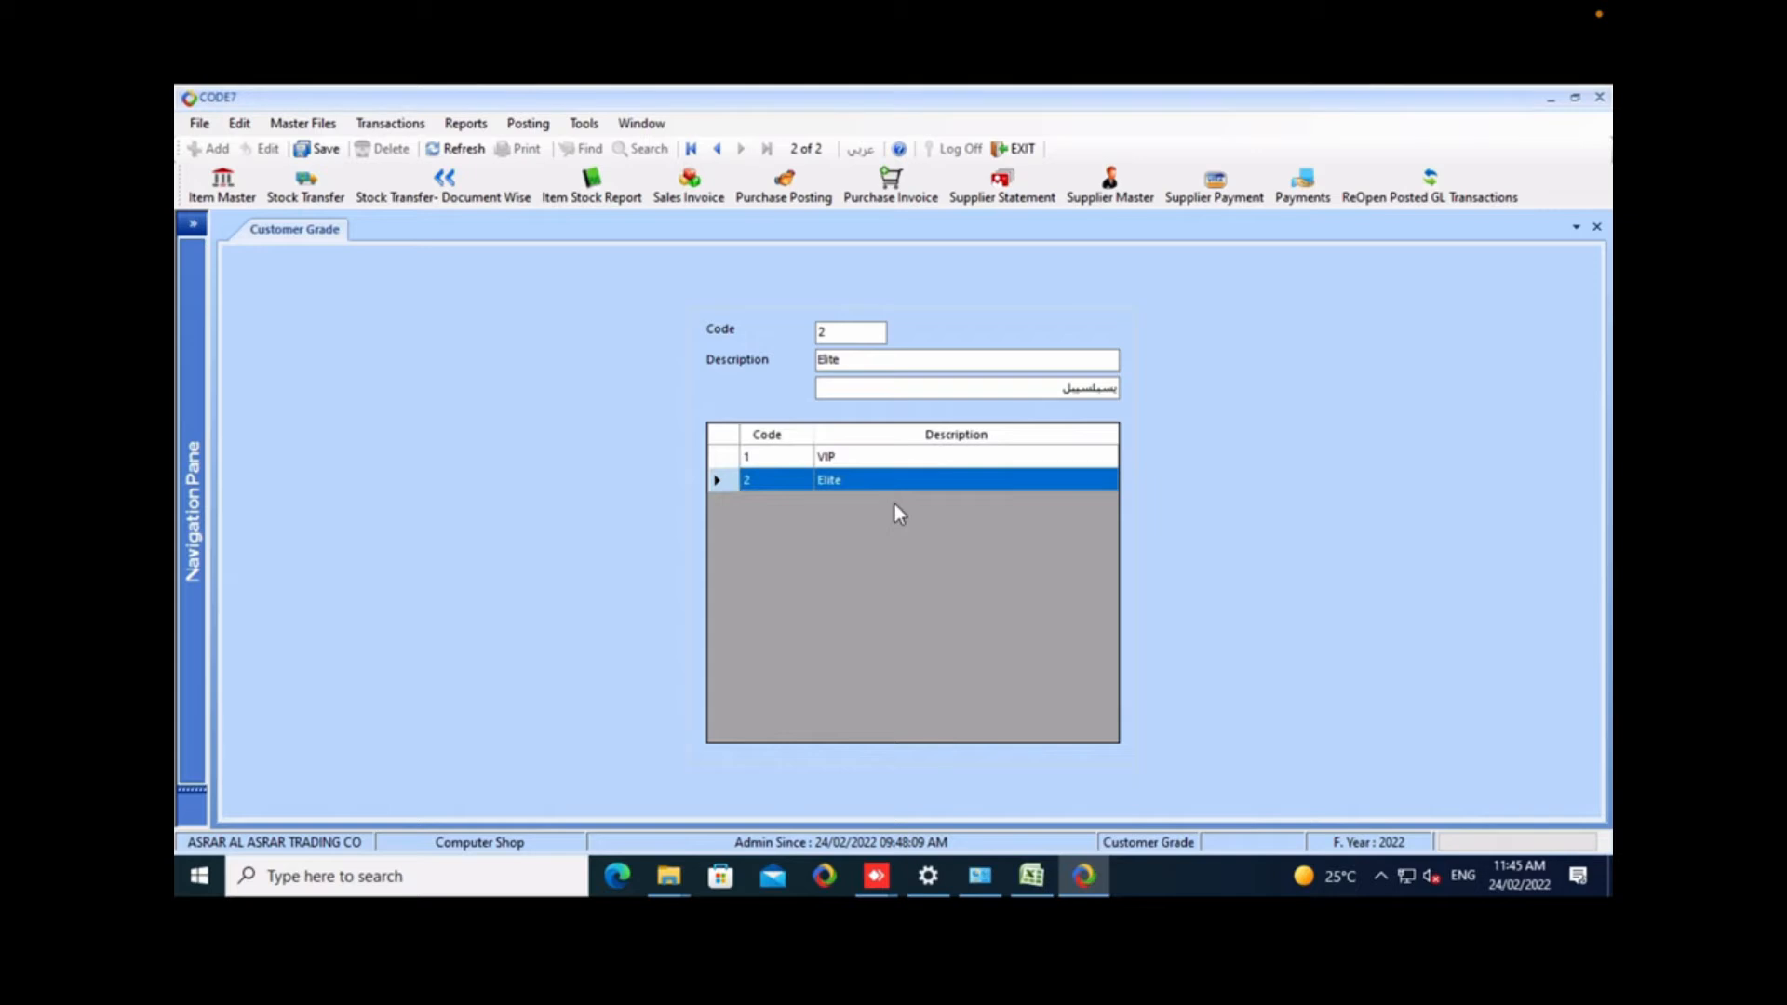
Close the Customer Grade form and open Customer Master.
key(alt+minus)
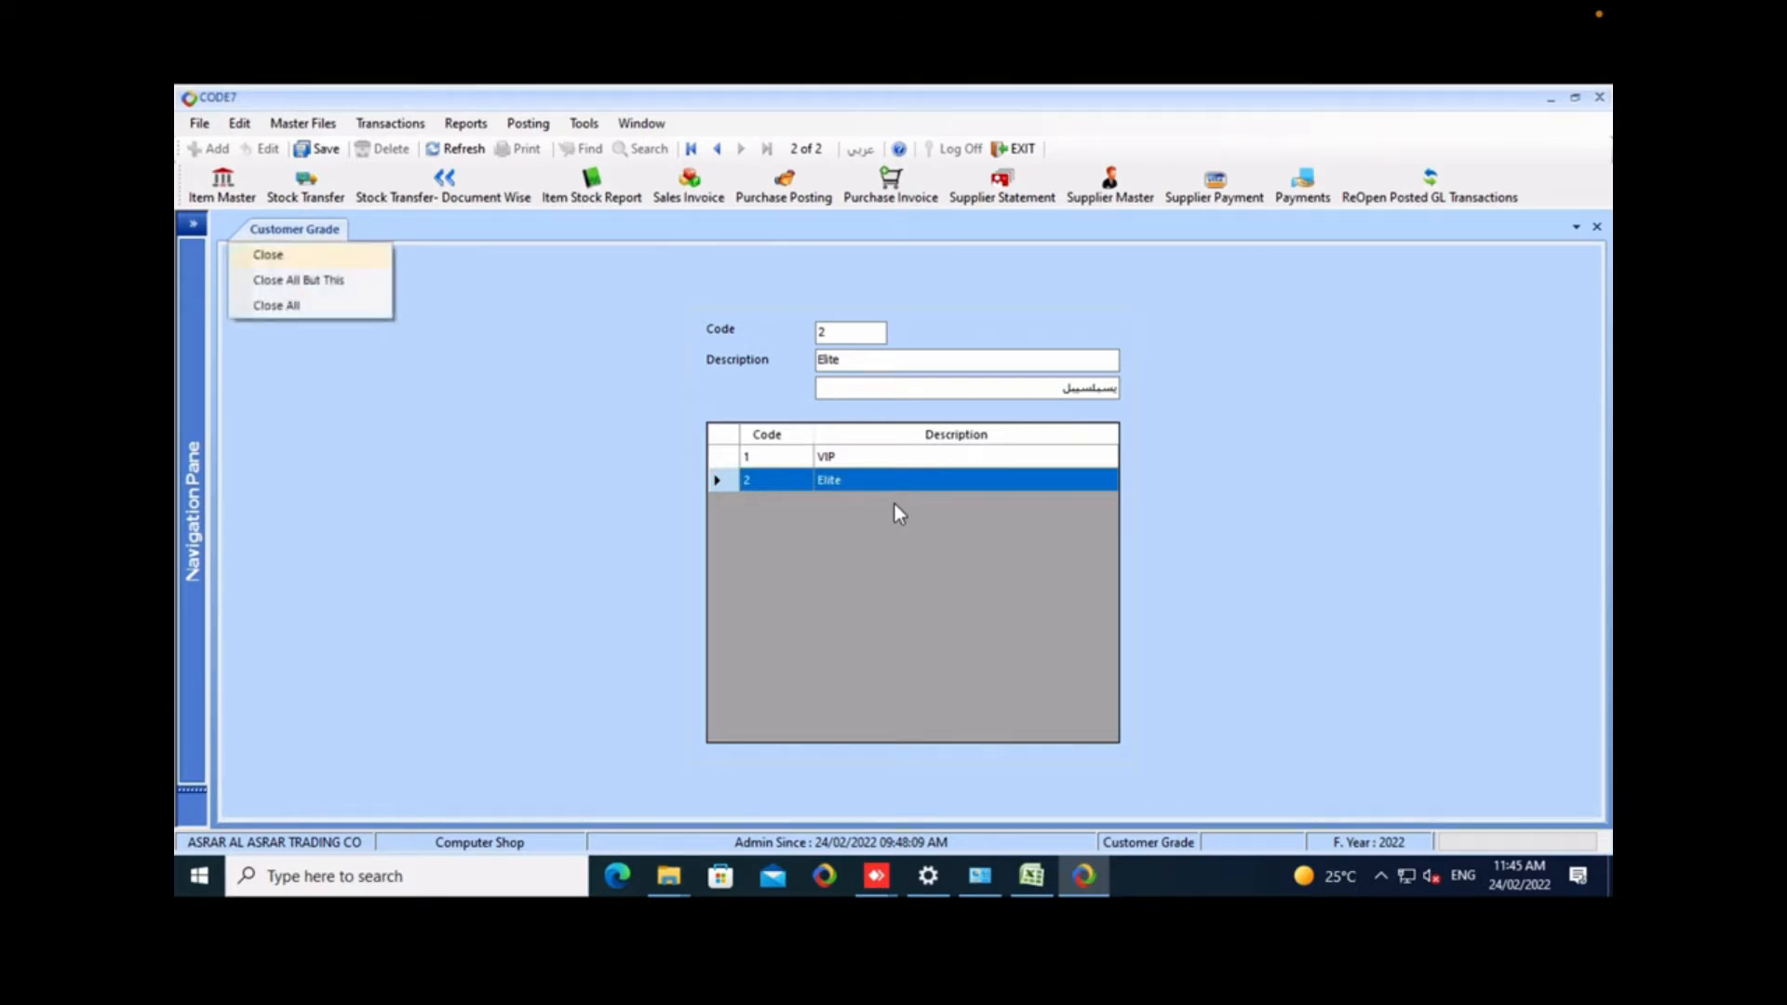
key(Return)
key(alt+m)
key(Down)
key(Down)
key(Down)
key(Return)
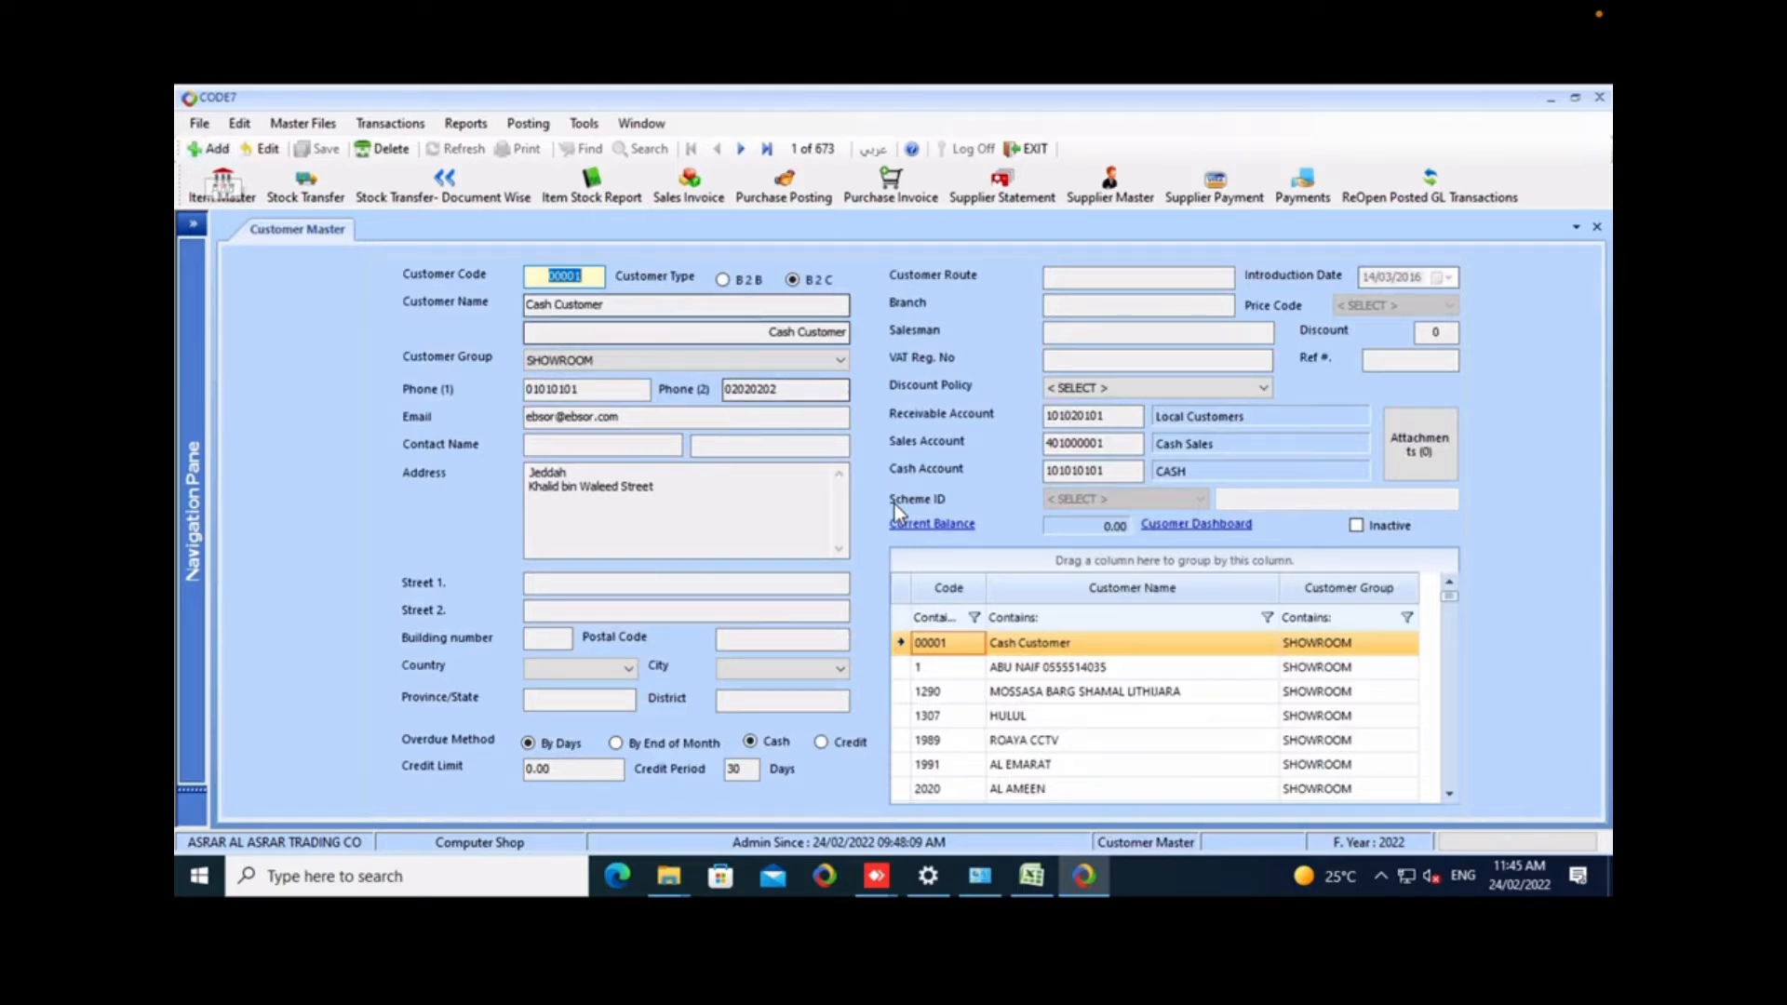
Filter the customer names by "cas" and change the CASH SALES customer's name to Retail Customer.
click(1132, 619)
text(cas)
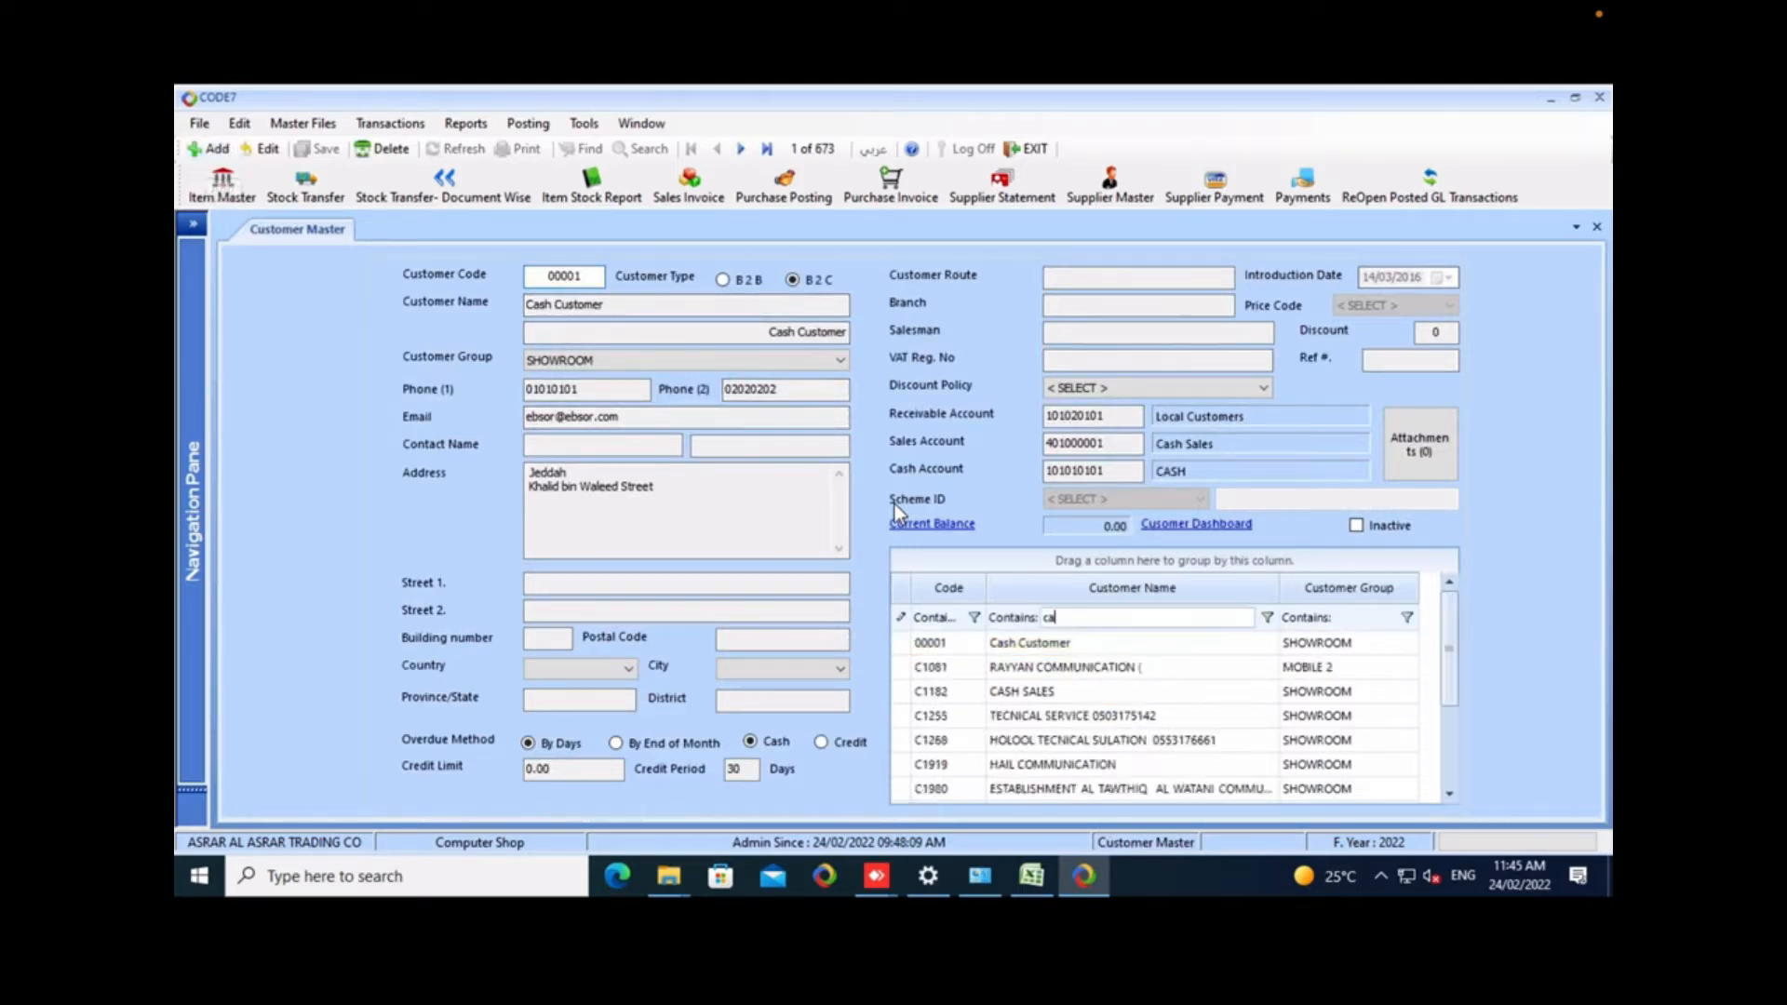
click(1080, 667)
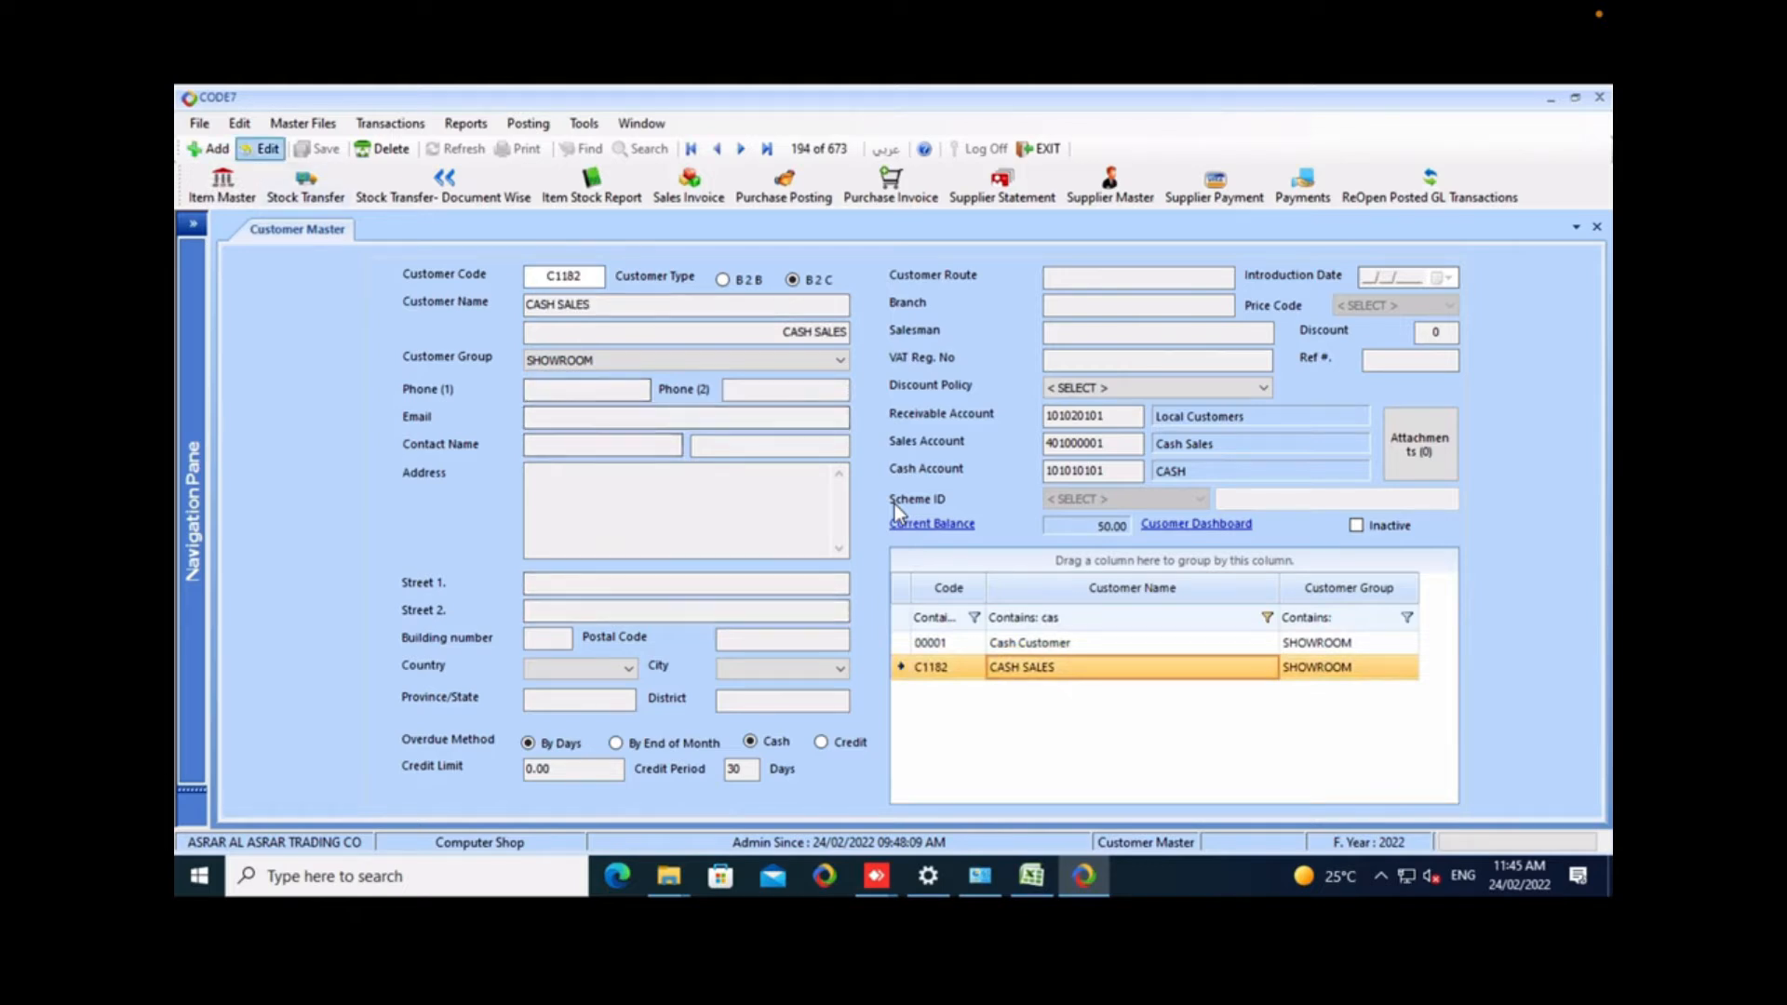
click(261, 149)
key(End)
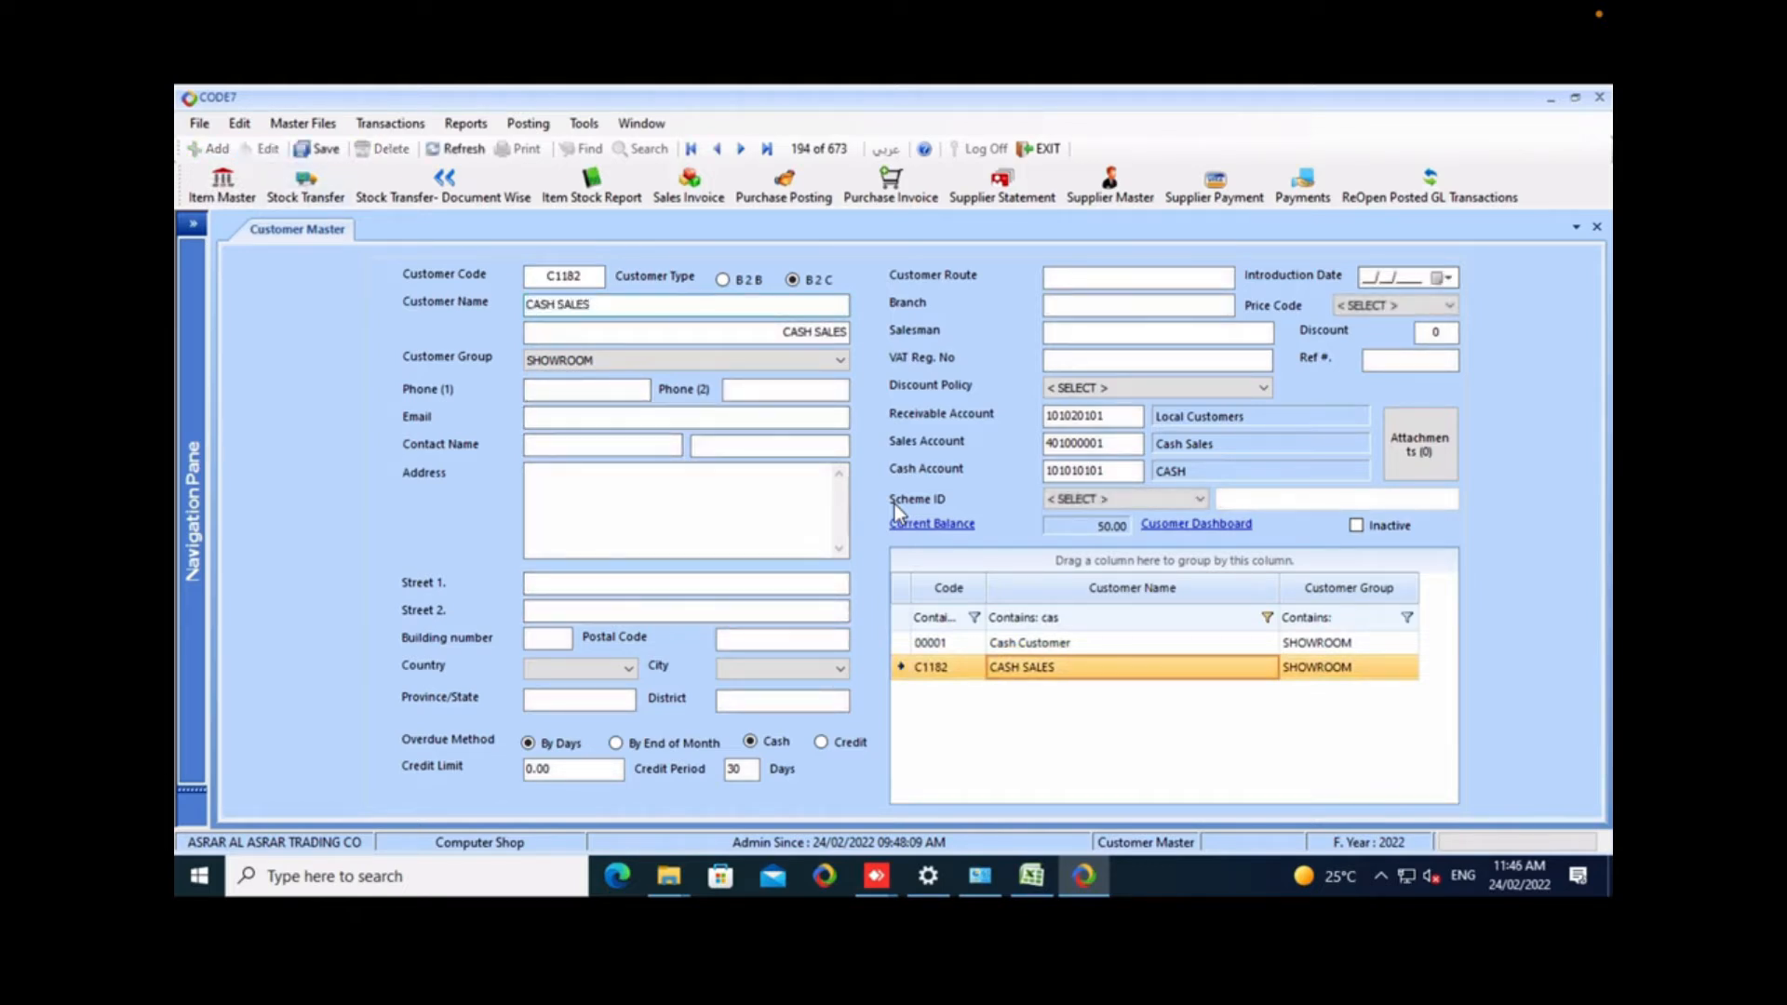
key(shift+Home)
text(Retail Customer)
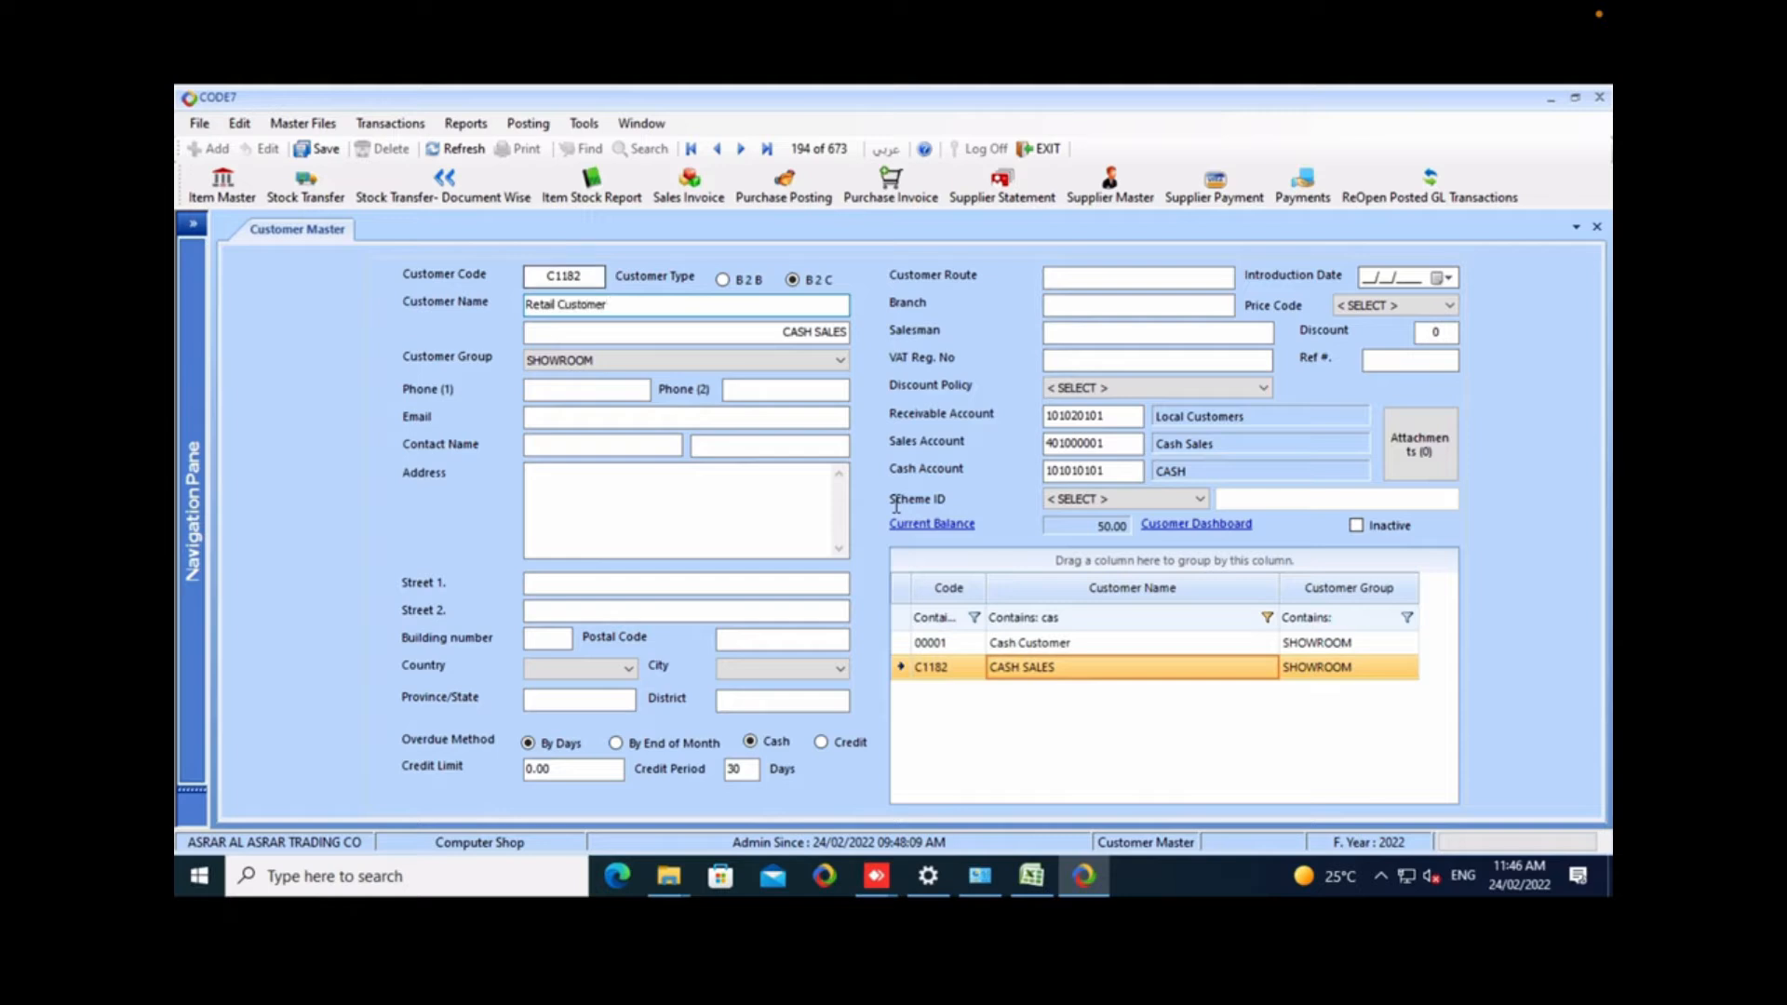
Review the customer group choices for this customer and the Customer Group and Customer Grade entries among the master files.
key(Tab)
key(Tab)
key(alt+Down)
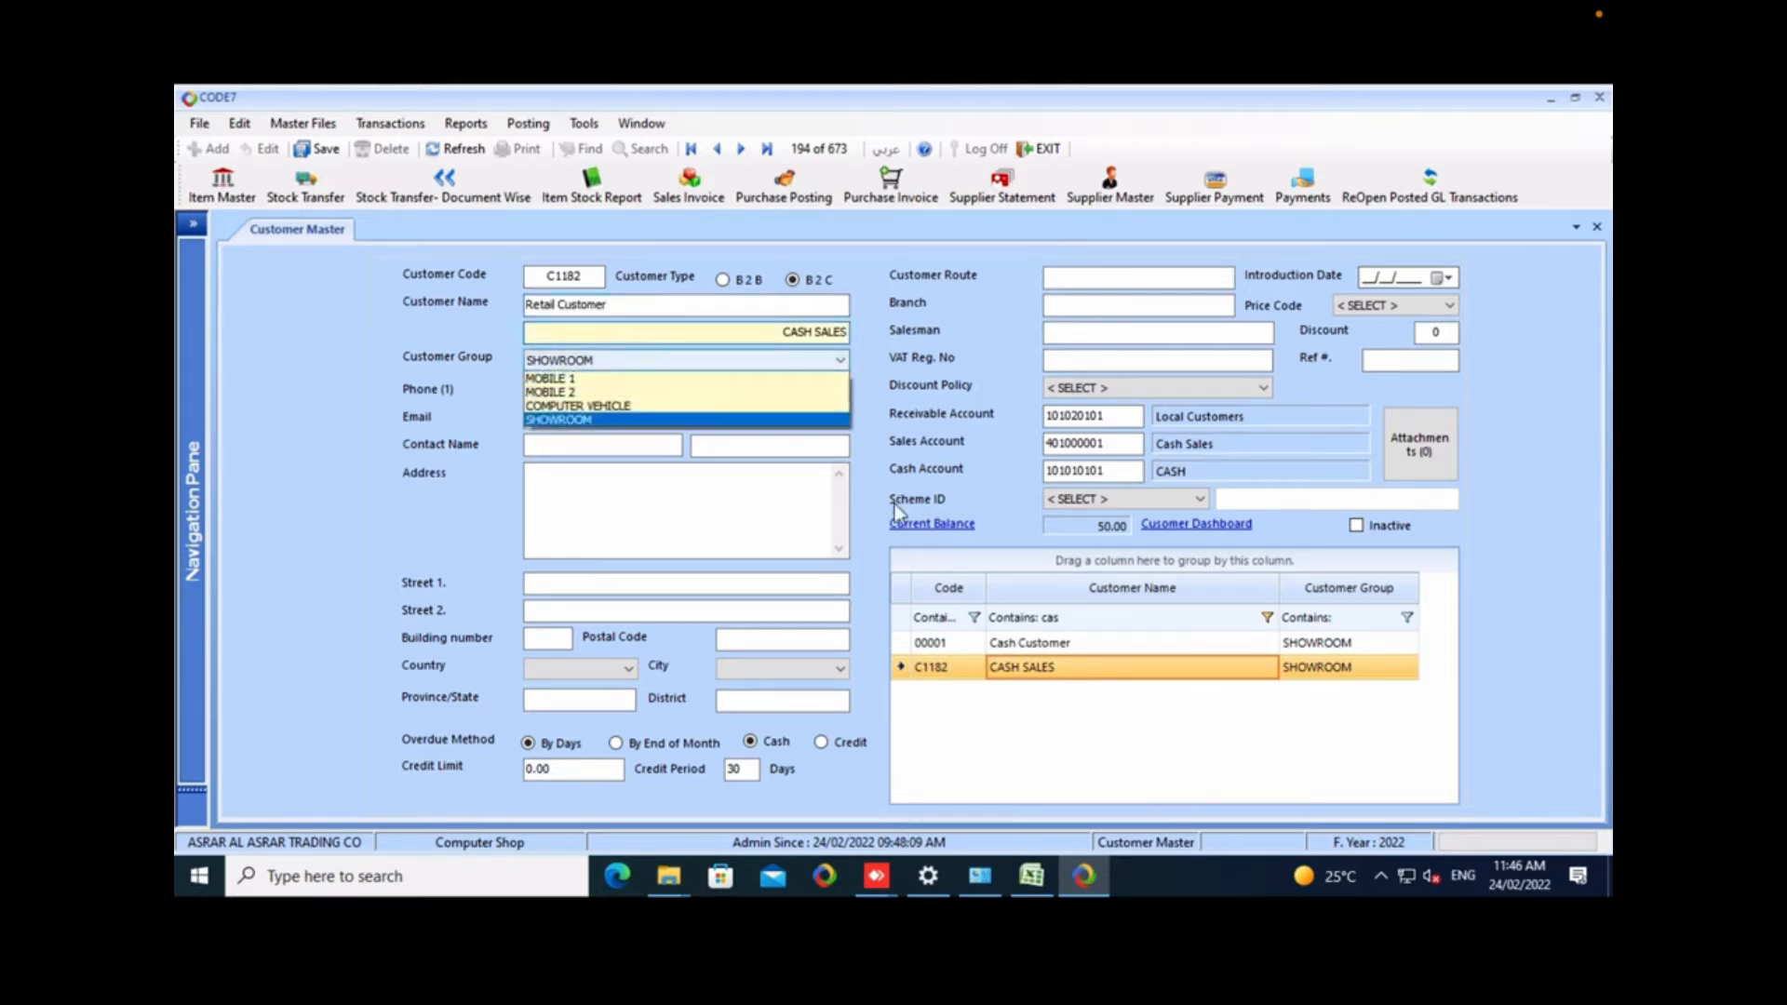
key(Escape)
key(Tab)
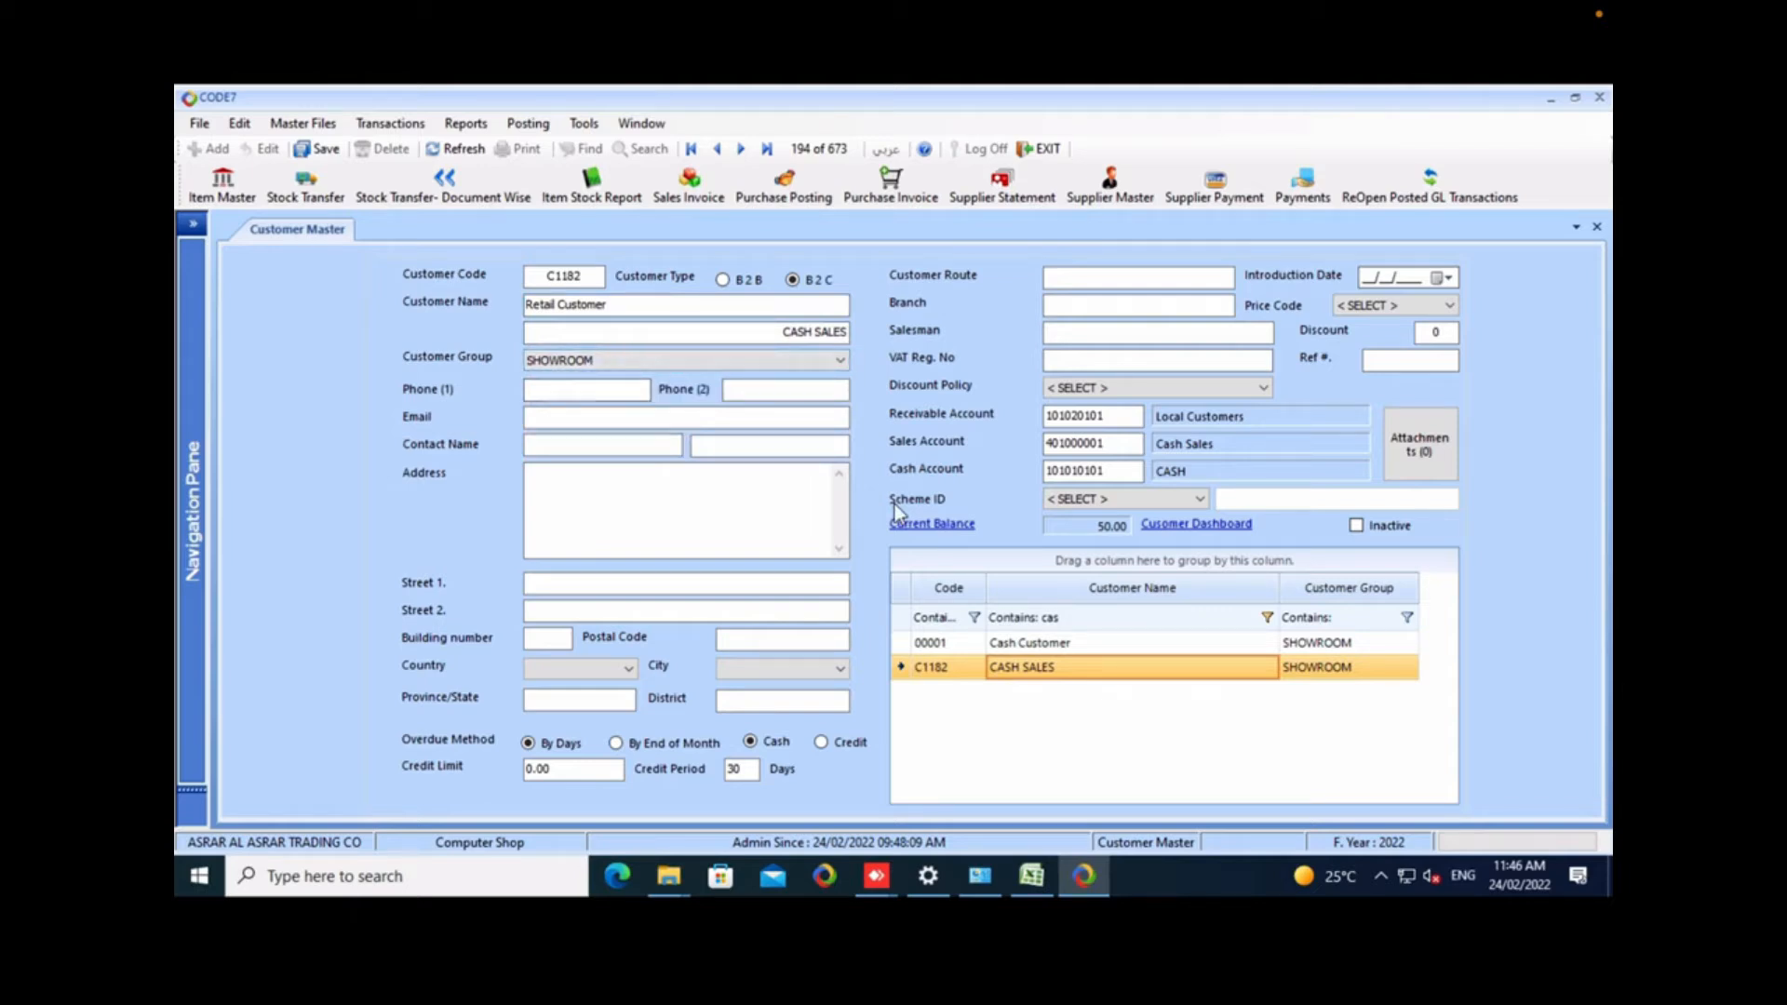
key(alt+m)
key(Down)
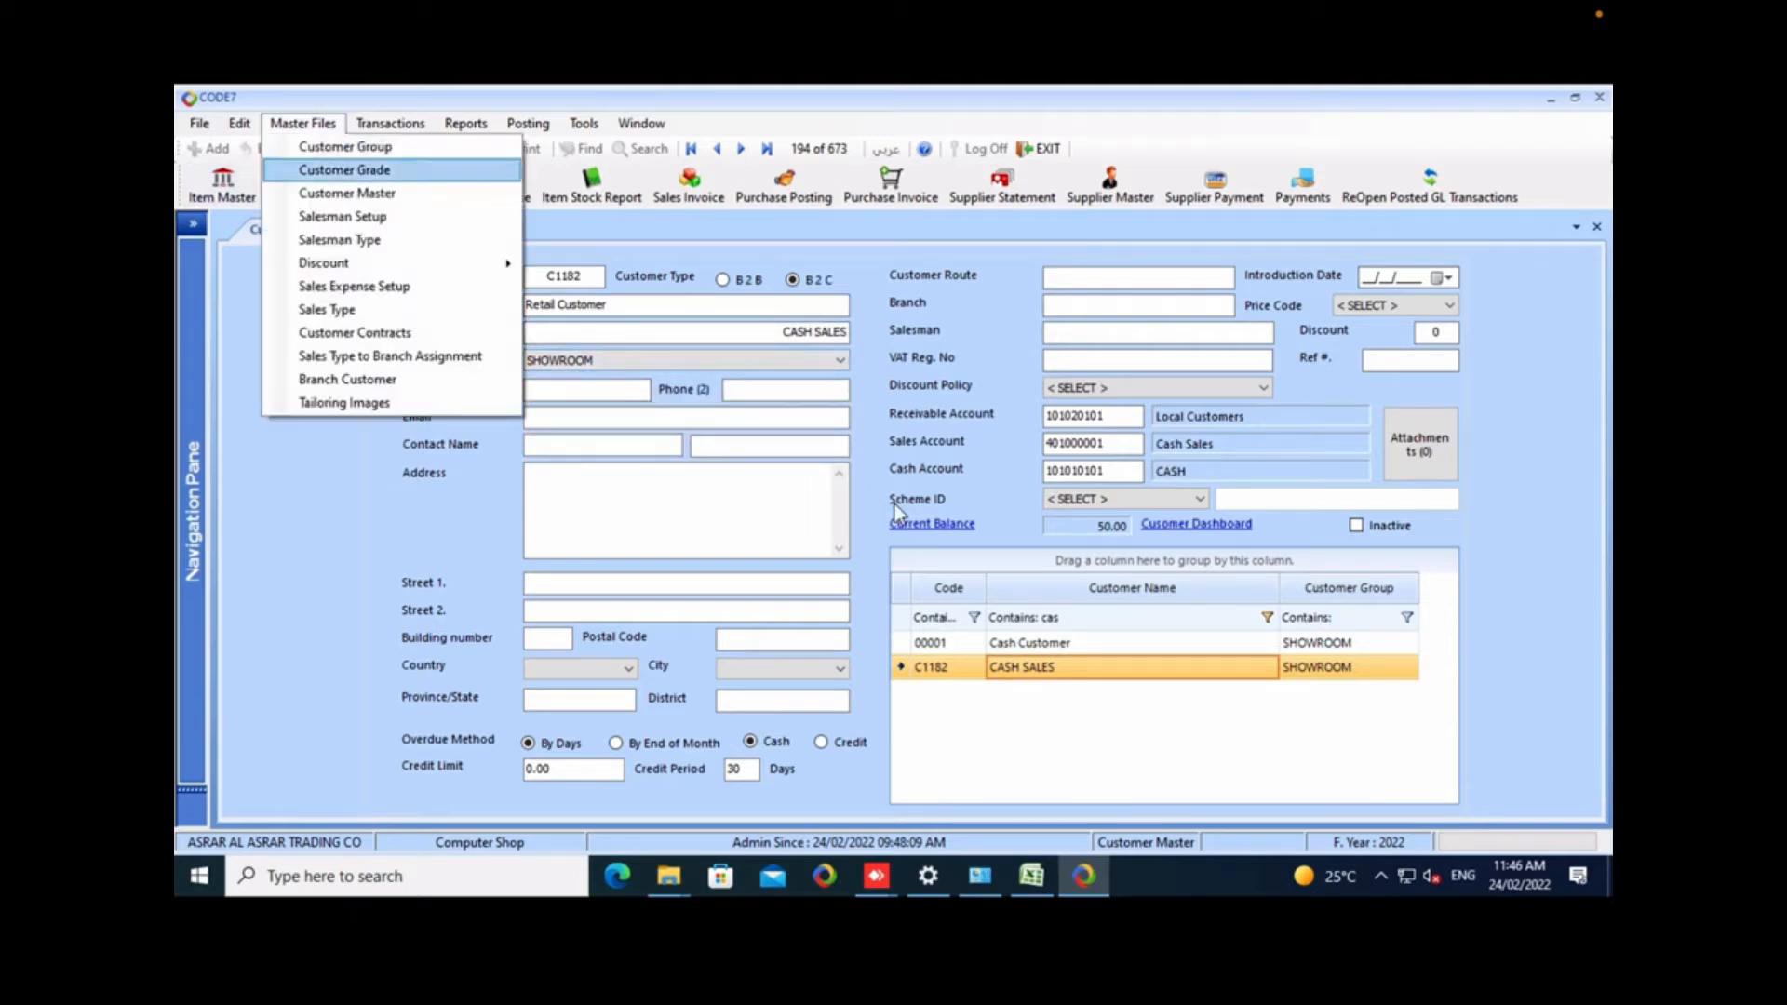
key(Up)
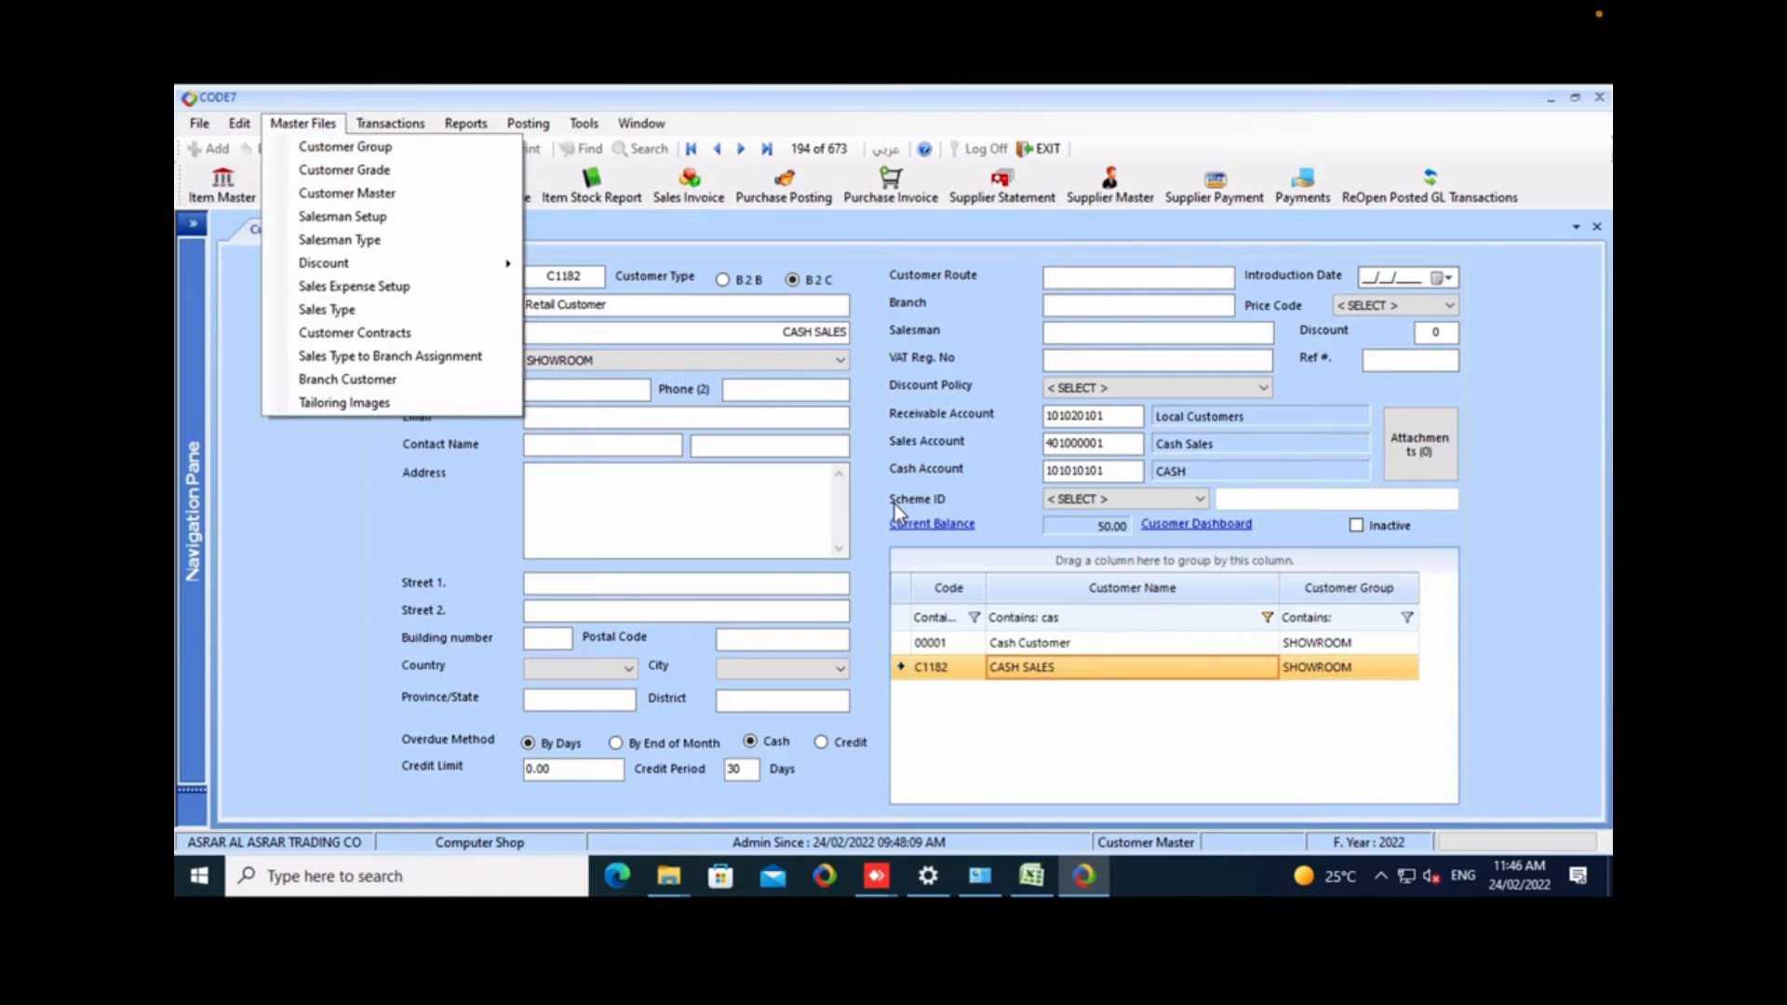
key(Return)
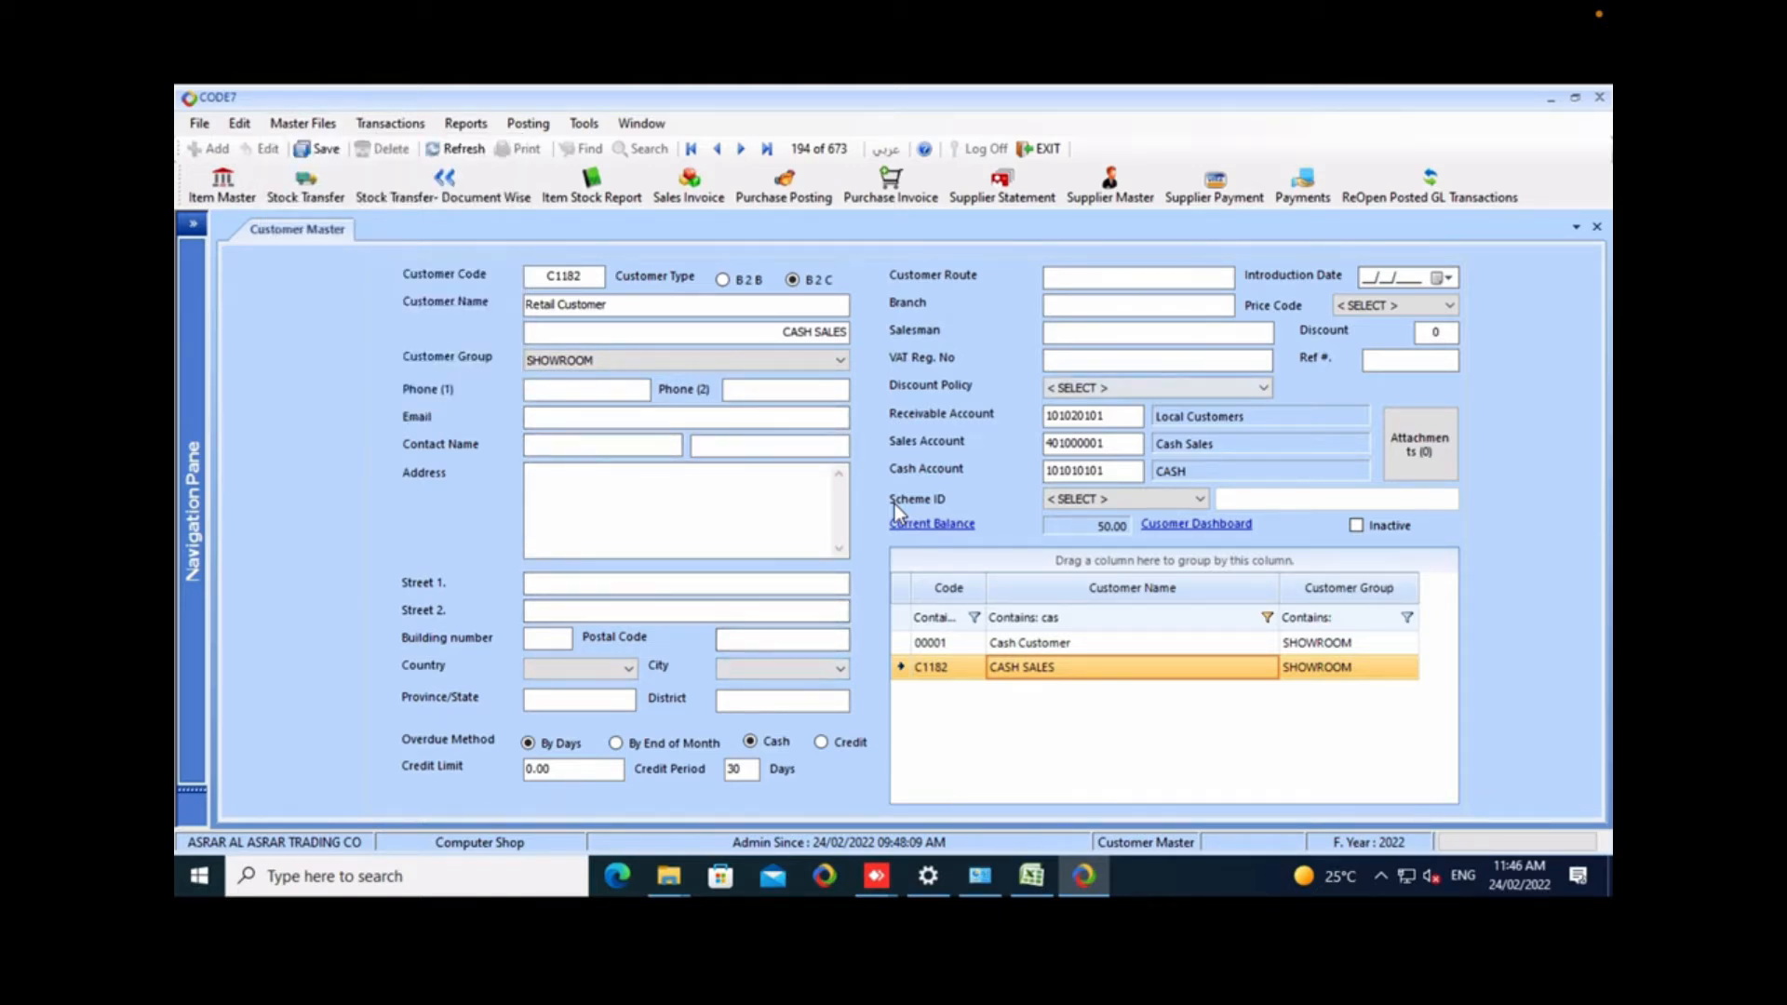
Set the customer's price code to Retail Price and check the available discount policies.
click(1396, 305)
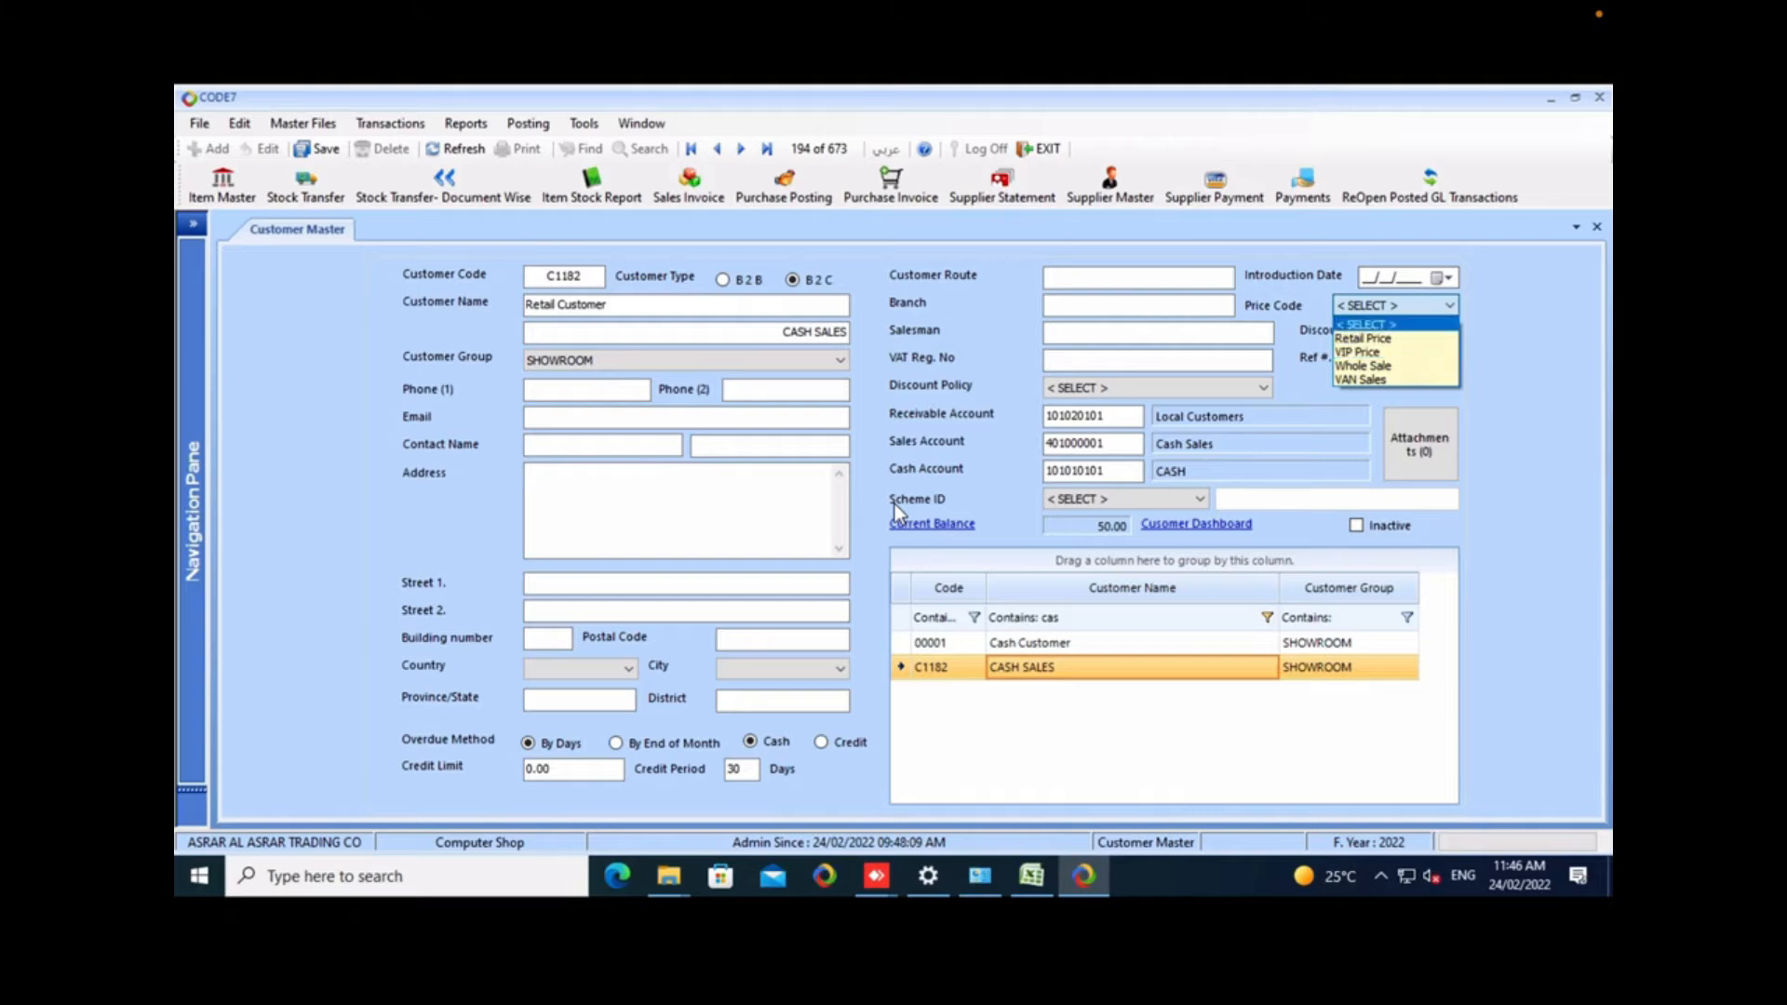
click(1364, 338)
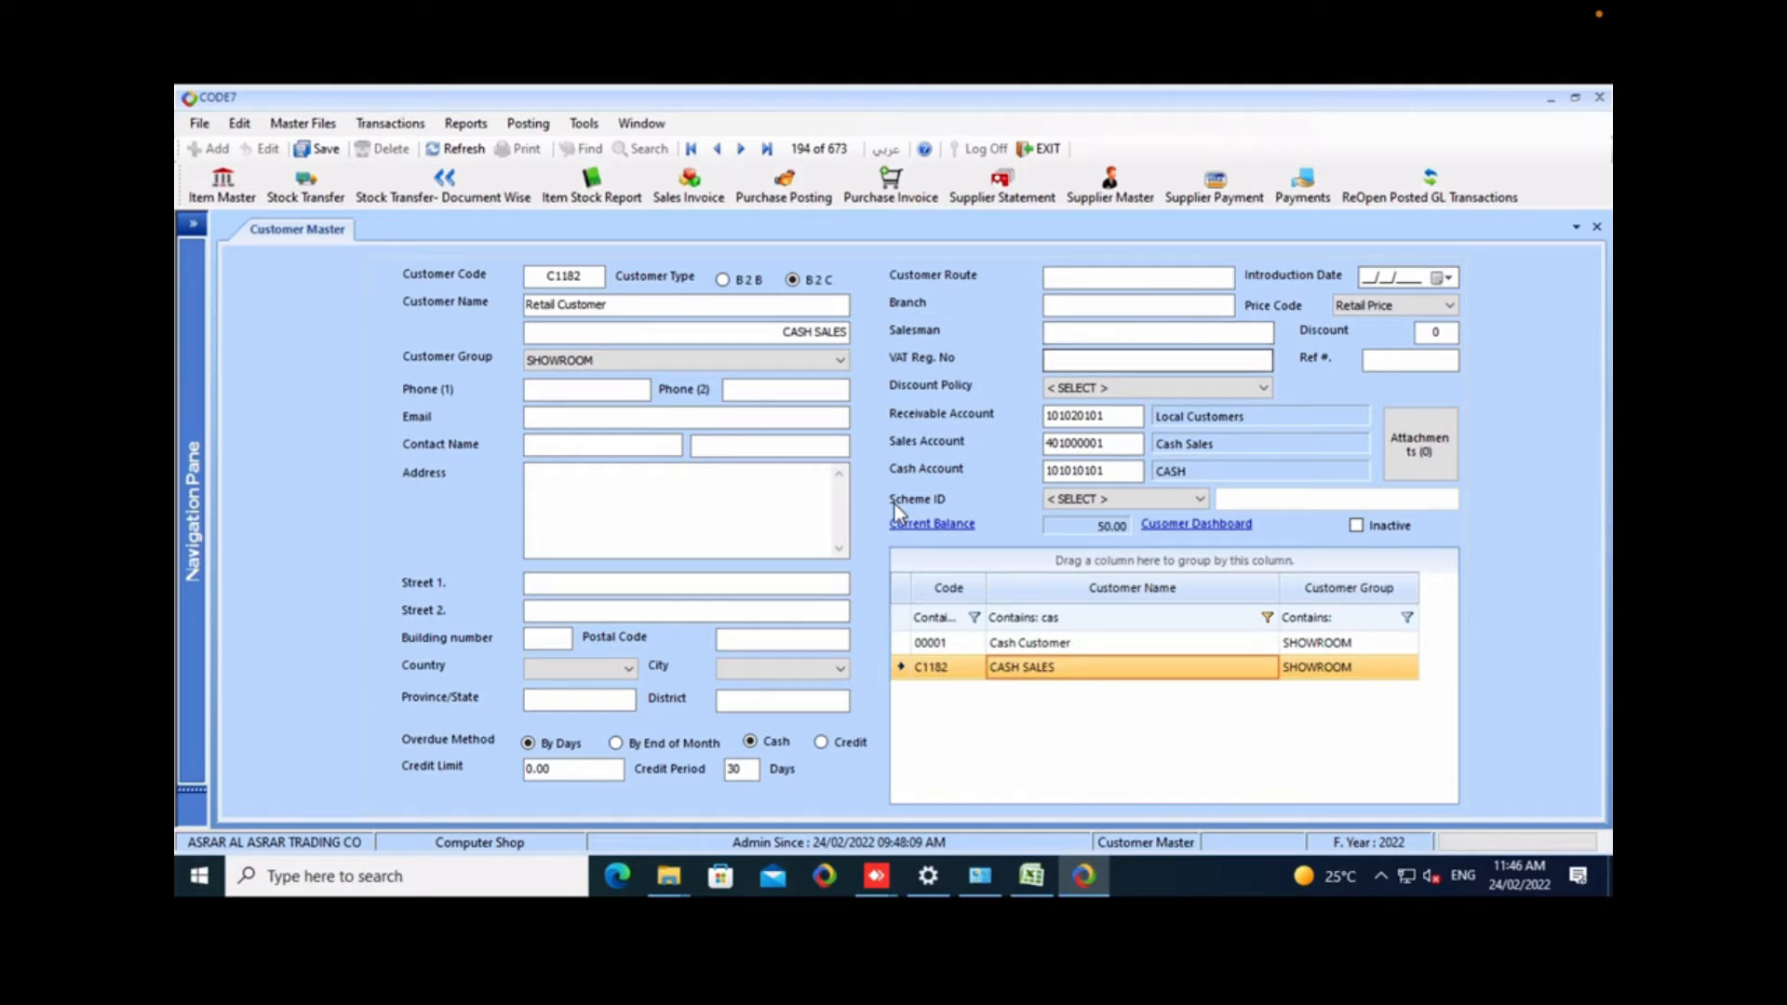
click(1262, 388)
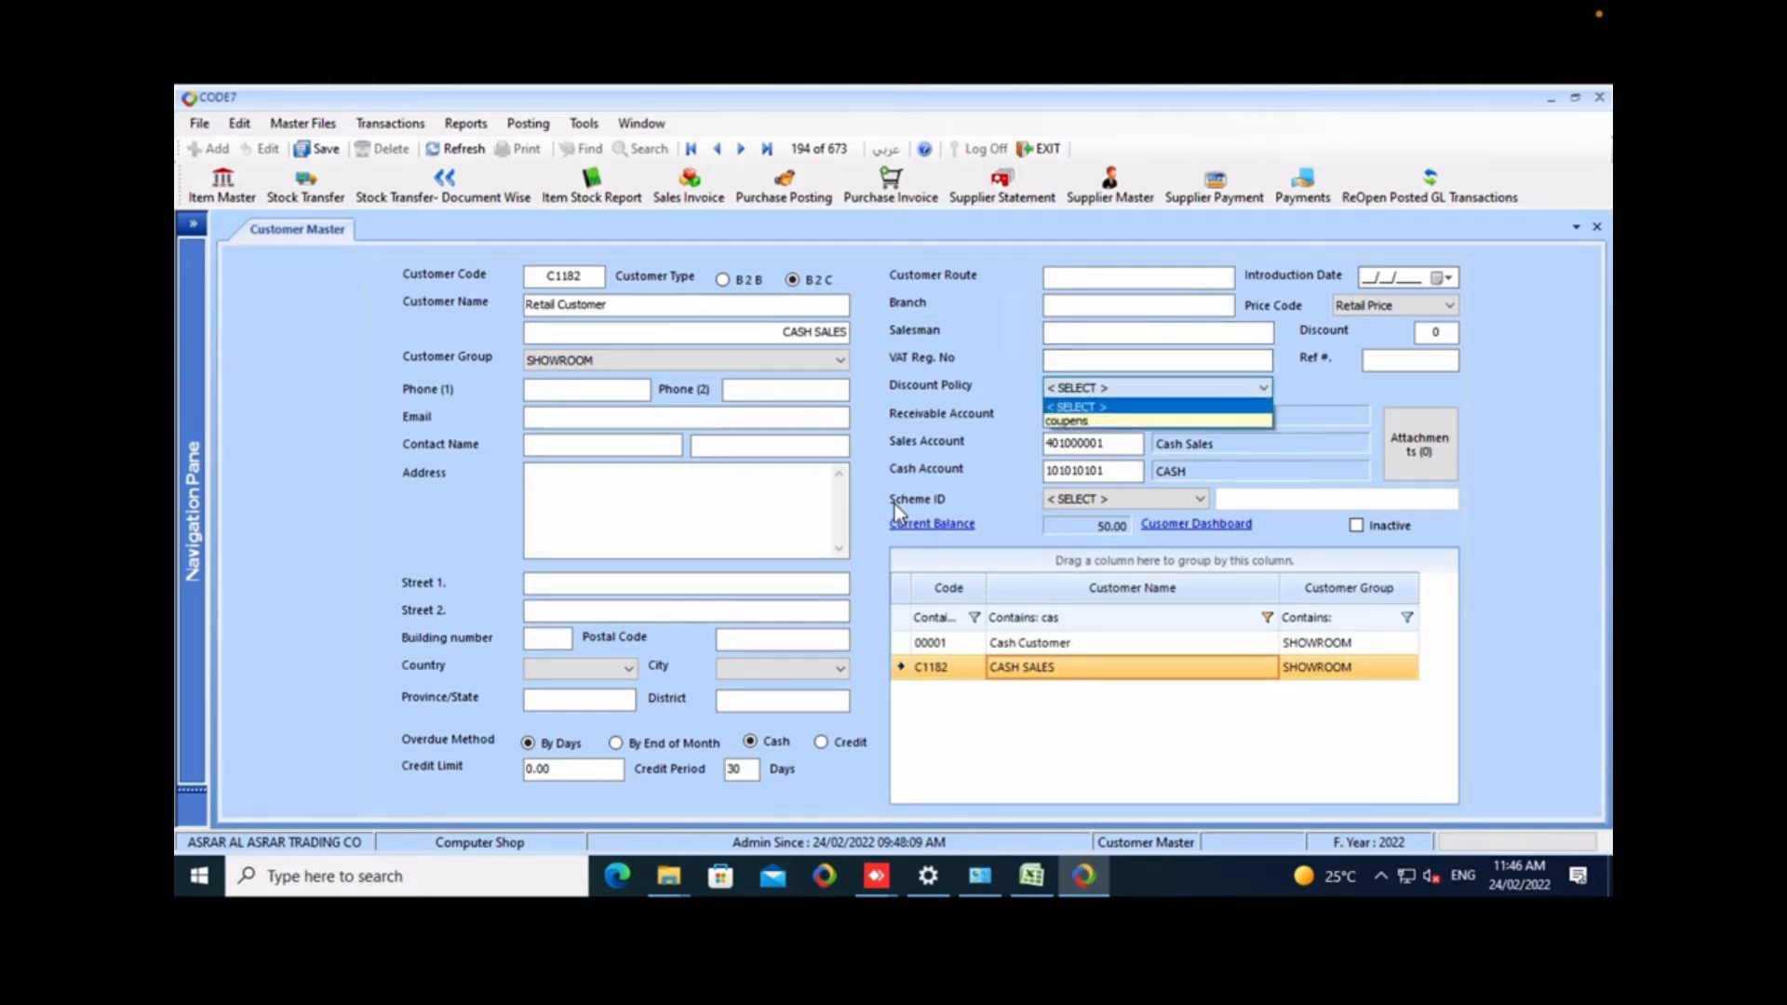
click(1262, 388)
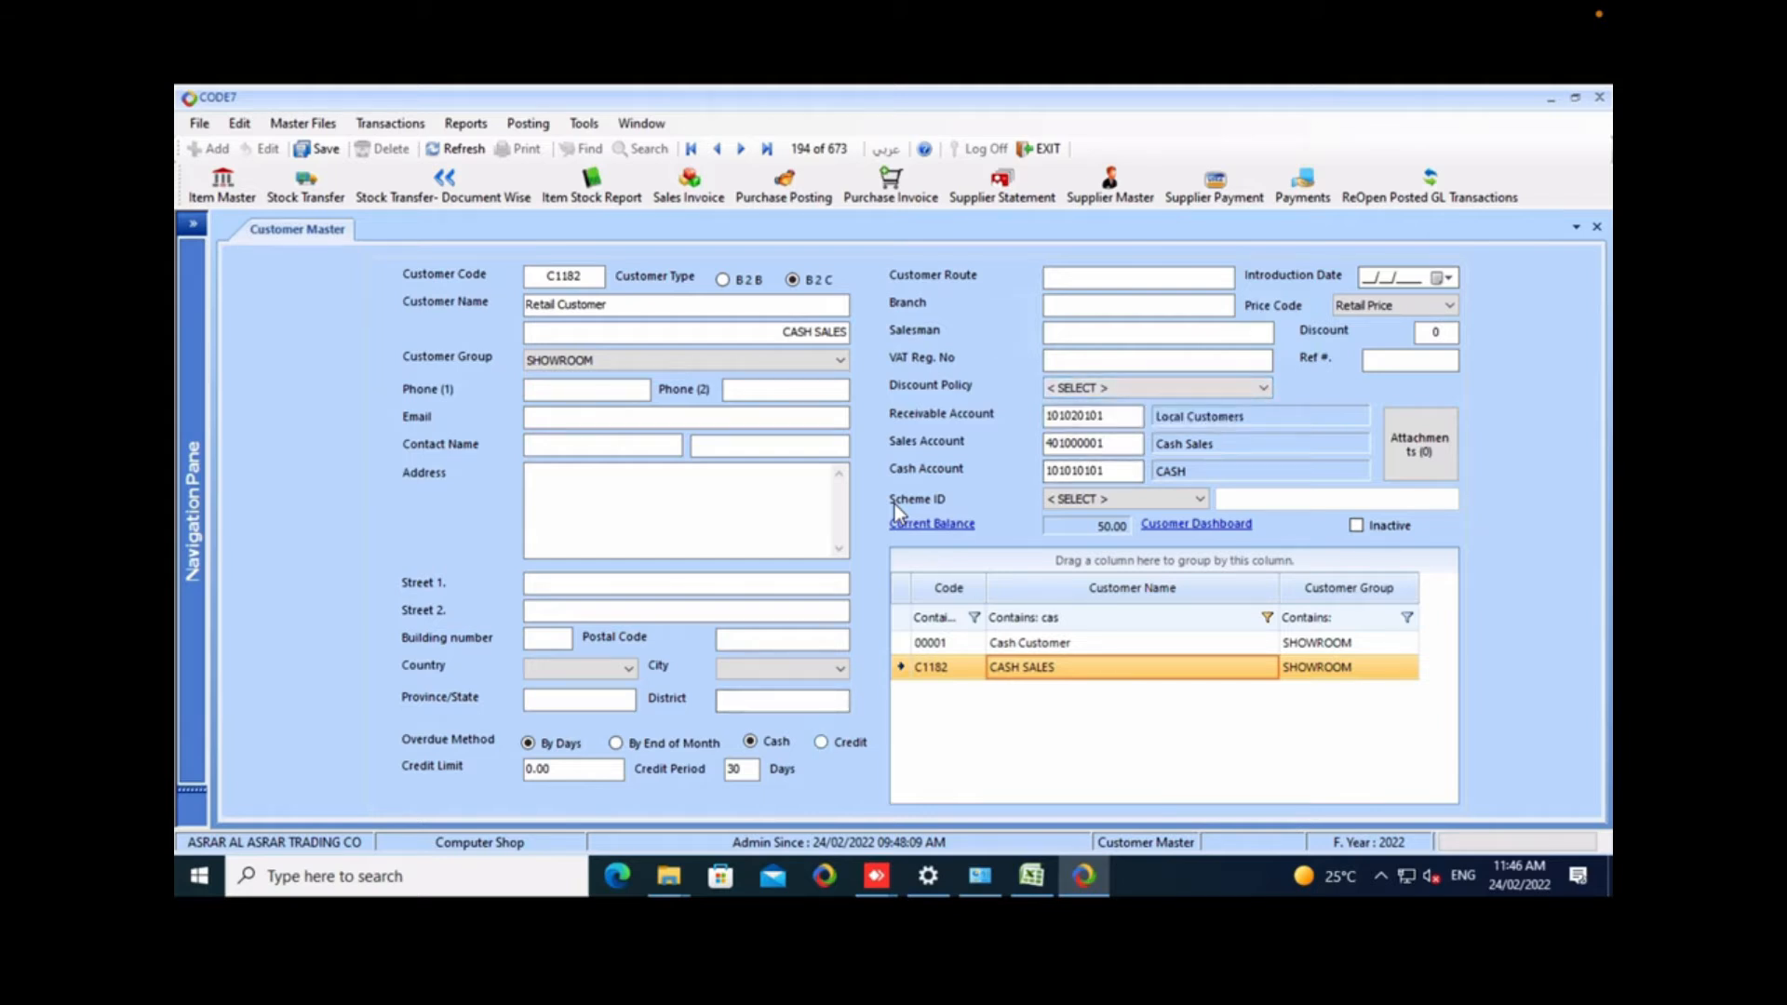
click(573, 770)
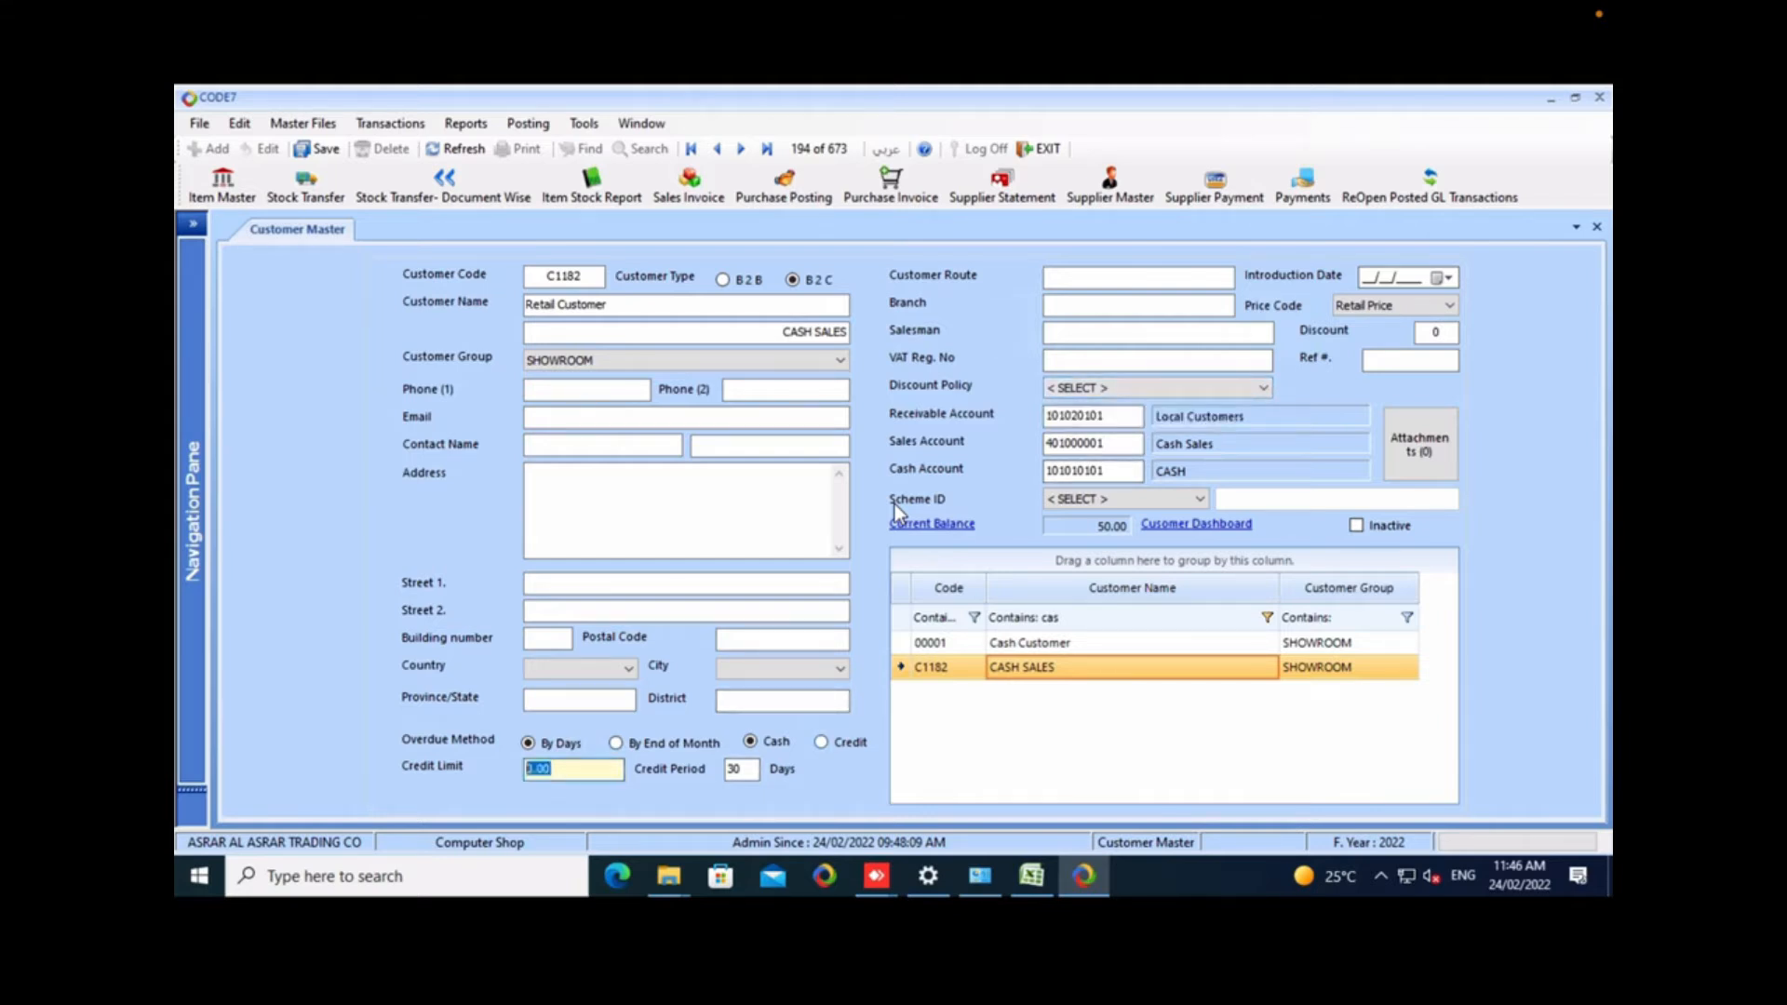
text(1000)
key(BackSpace)
key(BackSpace)
key(BackSpace)
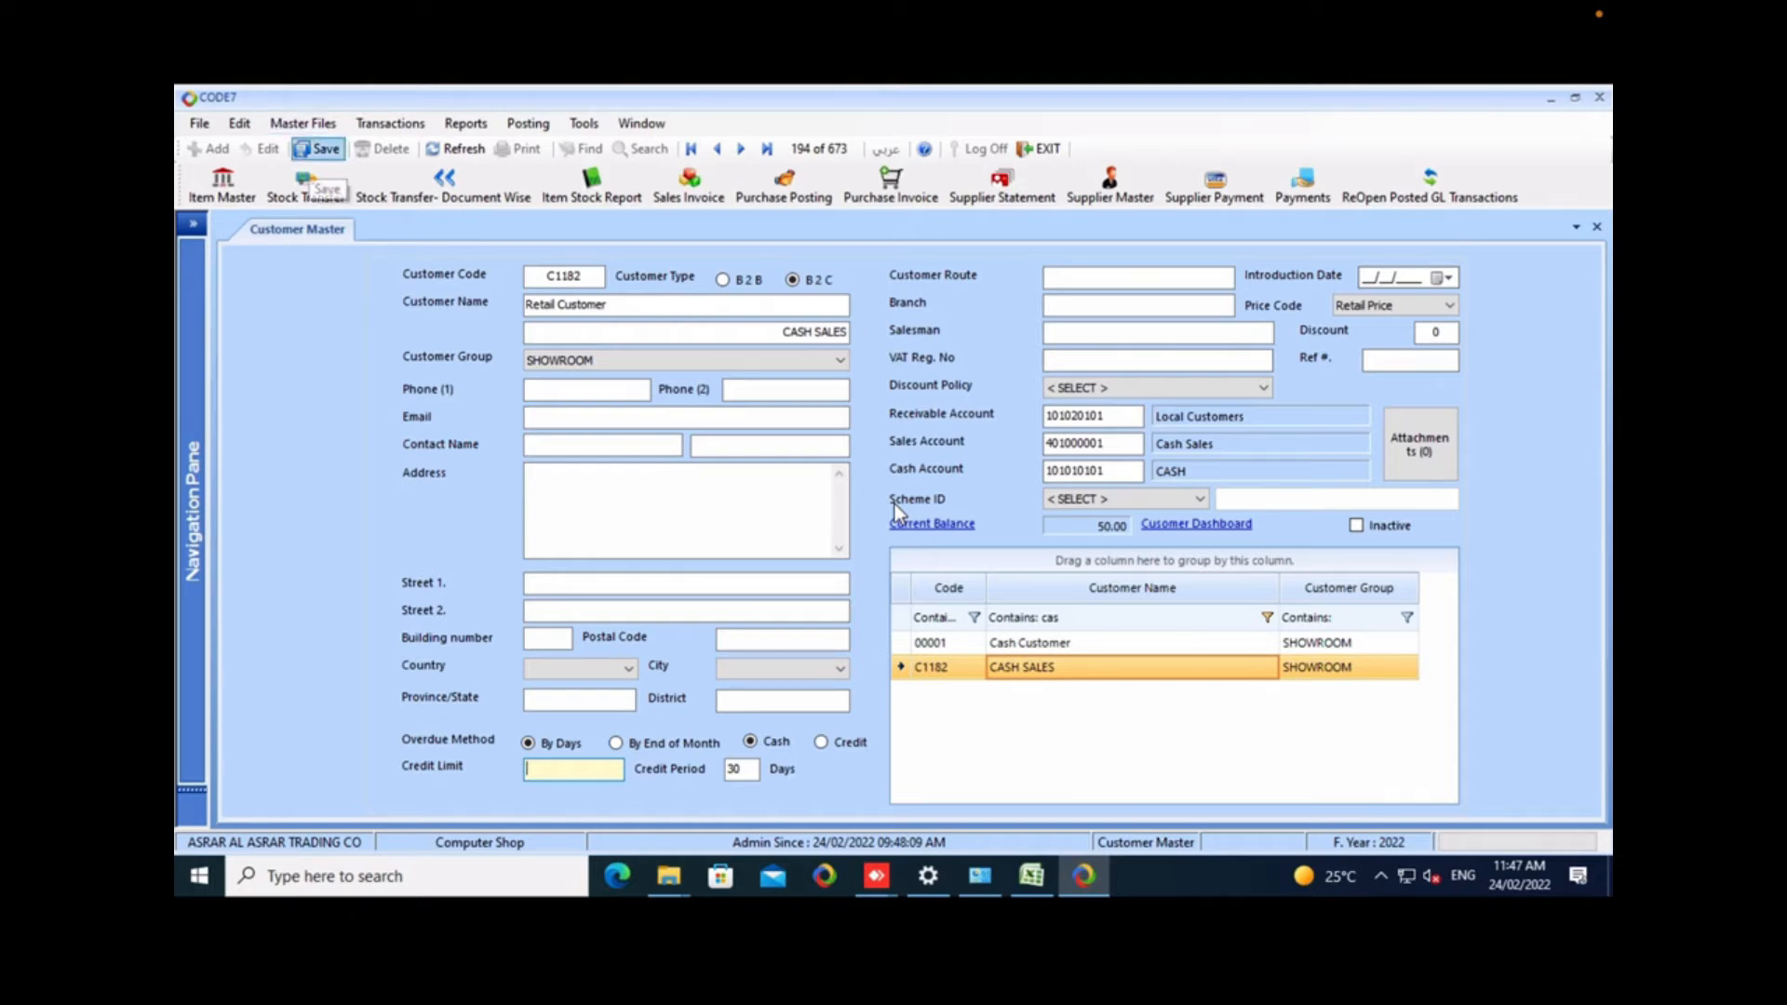
Save the edited customer record and close the Customer Master form.
key(Return)
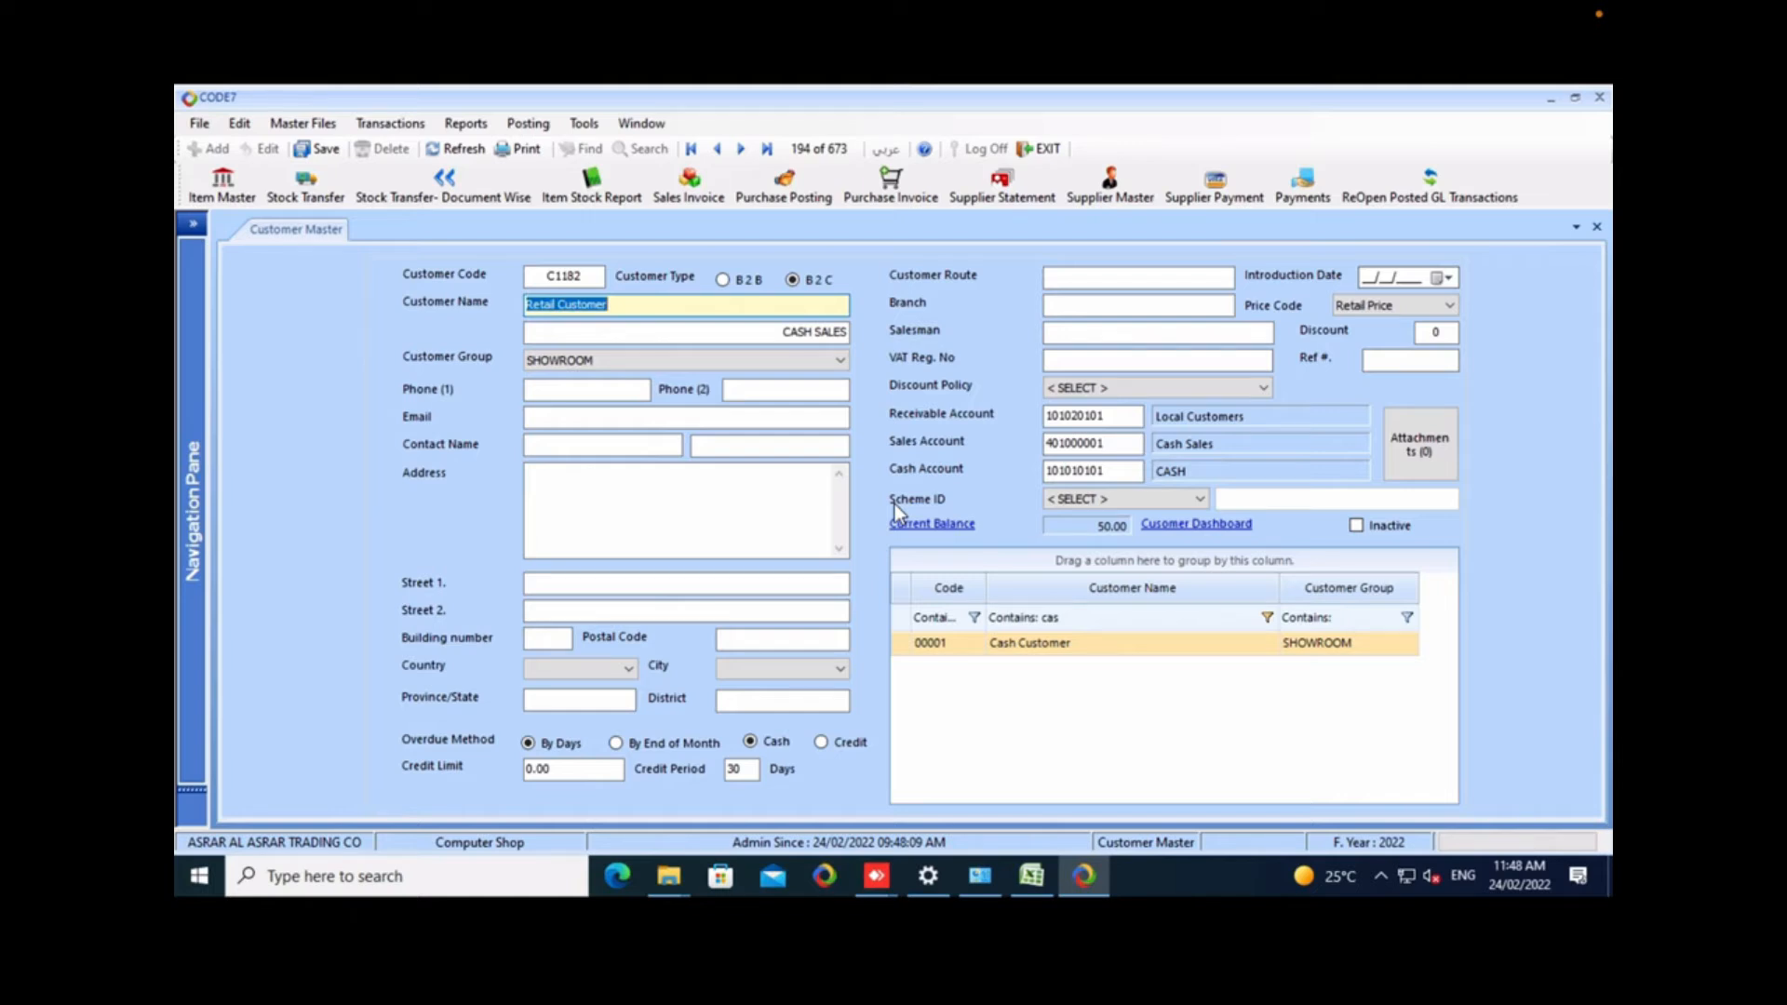
key(alt+minus)
key(c)
Open the Salesman Setup form from the master files.
key(alt+m)
key(Down)
key(Down)
key(Down)
key(Down)
key(Return)
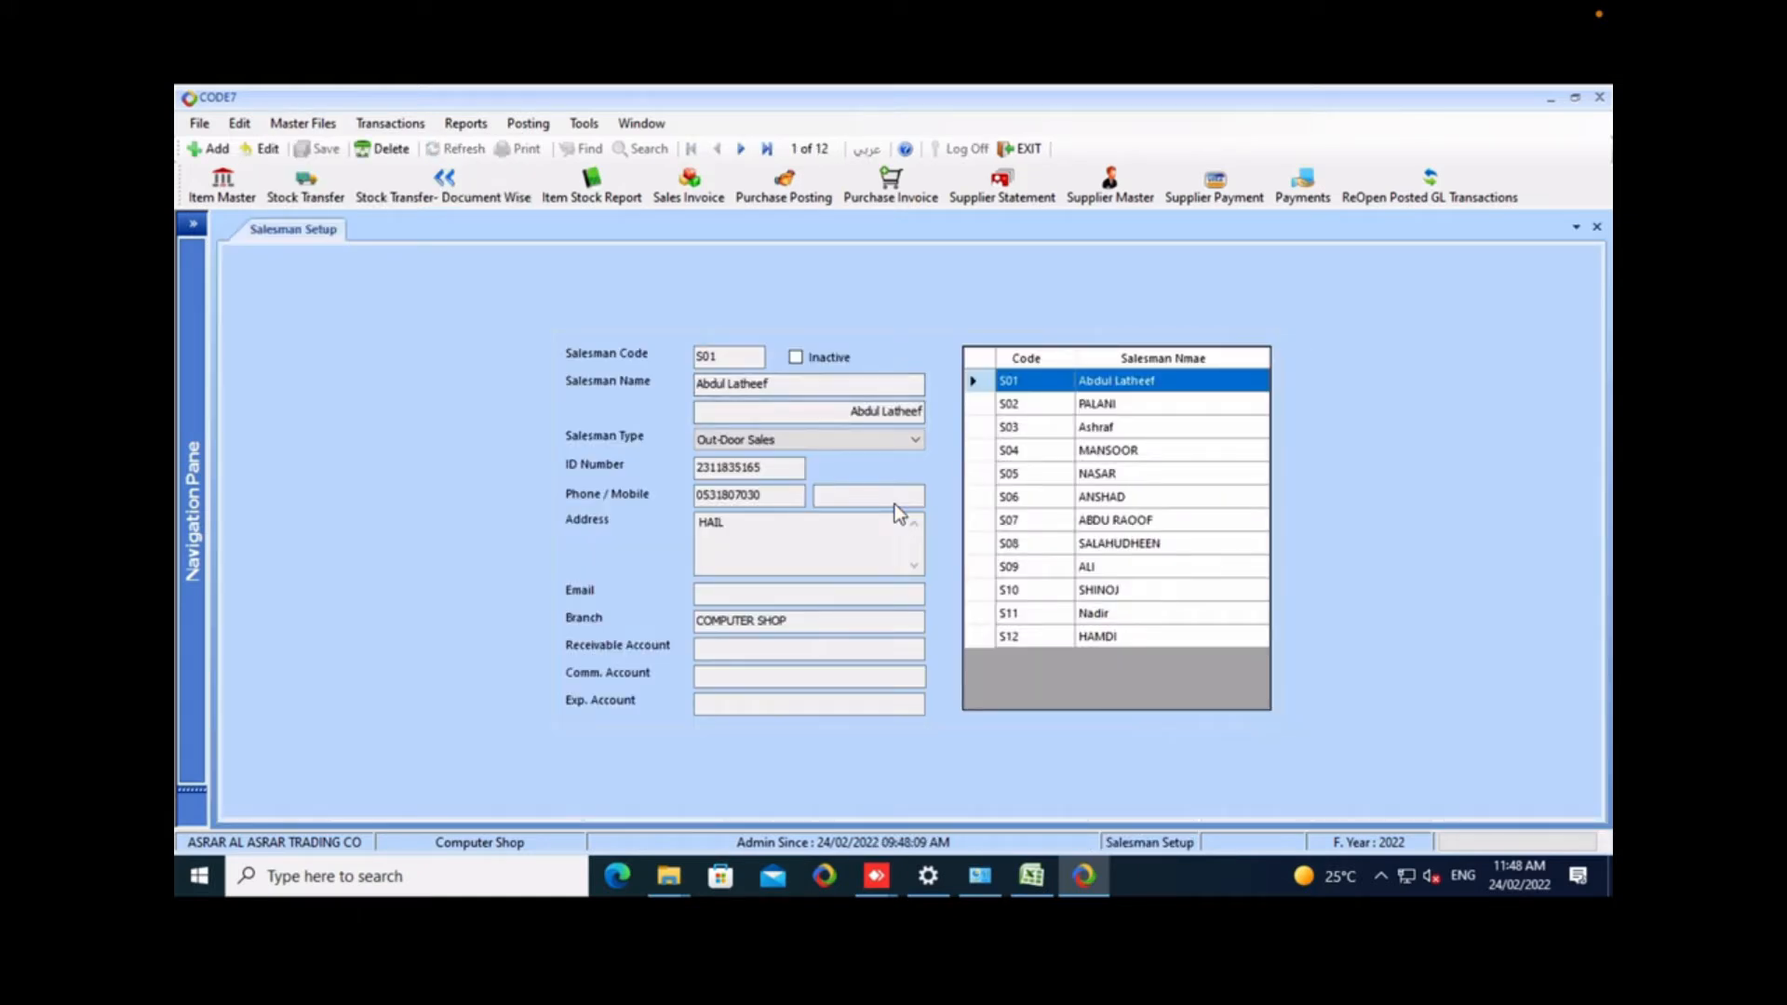
Add a salesman with code S13, enter the salesman's name and assign the Computer Shop branch.
click(211, 149)
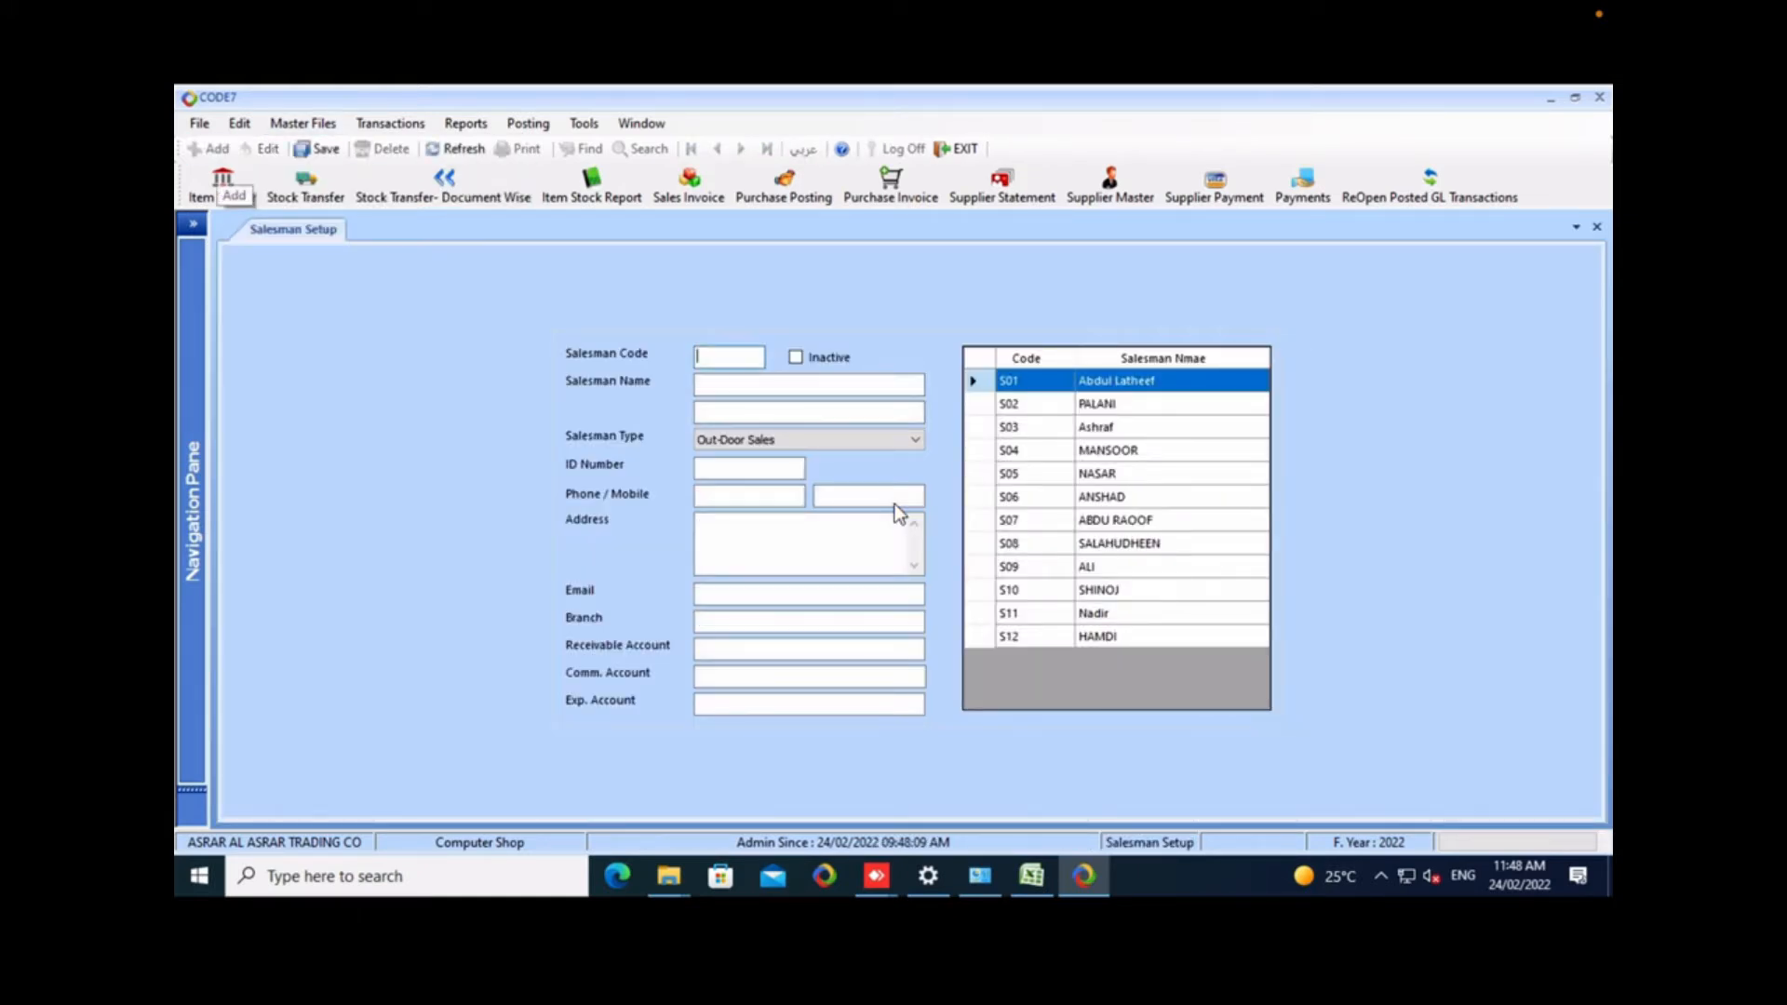
text(S13)
key(Tab)
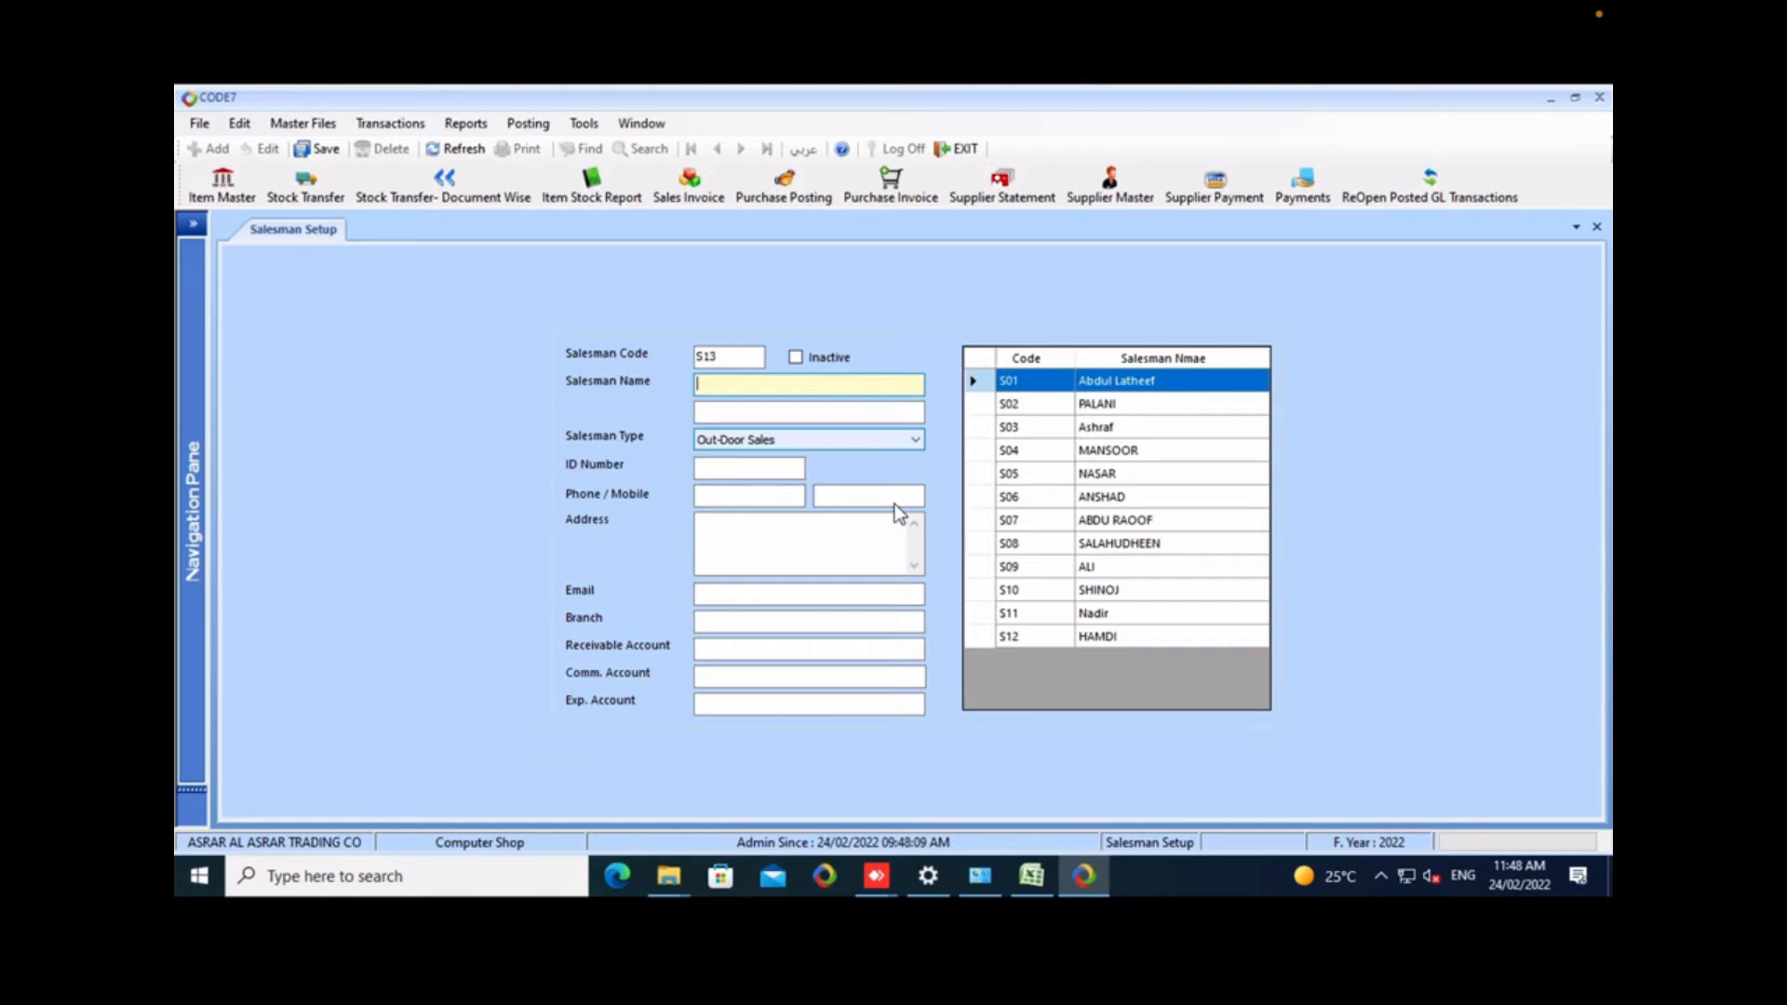
text(RIYA)
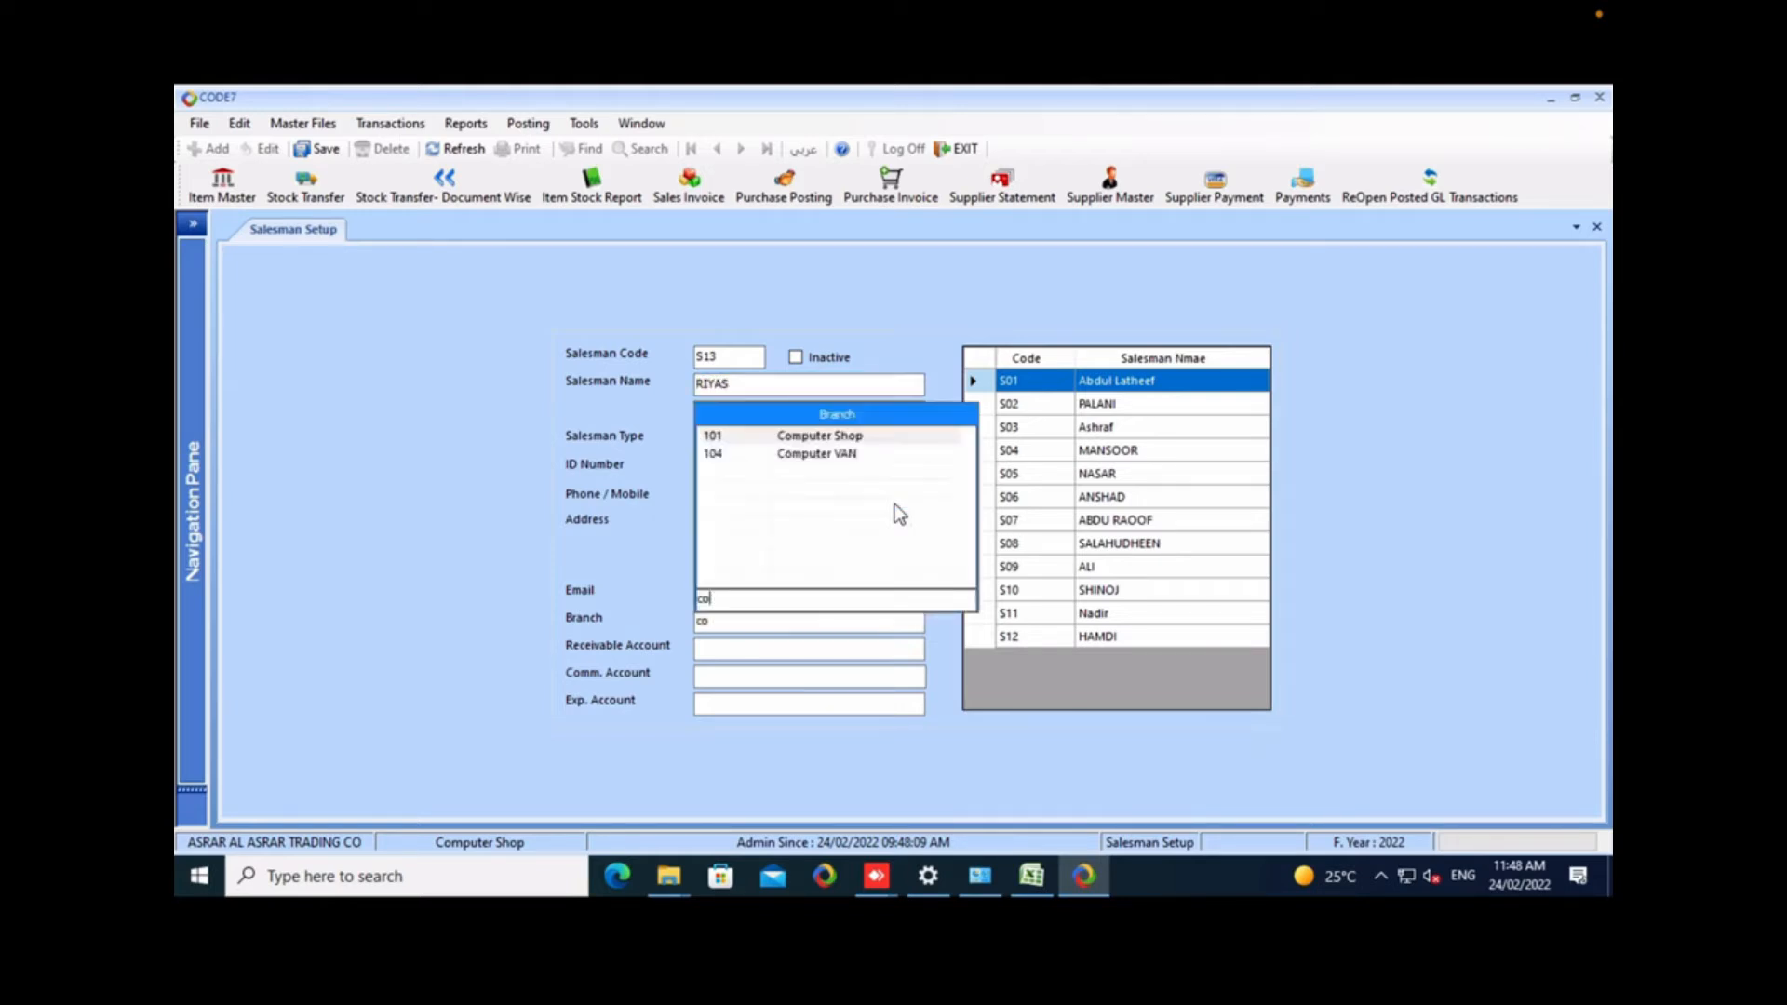
key(Down)
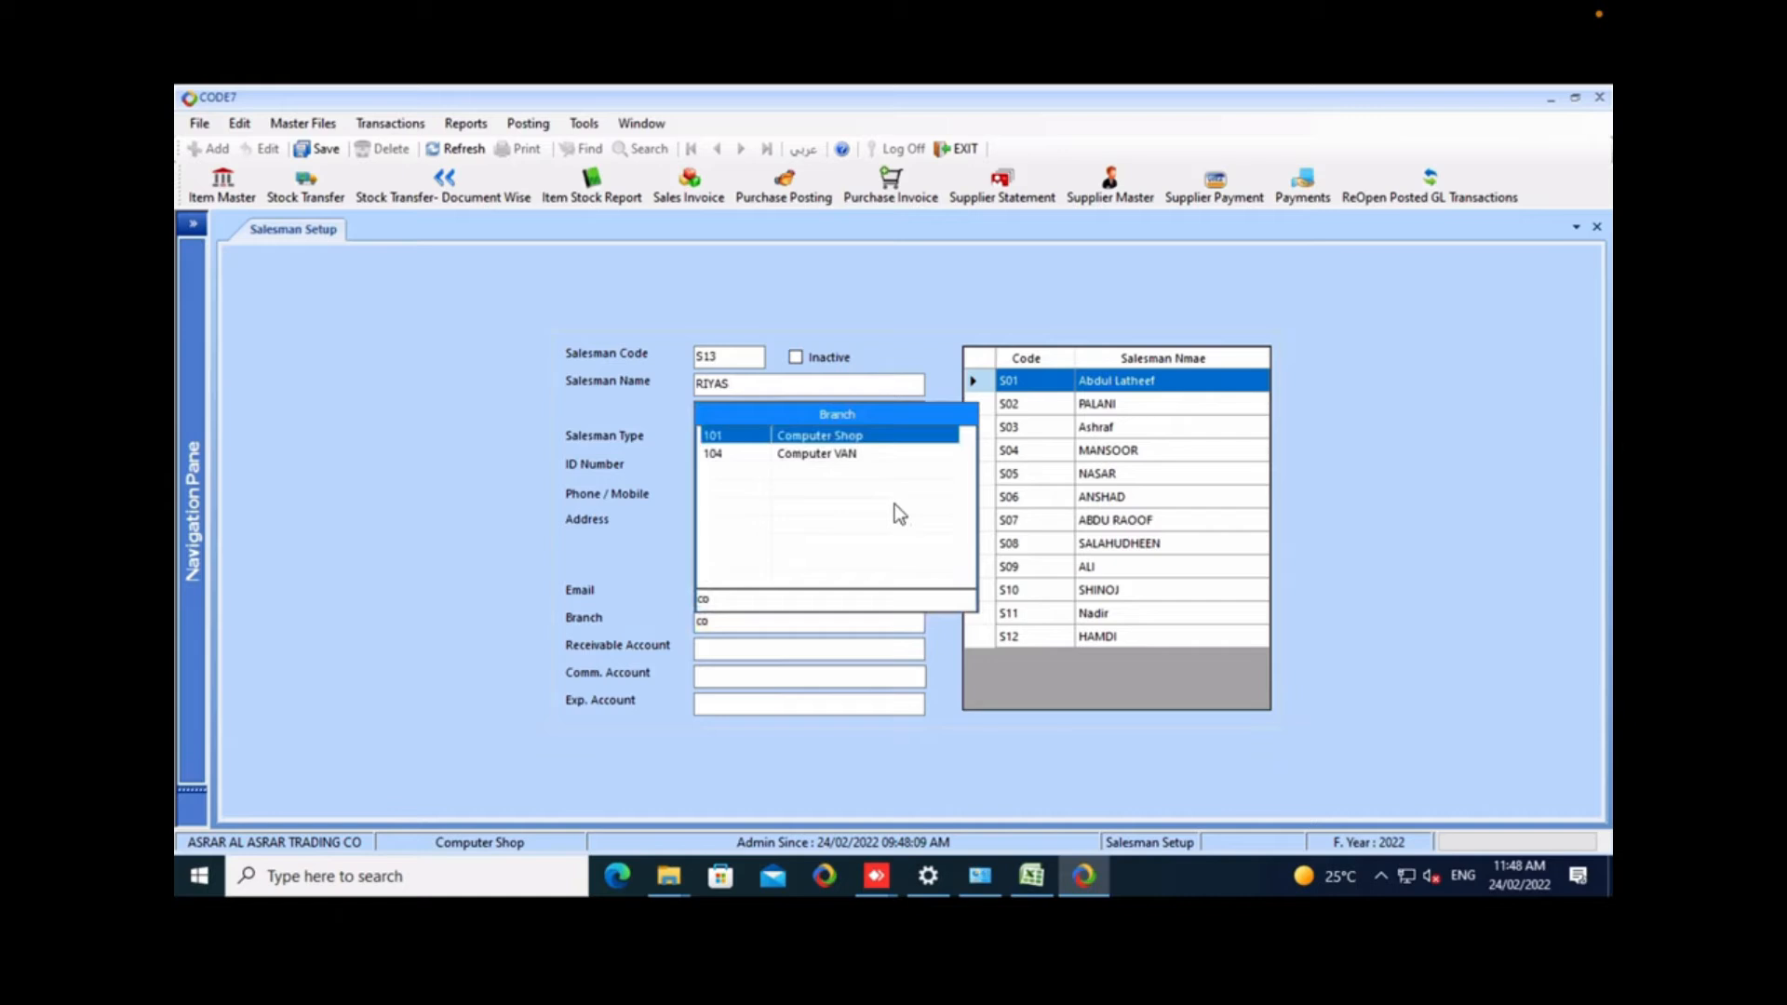
key(Return)
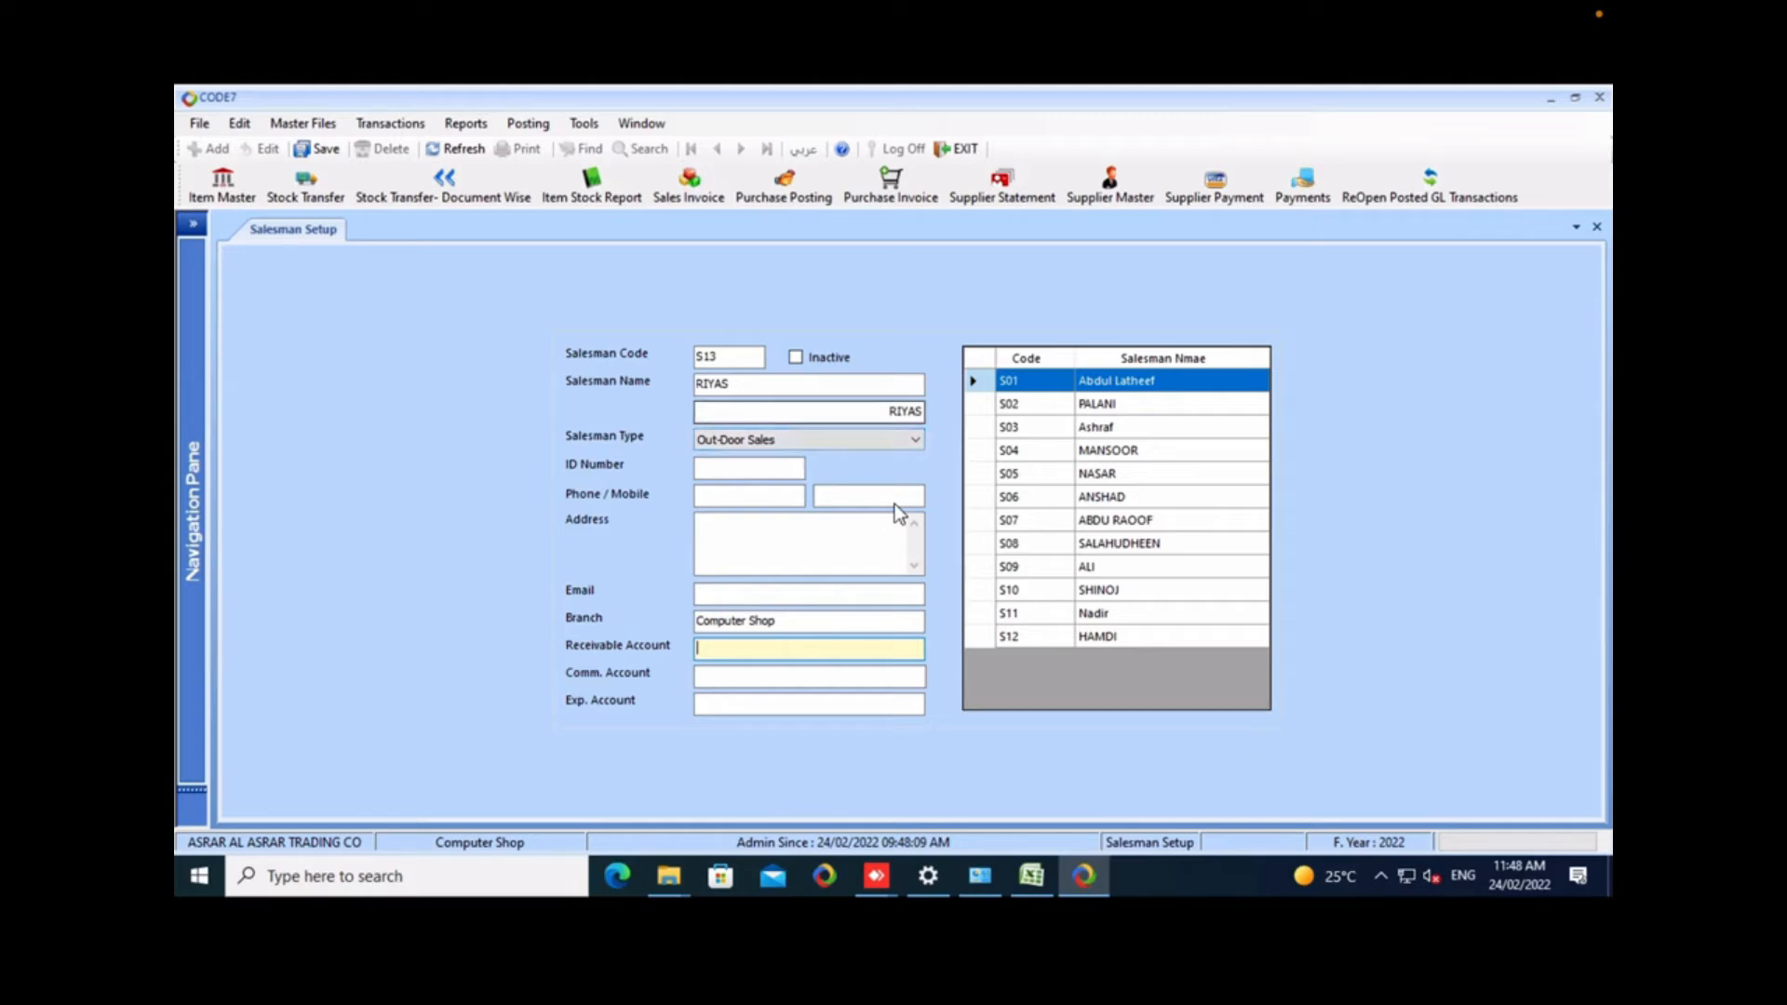
Save the new salesman record and select its S13 entry in the salesman list.
key(ctrl+s)
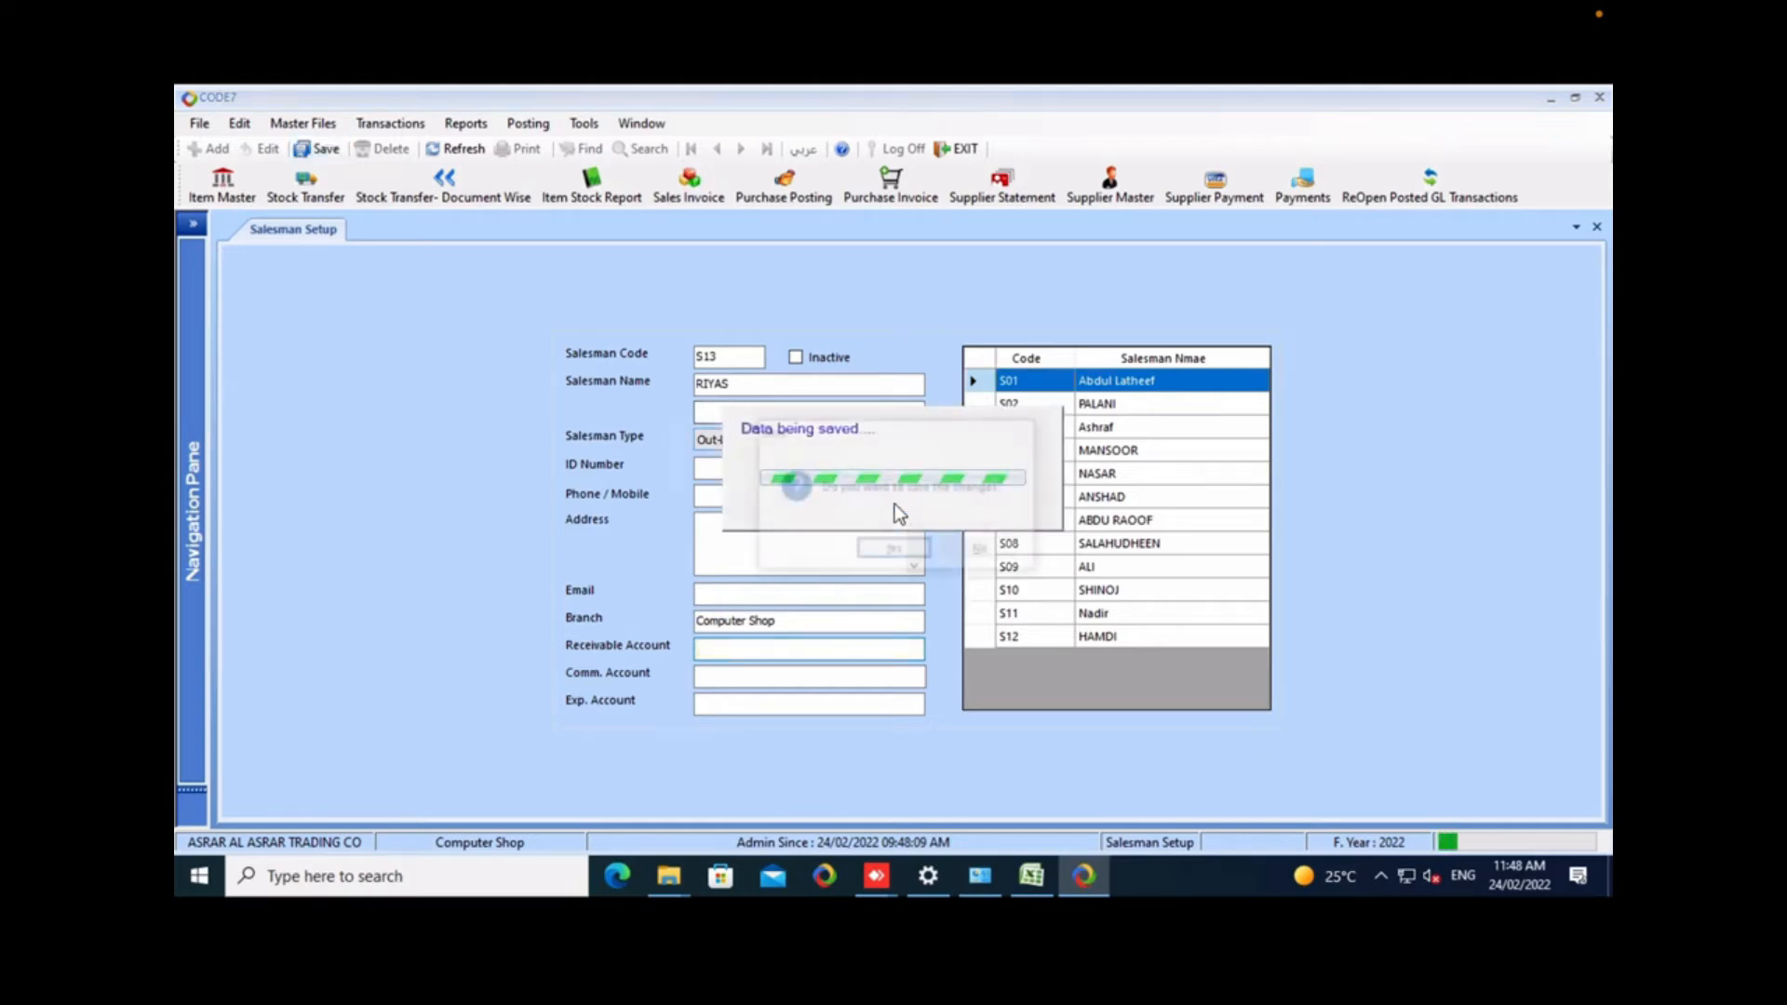
key(Return)
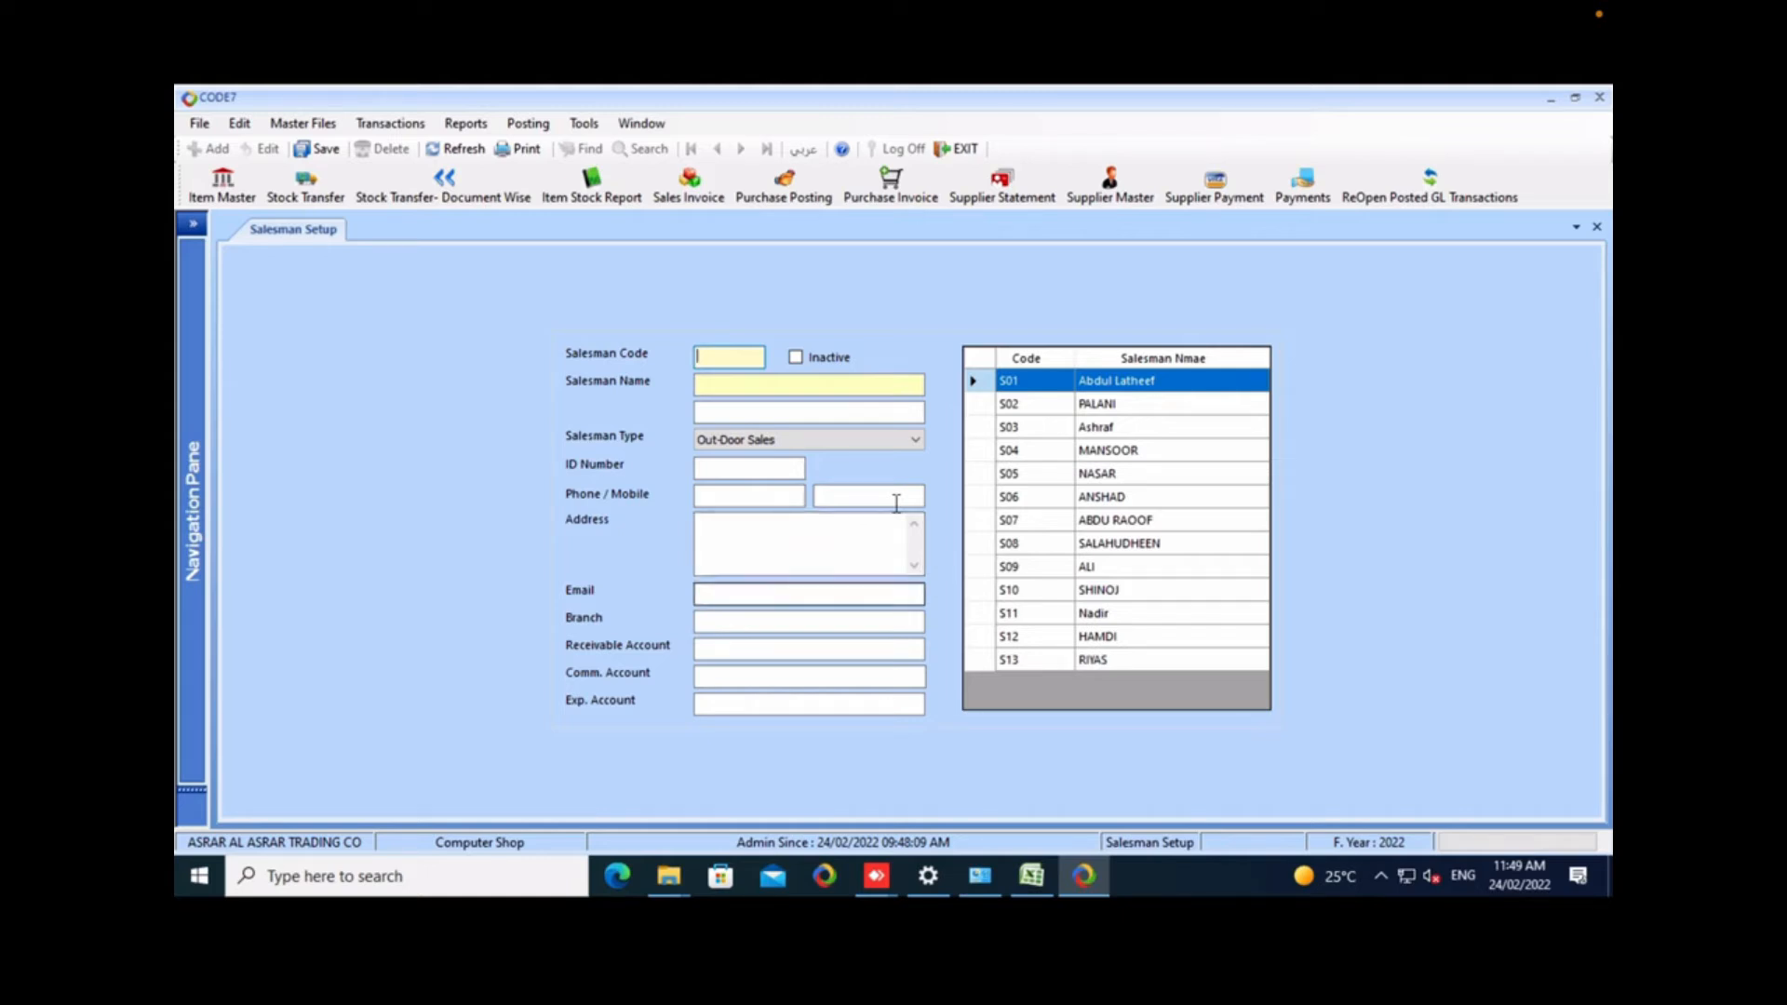
click(1145, 660)
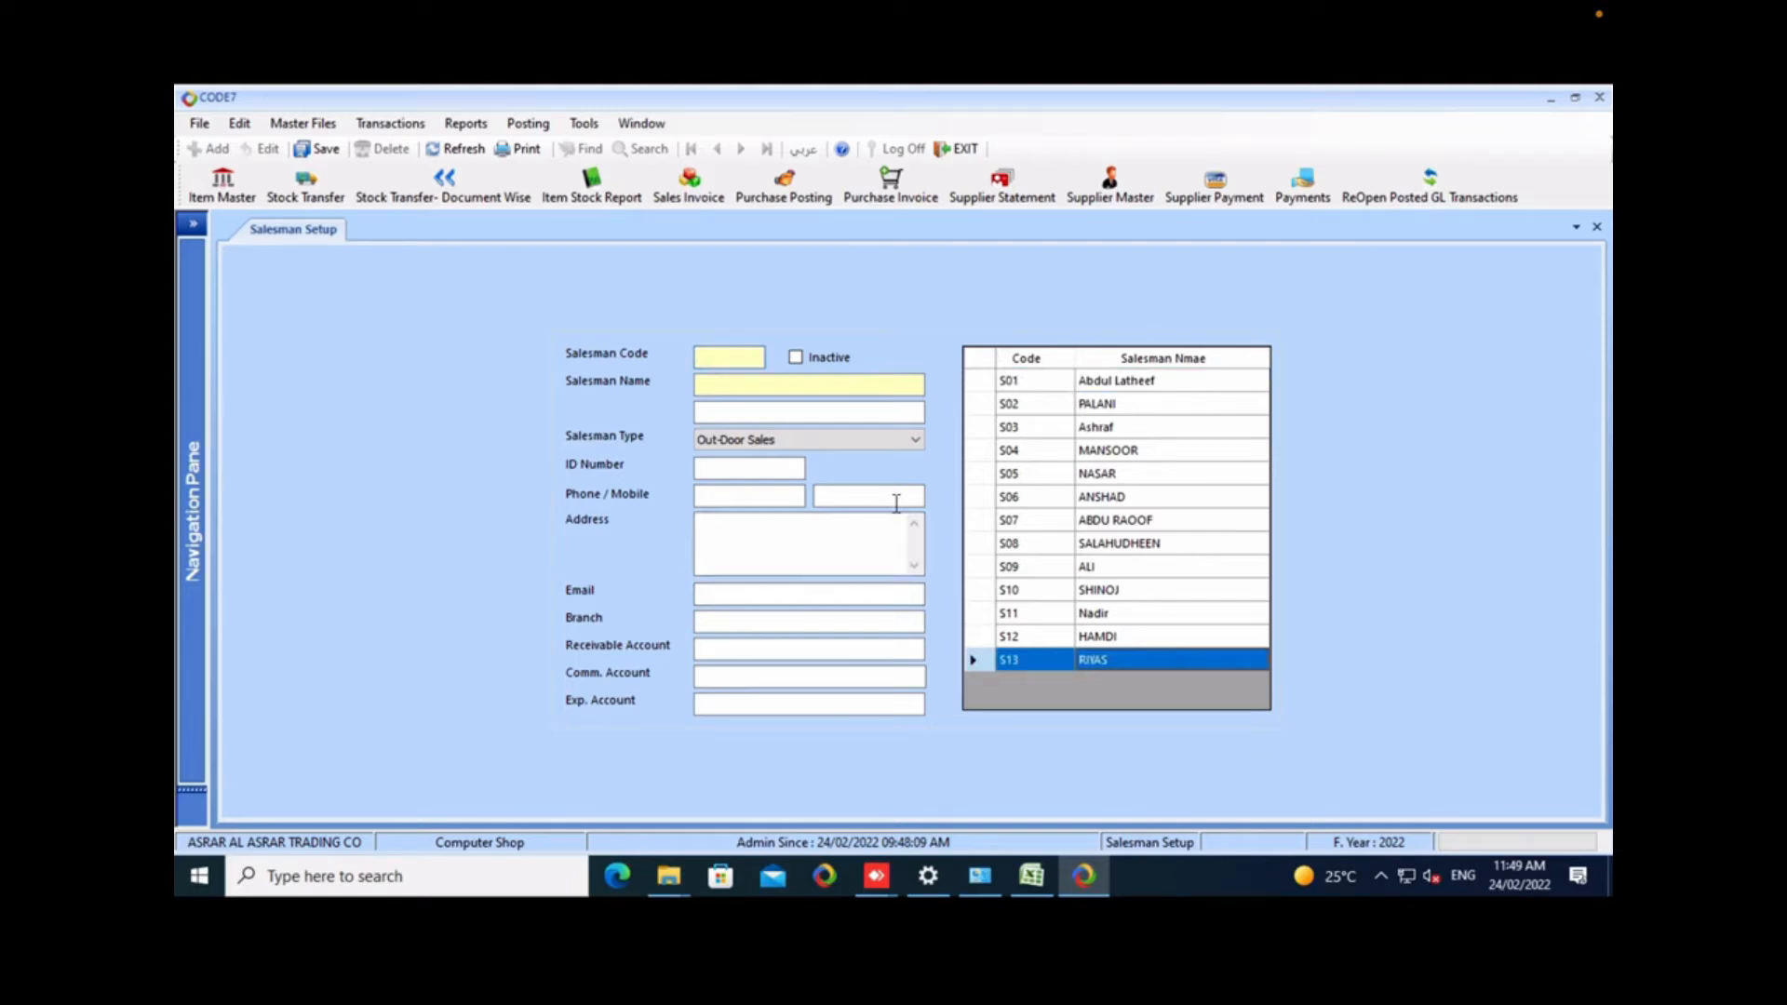
Close the Salesman Setup form, then view the Salesman Type form and close it.
right_click(292, 230)
click(271, 255)
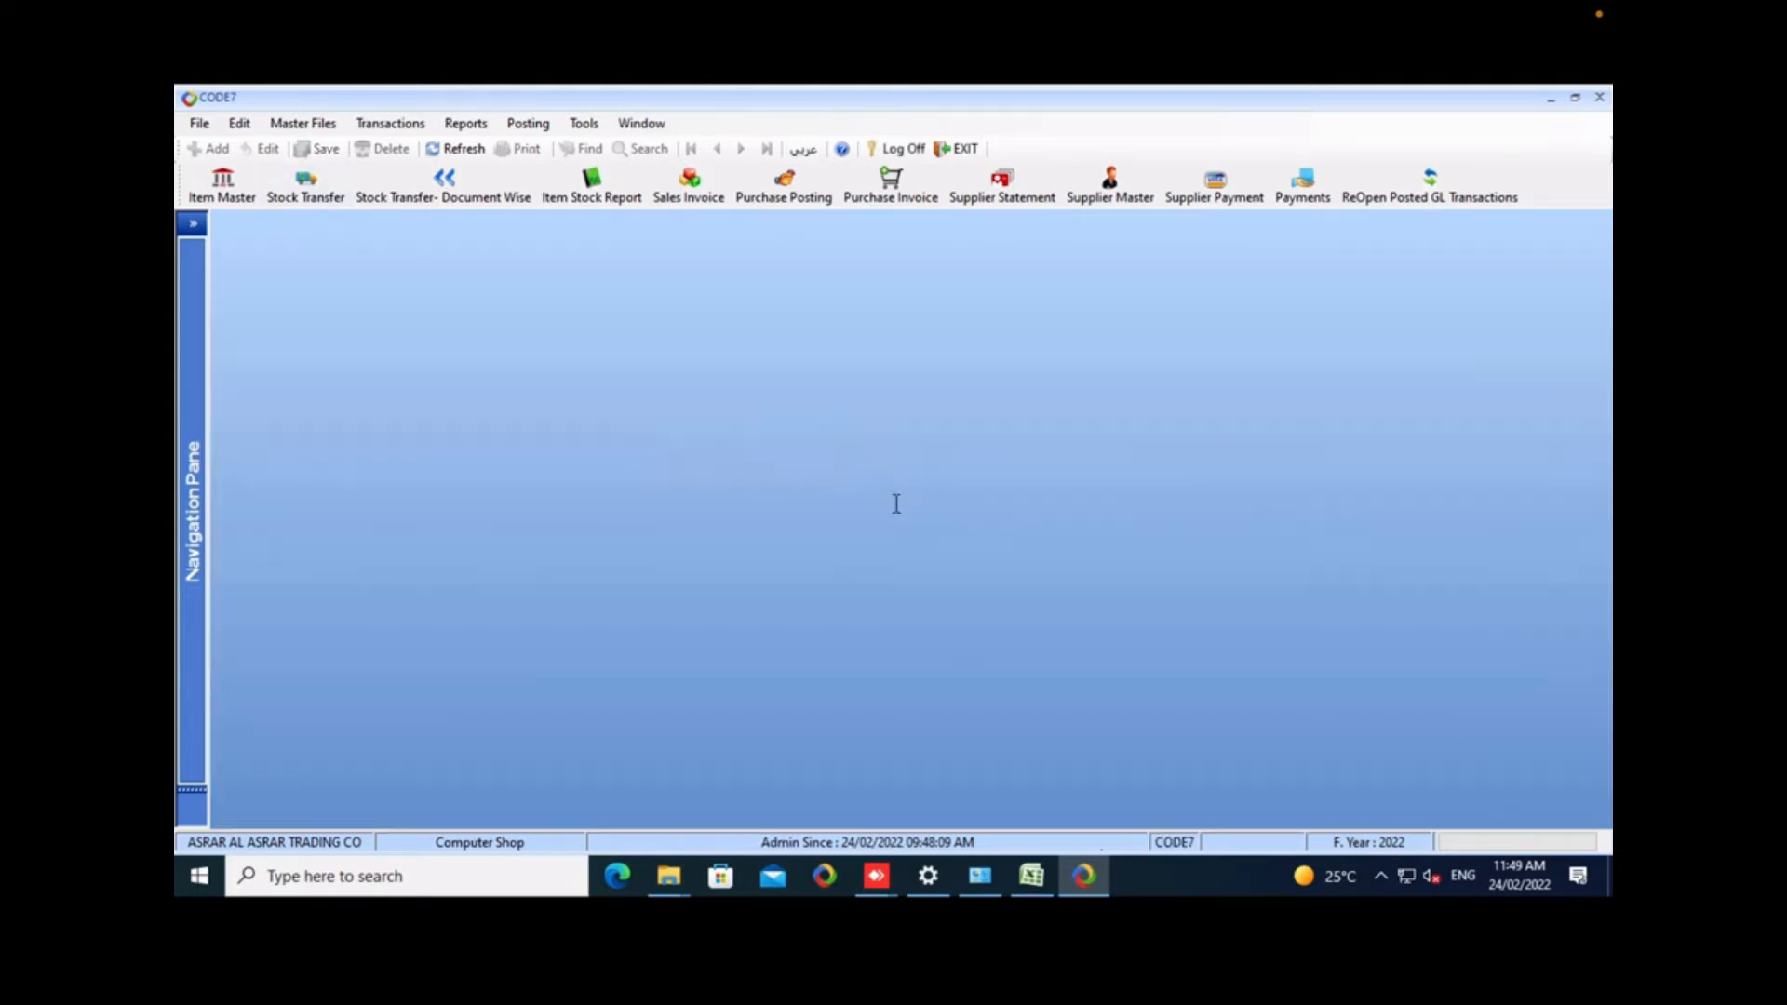
click(303, 123)
click(339, 239)
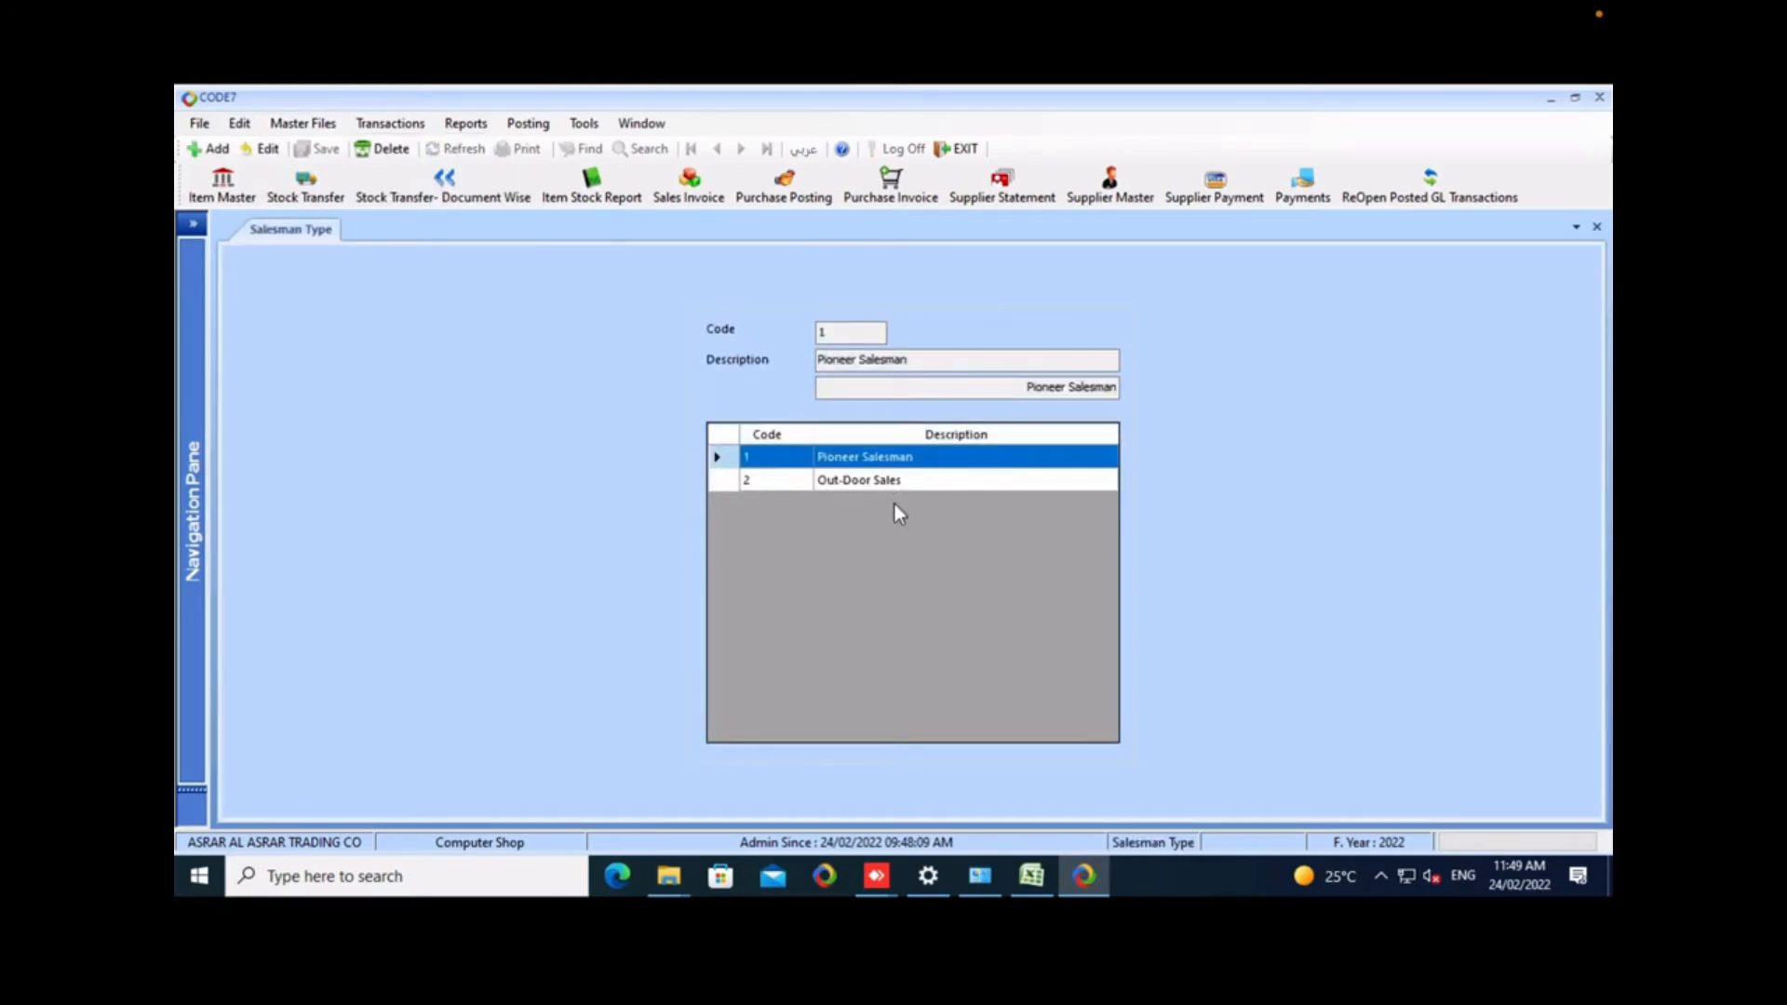
right_click(290, 230)
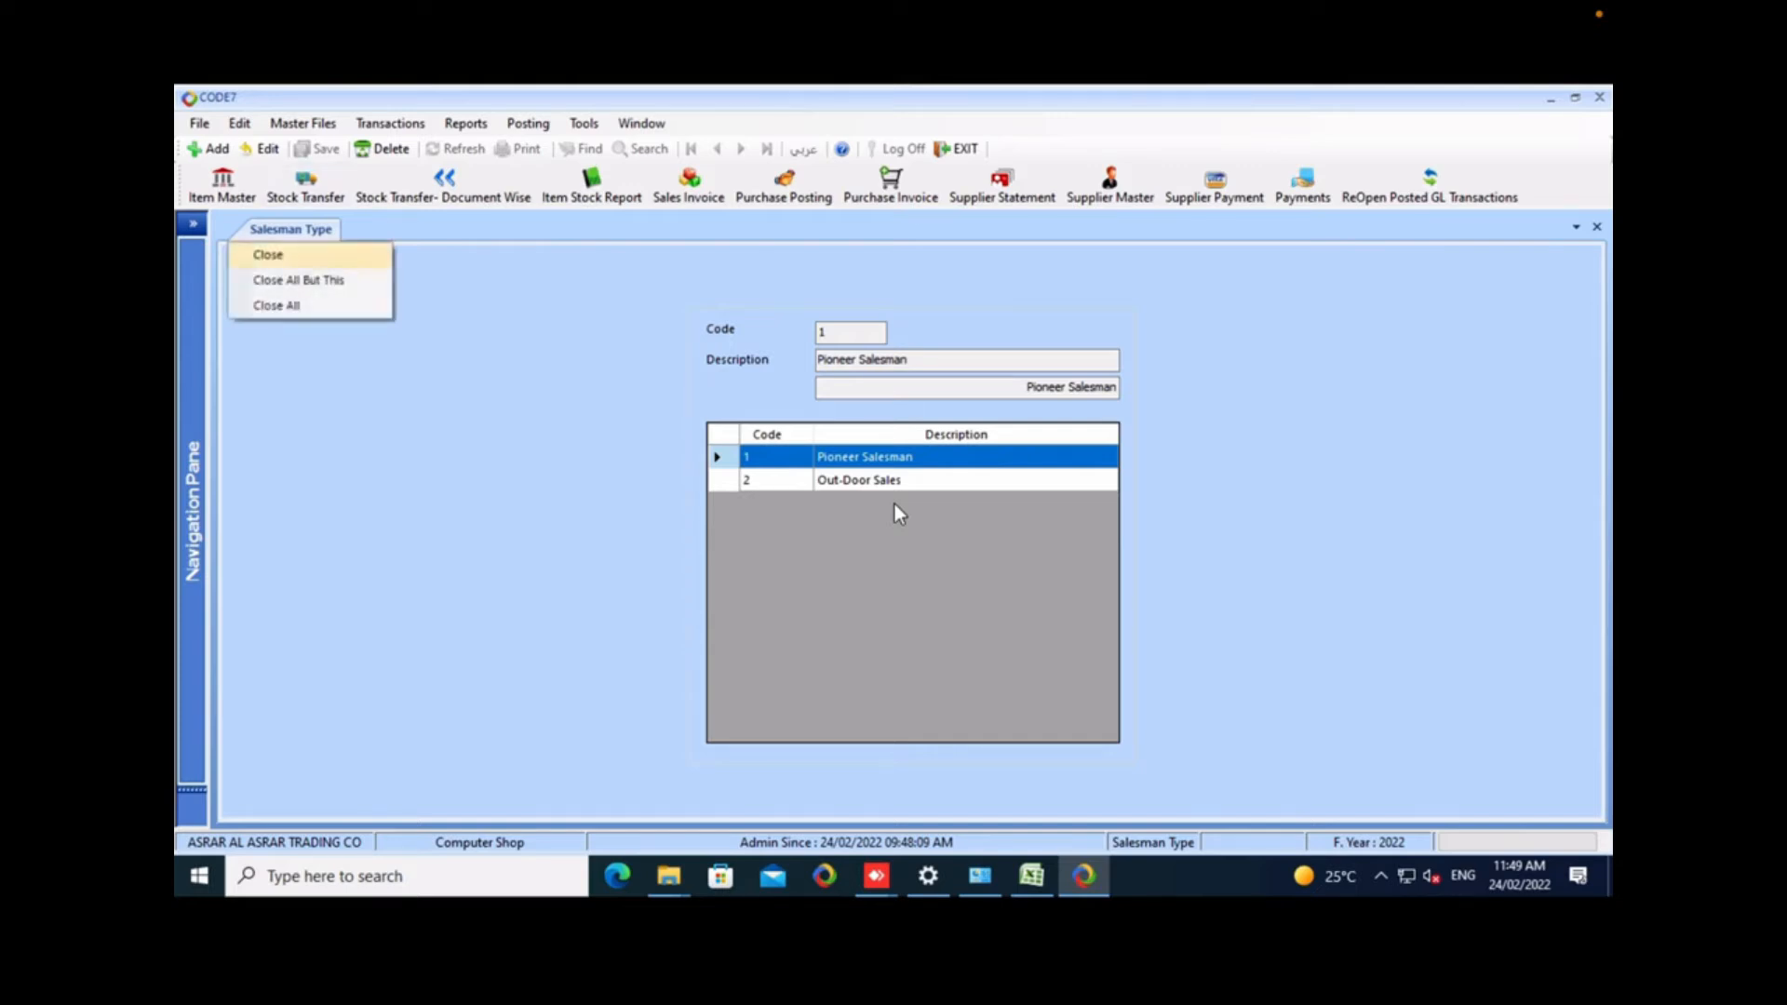
click(277, 255)
Open the Branch Customer form from the master files.
click(304, 123)
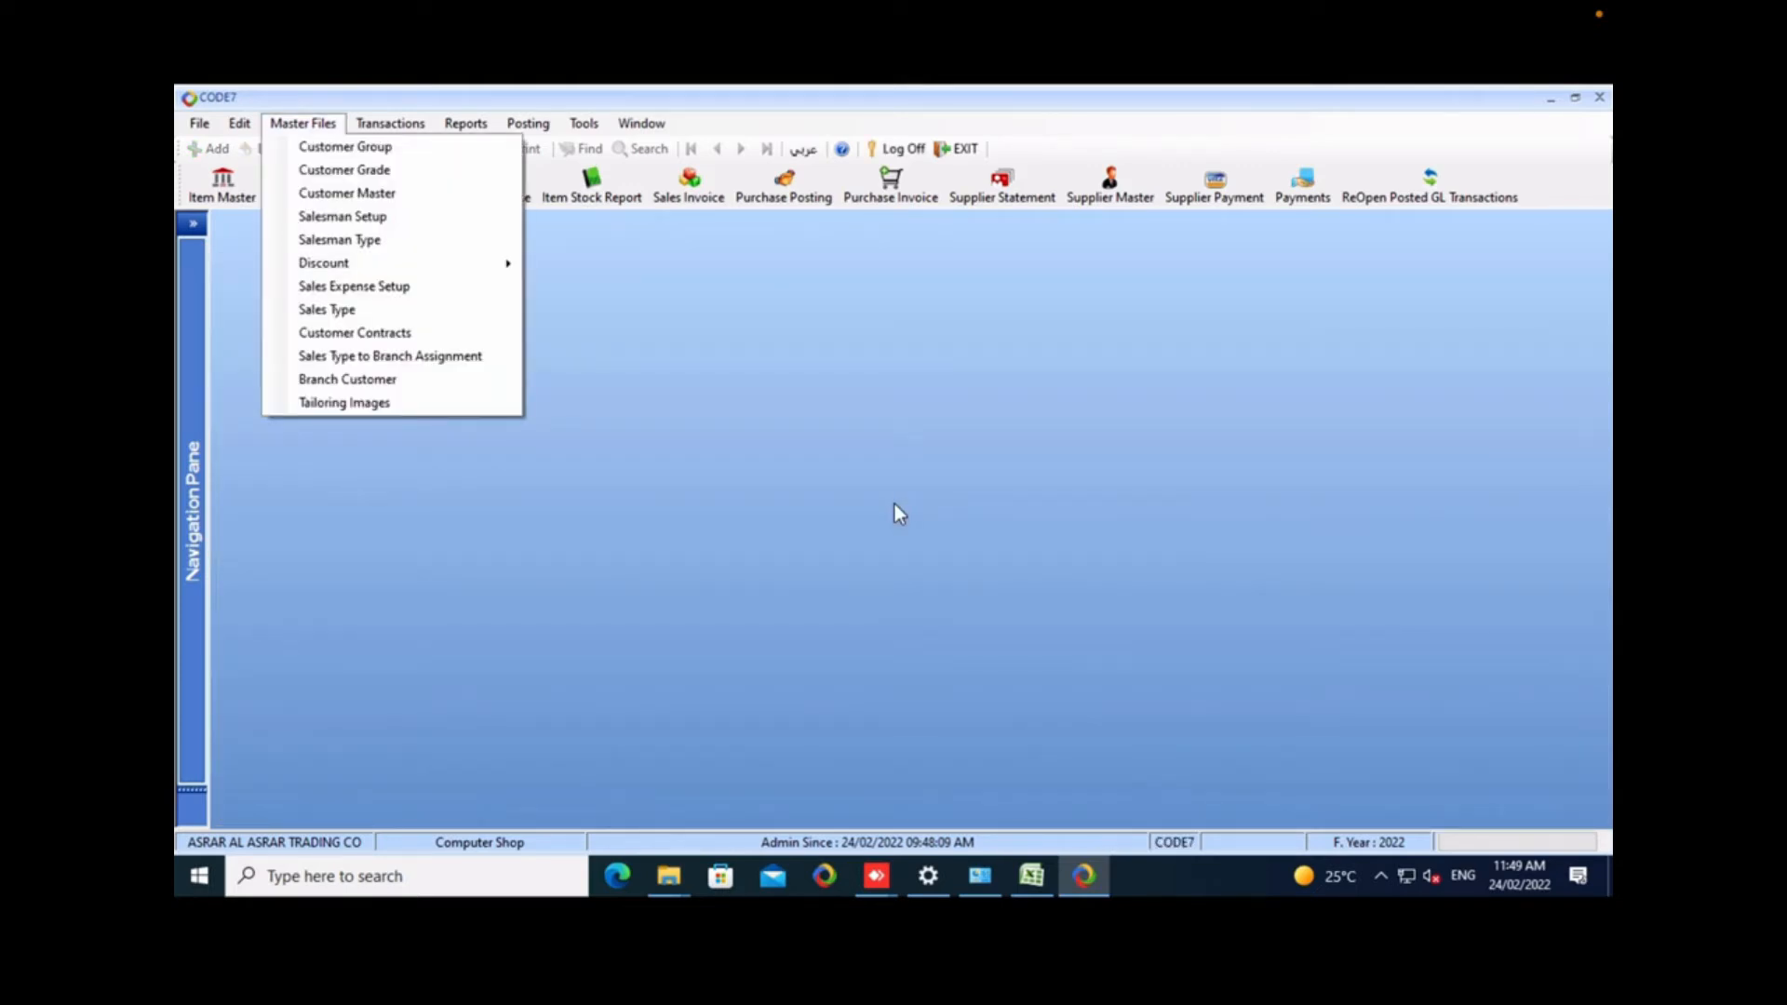
mouse_move(323, 262)
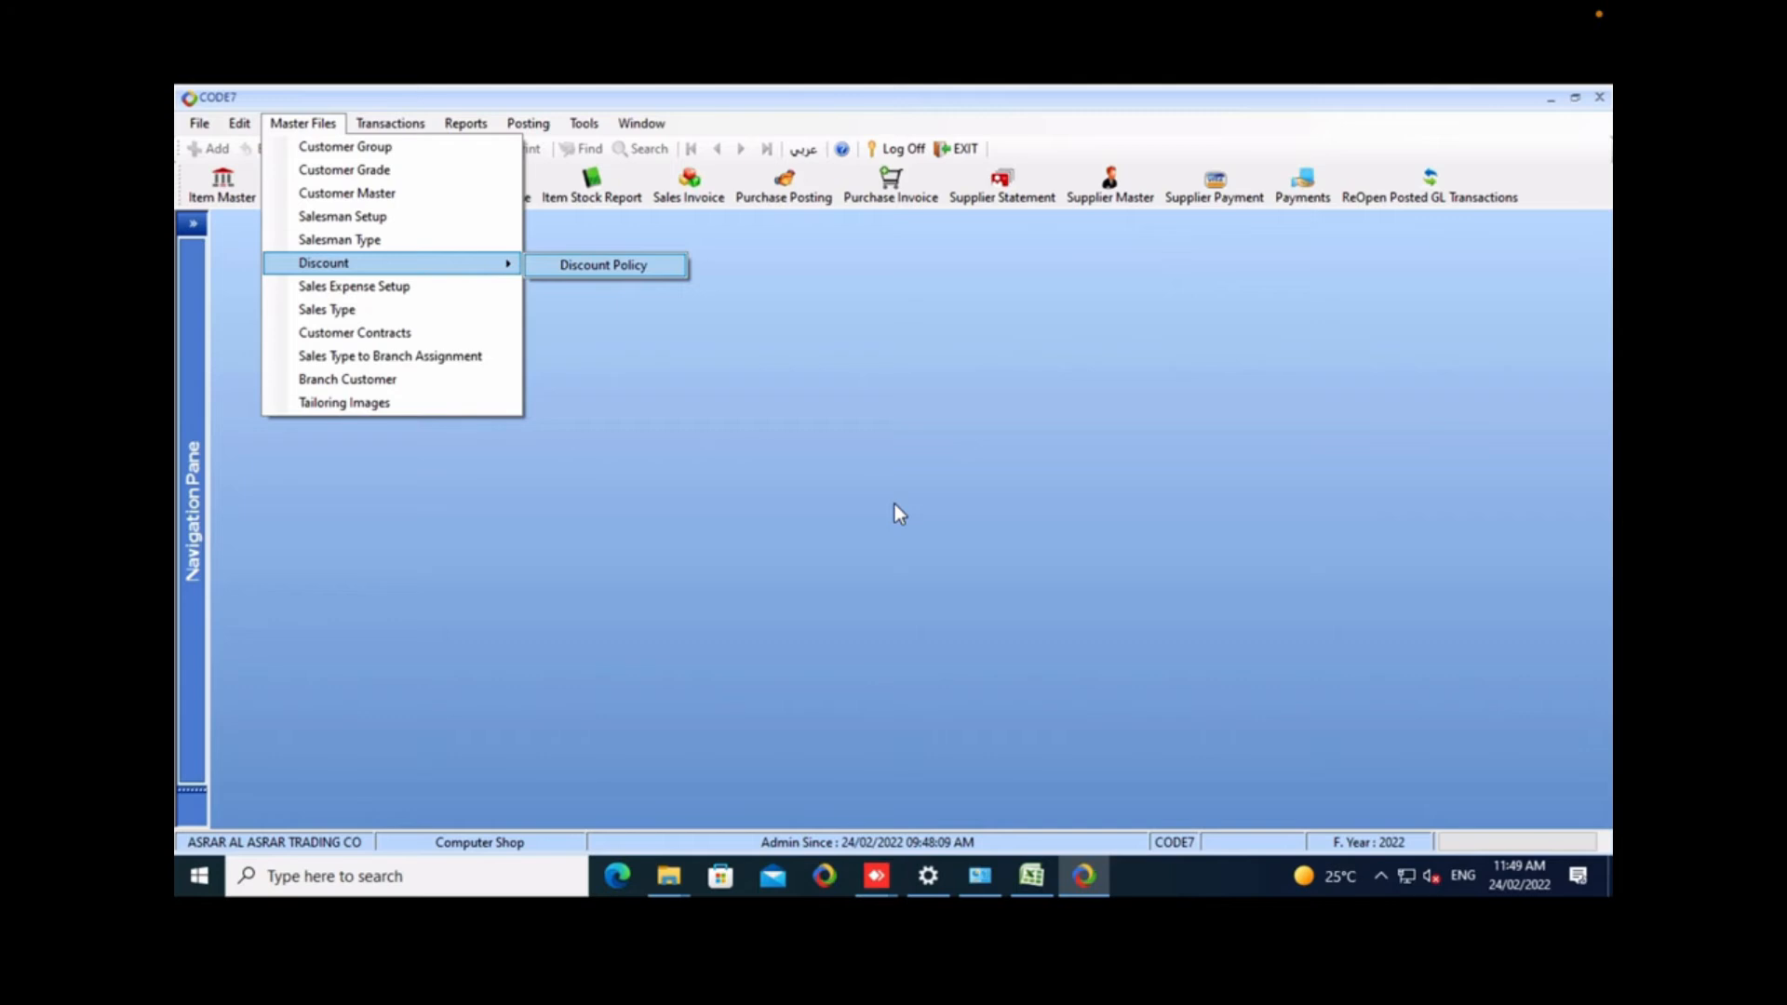
key(Down)
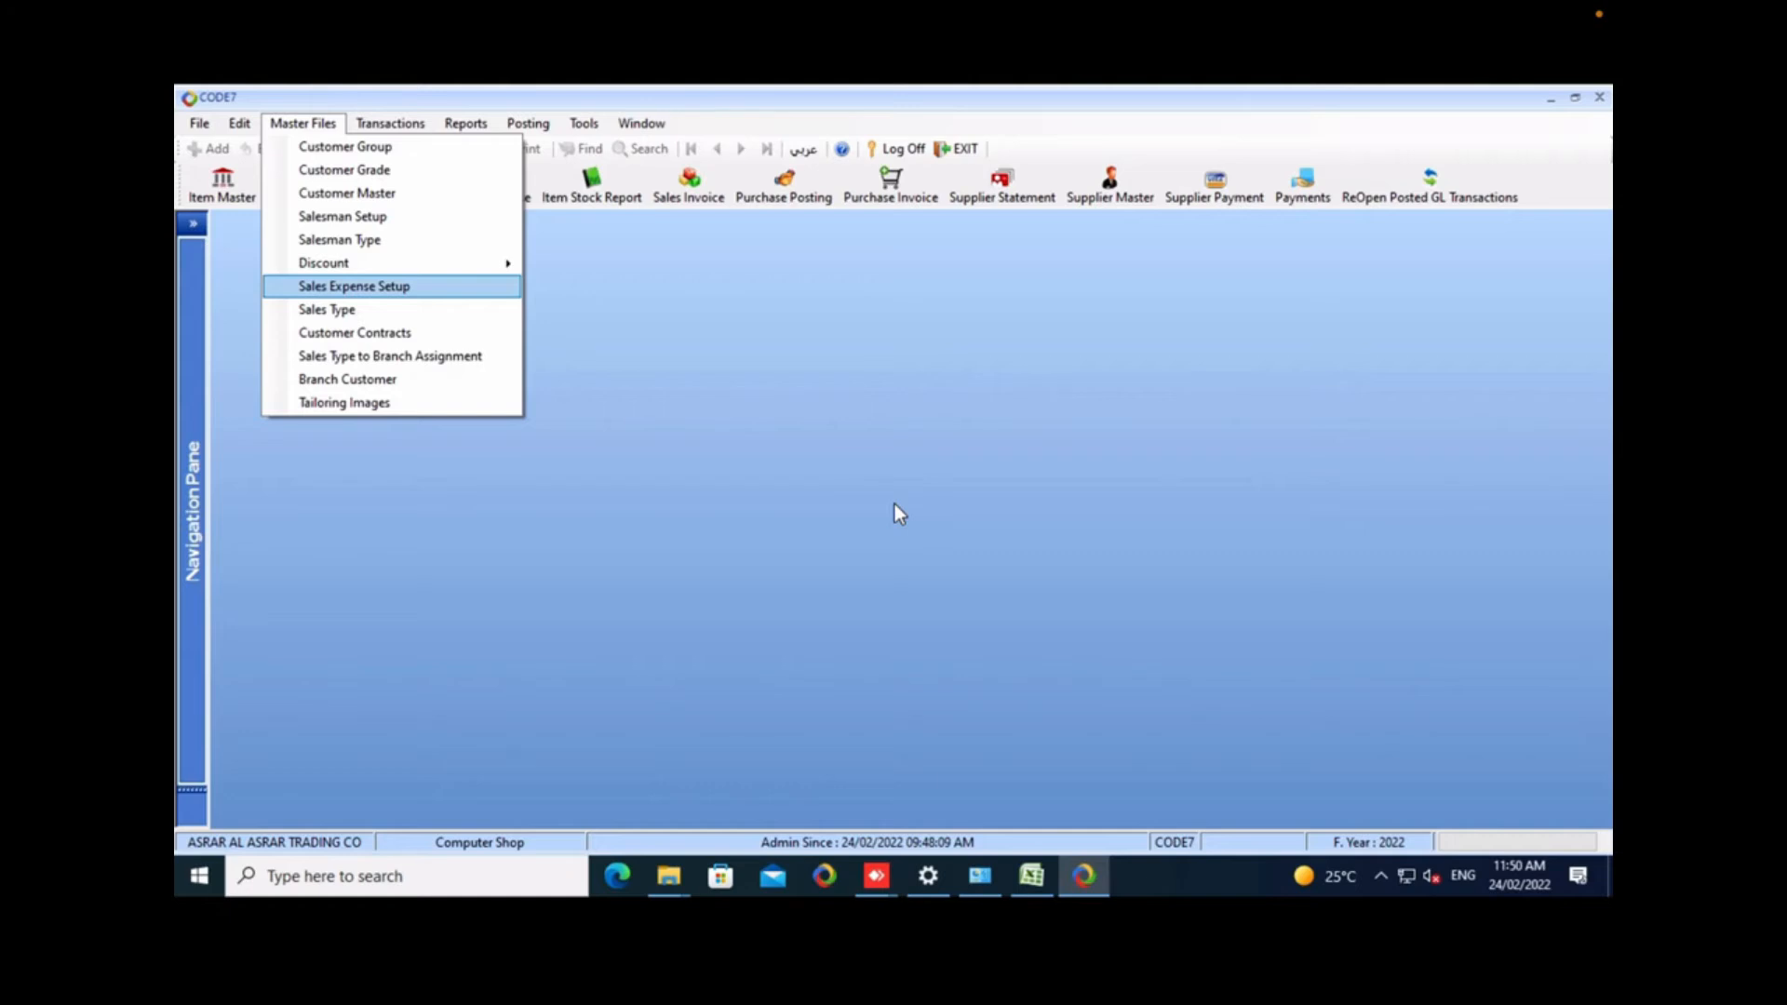
key(Down)
key(Down)
key(Down)
key(Down)
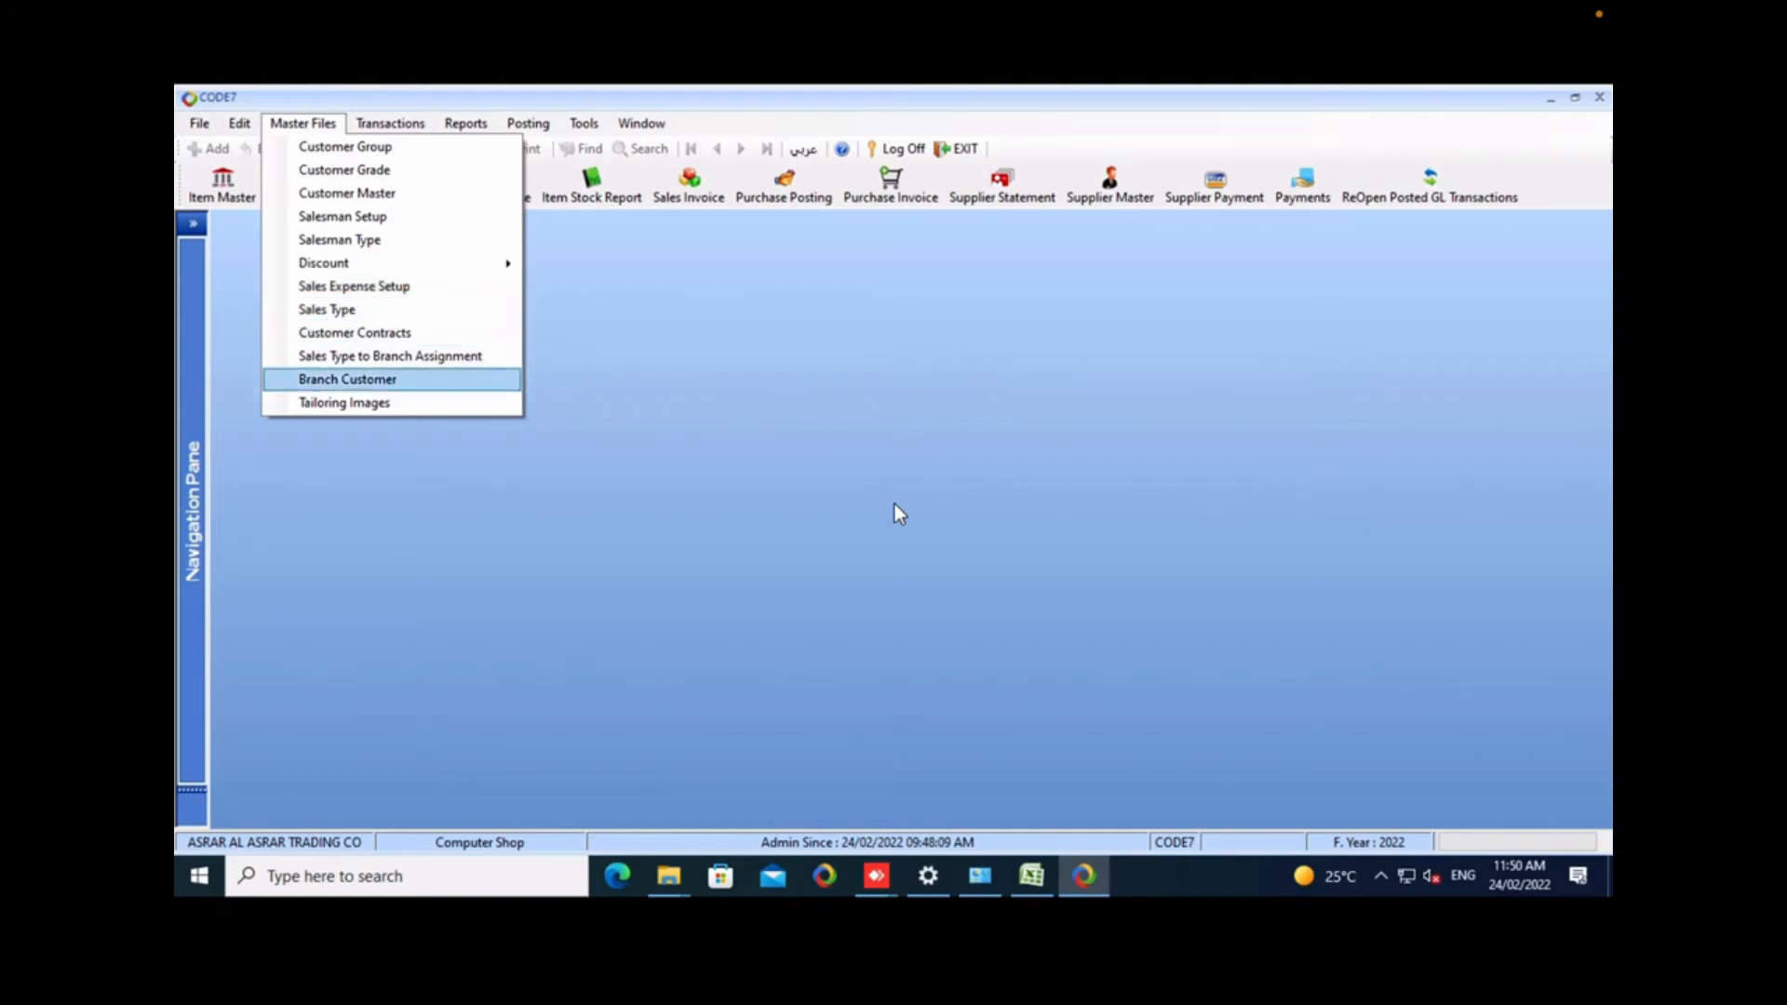
key(Return)
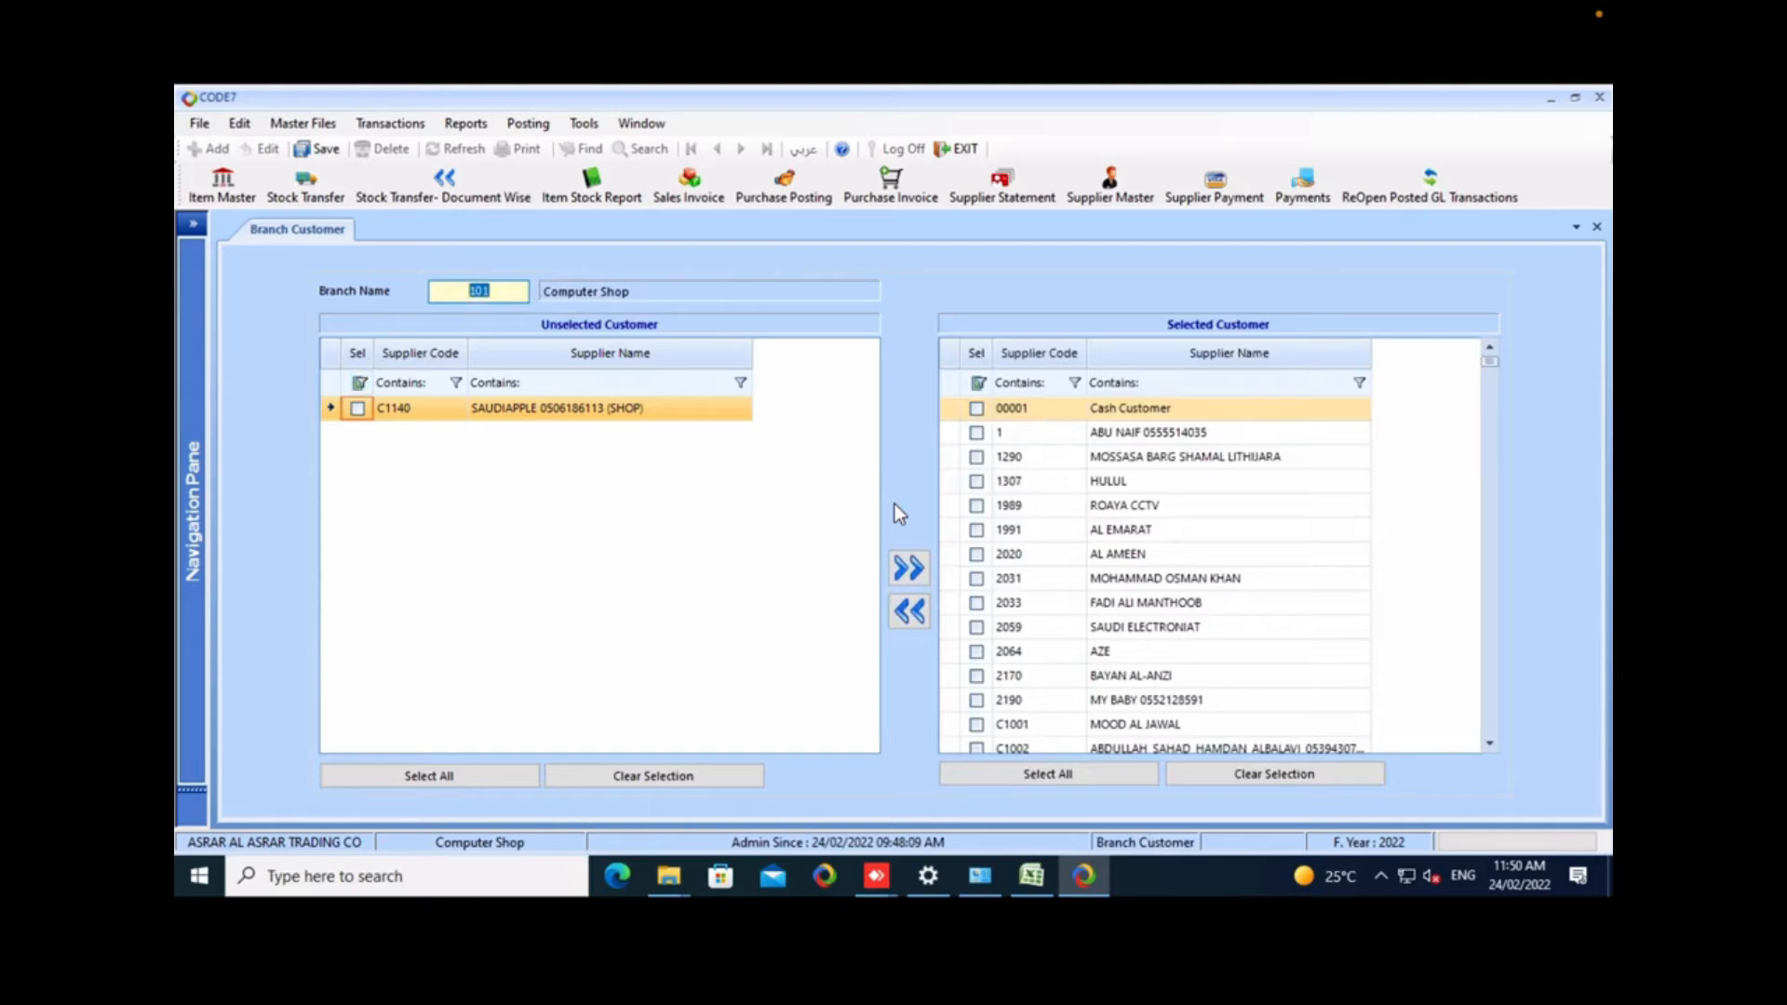
Switch the Branch Customer form to branch 102 (Mobile 1) and look through its selected customers.
text(102)
key(Return)
key(Return)
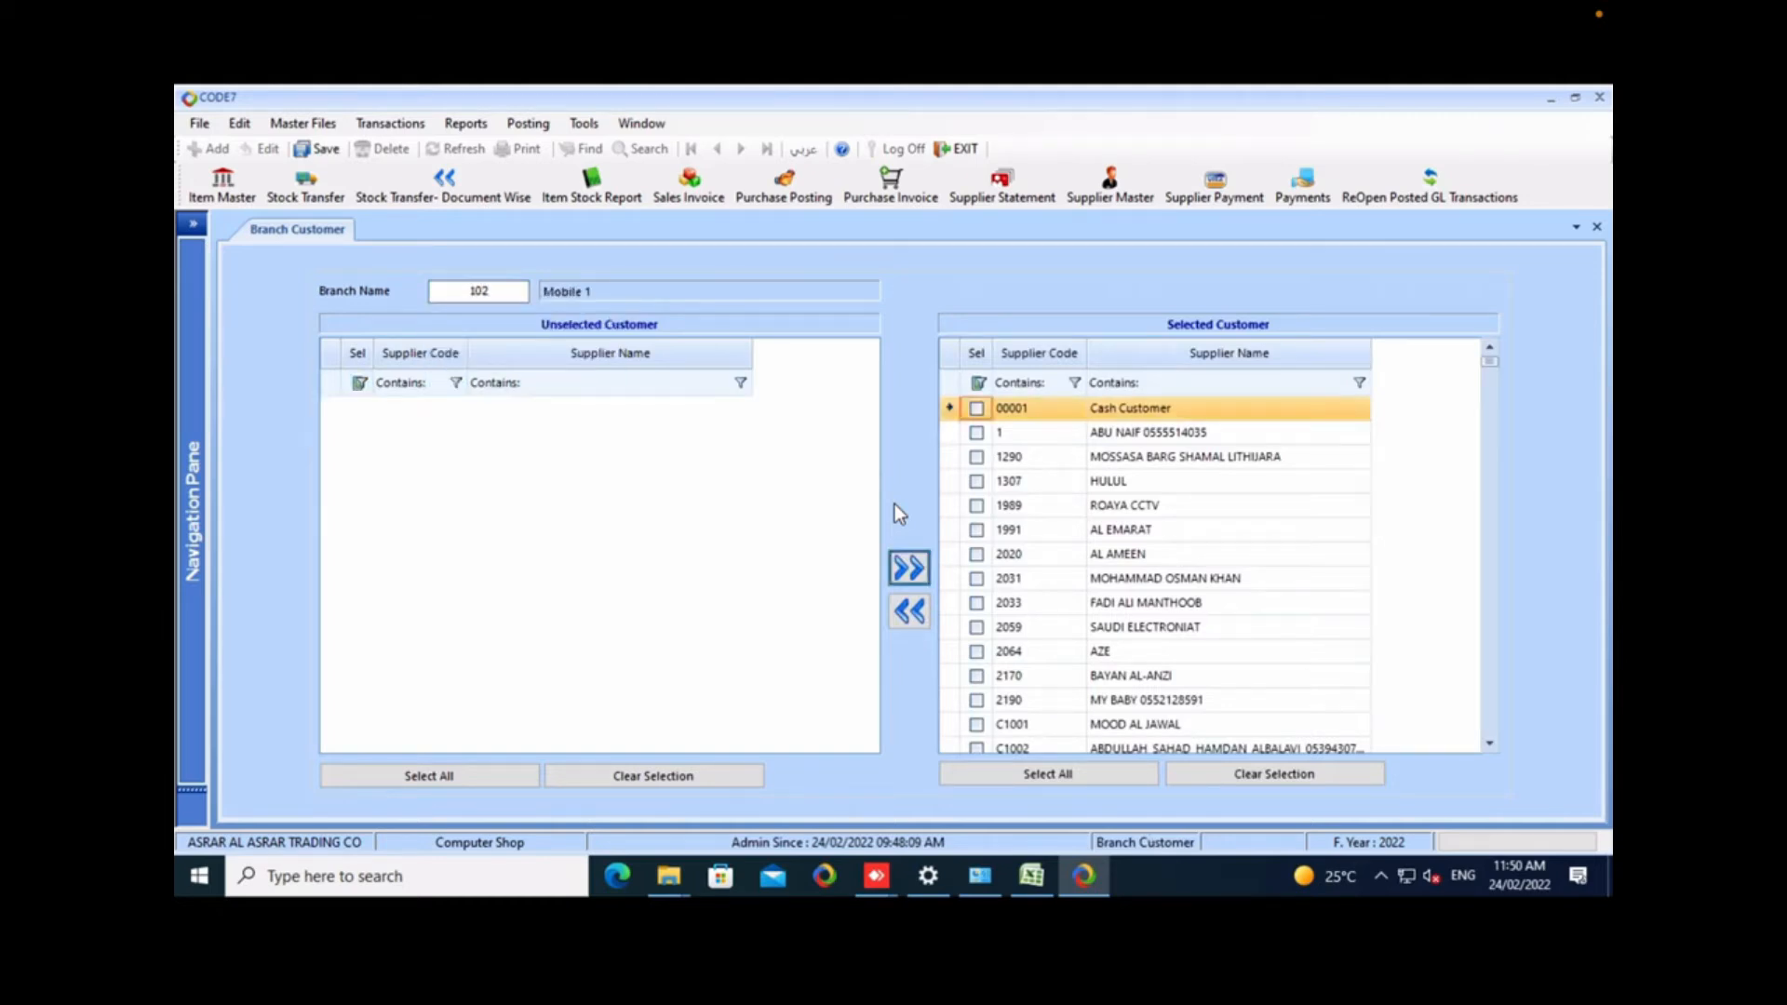
scroll(898, 514, down, 8)
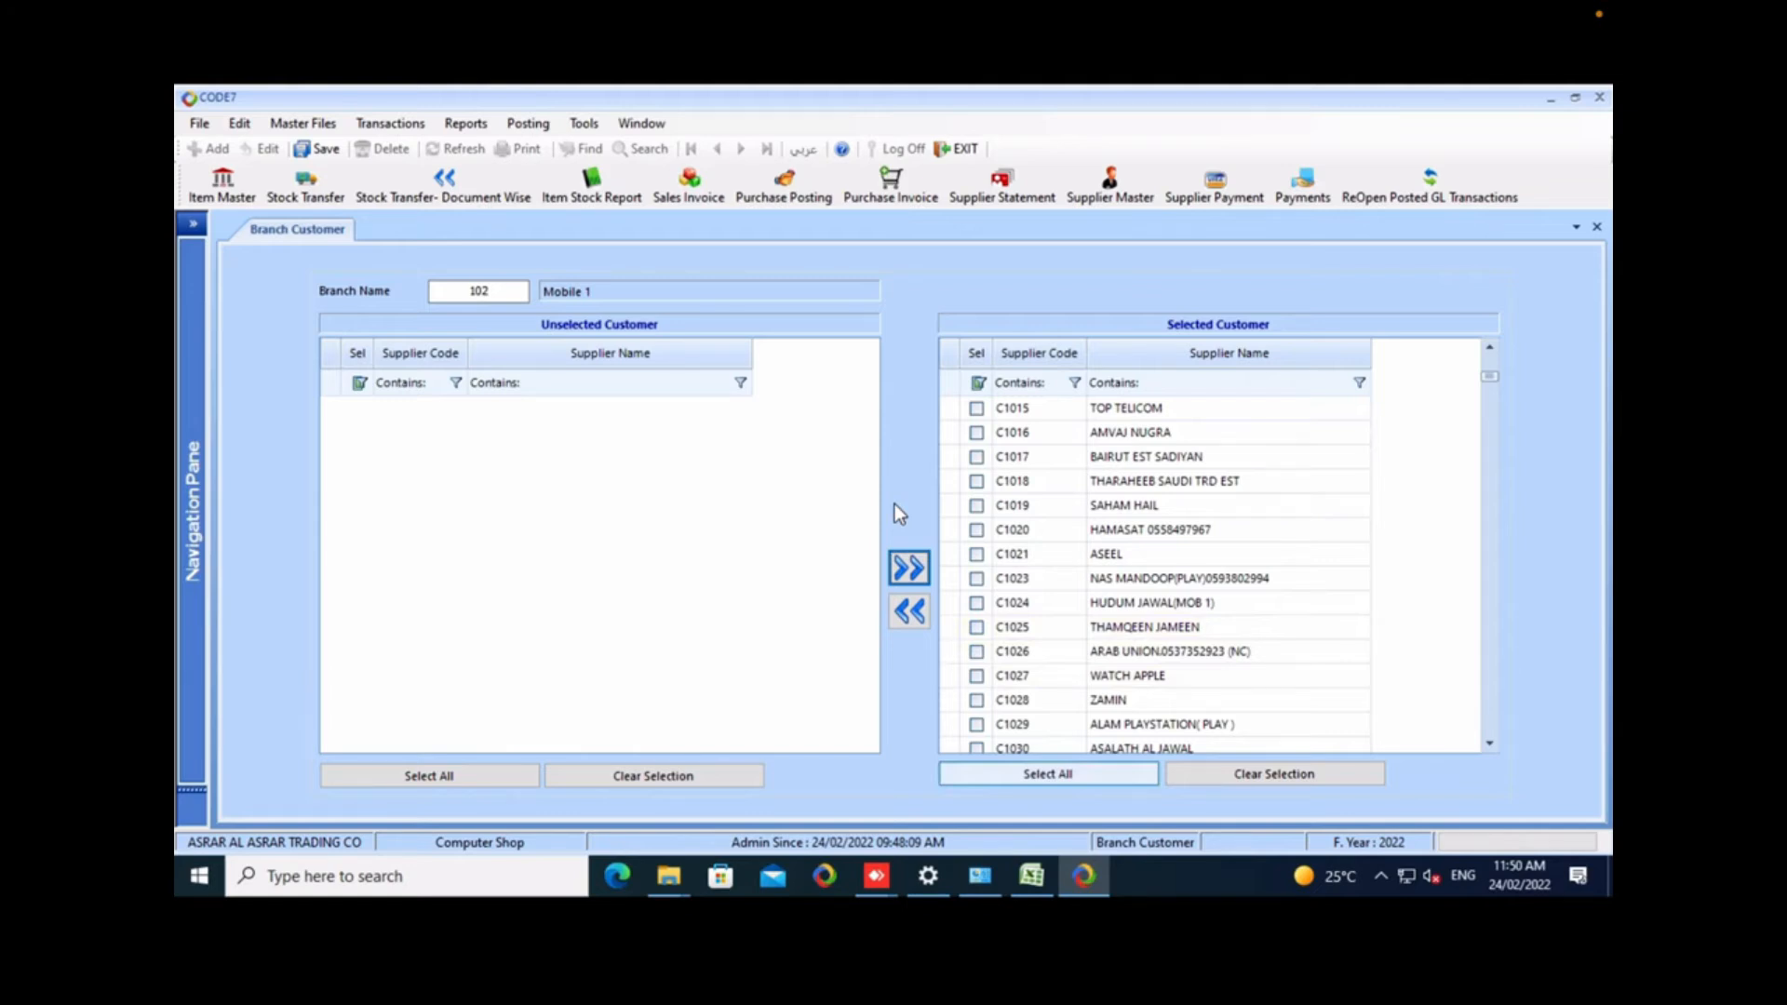
key(Tab)
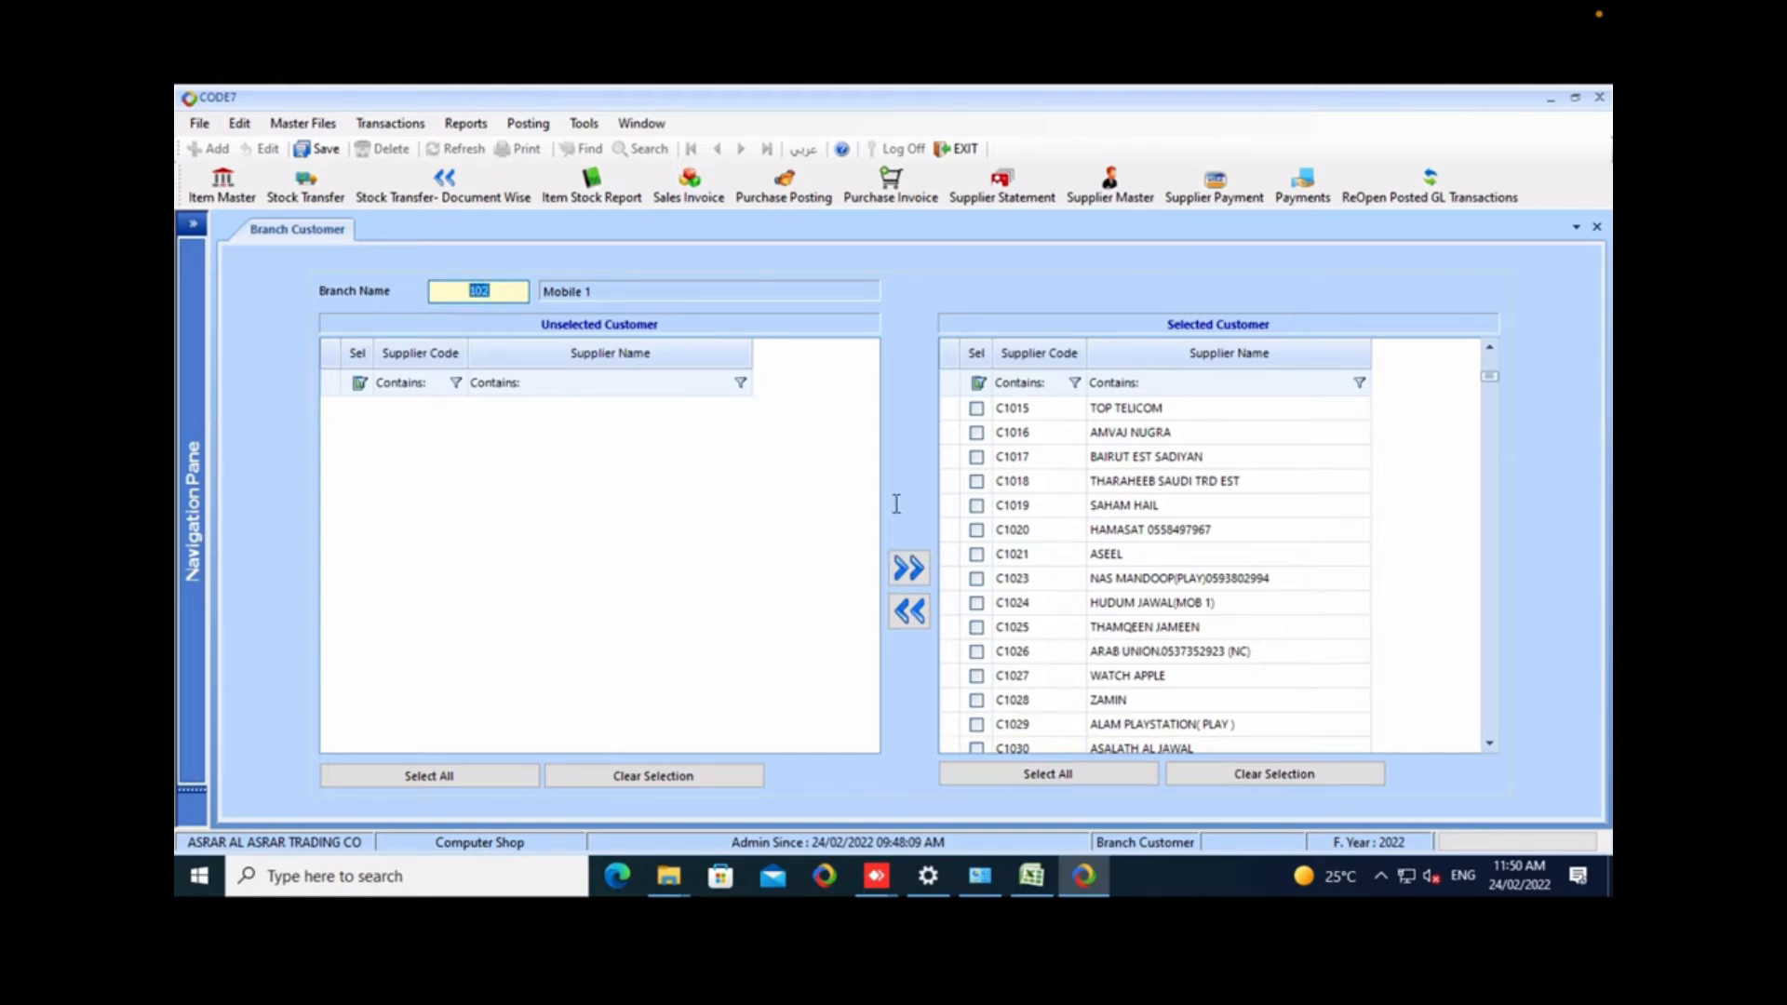
Close the Branch Customer form without saving changes.
key(alt+minus)
key(Down)
key(Return)
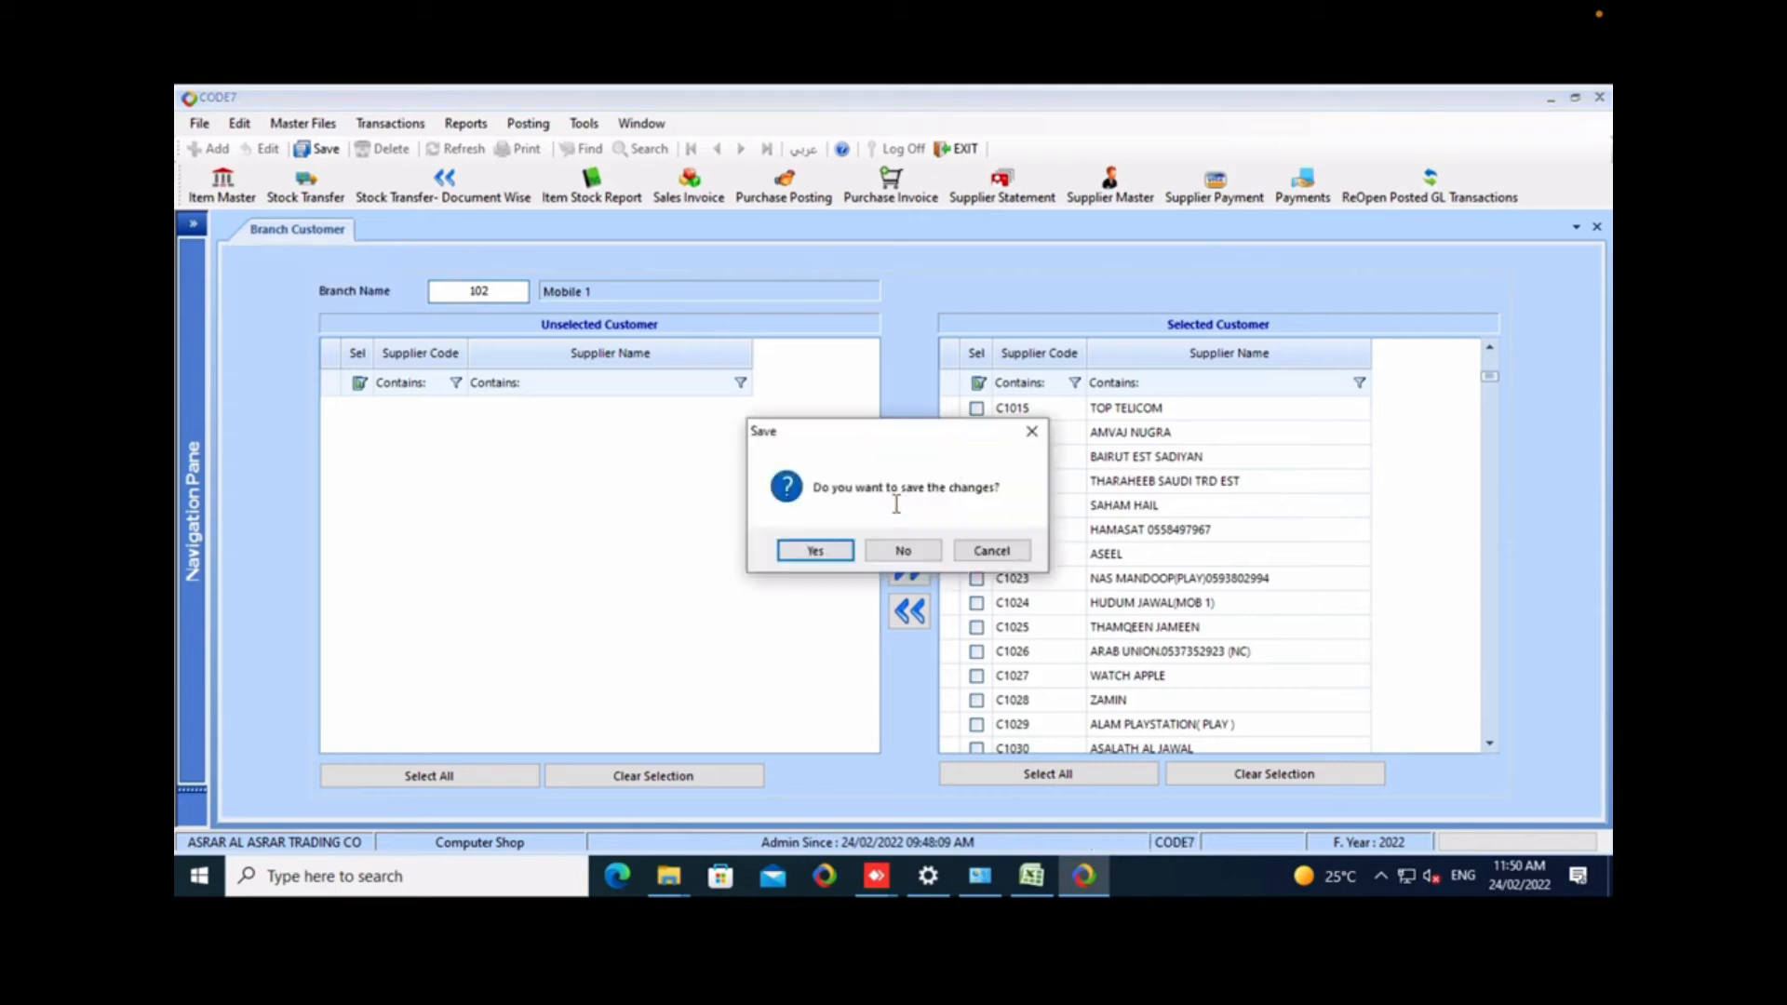
key(Right)
key(Return)
Start a blank sales quotation to view its fields and close the form without entering anything.
key(alt+m)
key(Down)
key(Right)
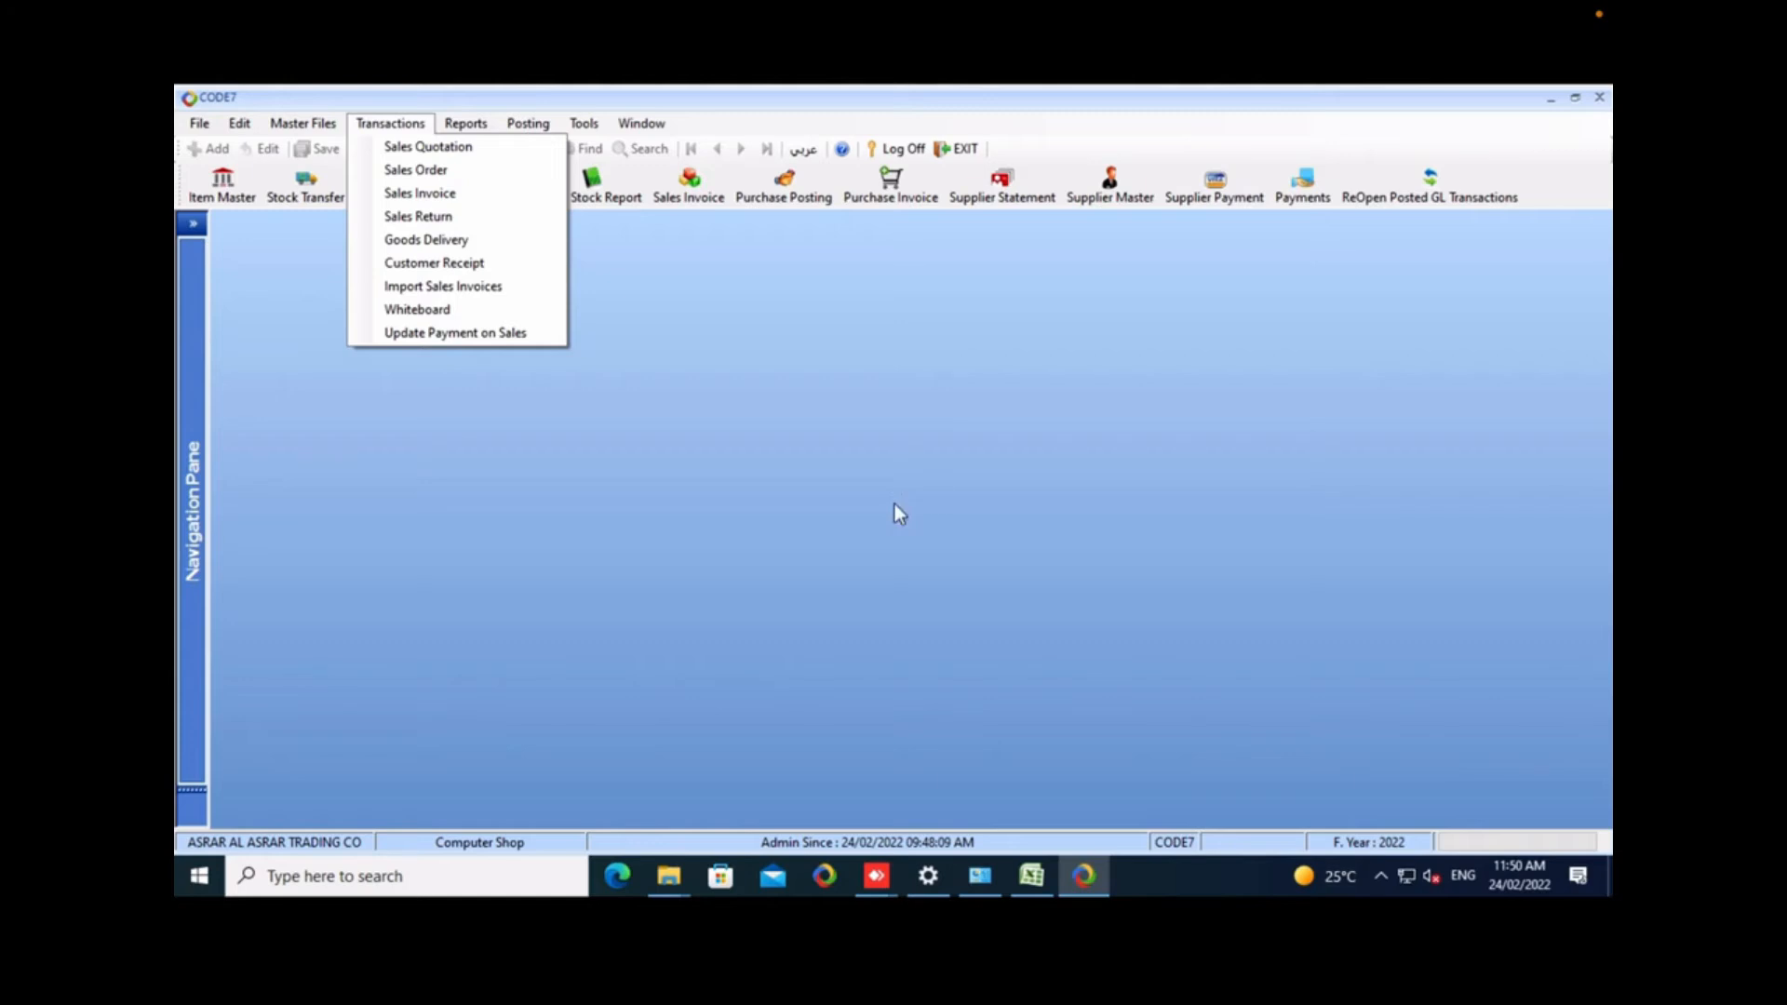
key(Down)
key(Return)
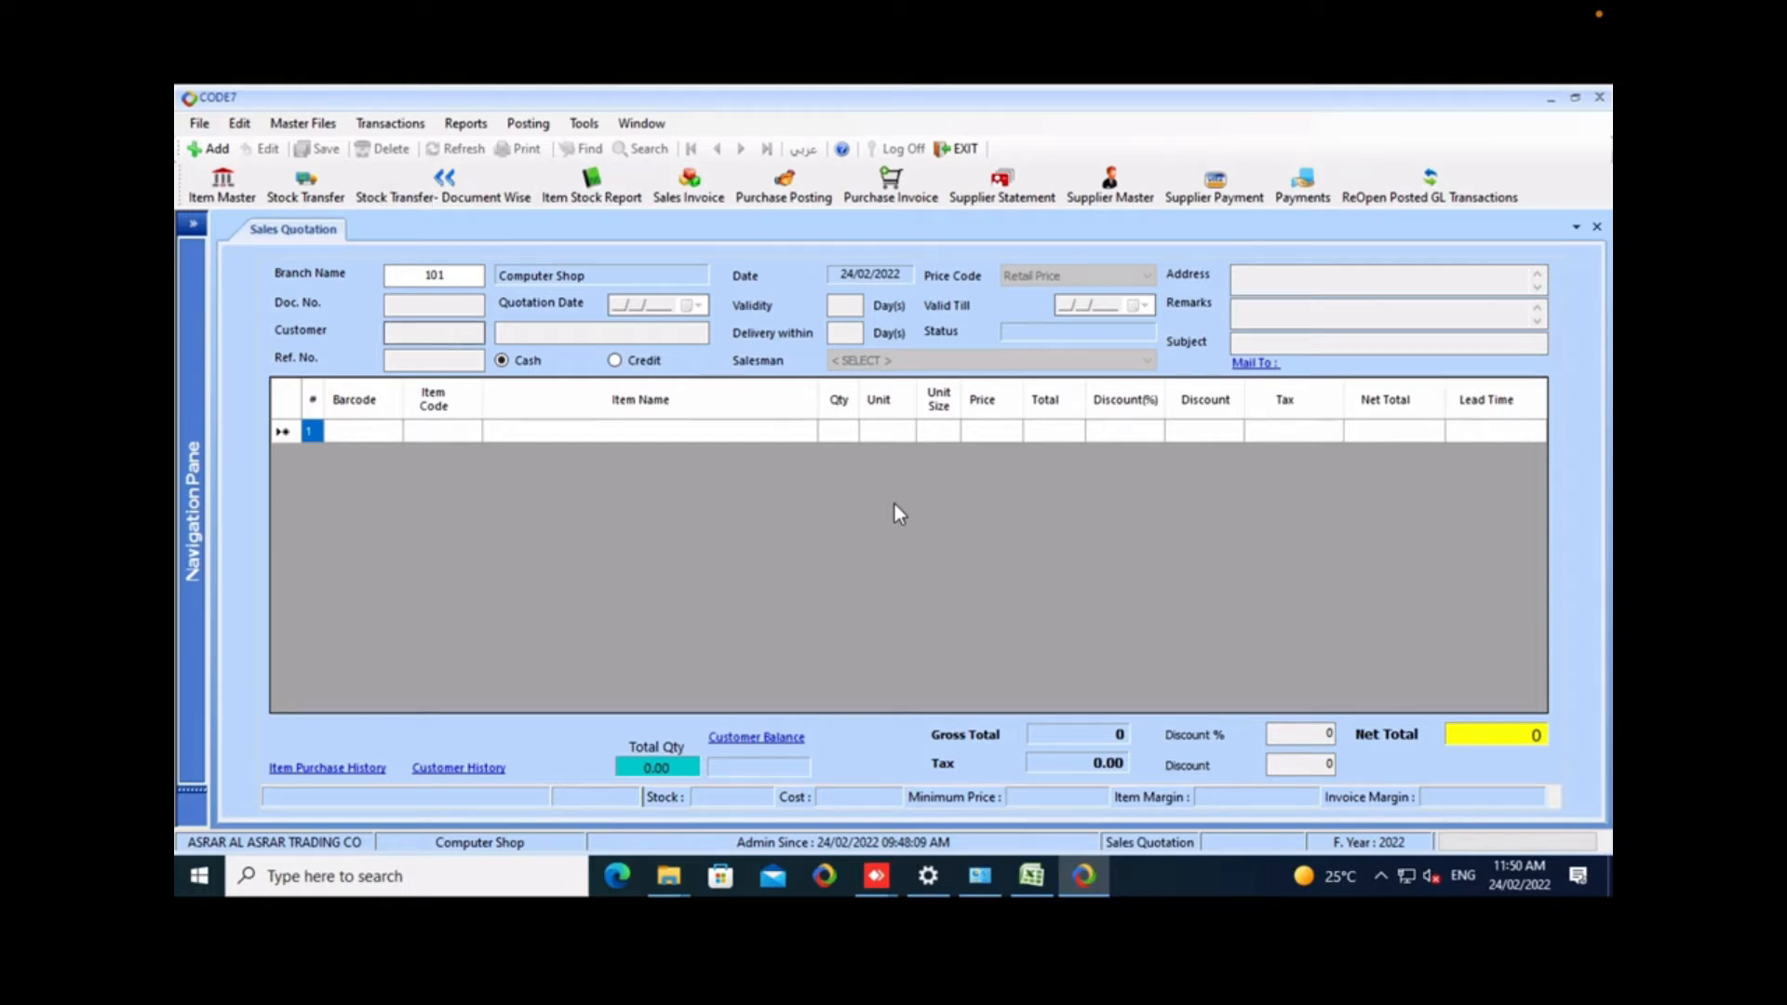
click(208, 149)
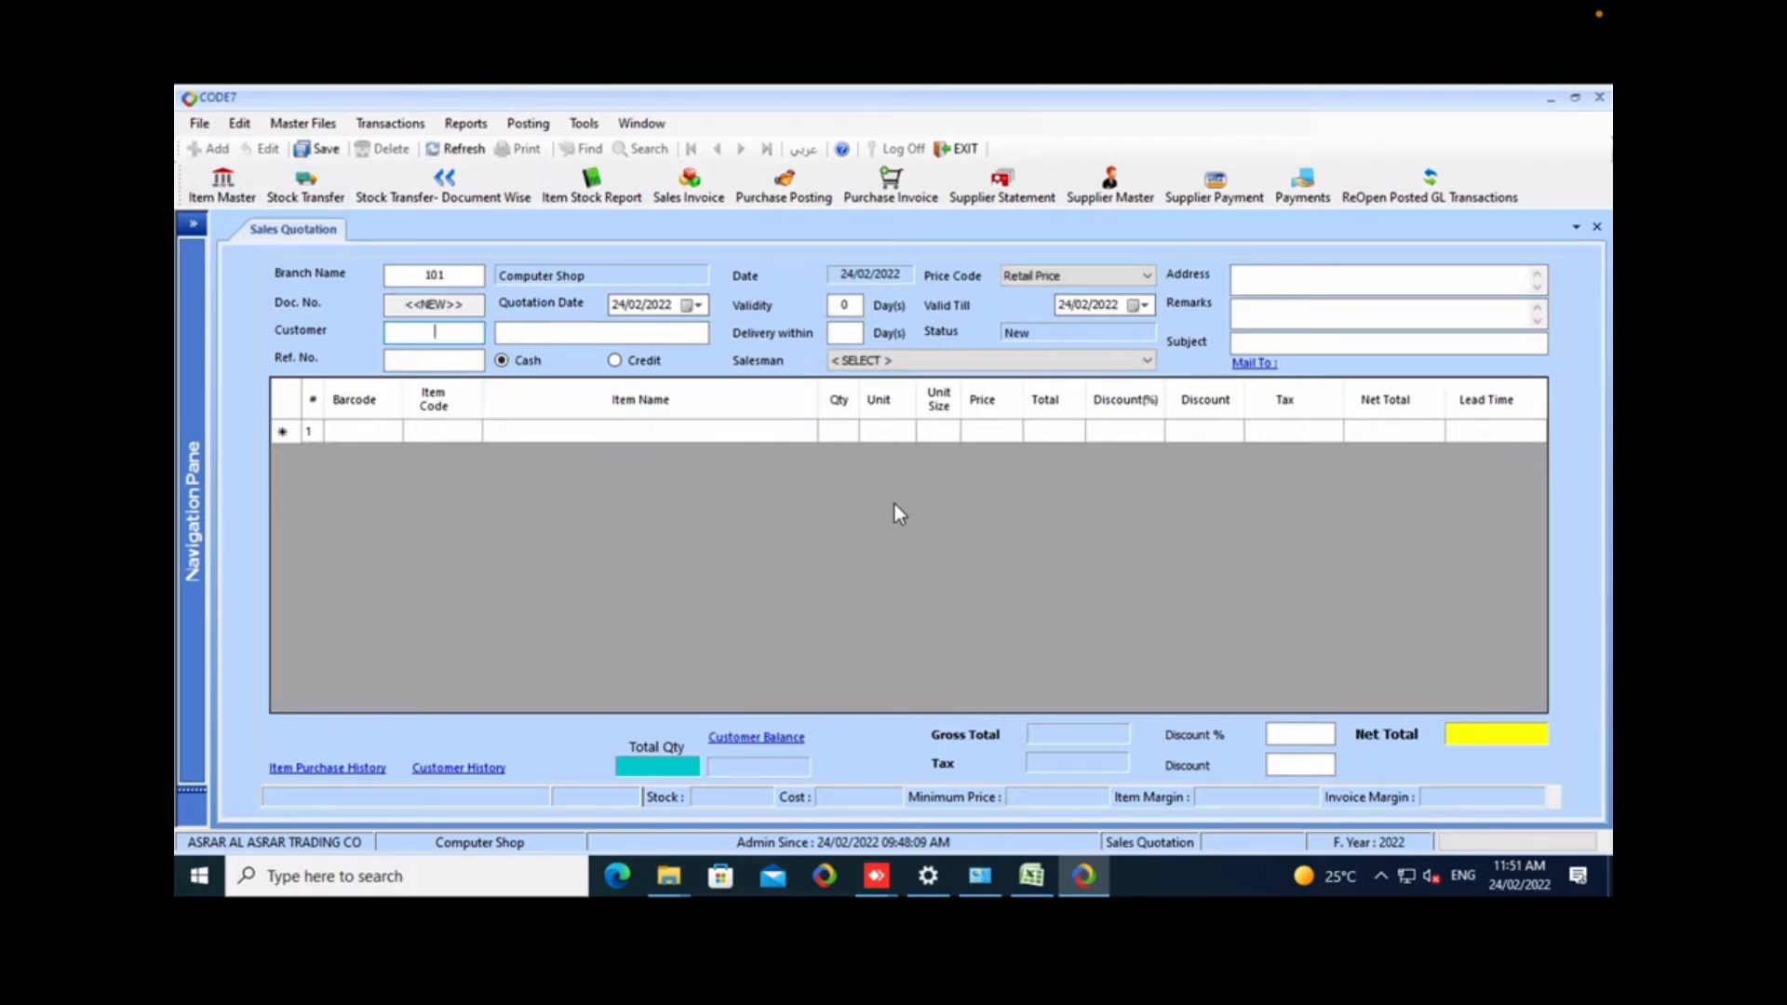
right_click(279, 230)
click(265, 255)
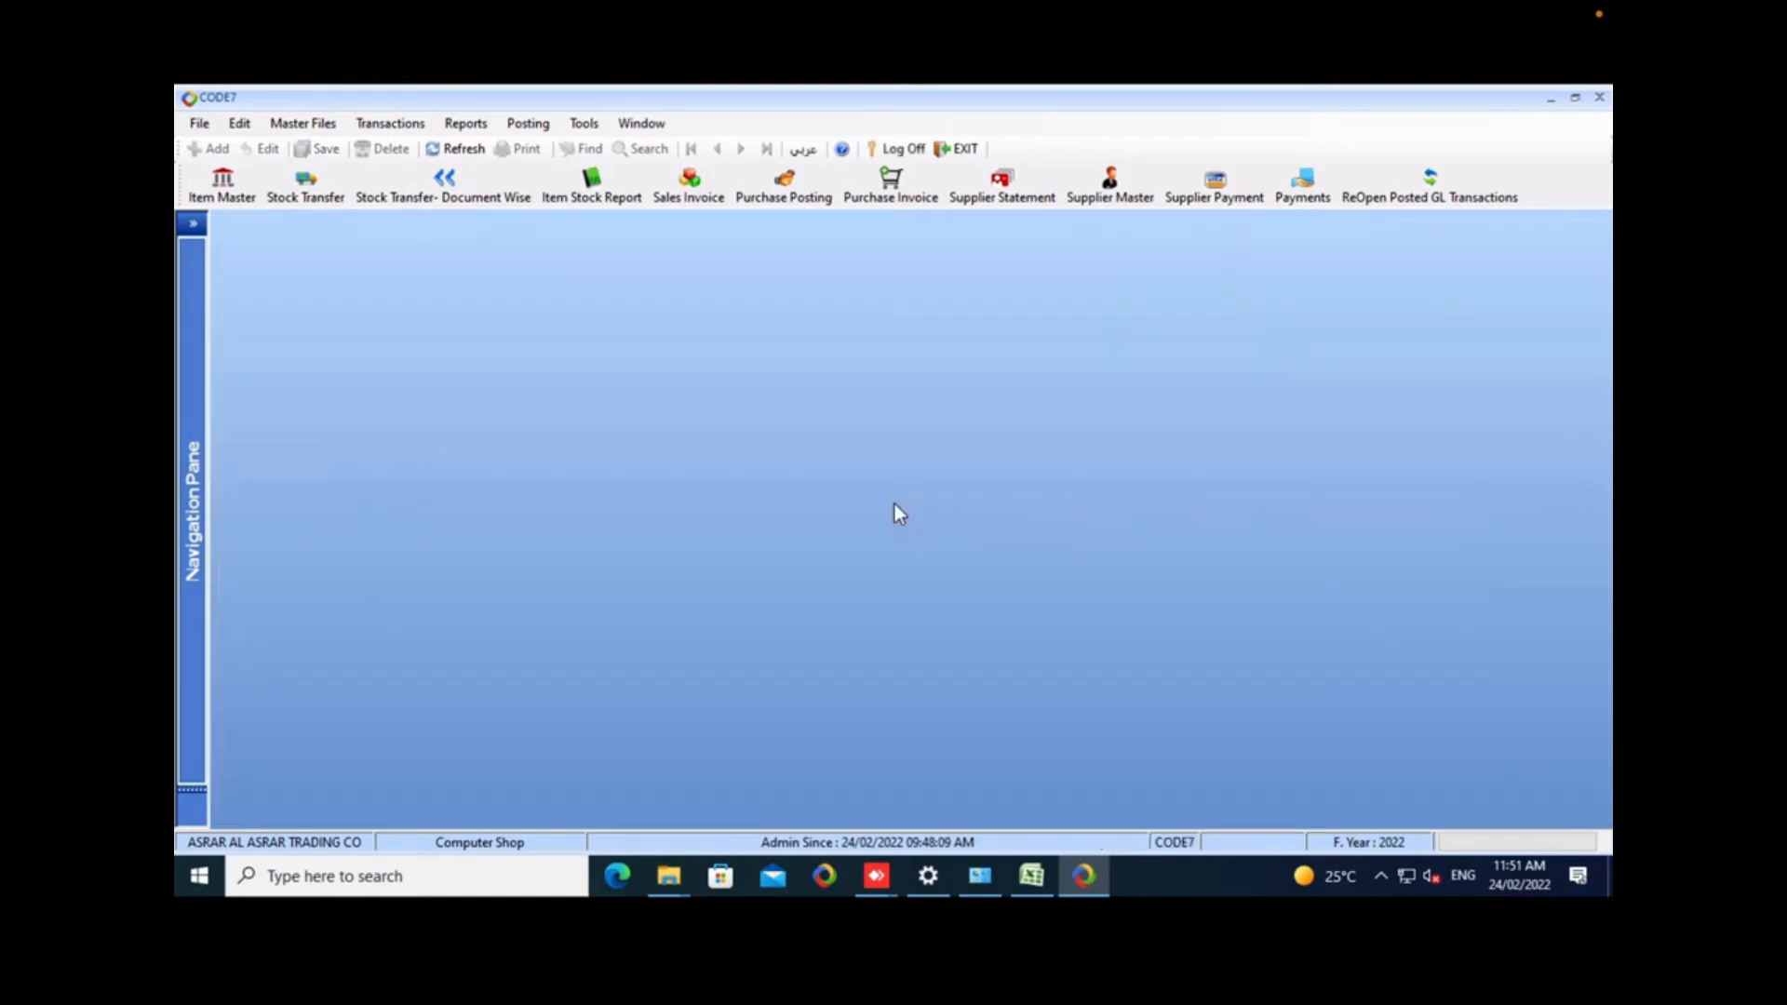
Open the Sales Order form to view its fields and close it.
click(390, 123)
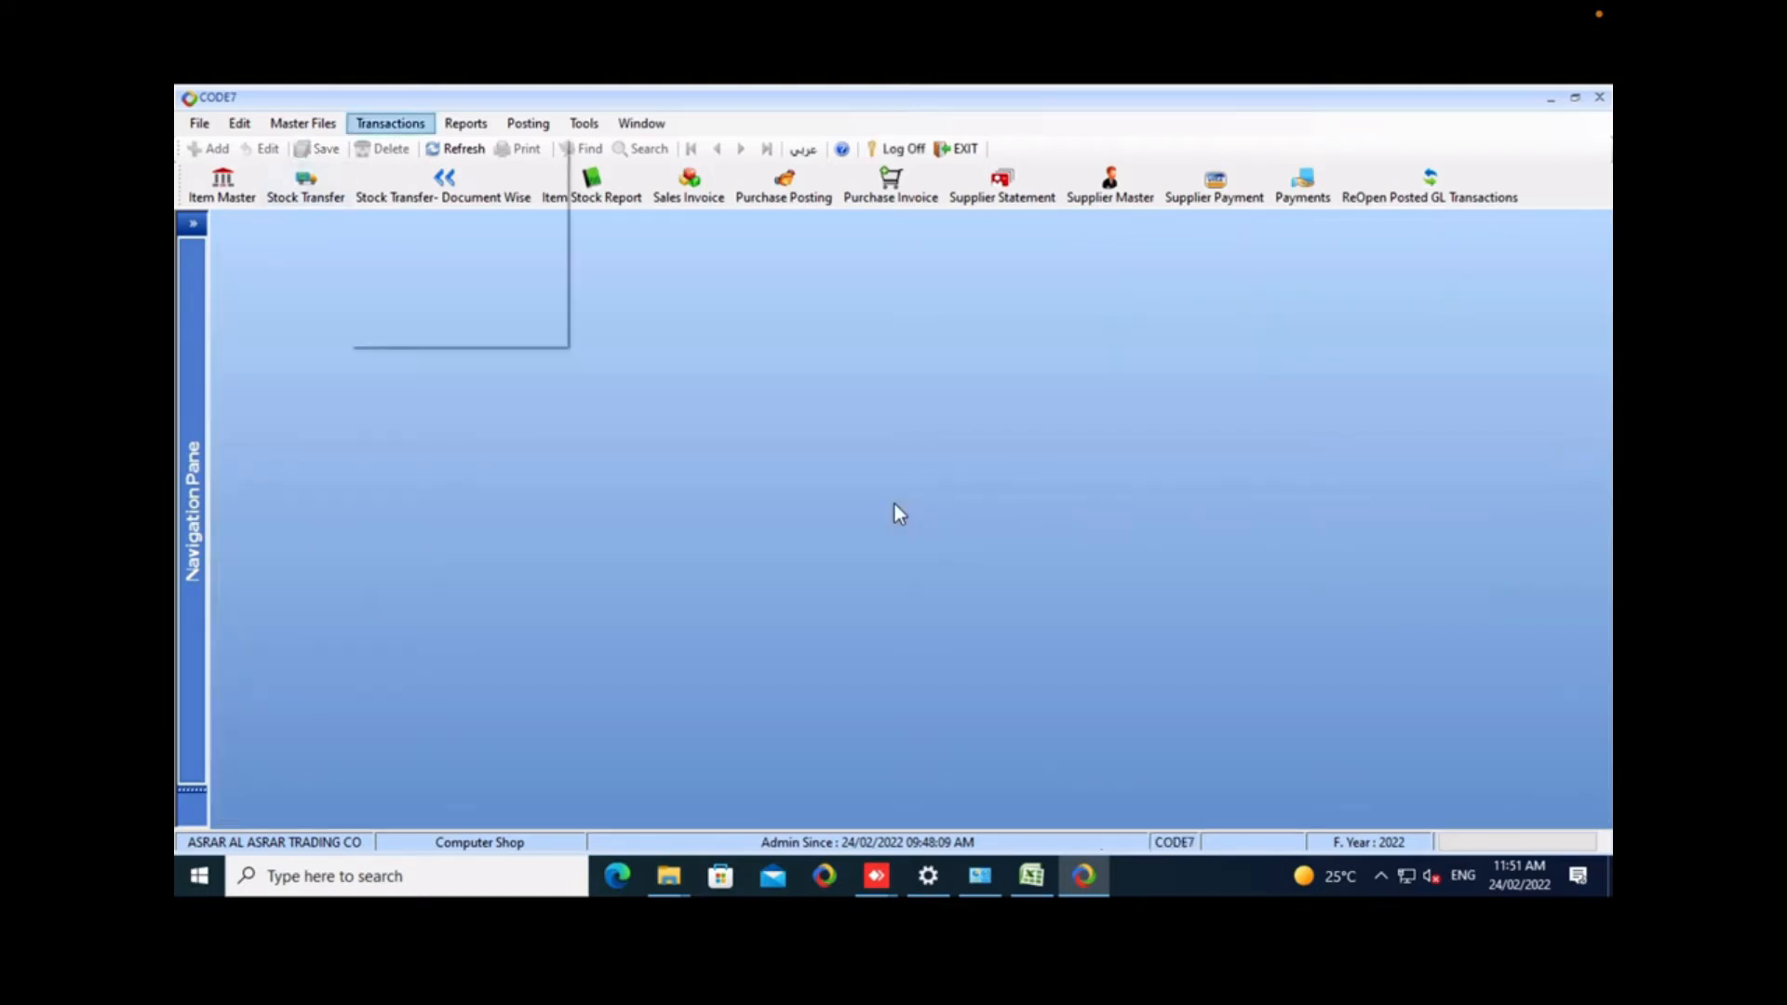
click(415, 171)
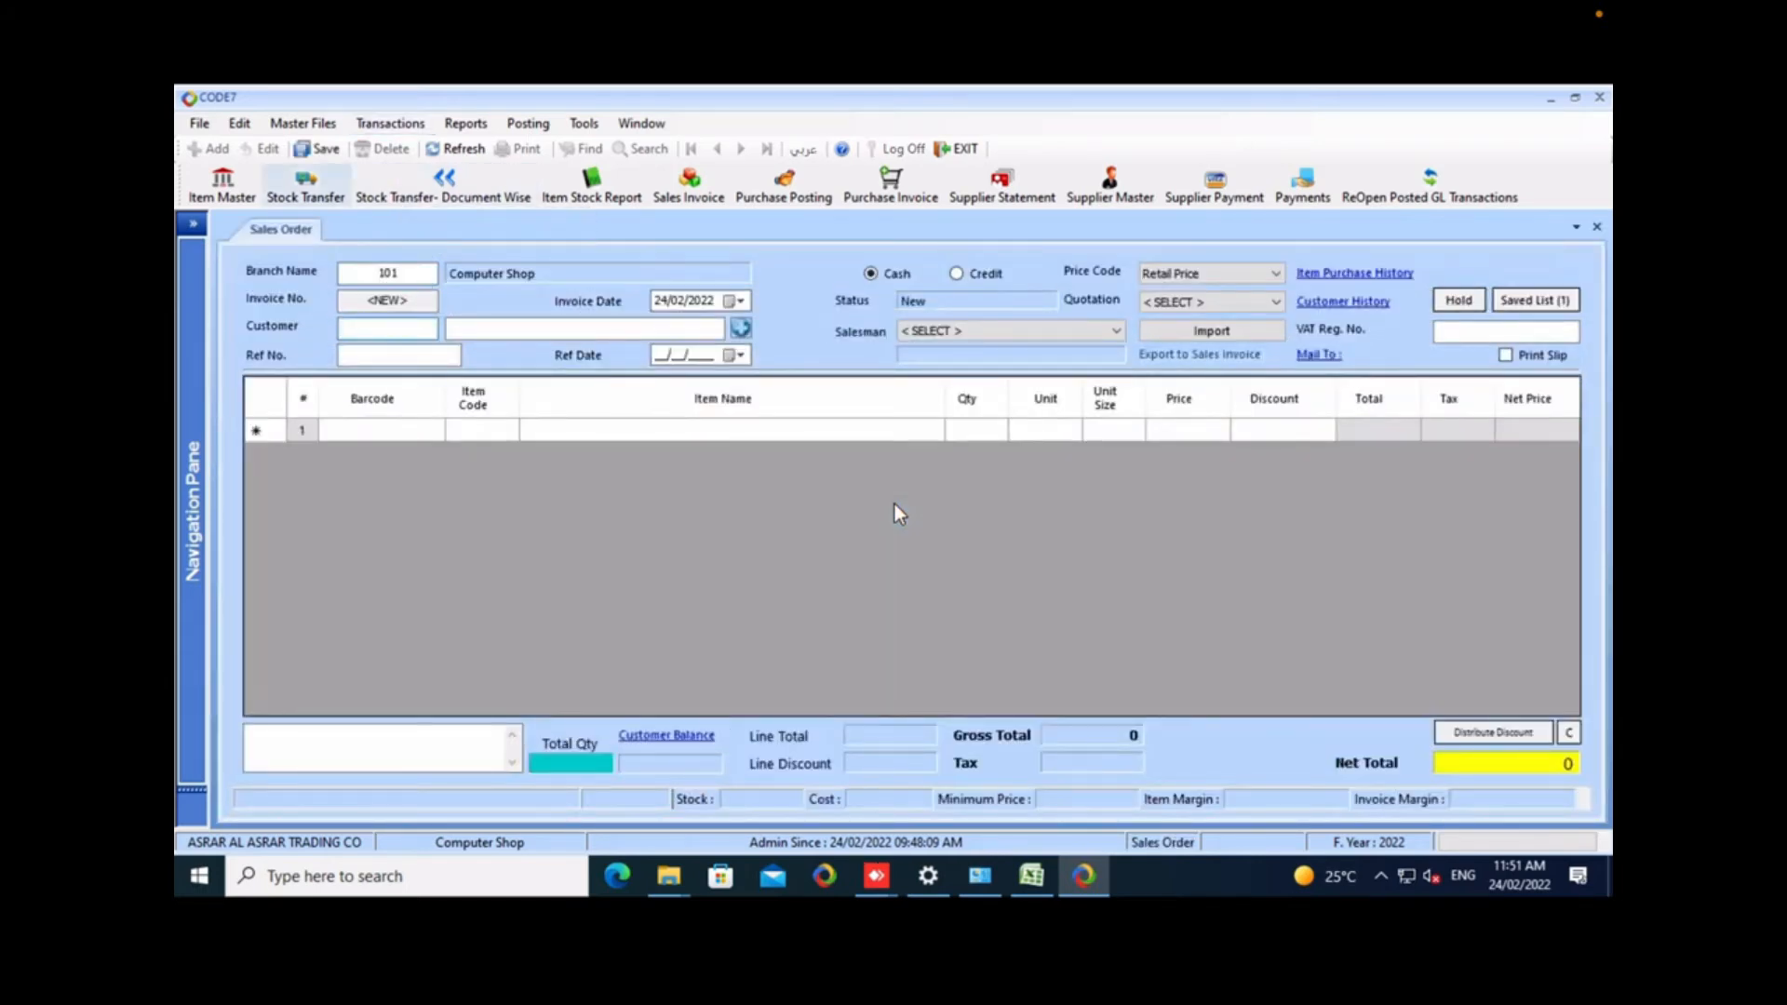
right_click(281, 229)
click(266, 249)
Open the Sales Quotation form again to view it and close it.
click(390, 124)
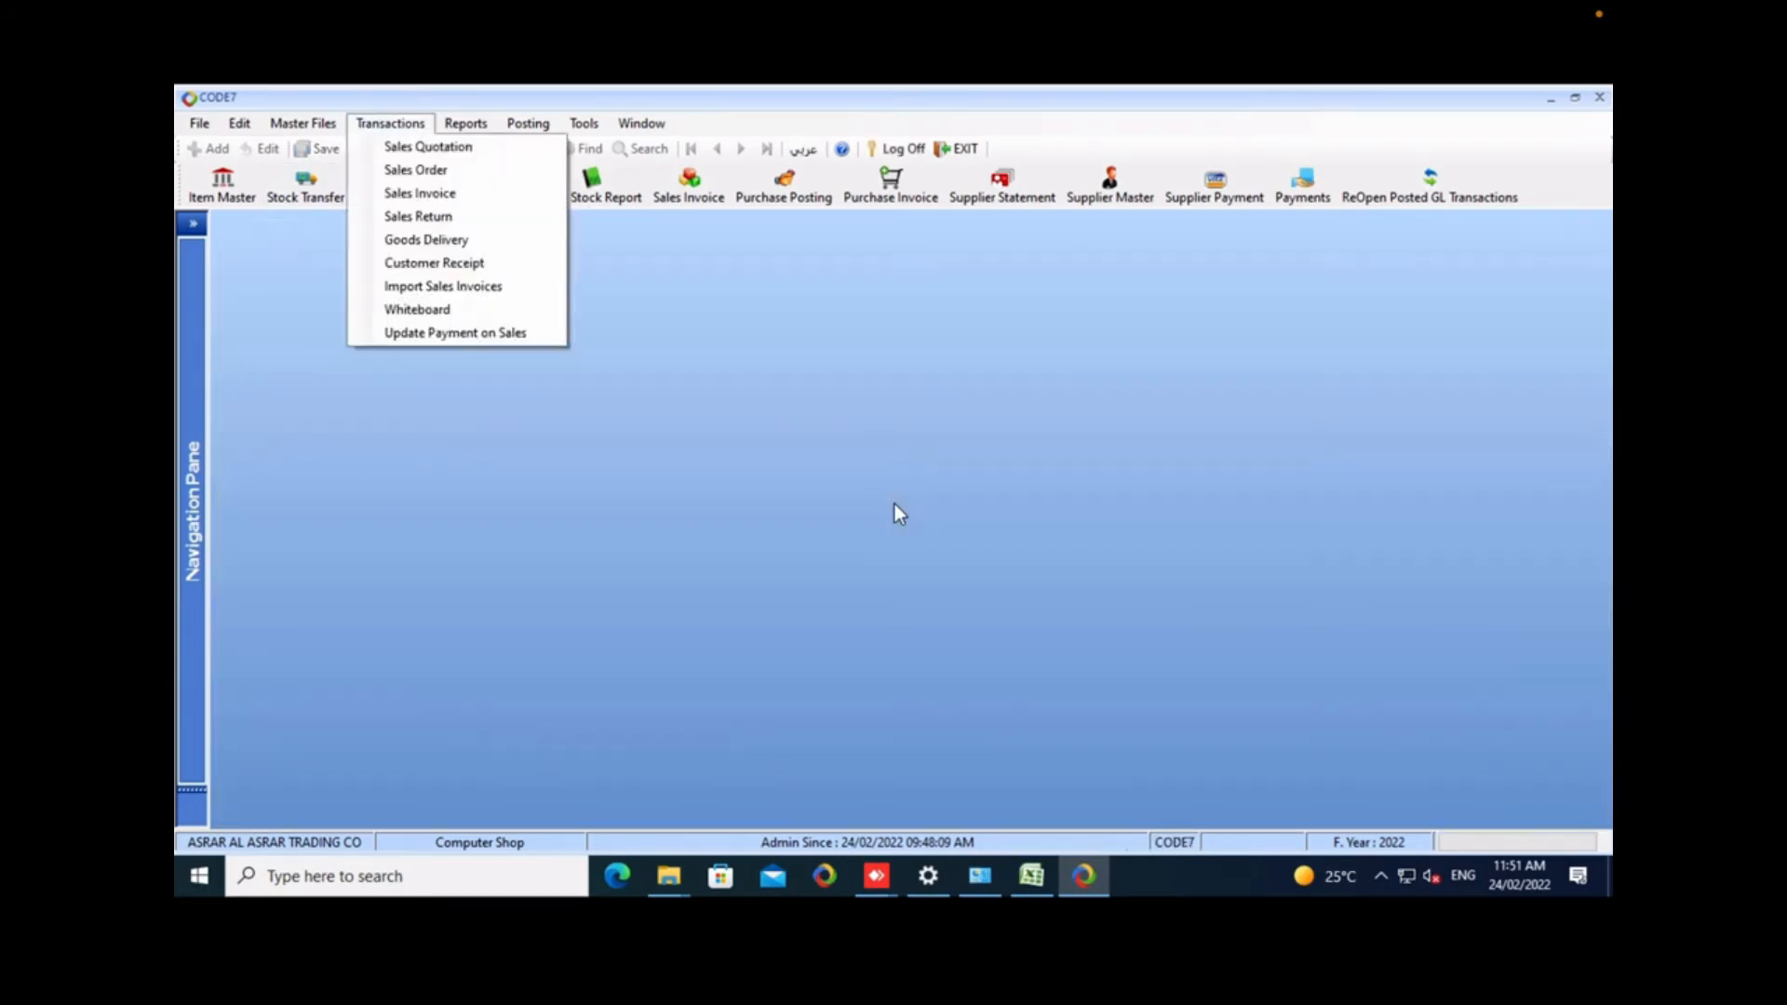
click(429, 147)
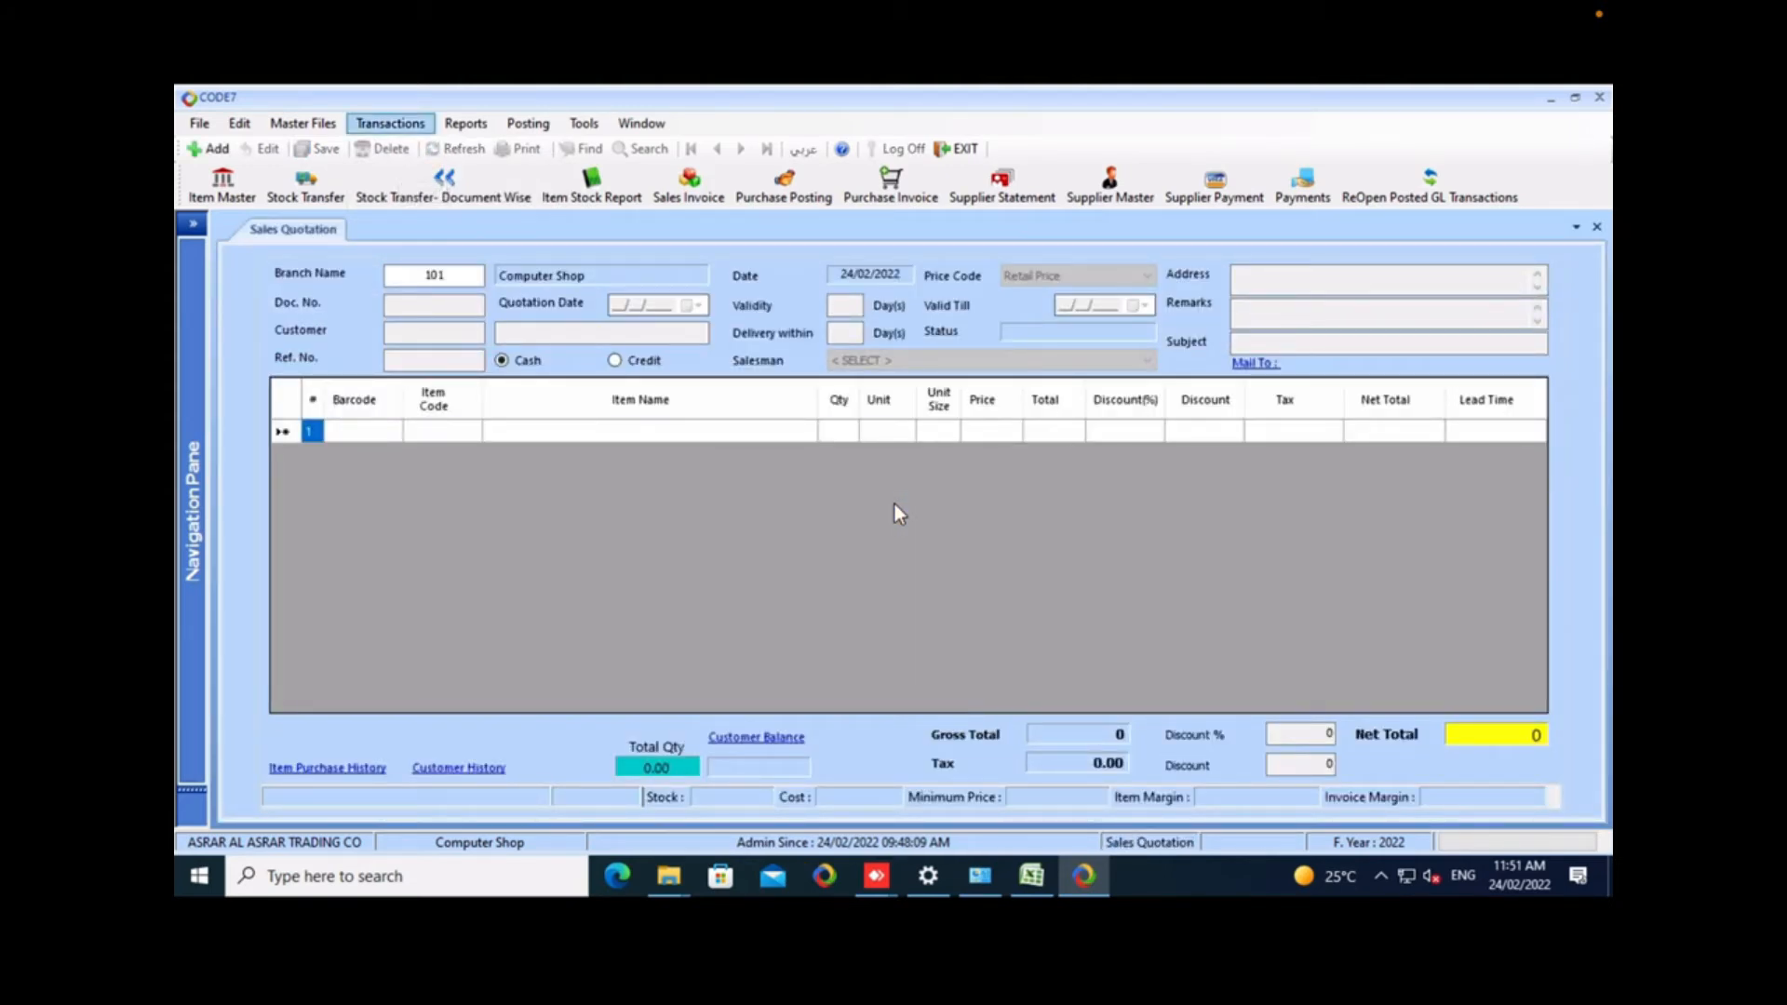
click(390, 124)
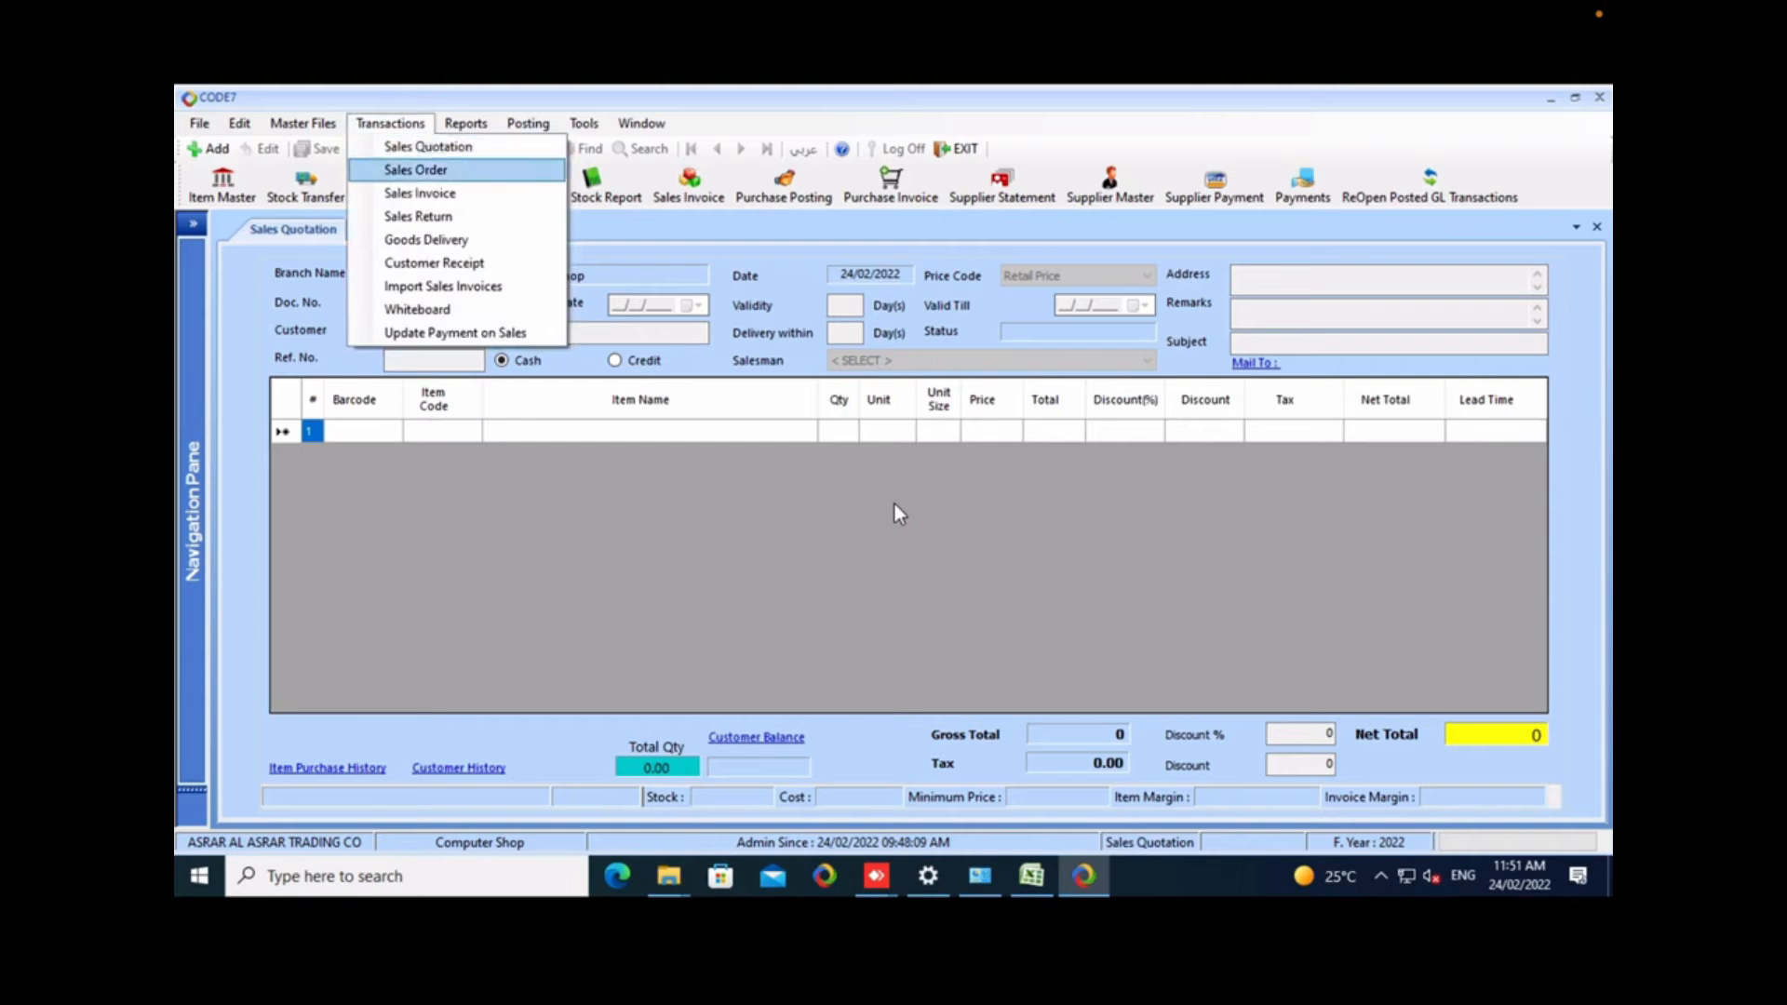
right_click(279, 230)
click(270, 256)
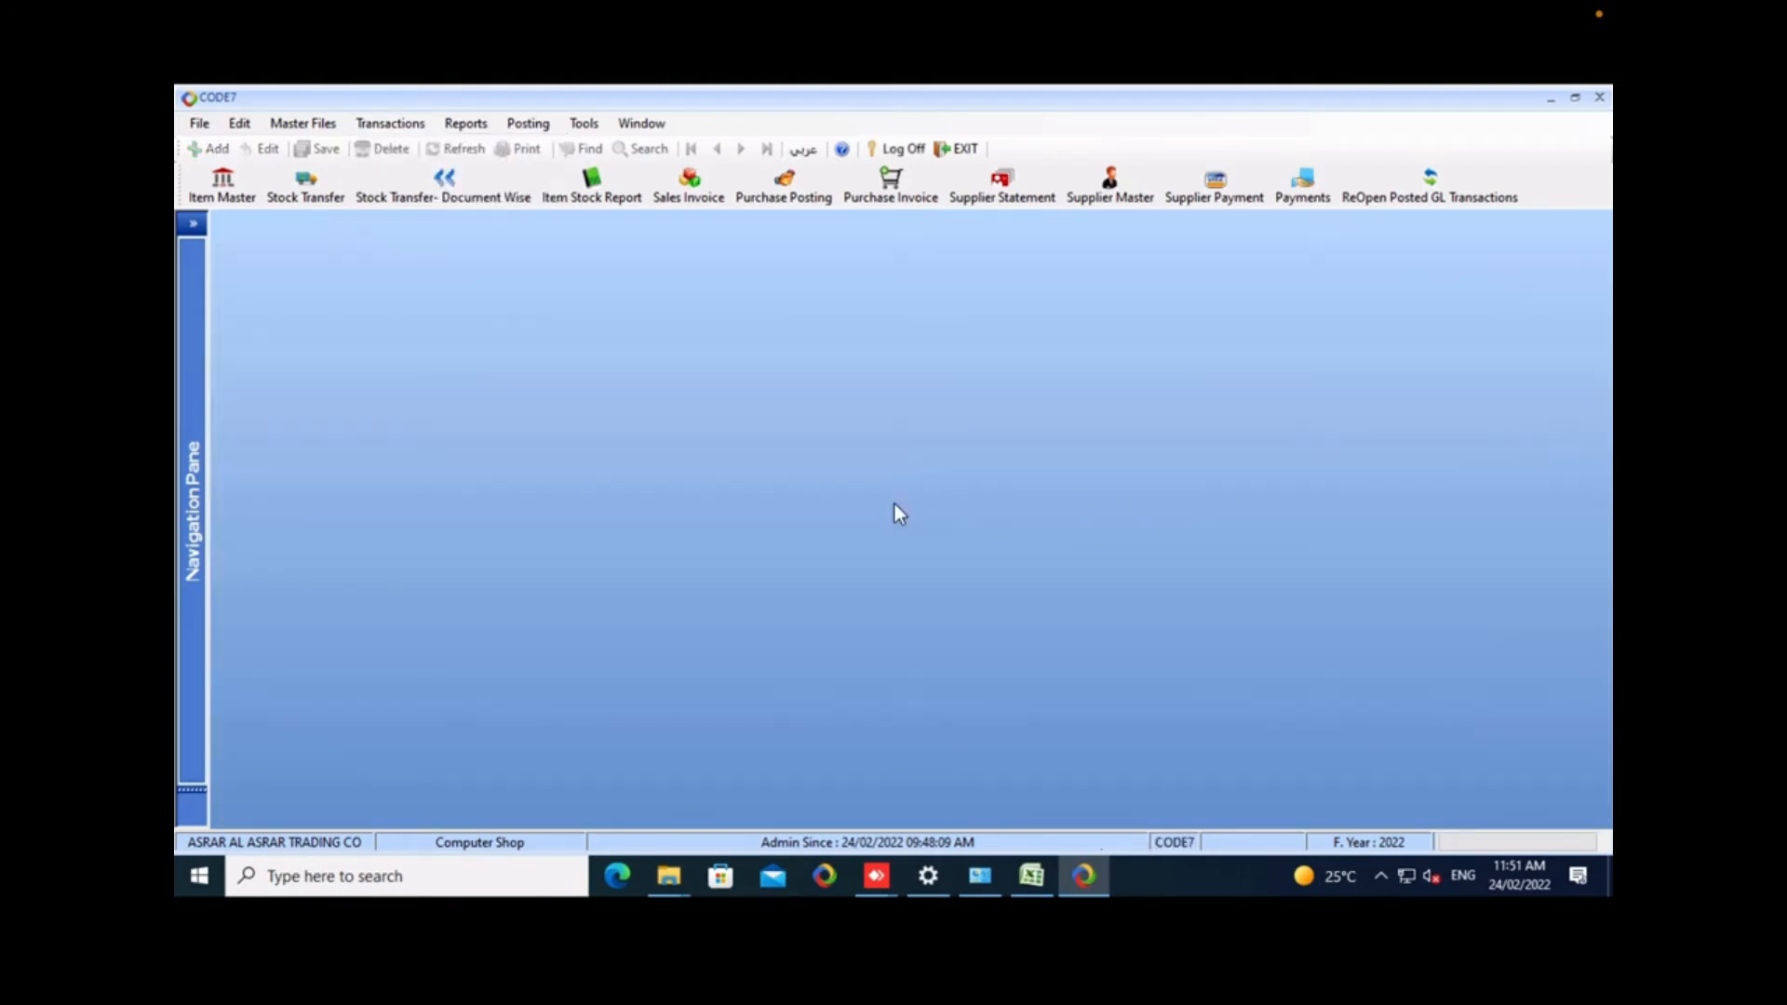
Open the Sales Invoice form from the sales transactions.
click(390, 124)
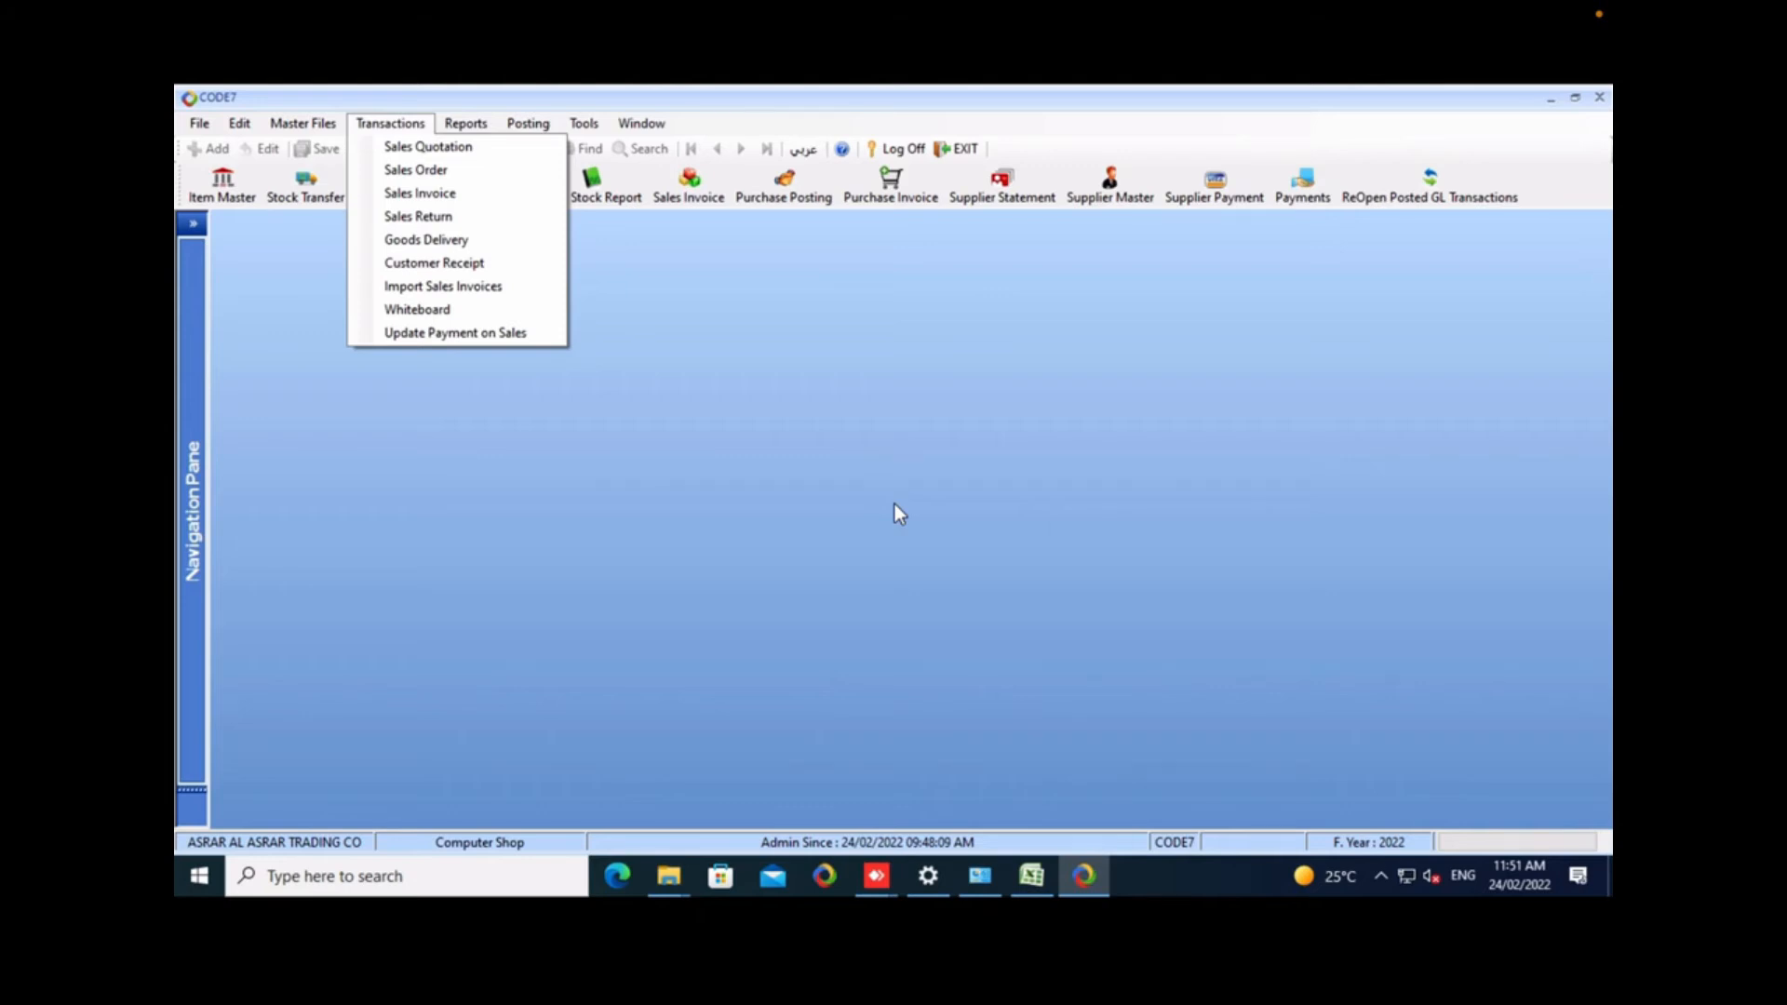
key(Left)
key(Down)
key(Right)
key(Down)
key(Down)
key(Down)
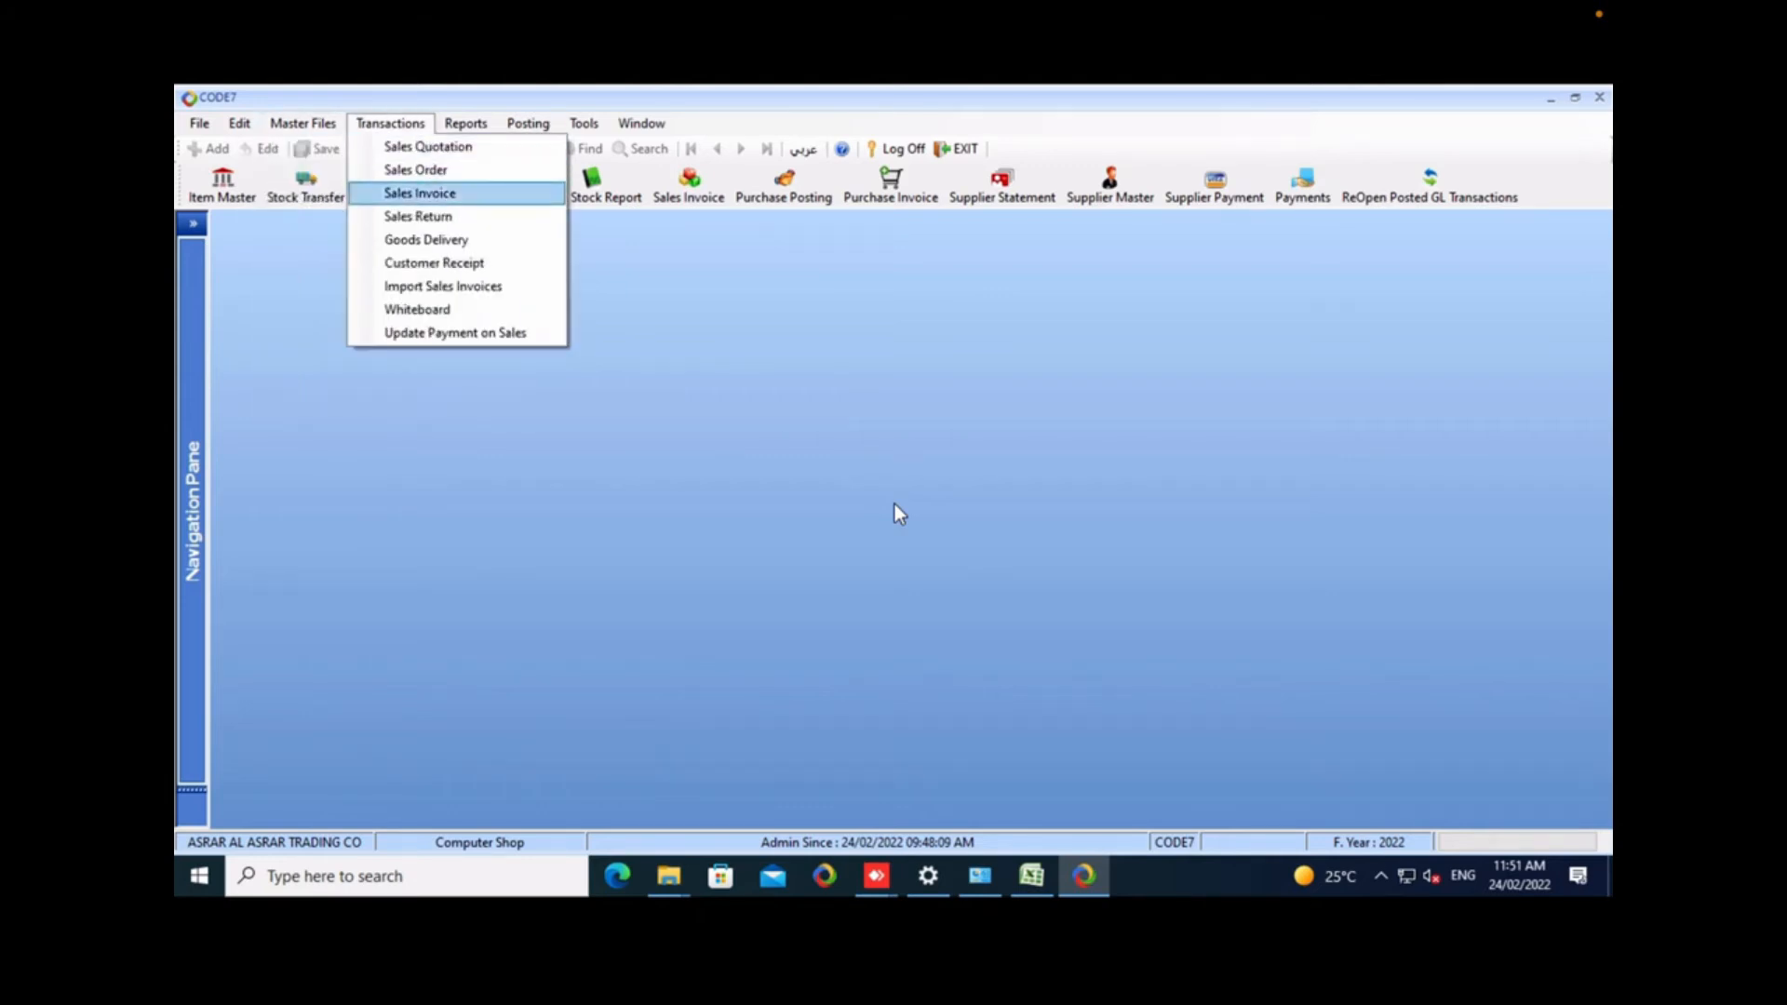
key(Return)
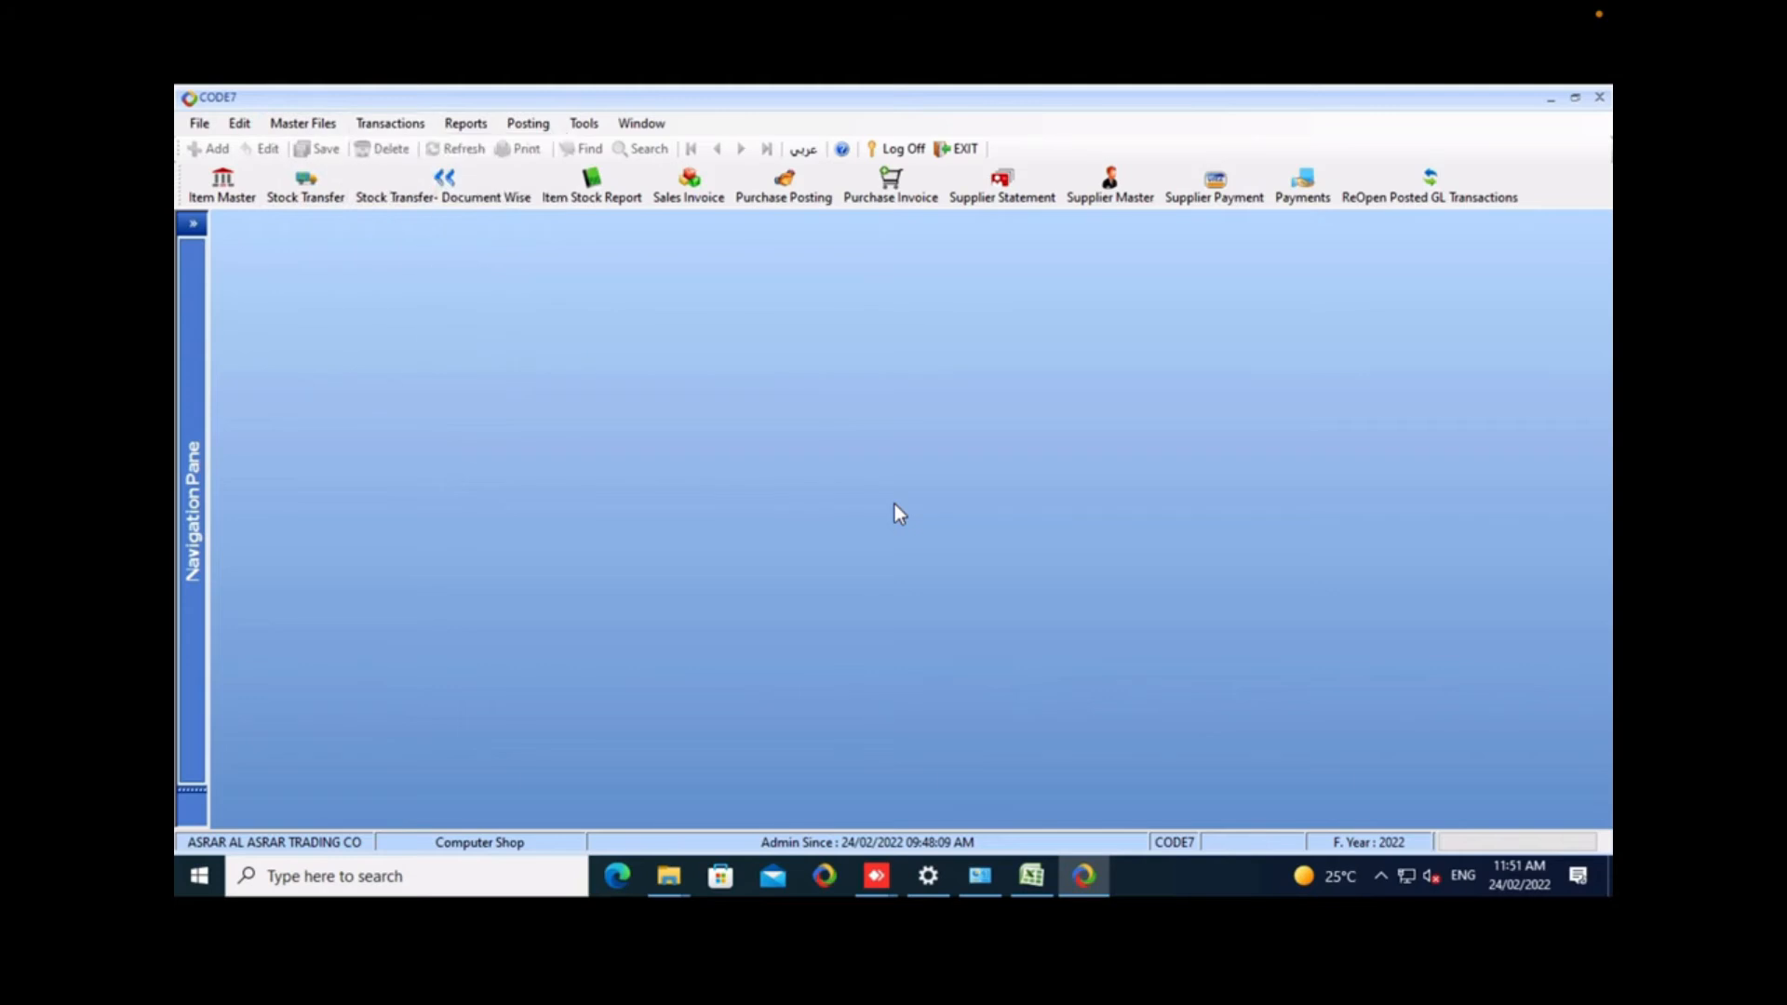
key(alt+t)
key(Down)
key(Down)
key(Return)
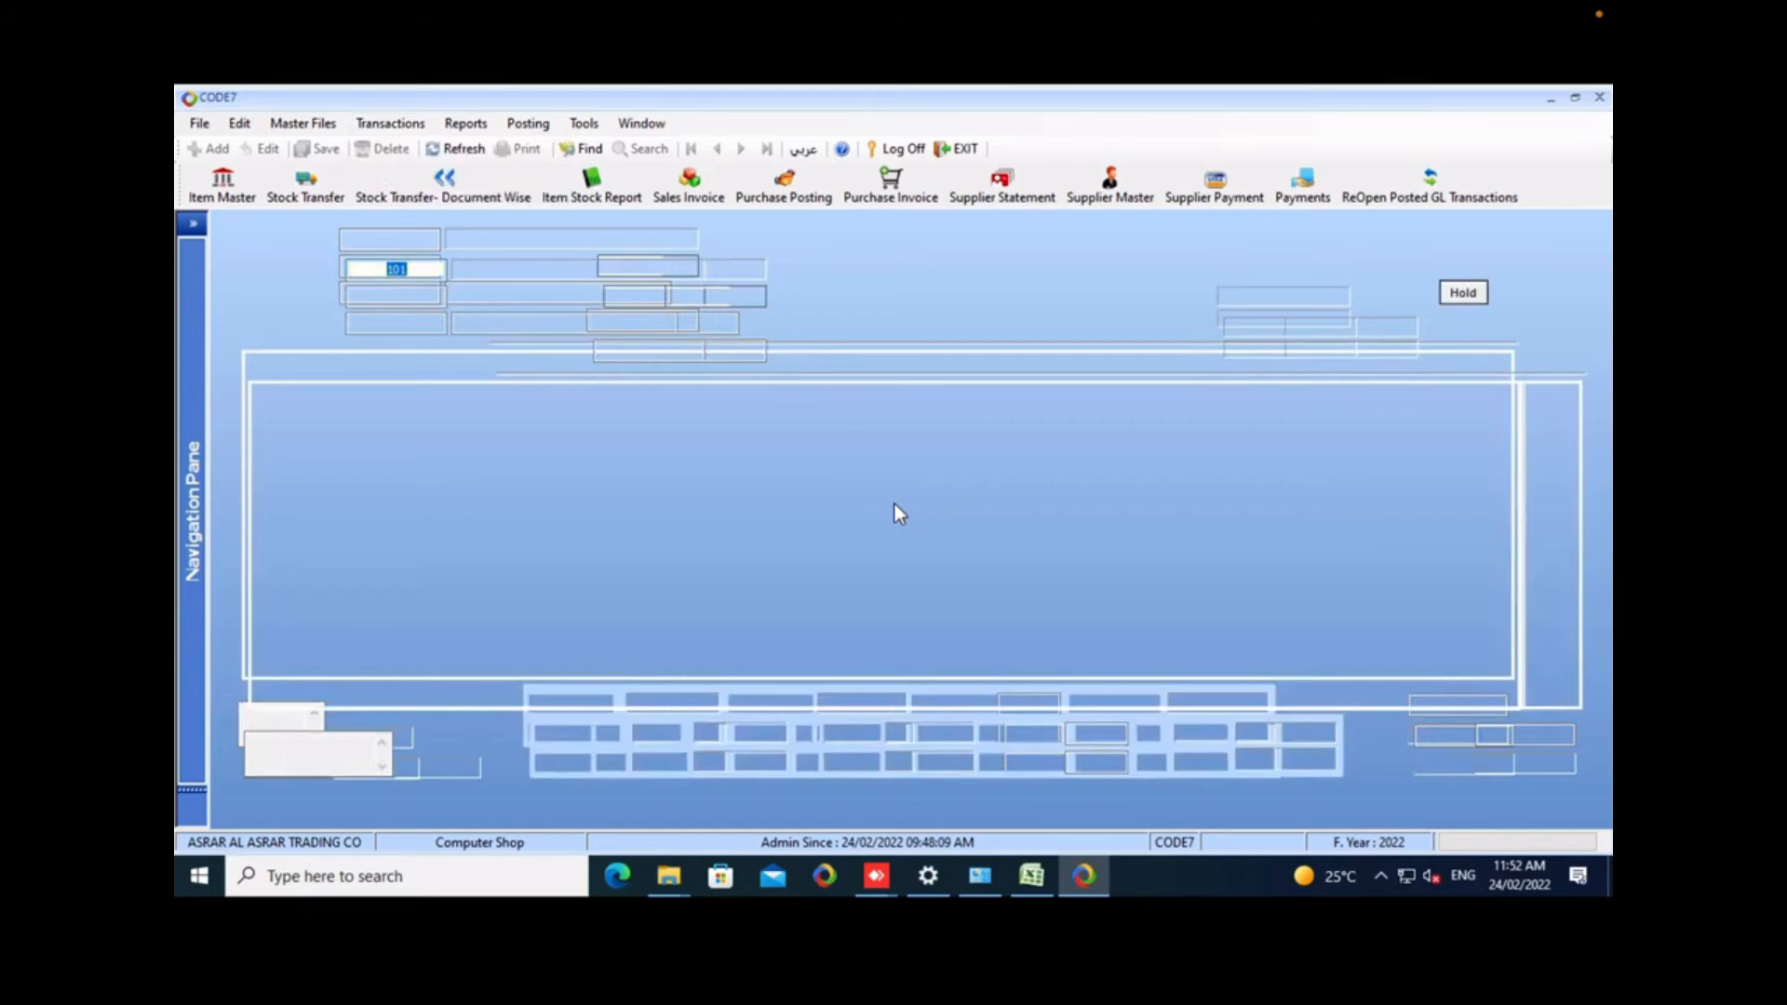
Keep branch 101 on the new sales invoice and set the customer to the cash customer.
text(00001)
key(Return)
key(Return)
Check the sales order and quotation choices for the cash invoice, leaving both unselected.
key(Return)
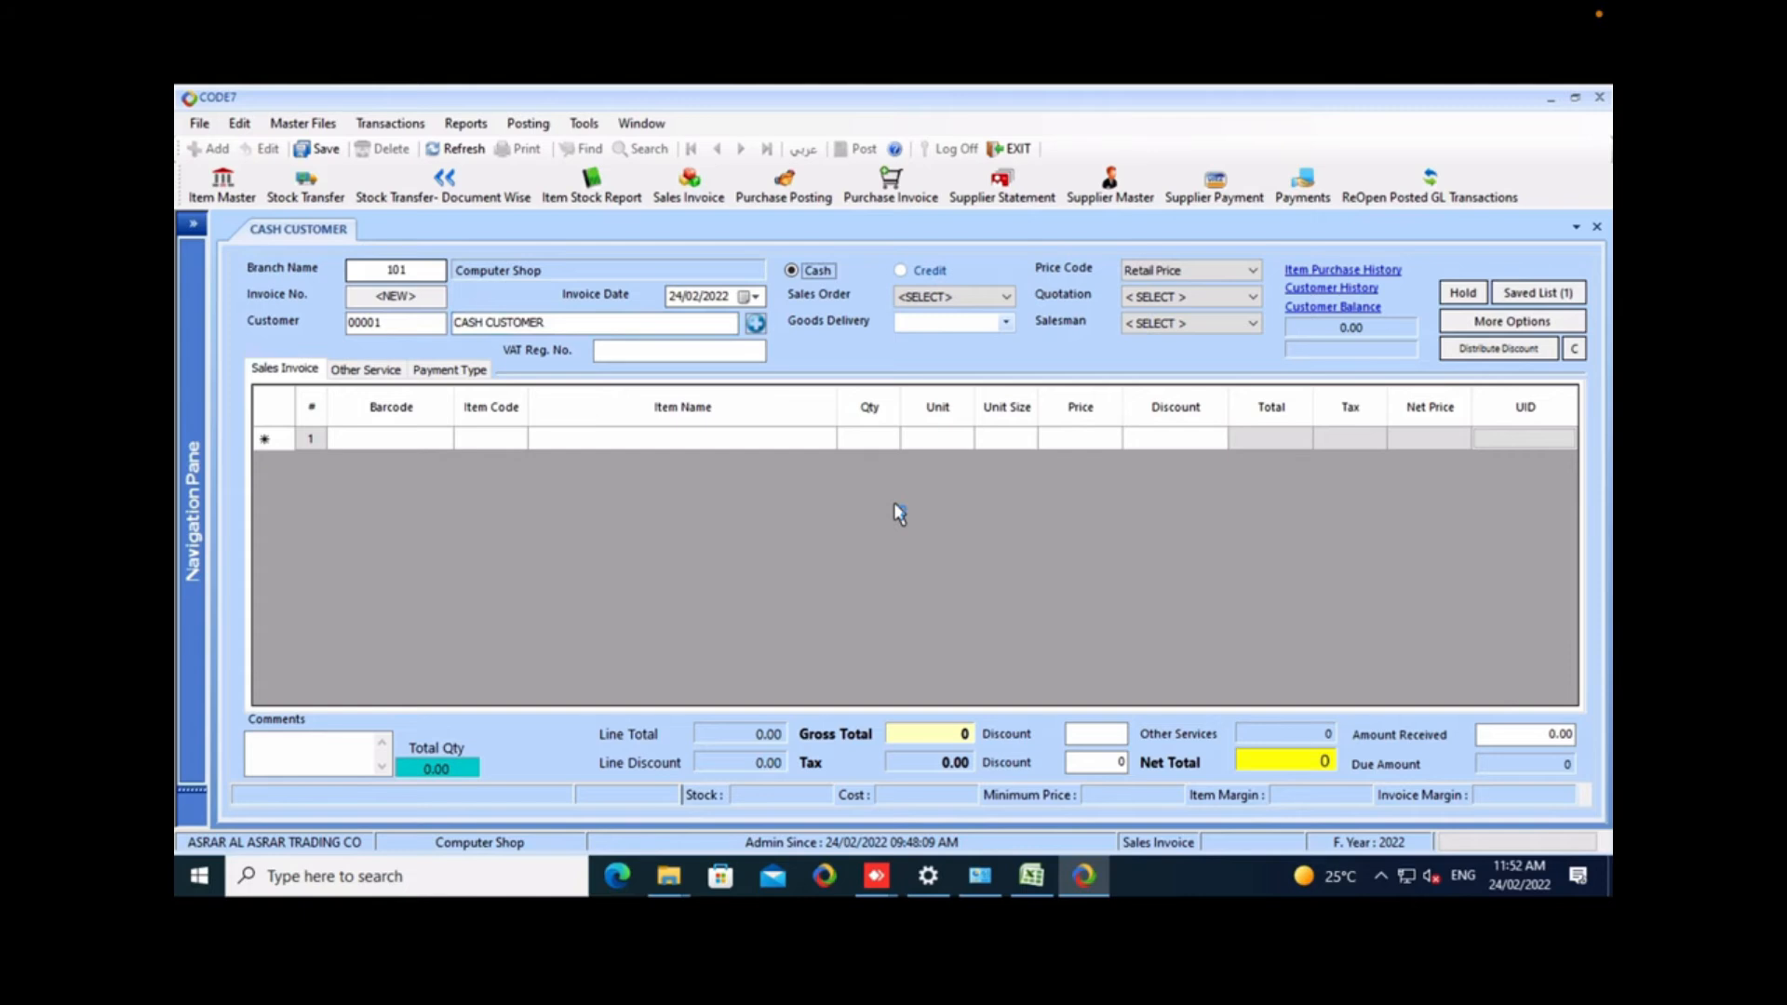
key(Return)
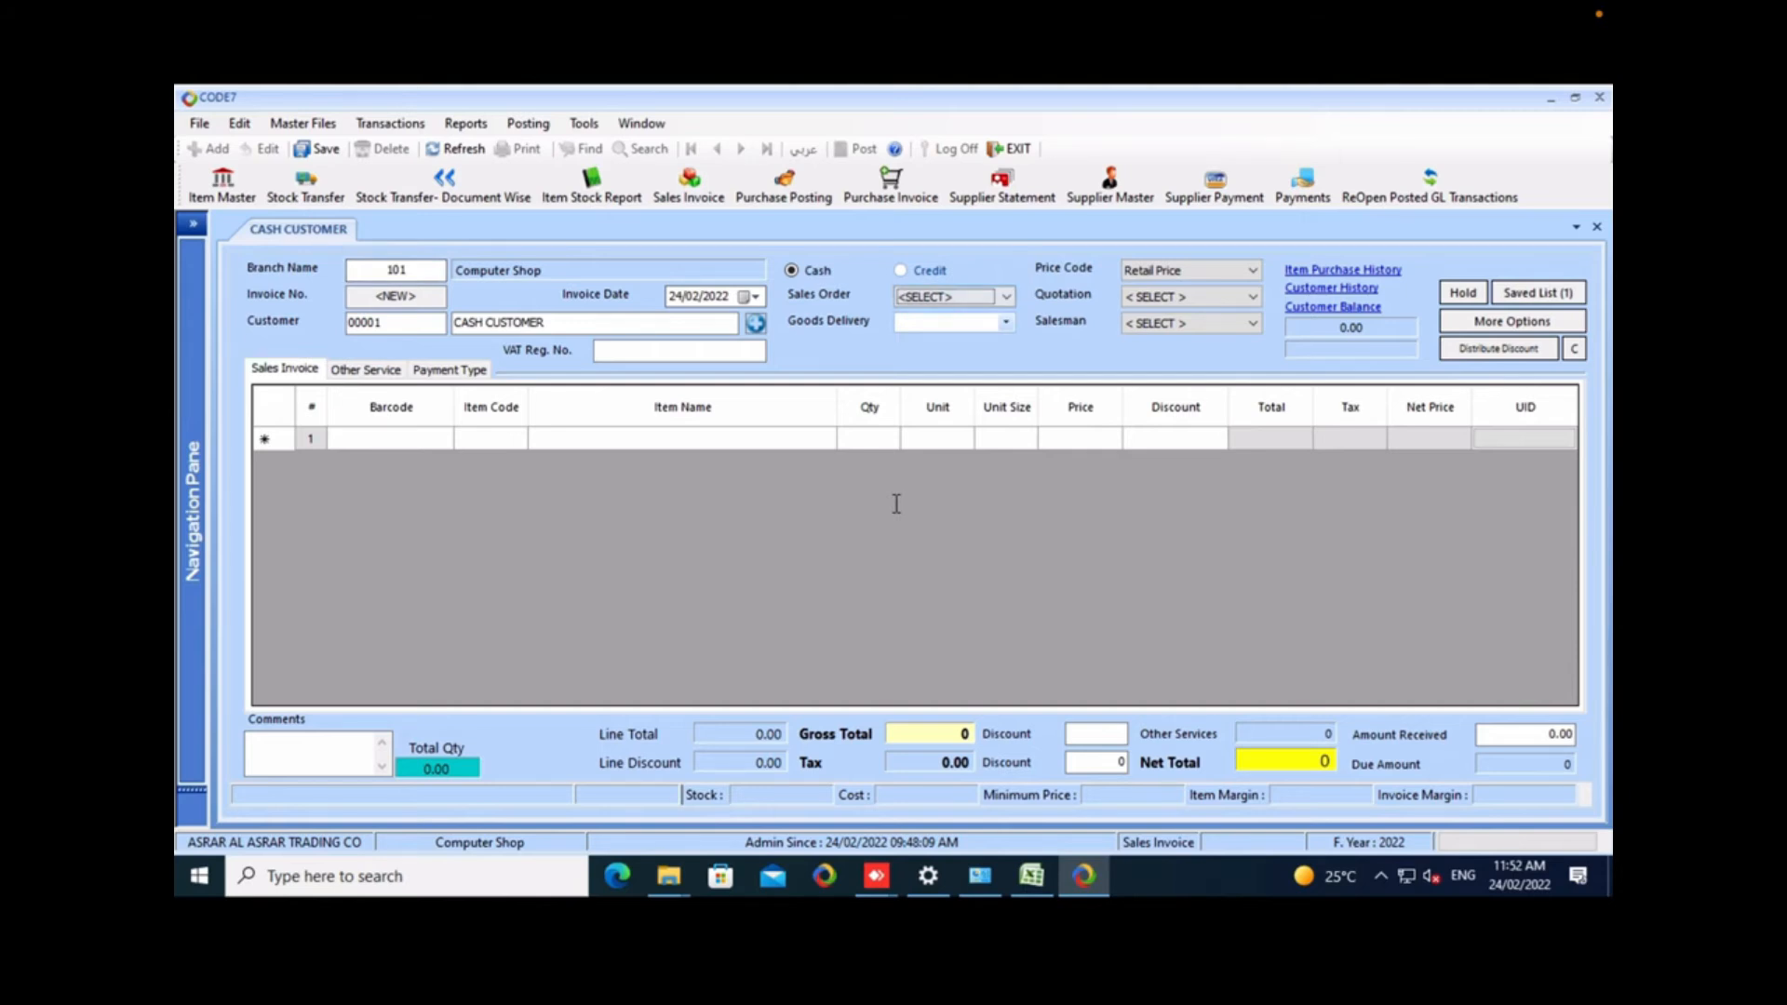
key(alt+Down)
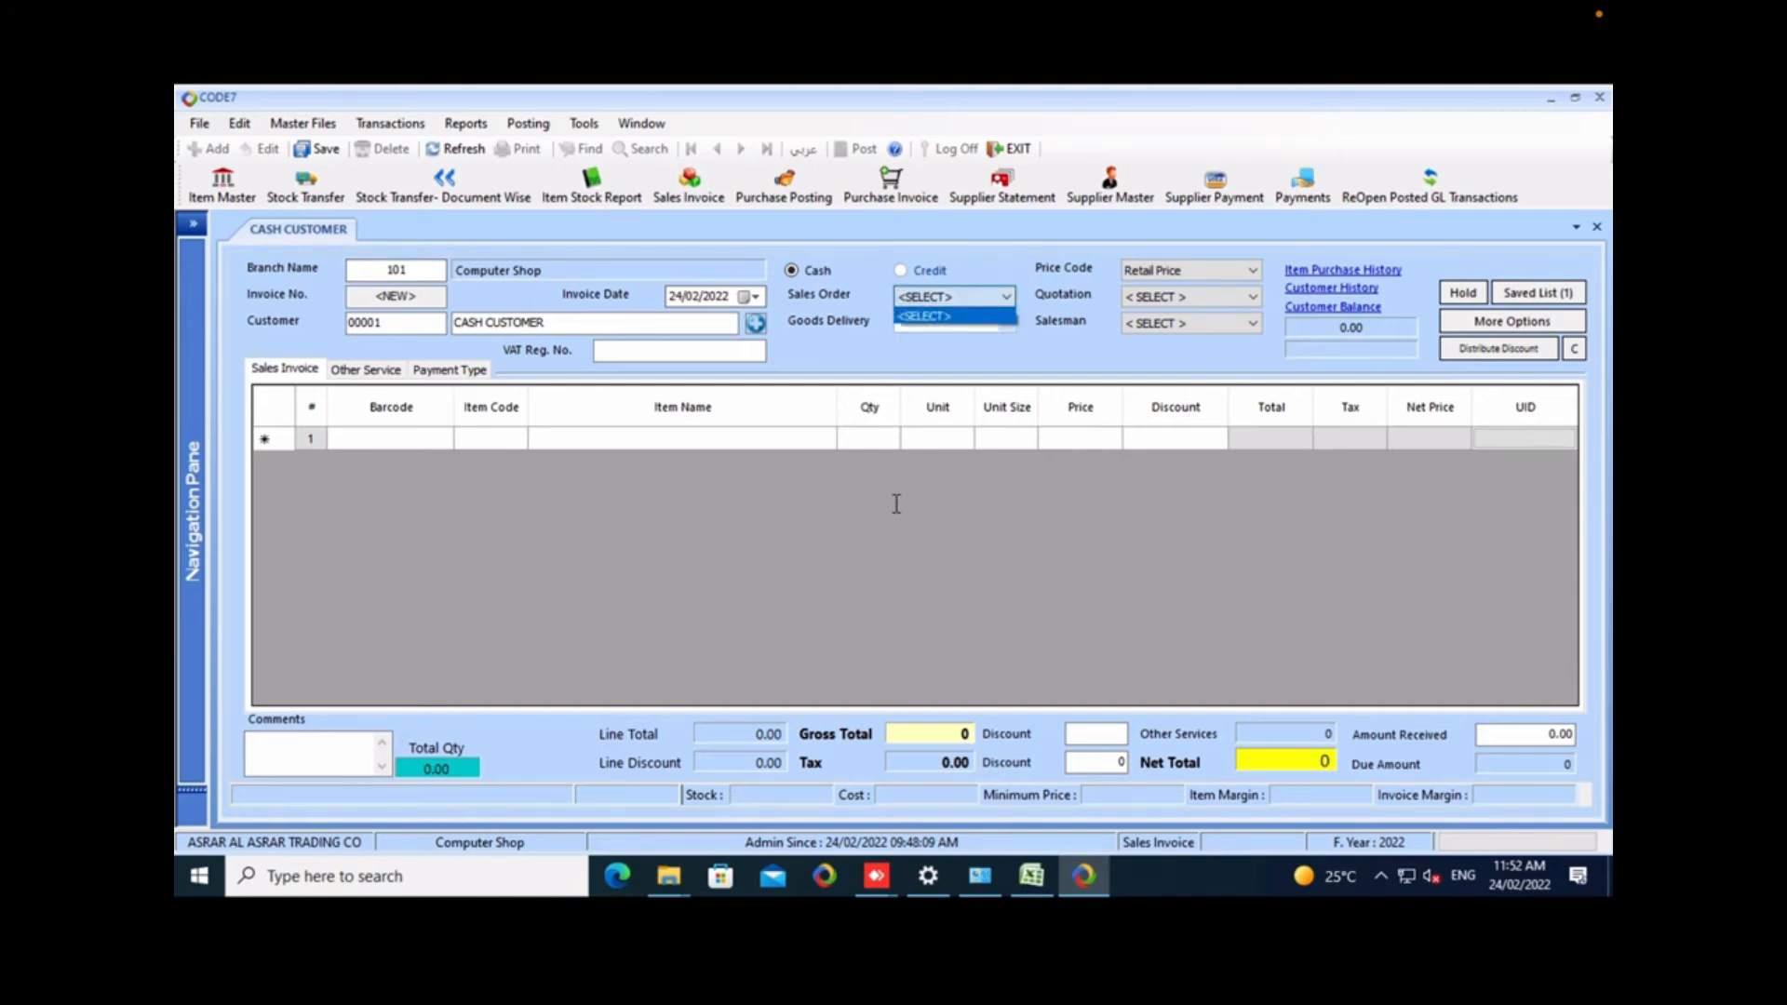
key(Return)
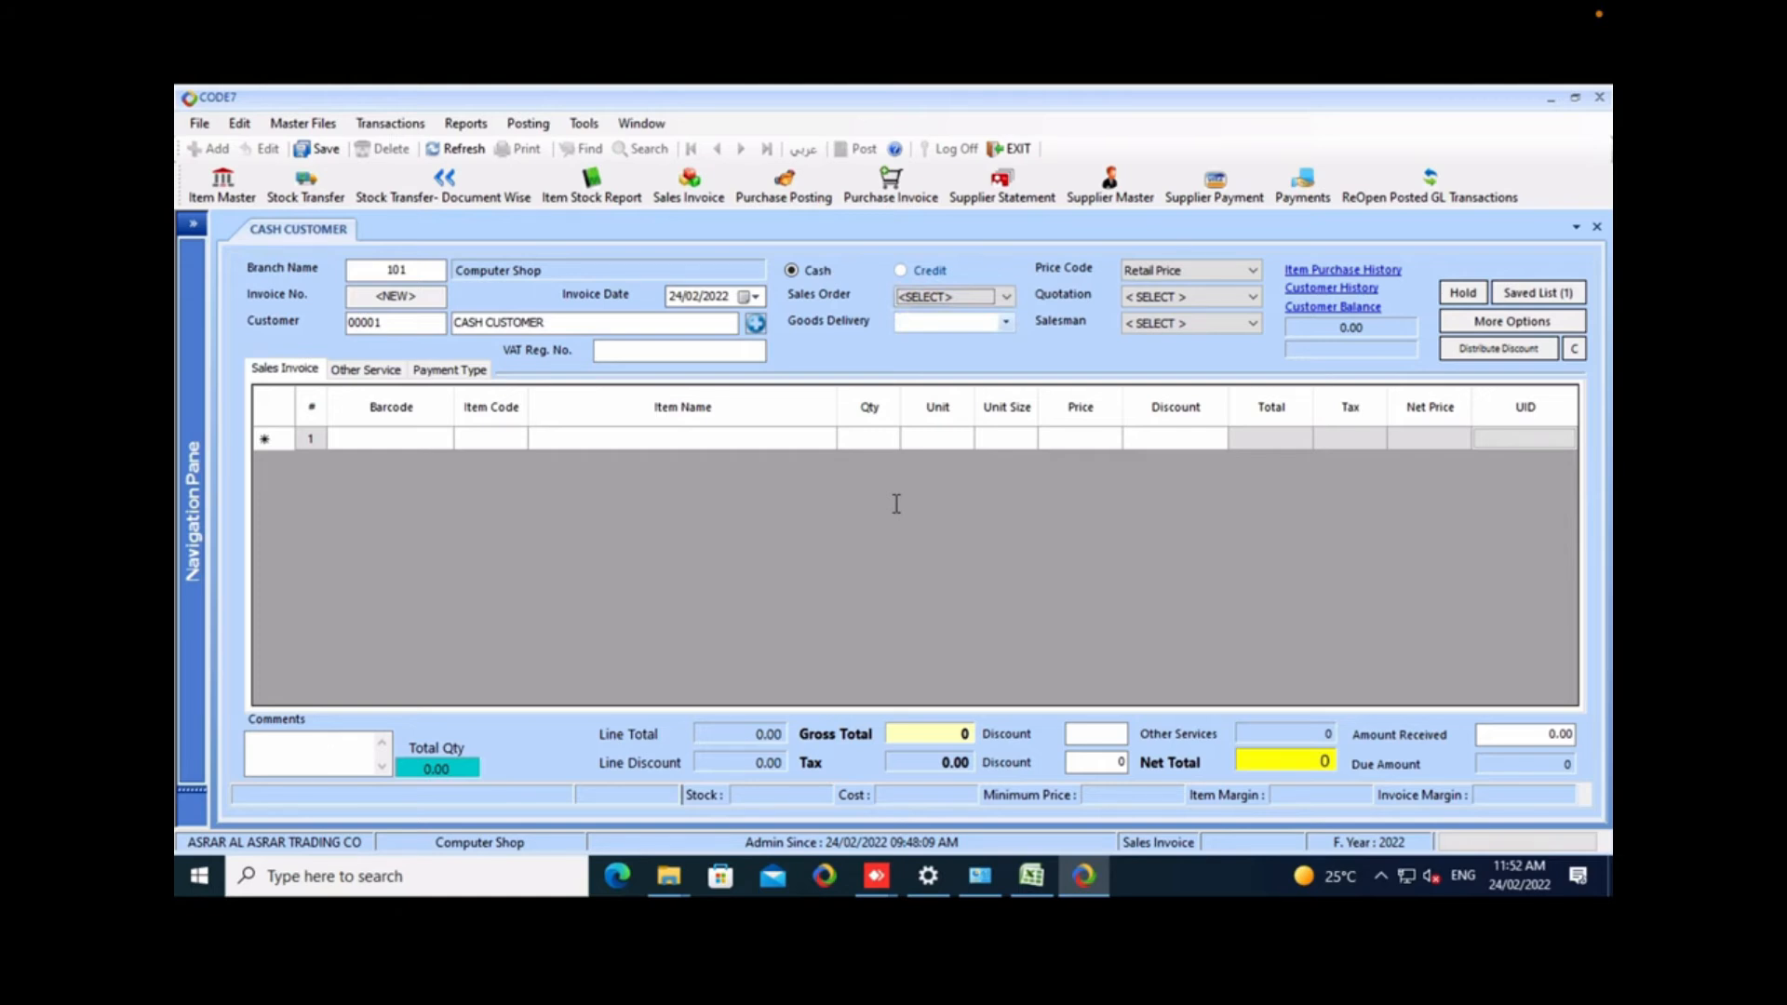
key(Tab)
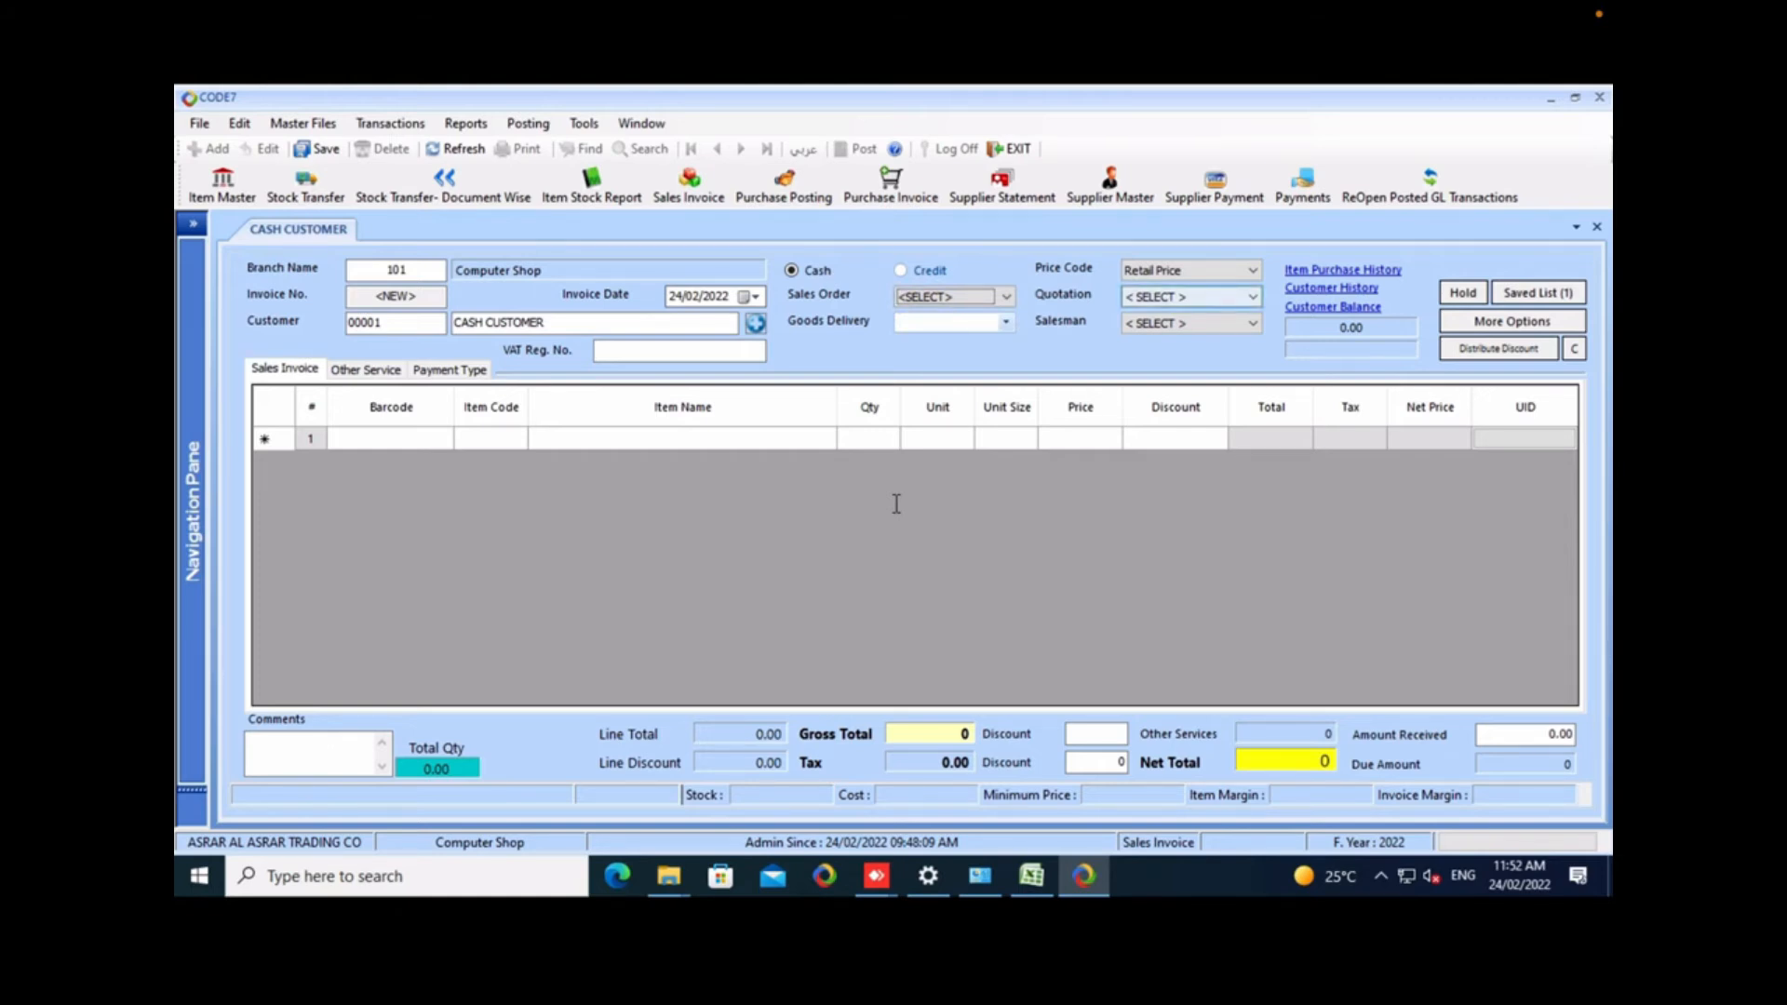
key(alt+Down)
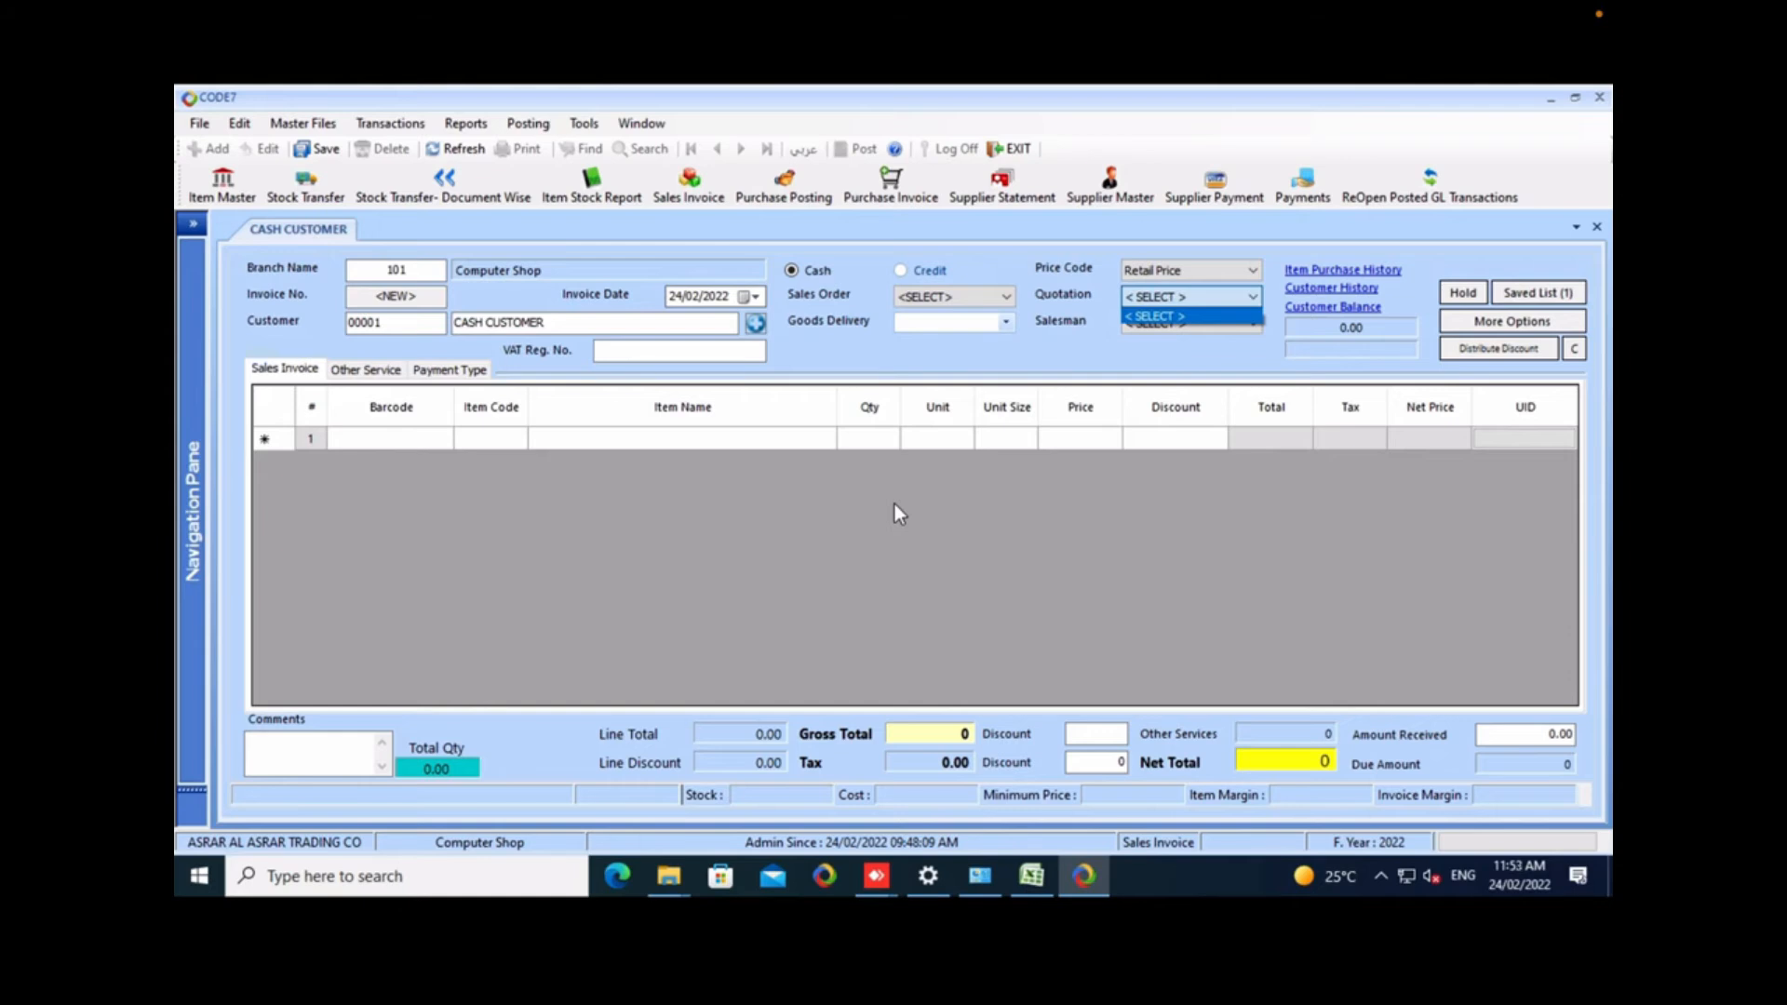
click(895, 505)
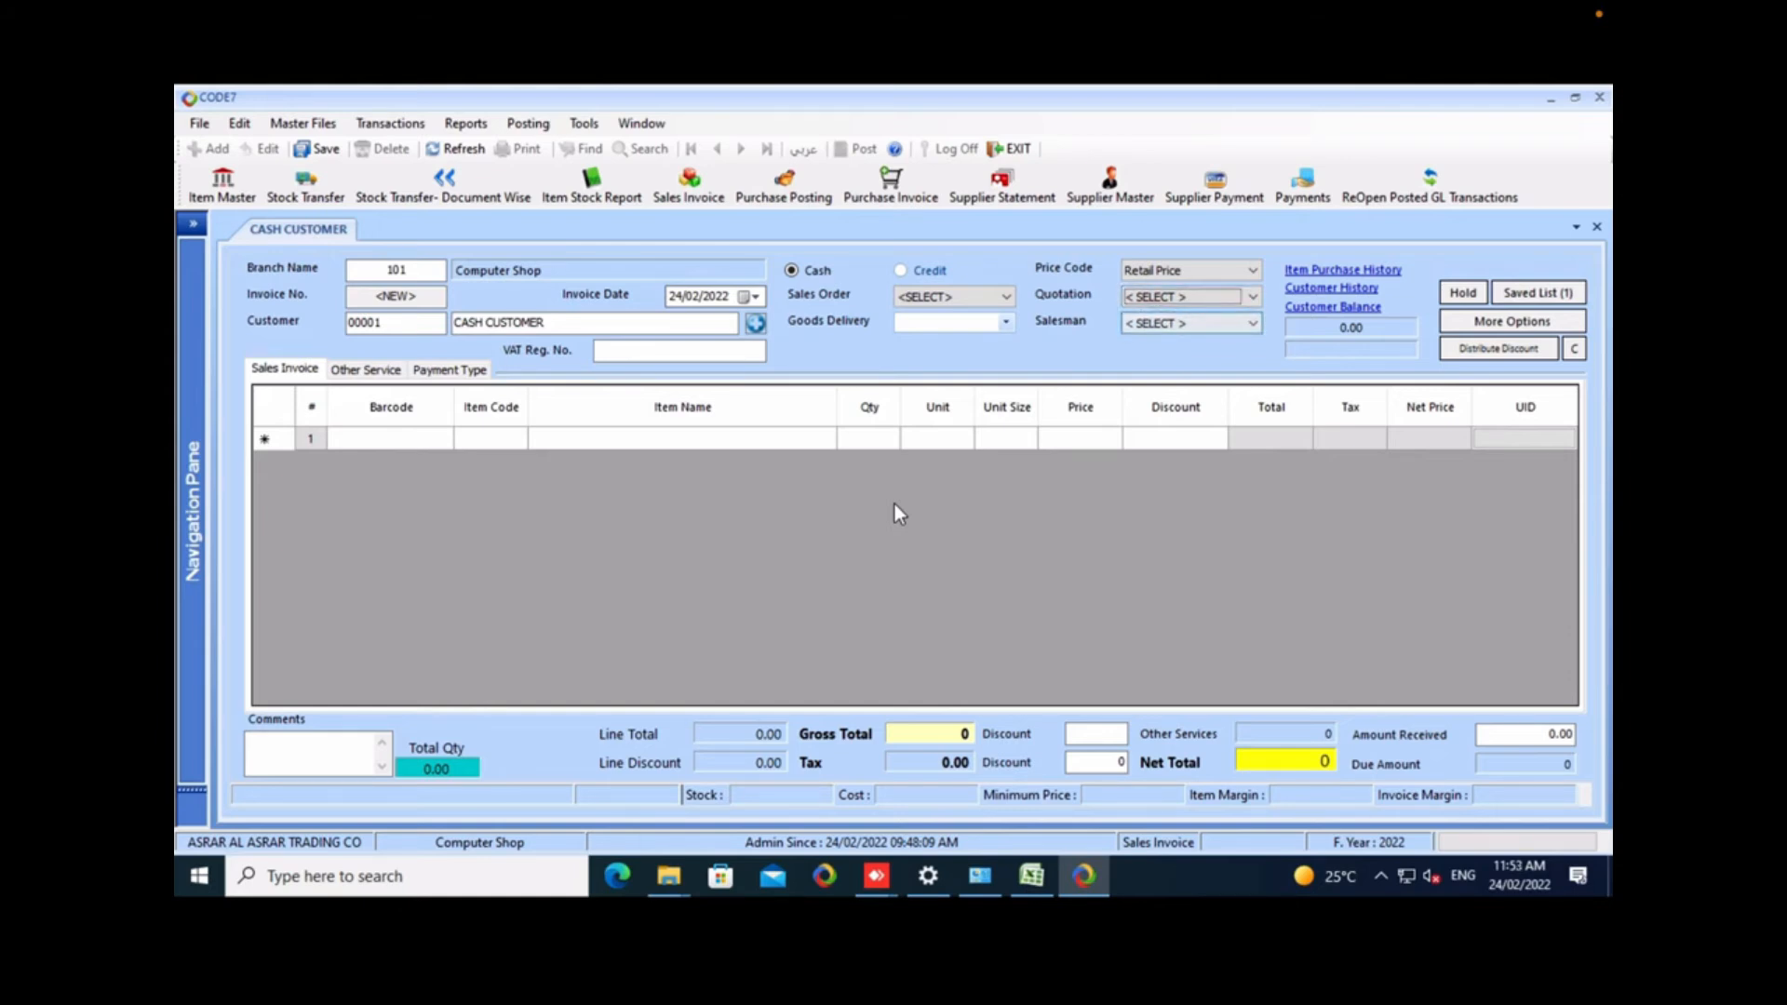
Add item 1001, CABLE SAMSUNG WOPOW 2 M, as the first line of the cash sales invoice.
click(896, 505)
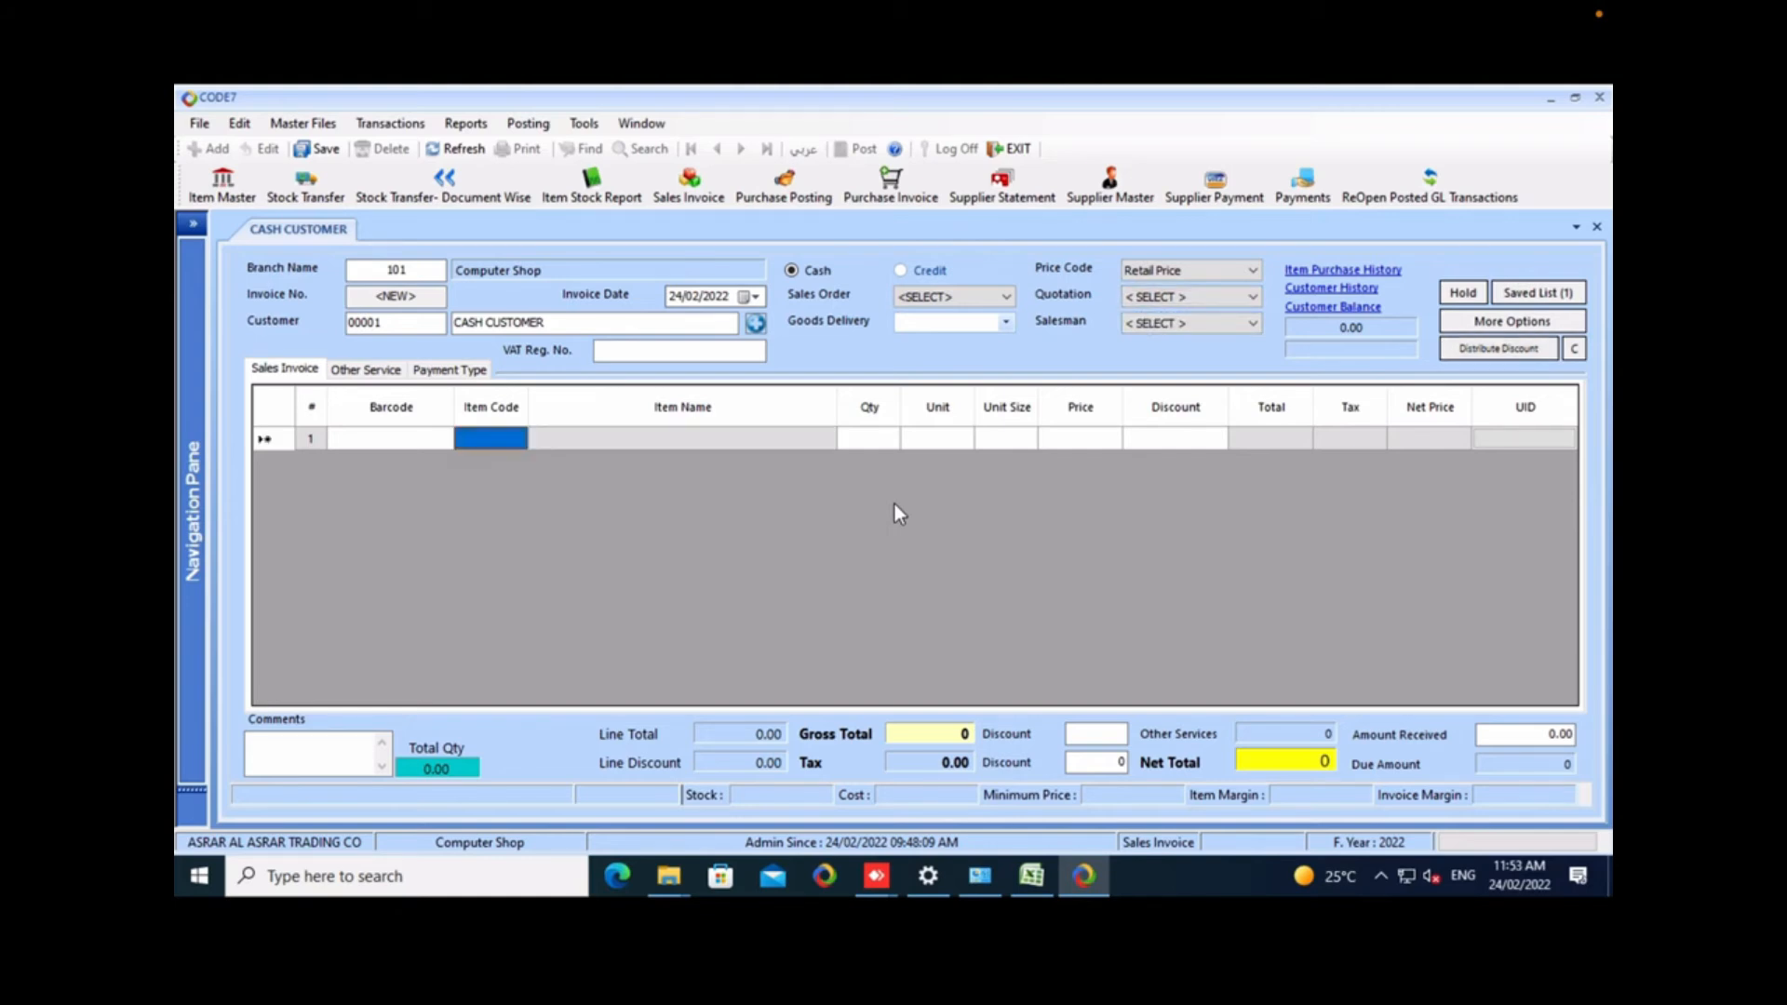
text(a)
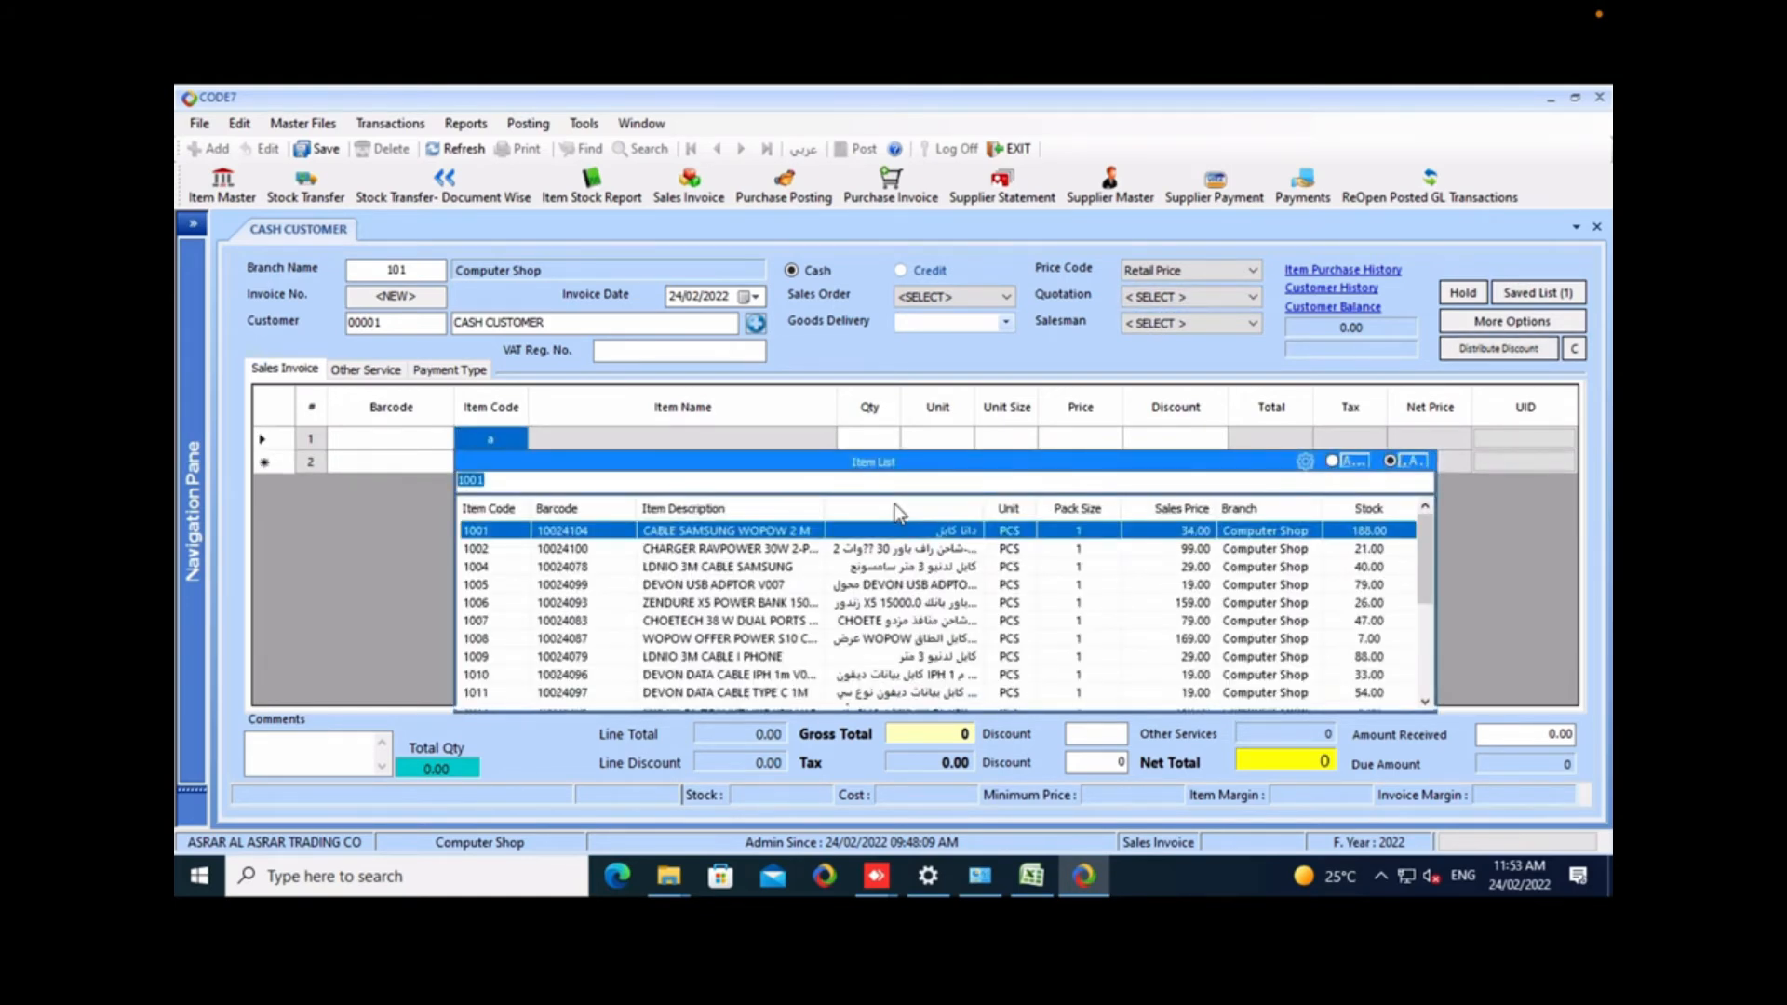
key(Return)
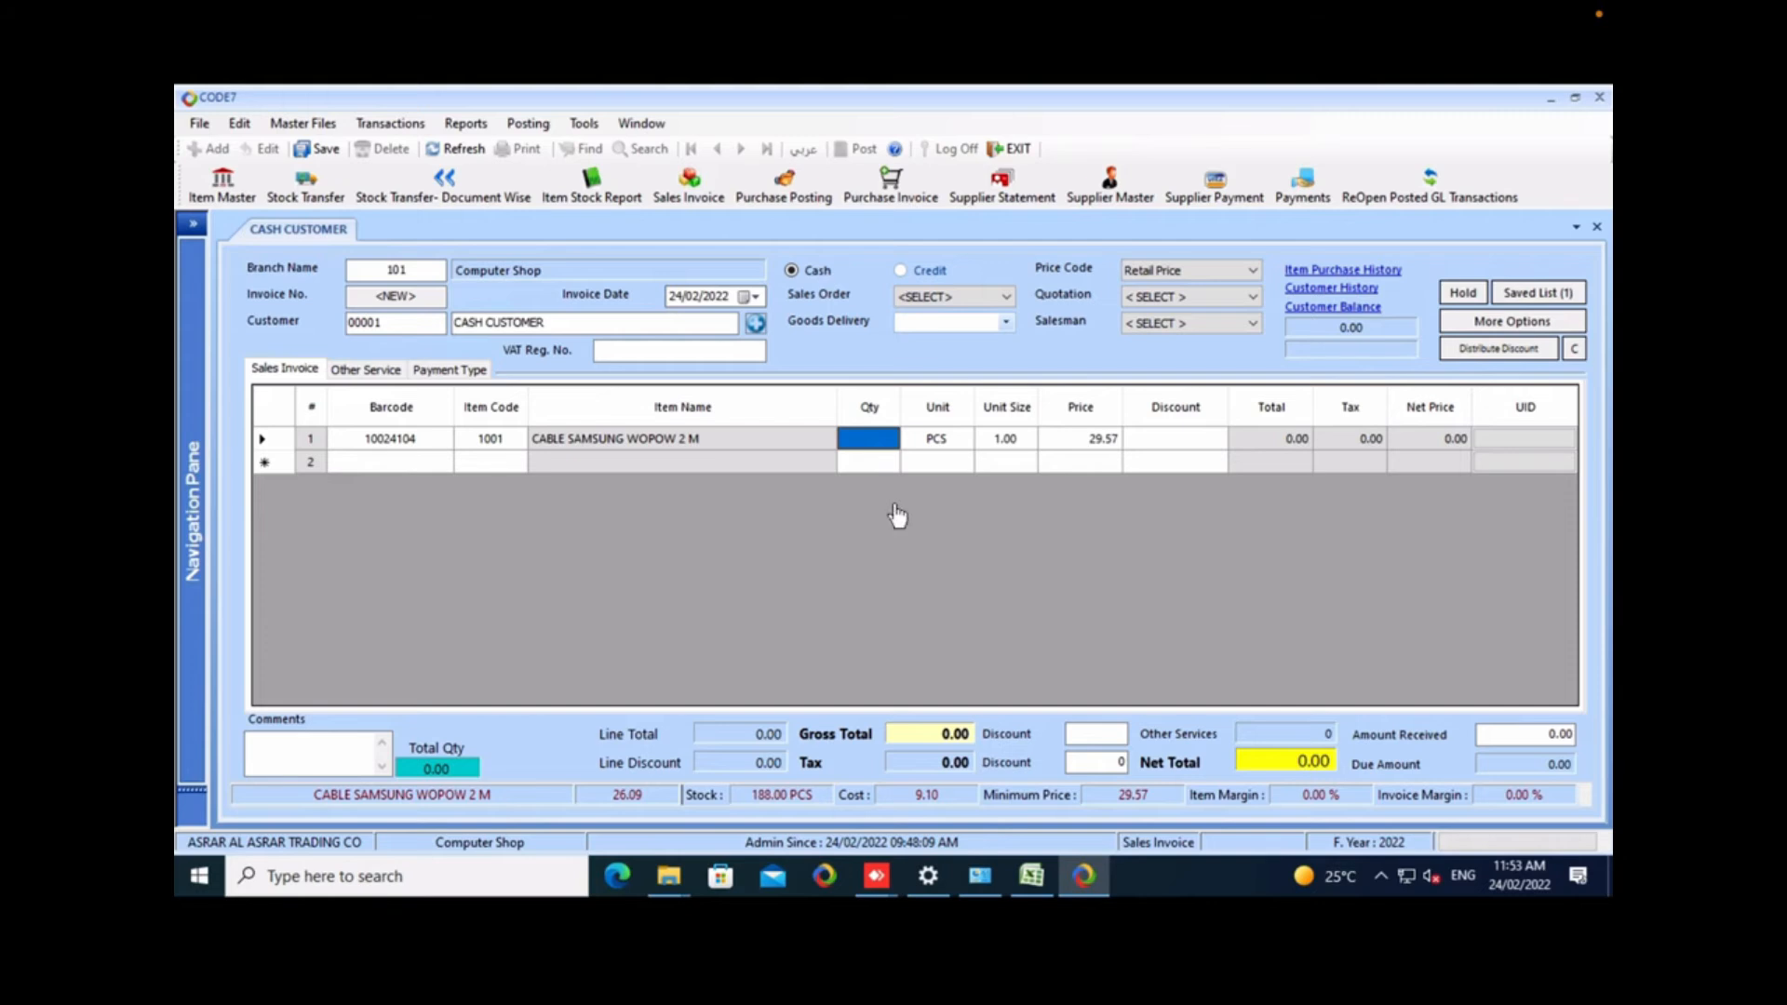
View the cash customer's statement and the sales history for item 1001, closing each view.
key(F9)
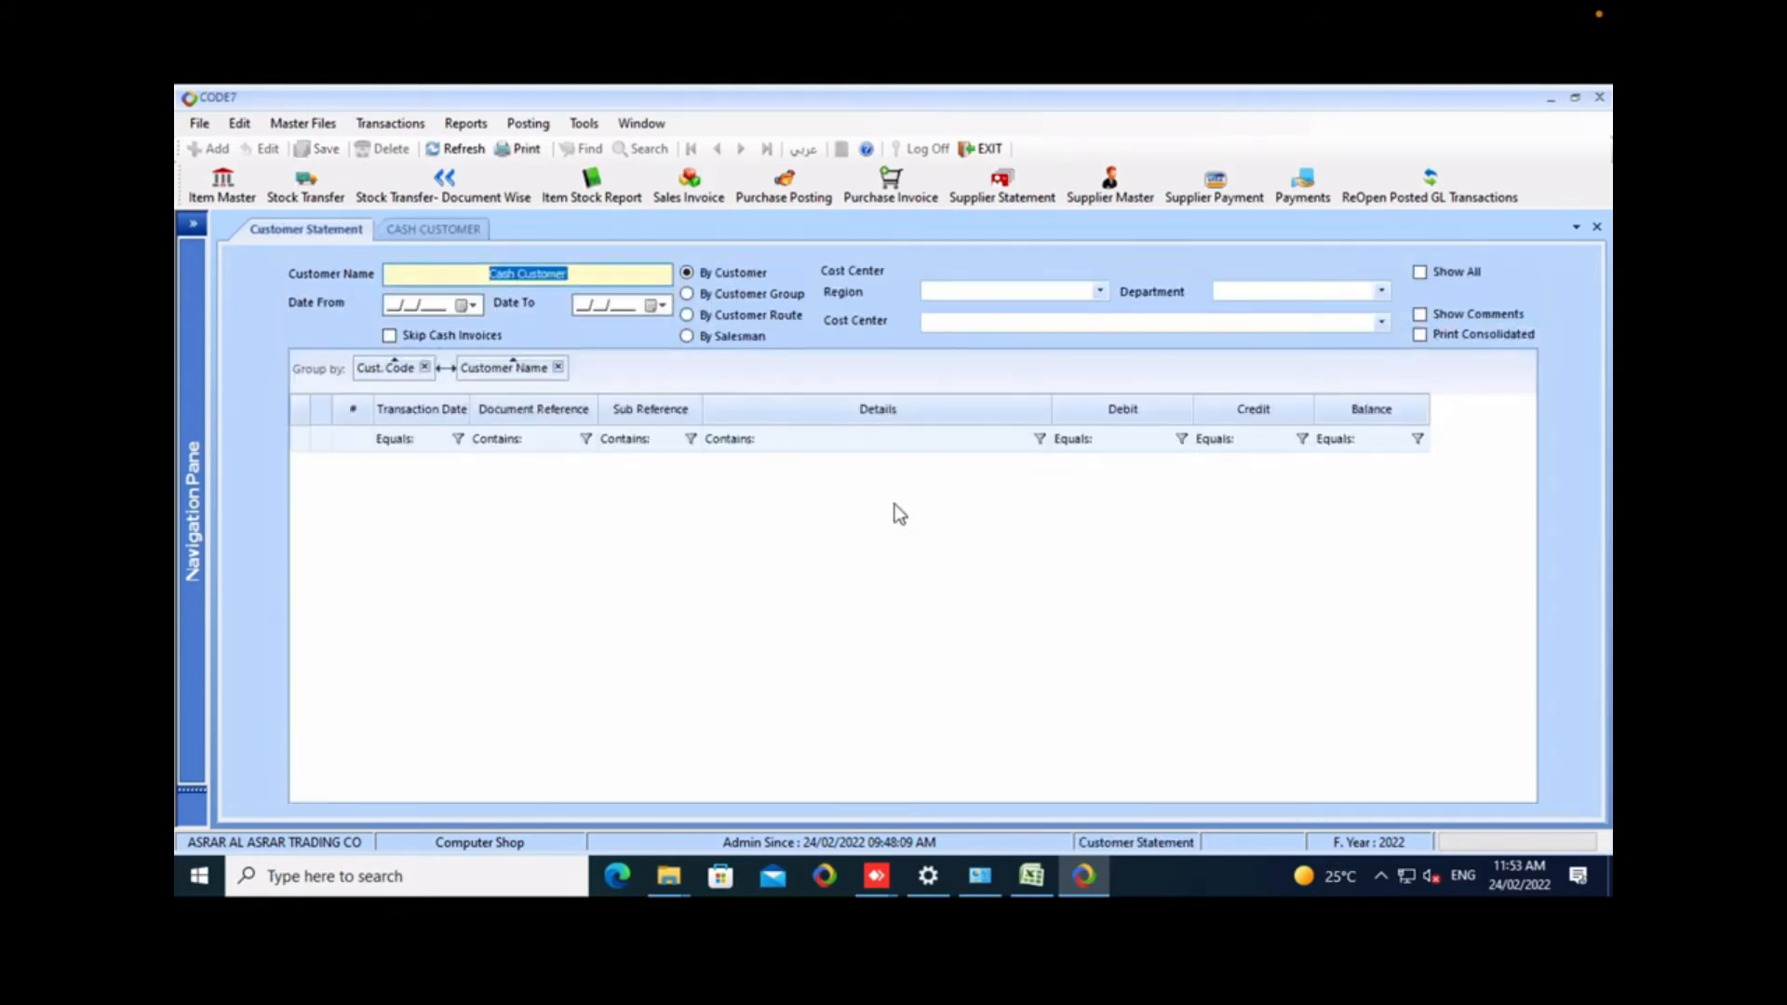
key(alt+minus)
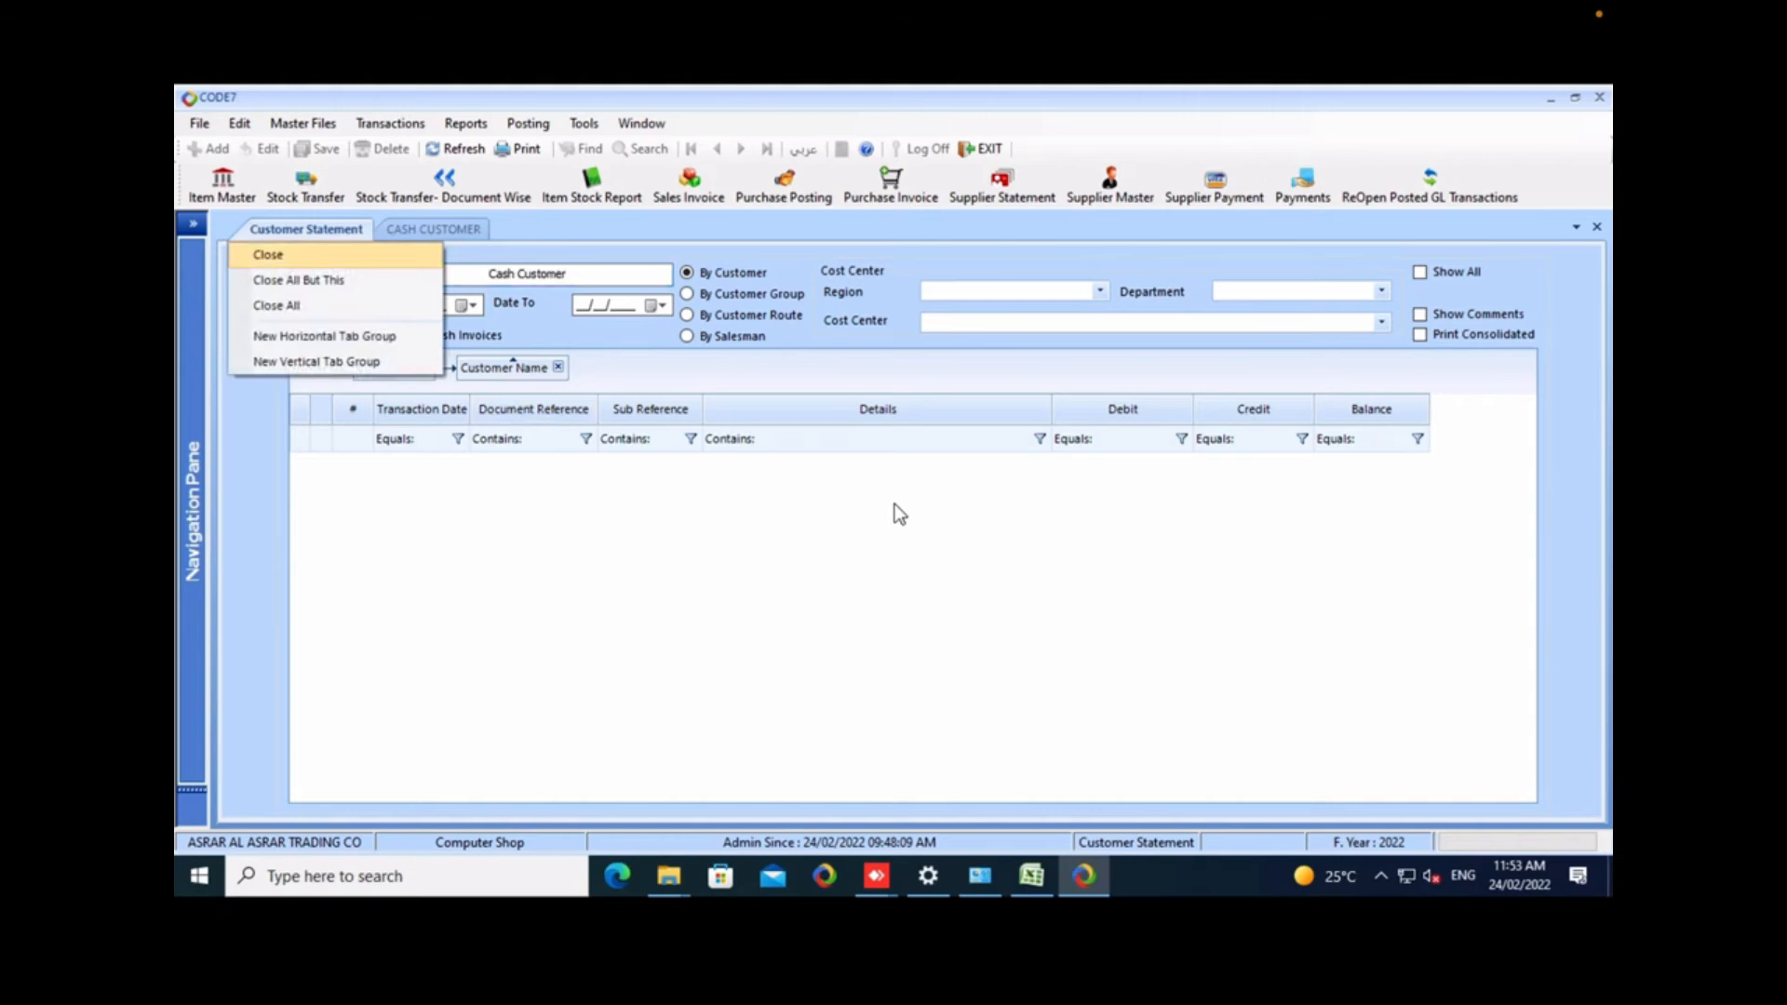
key(Escape)
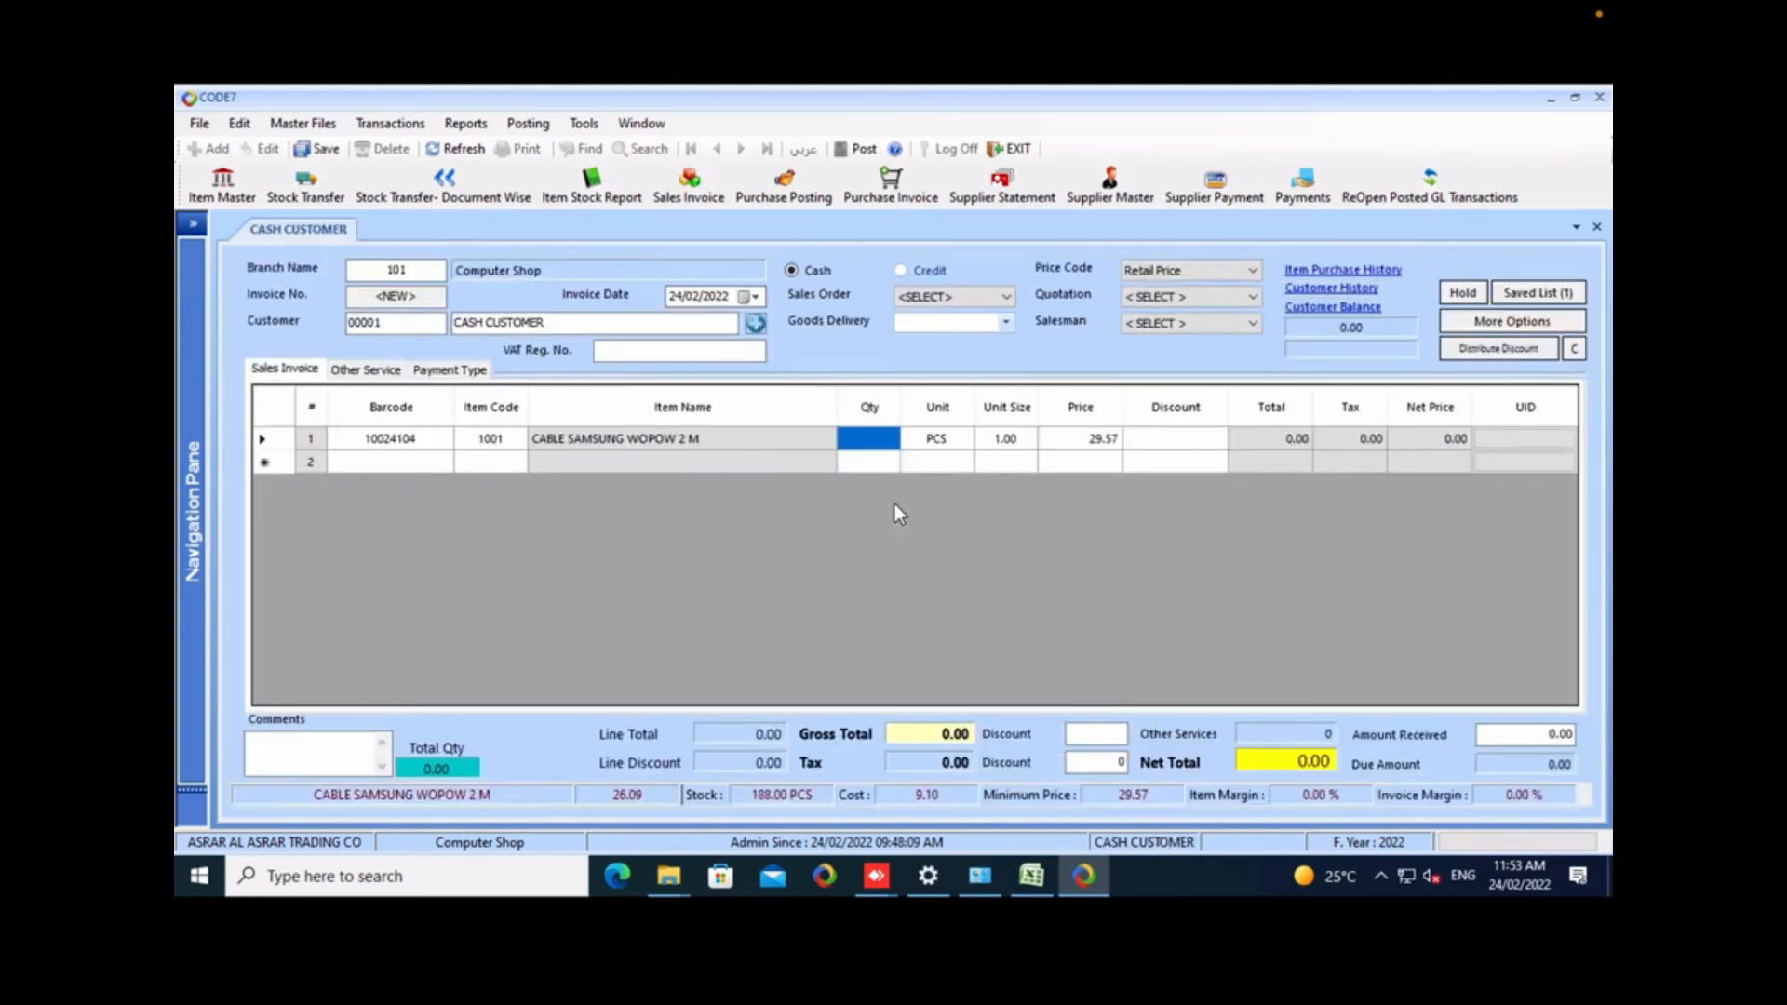
key(ctrl+h)
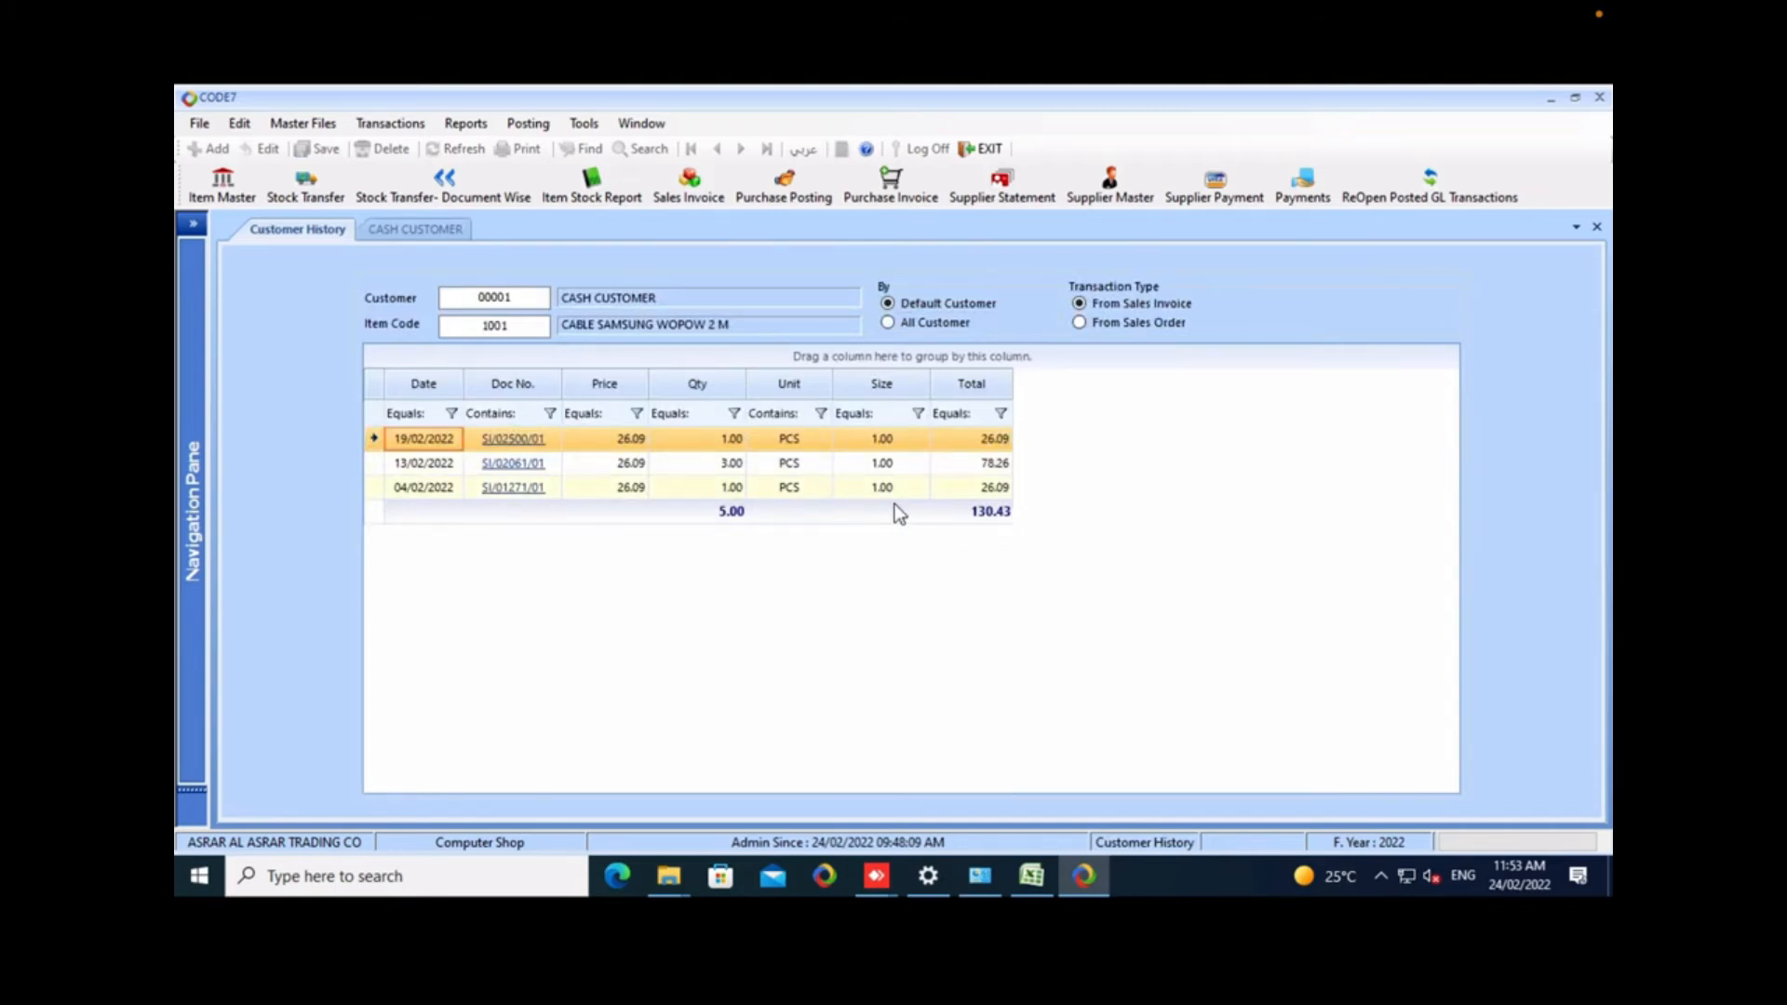
key(Escape)
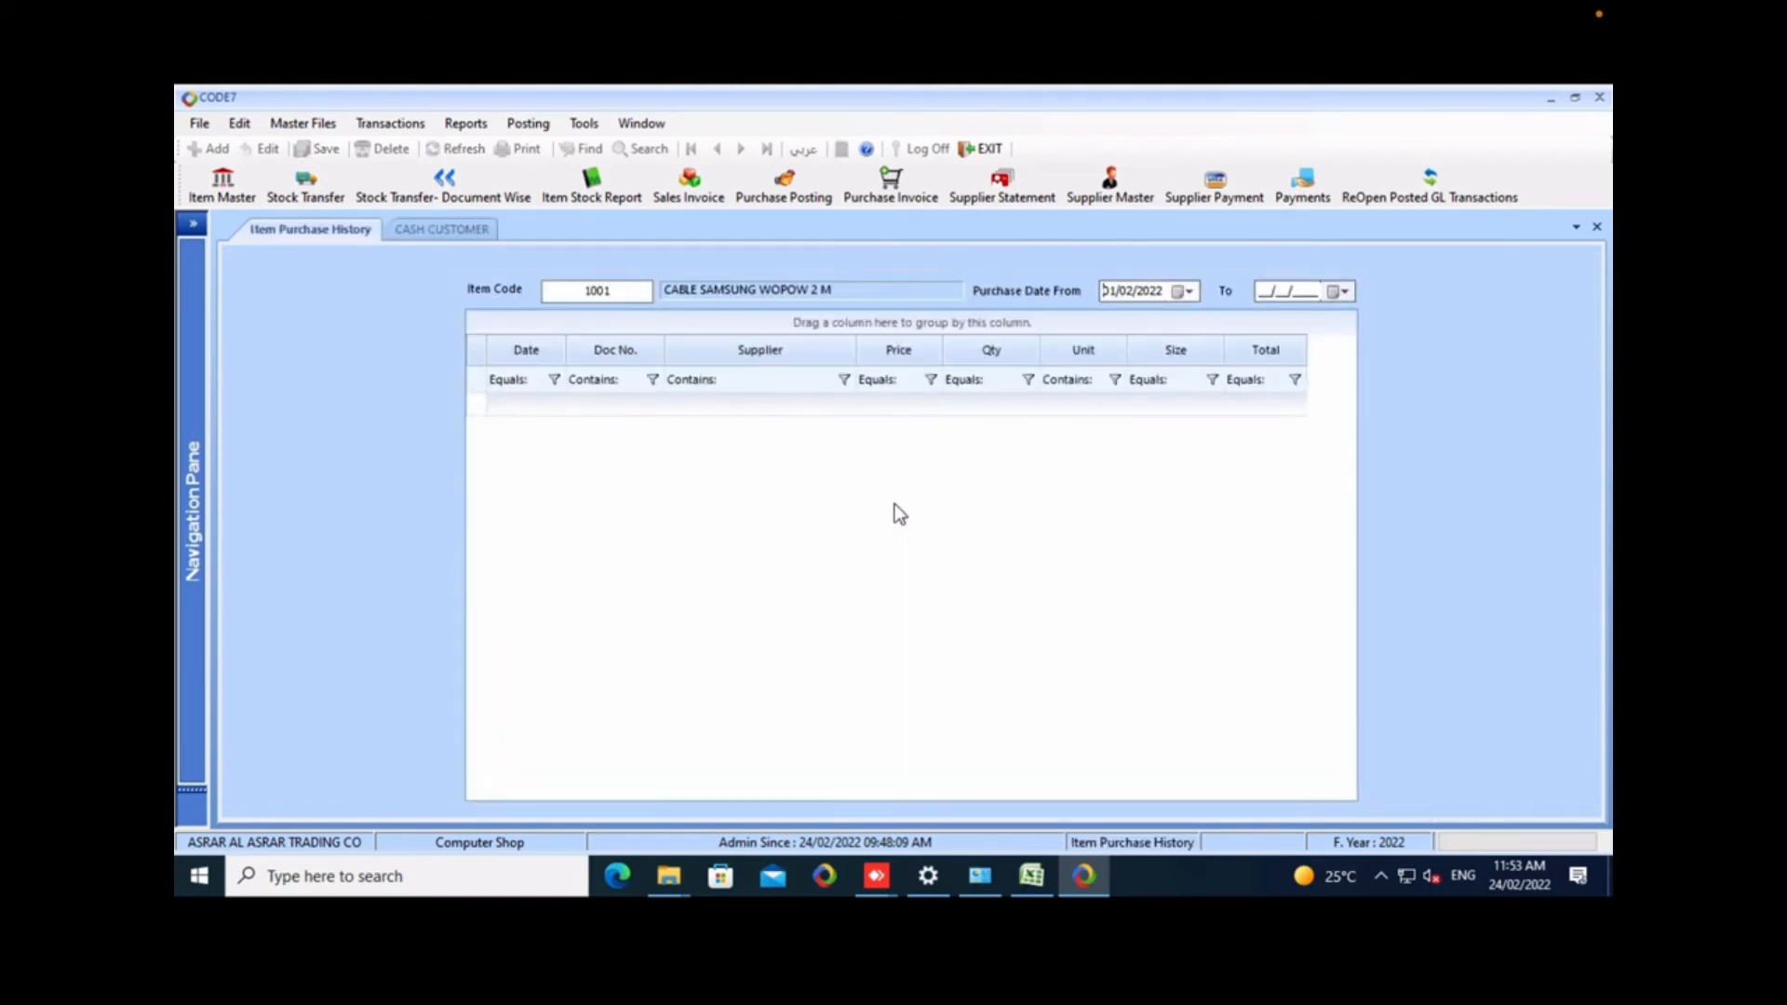
Set item 1001's purchase history range to 01/01/2022 through 24/02/2022, review it and close it.
click(1339, 291)
click(1405, 410)
click(1183, 292)
click(1109, 322)
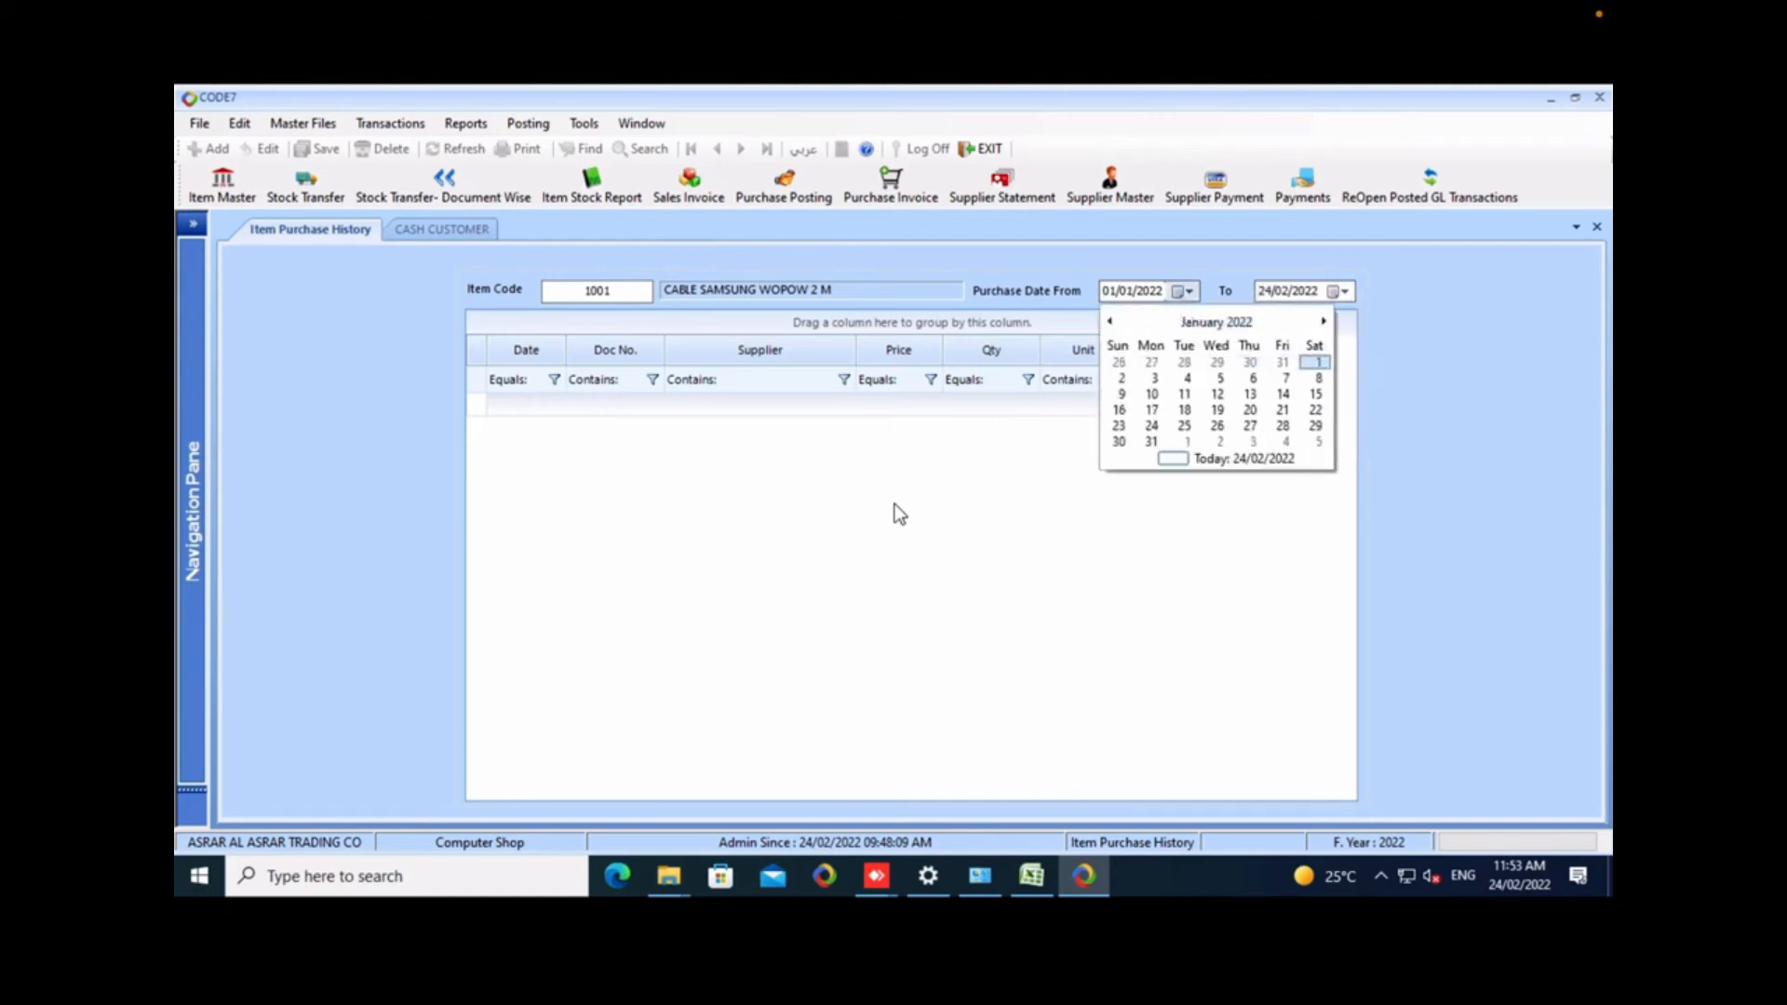
click(1309, 363)
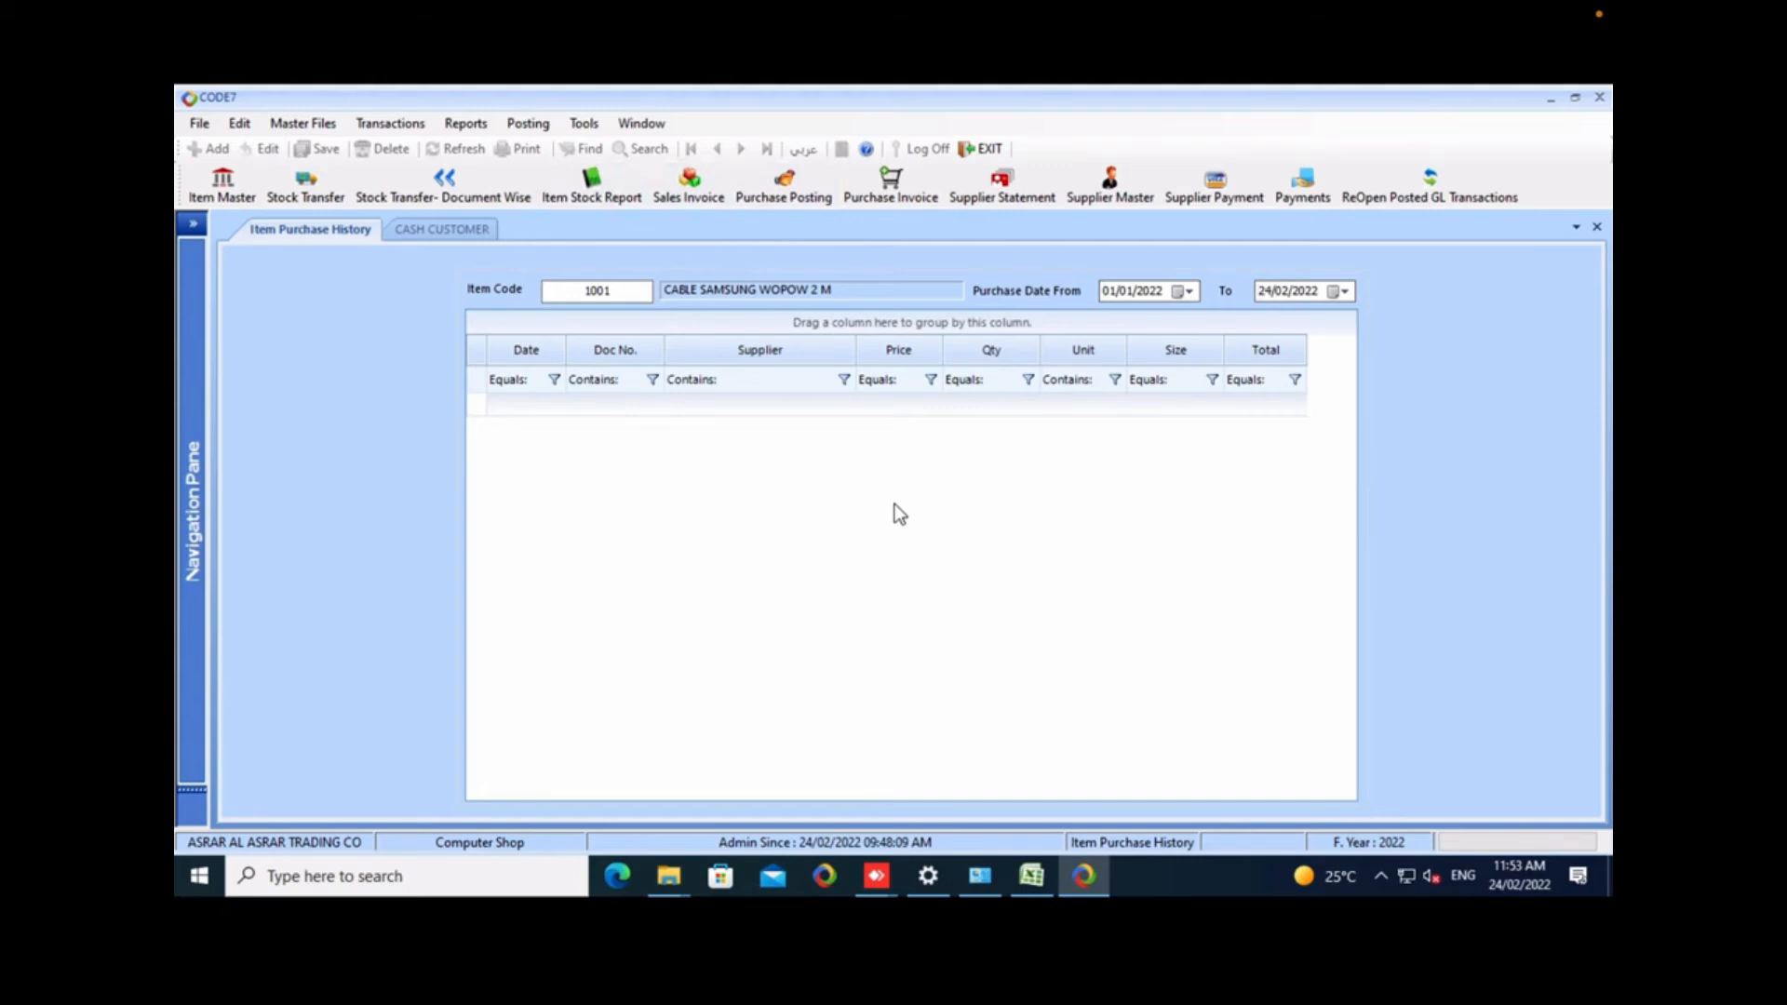
right_click(241, 237)
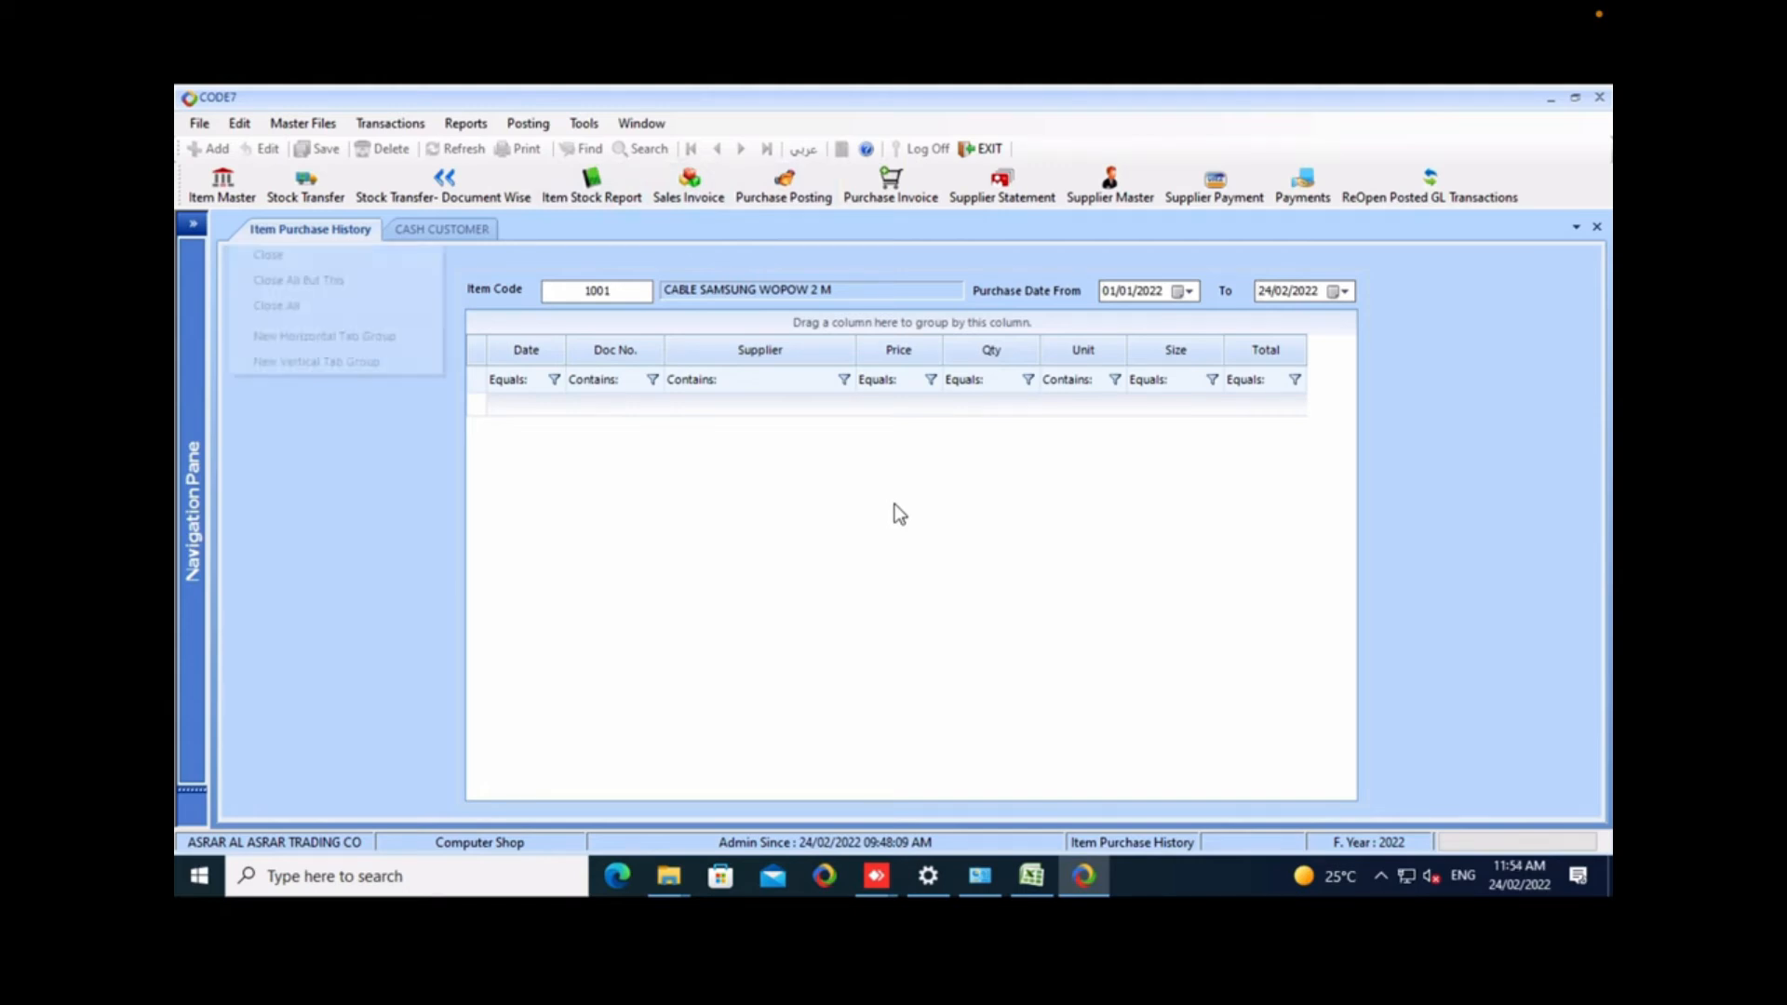
click(269, 256)
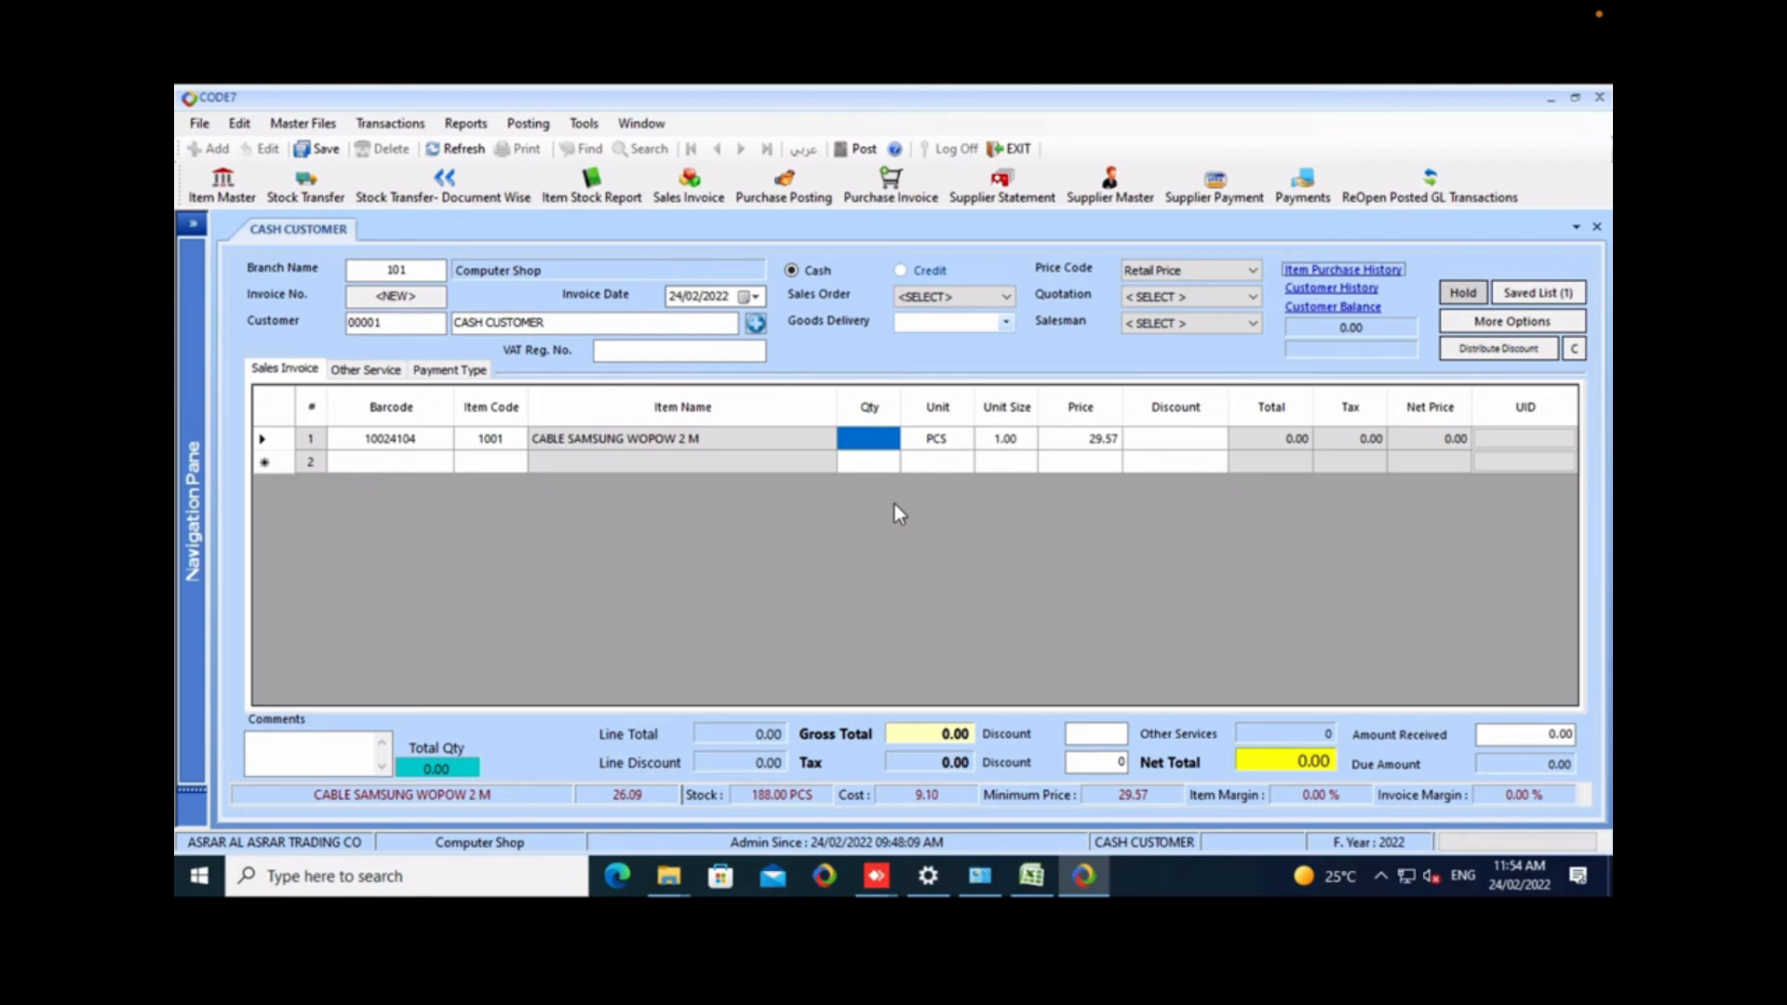
Put the cash invoice on hold, return to it and check the auto-saved documents.
click(1463, 292)
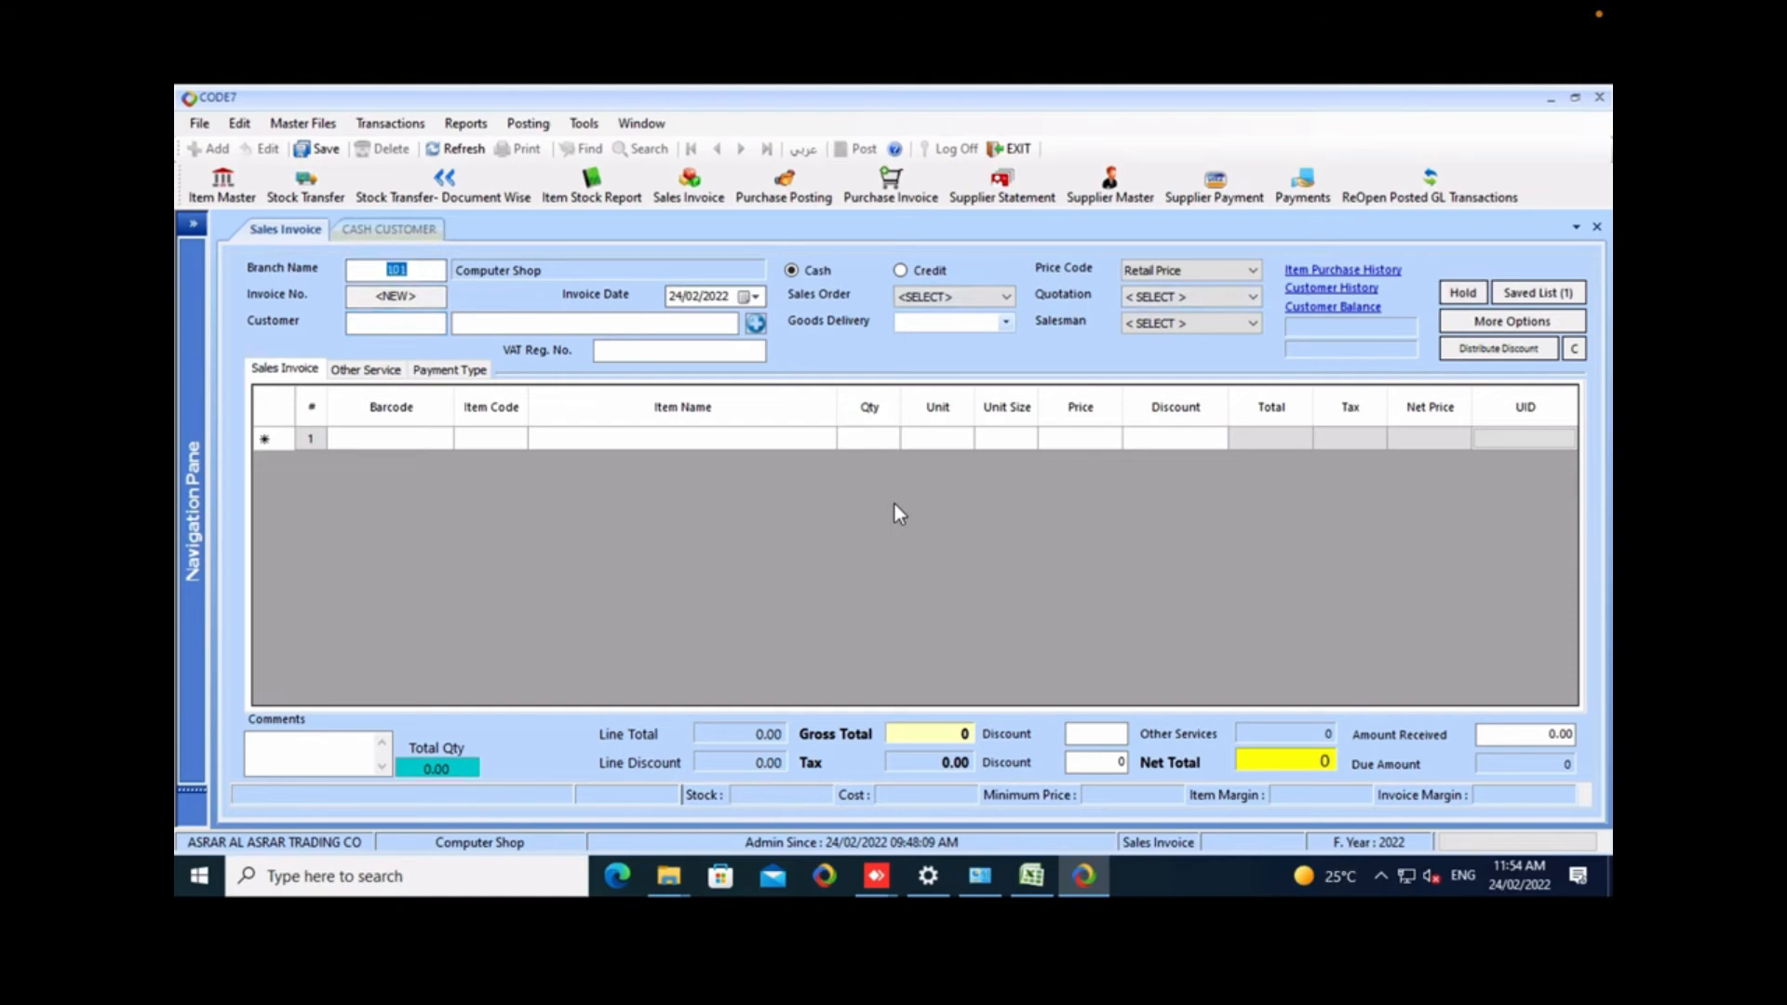
key(ctrl+Tab)
key(ctrl+Tab)
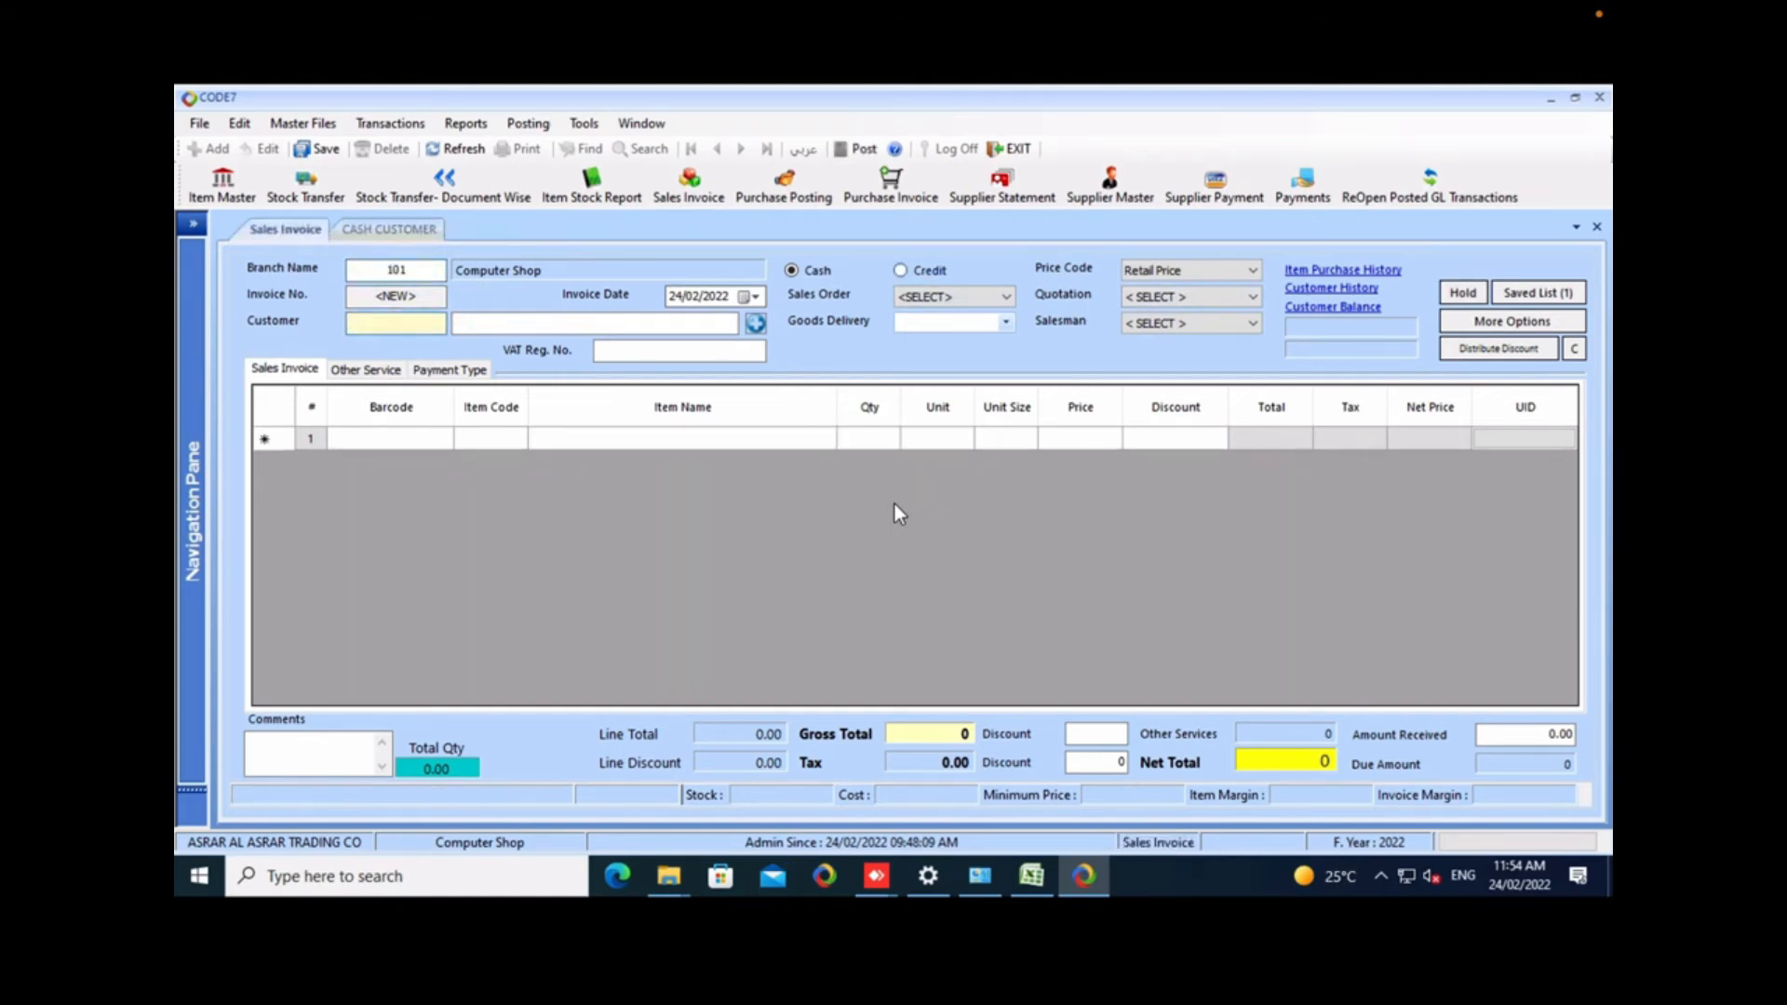
key(ctrl+Tab)
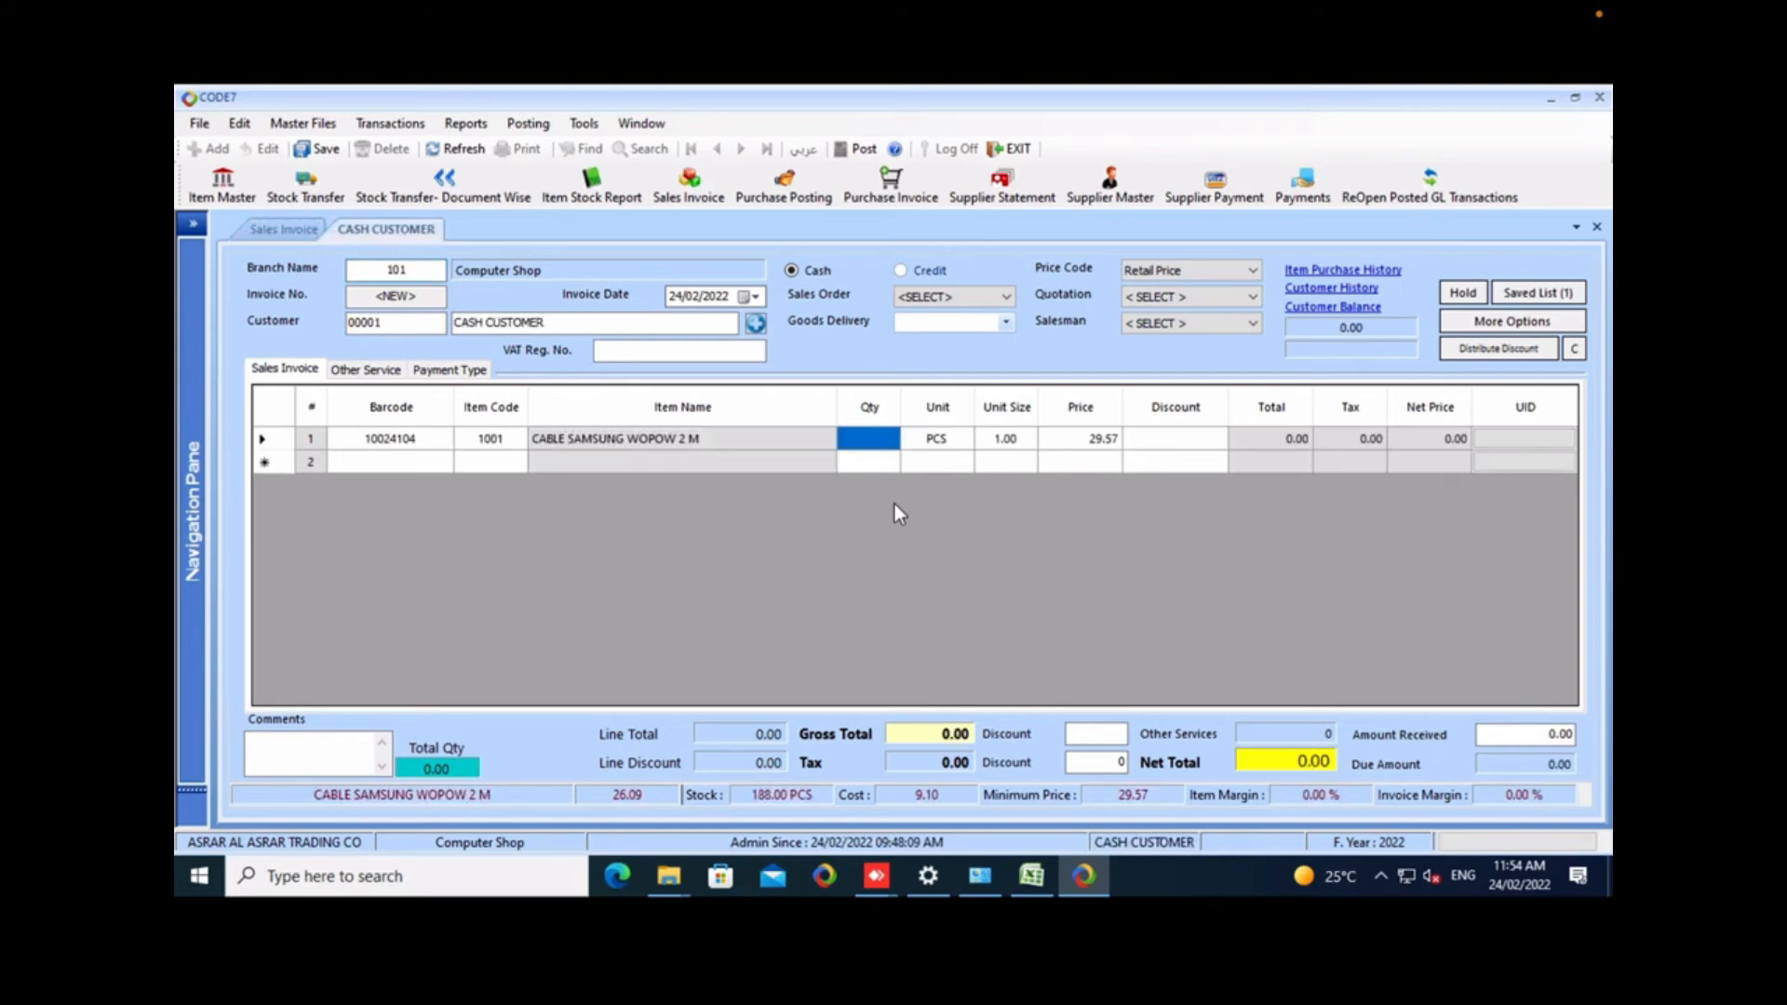
click(1538, 293)
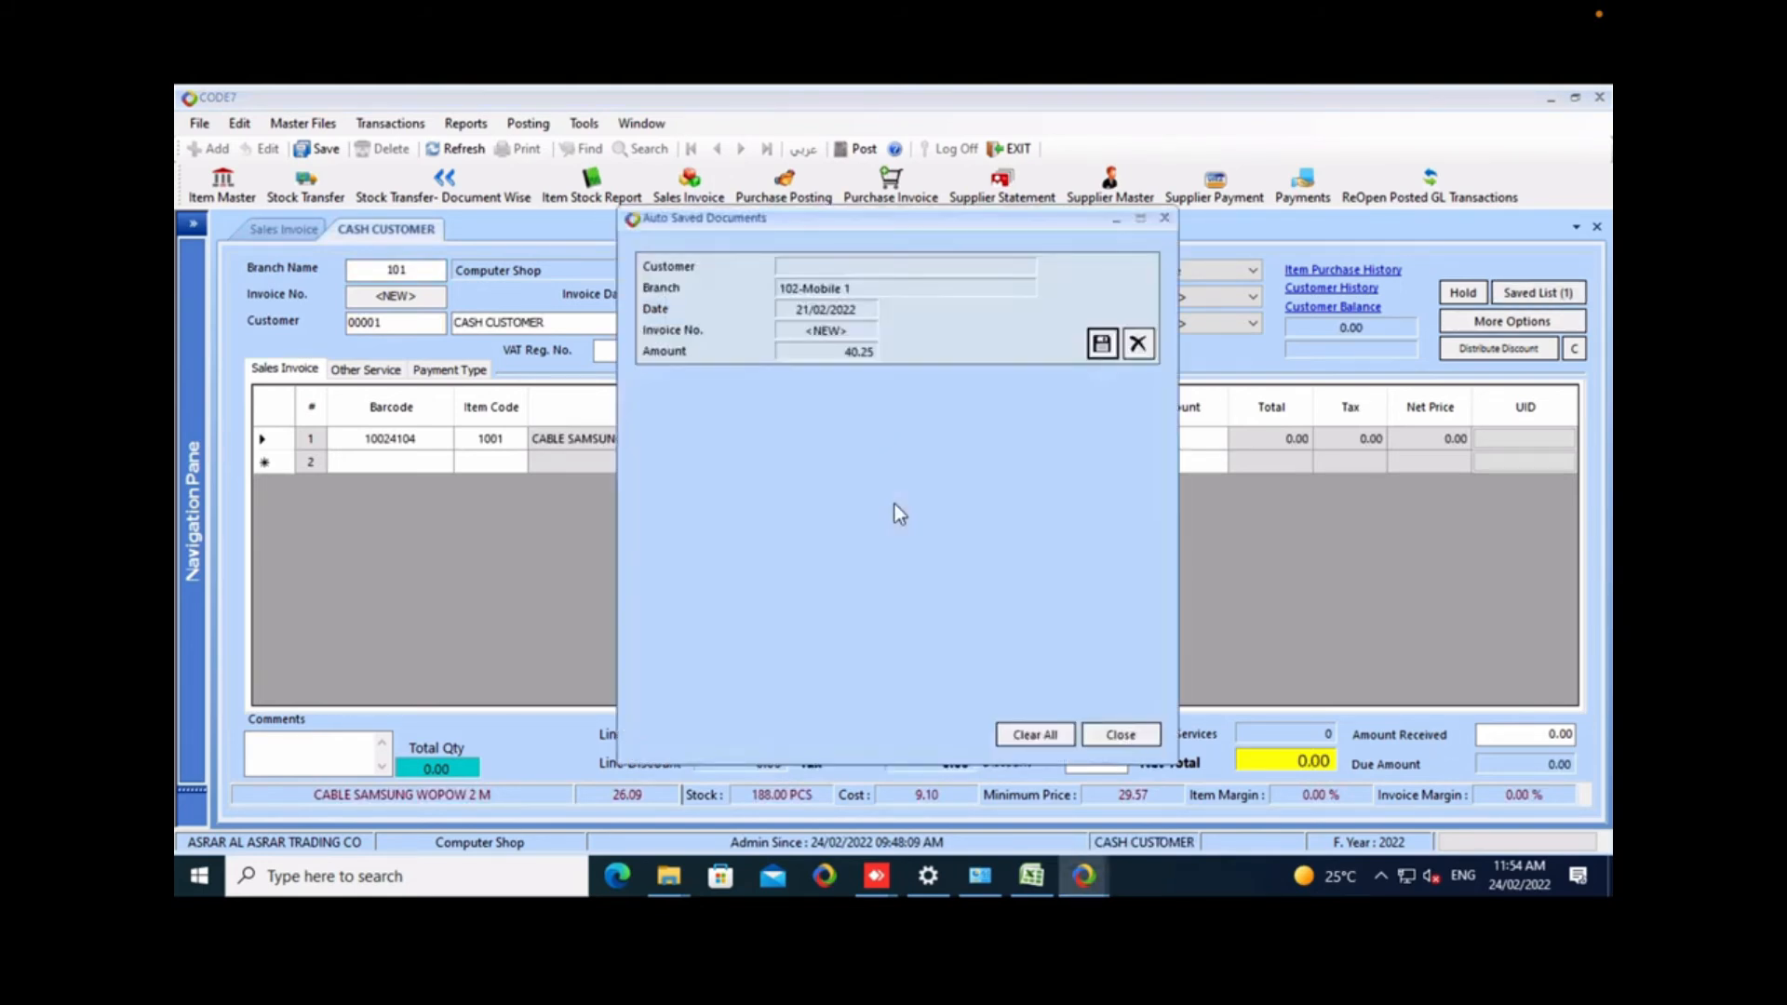
click(1120, 735)
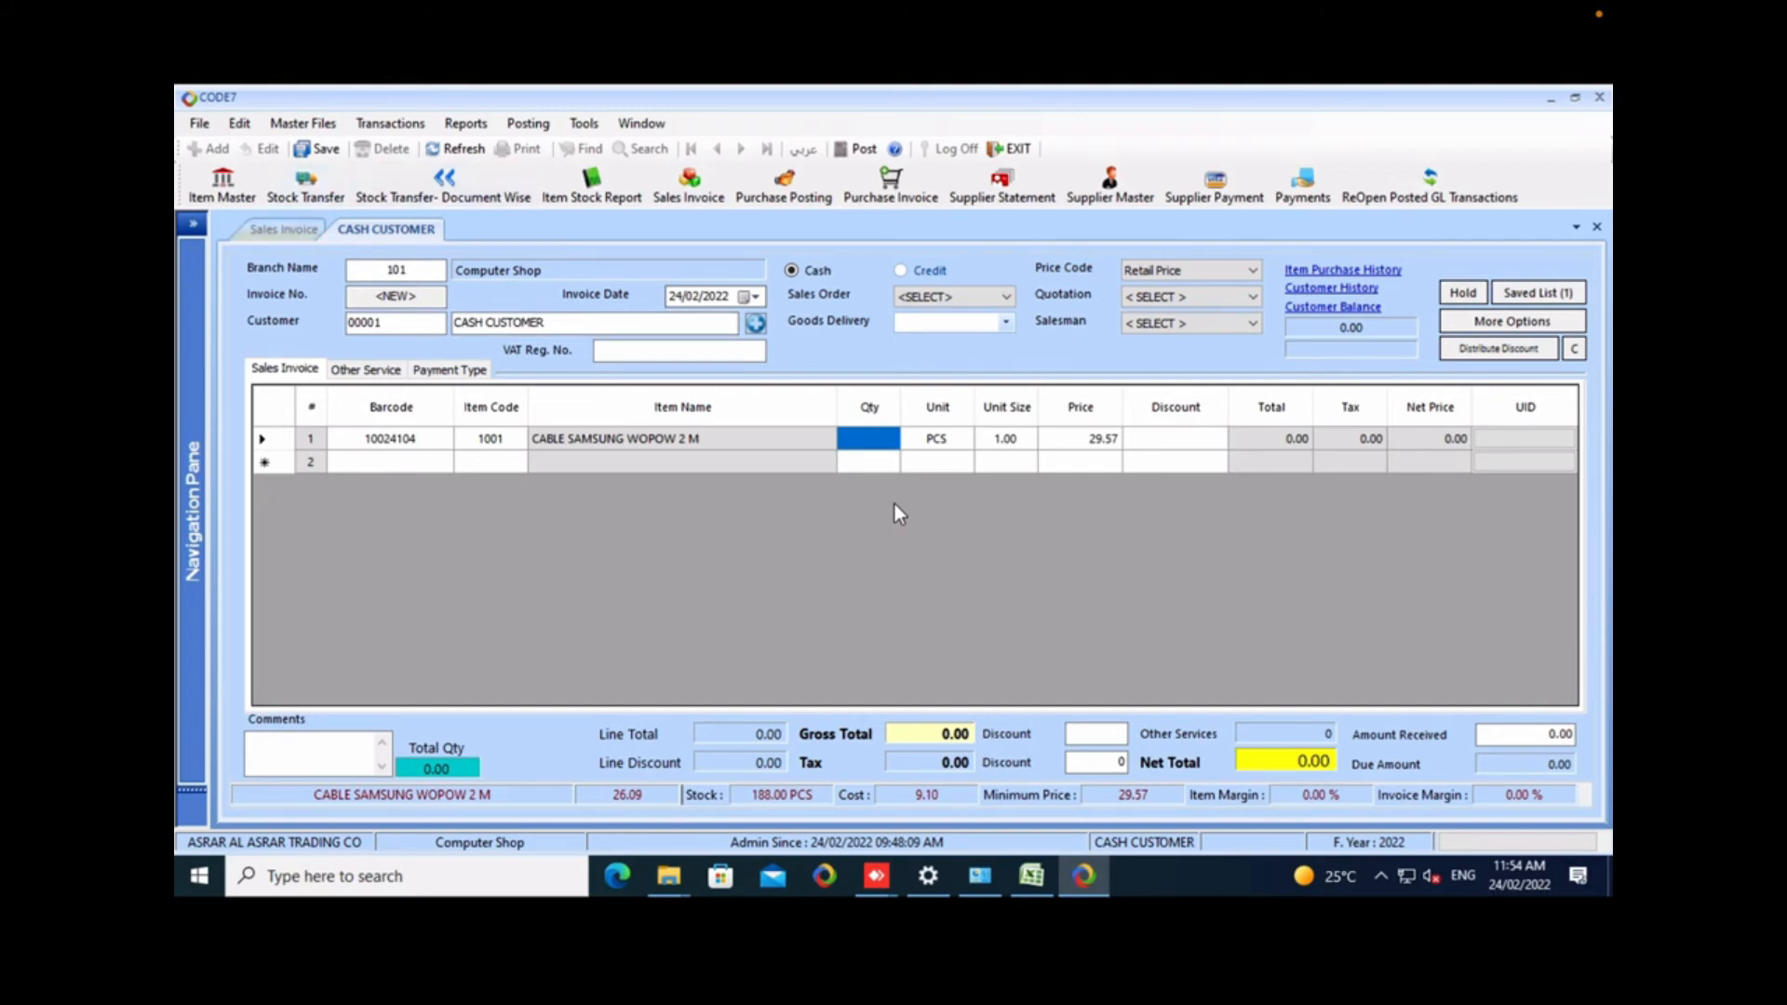
Discard the cash customer's invoice and close both open sales invoice forms.
key(F5)
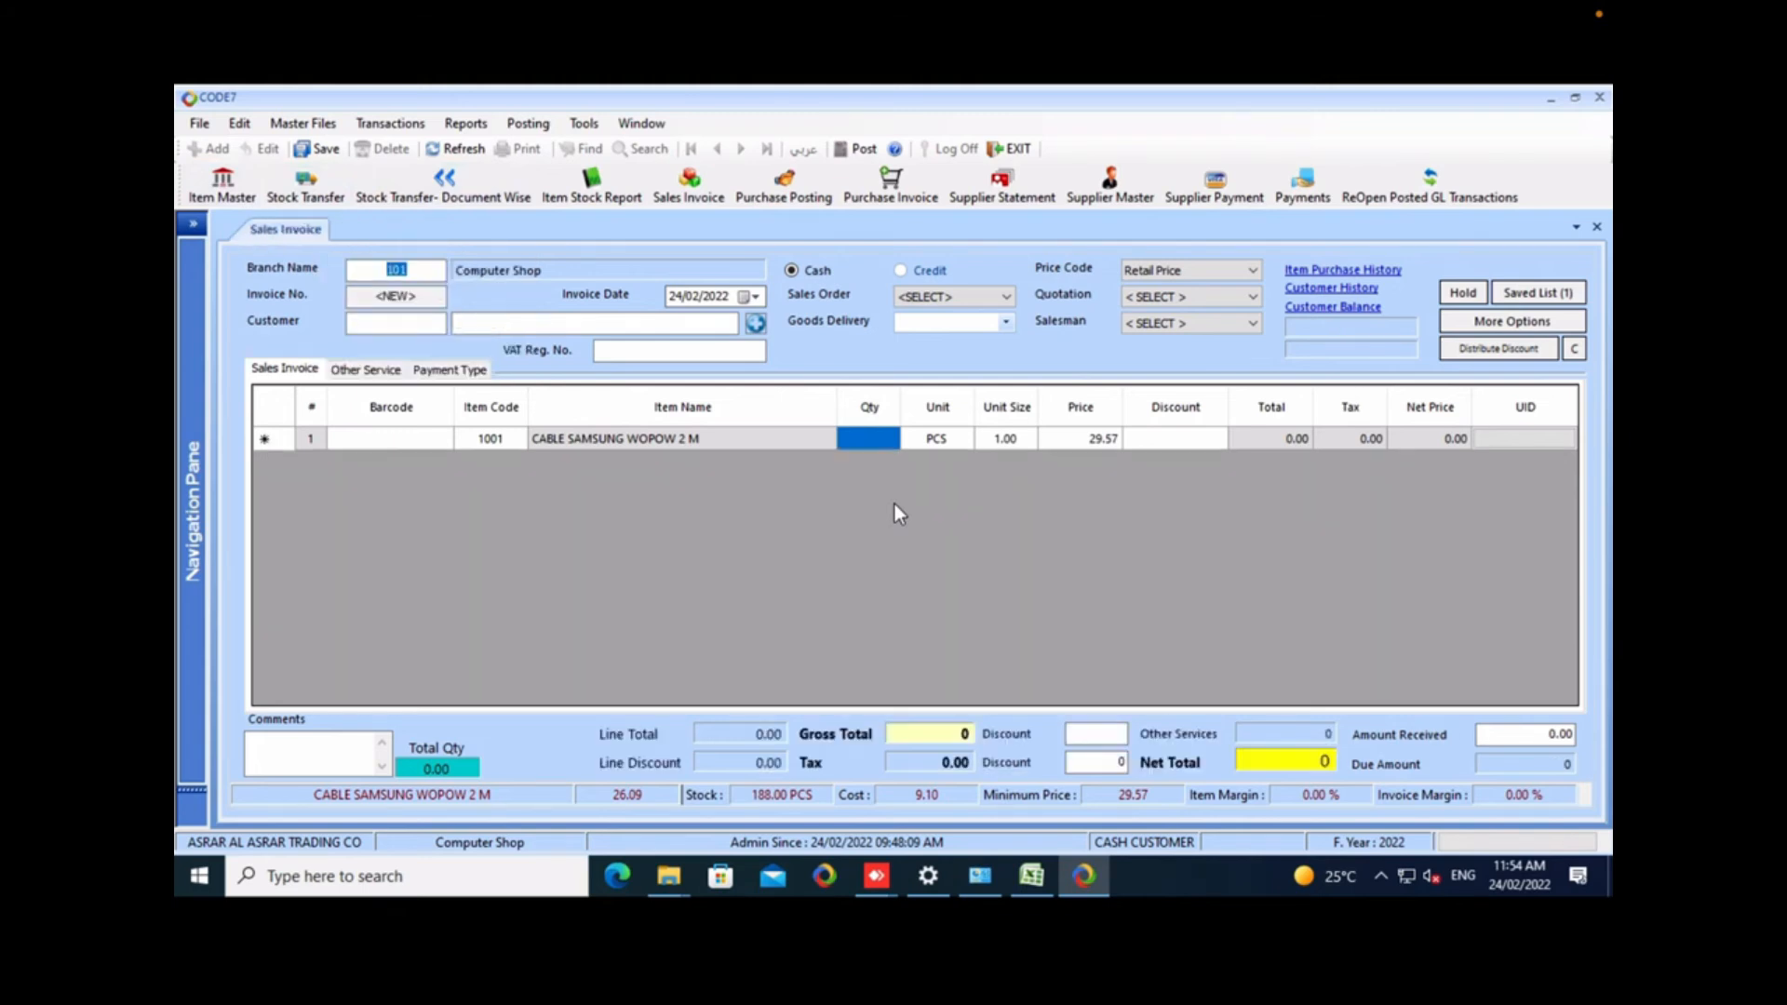
key(alt+minus)
key(Return)
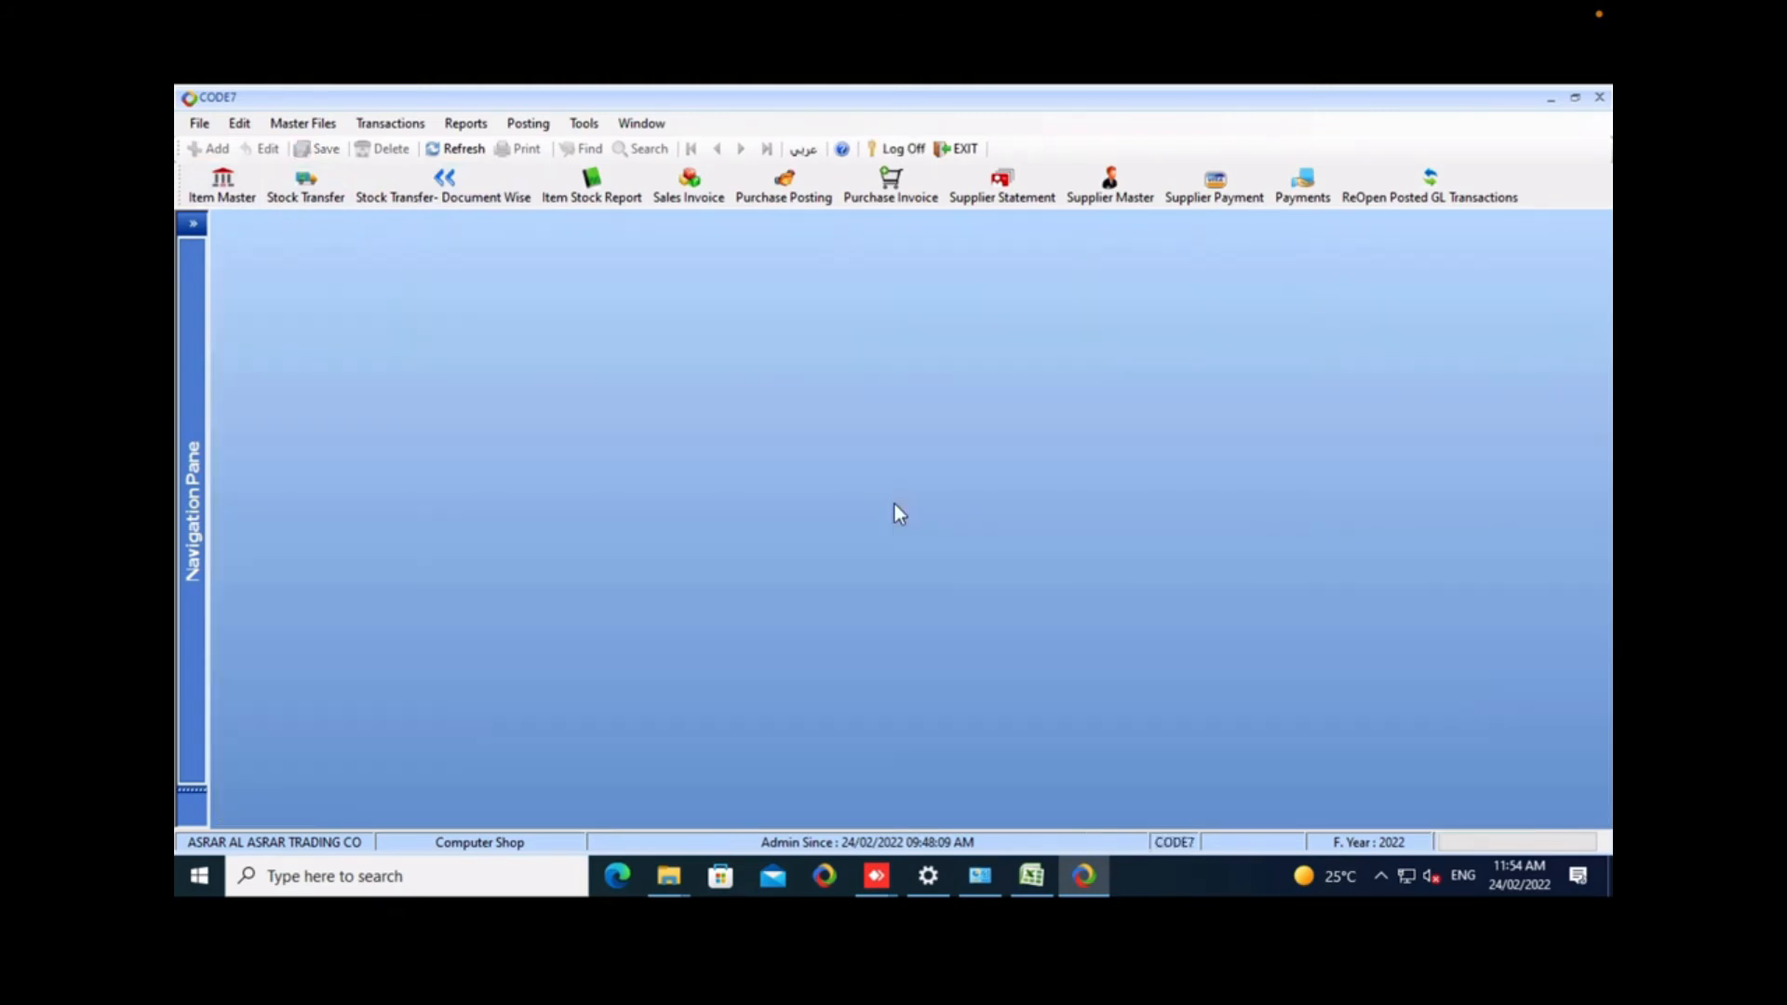
Open the Sales Return form and start a new return for branch 101.
key(alt+t)
key(Down)
key(Return)
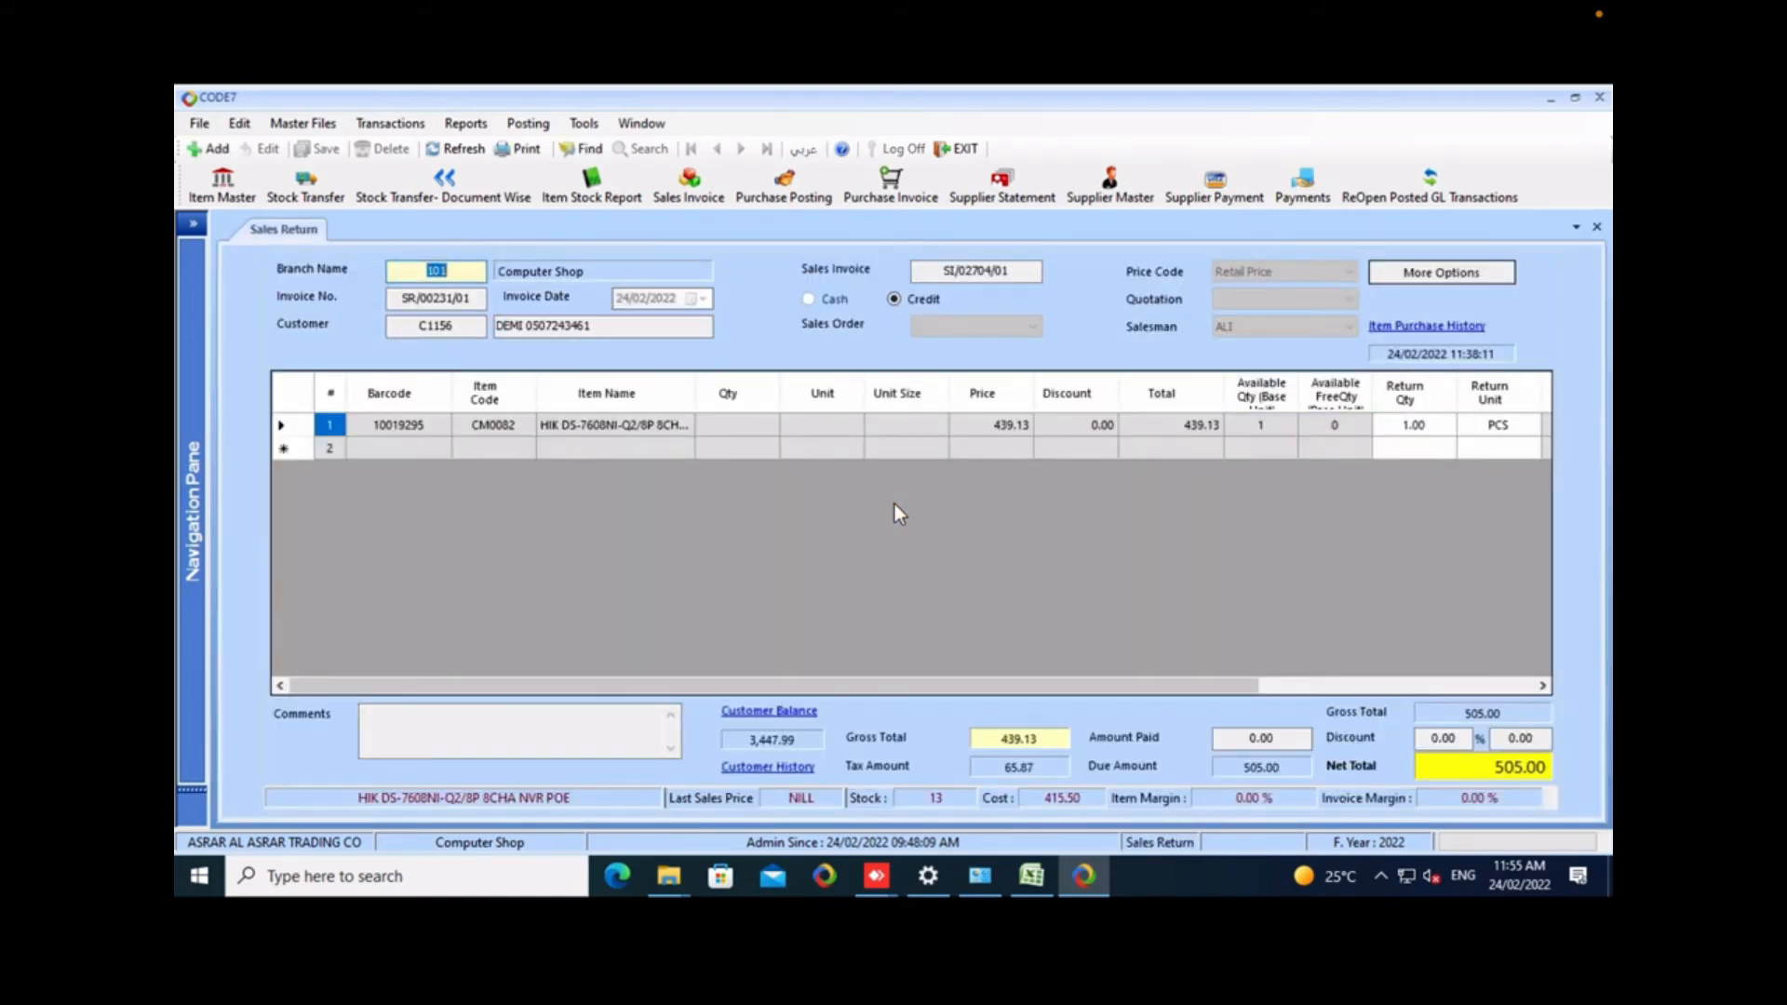
click(219, 150)
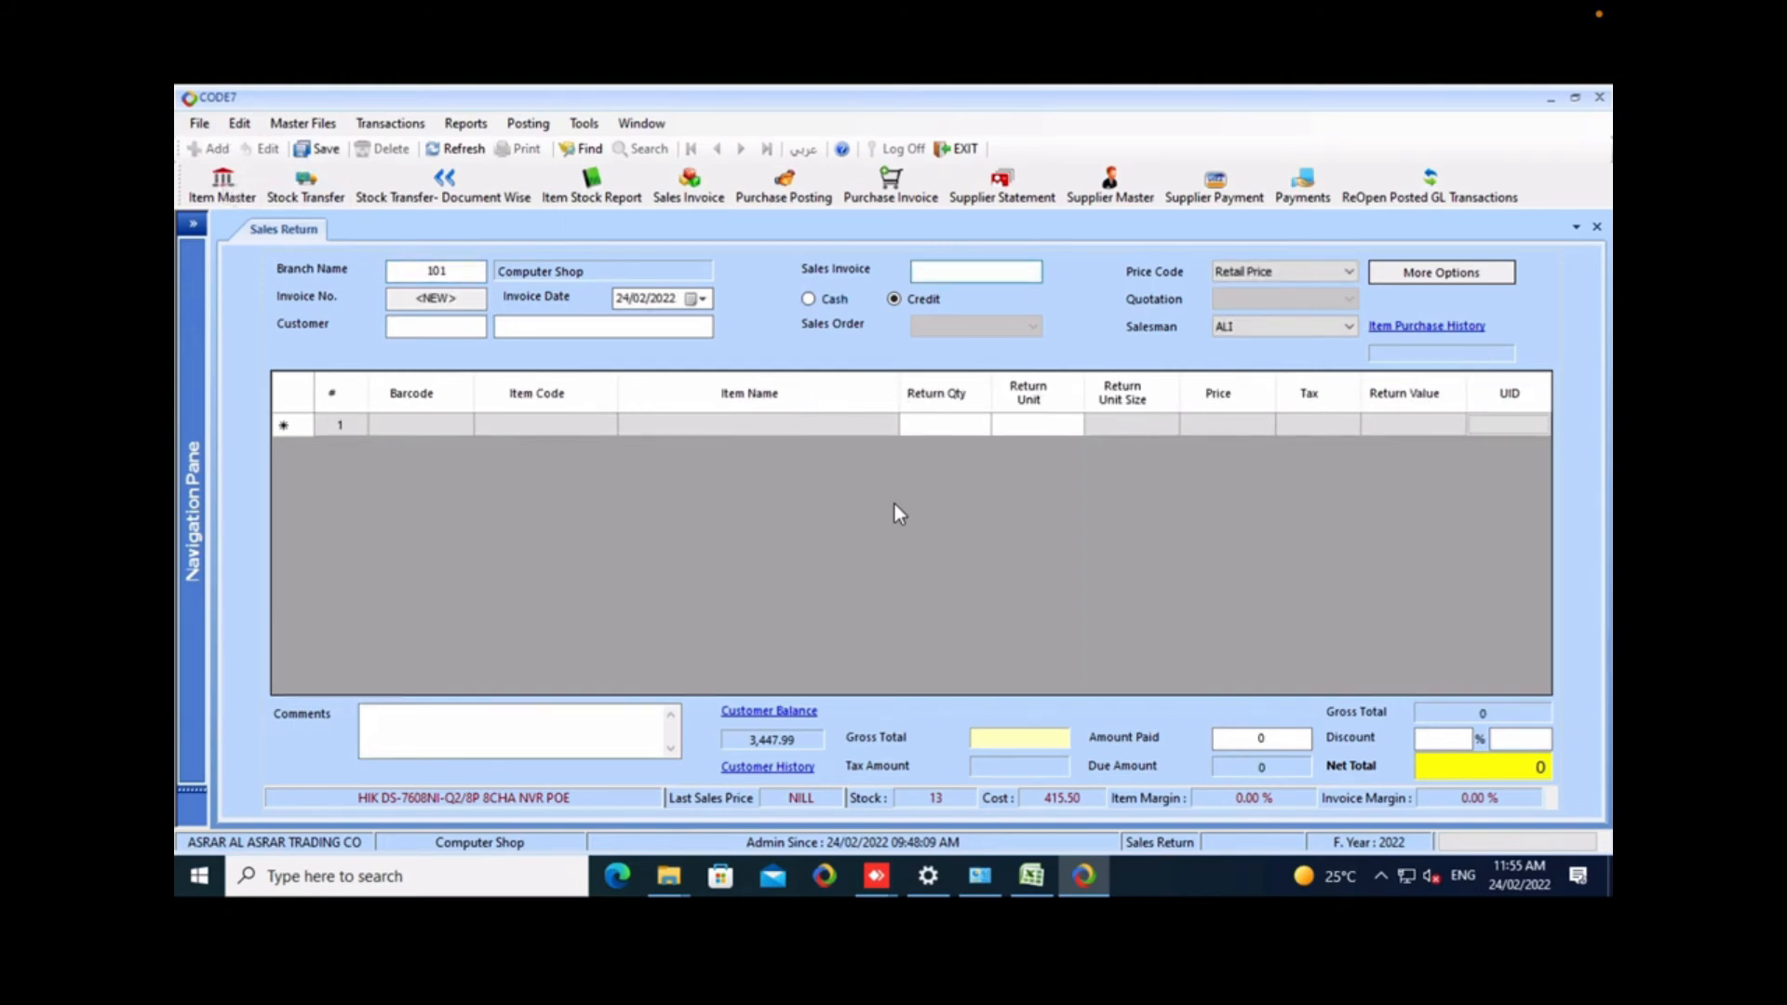
Open the Sales Invoices report and filter it by the item CABLE SAMSUNG WOPOW 2 M.
click(466, 123)
mouse_move(507, 333)
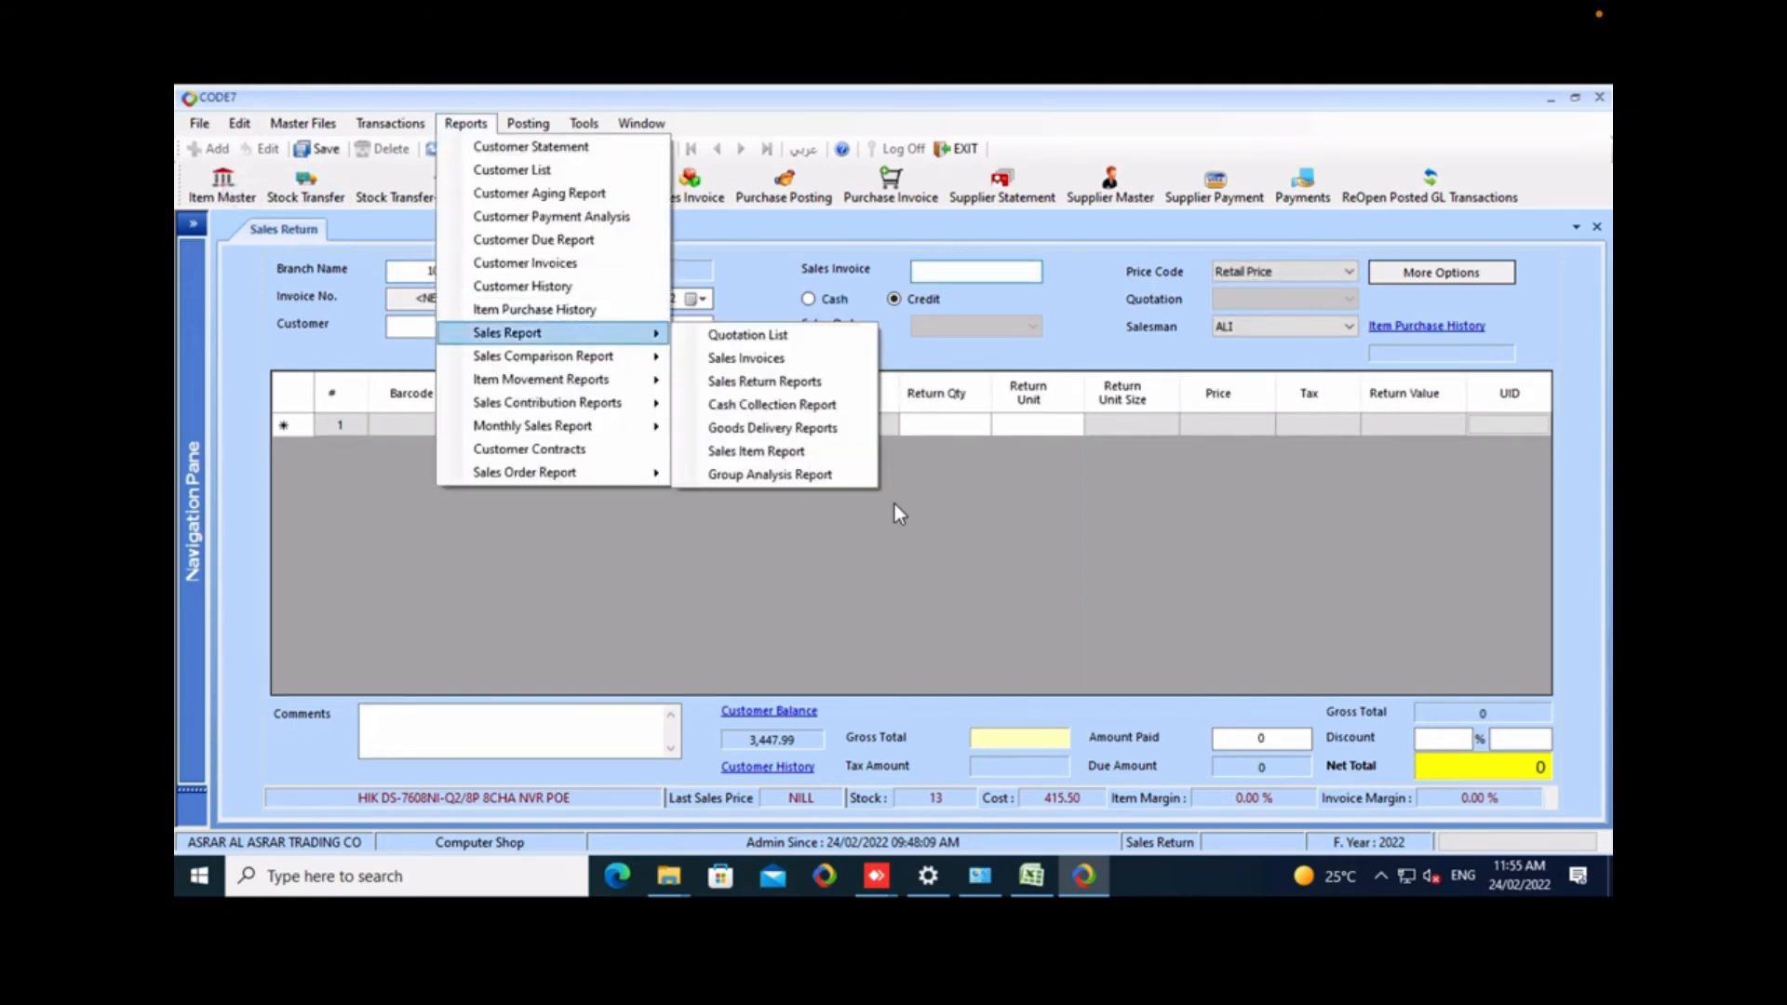
click(747, 357)
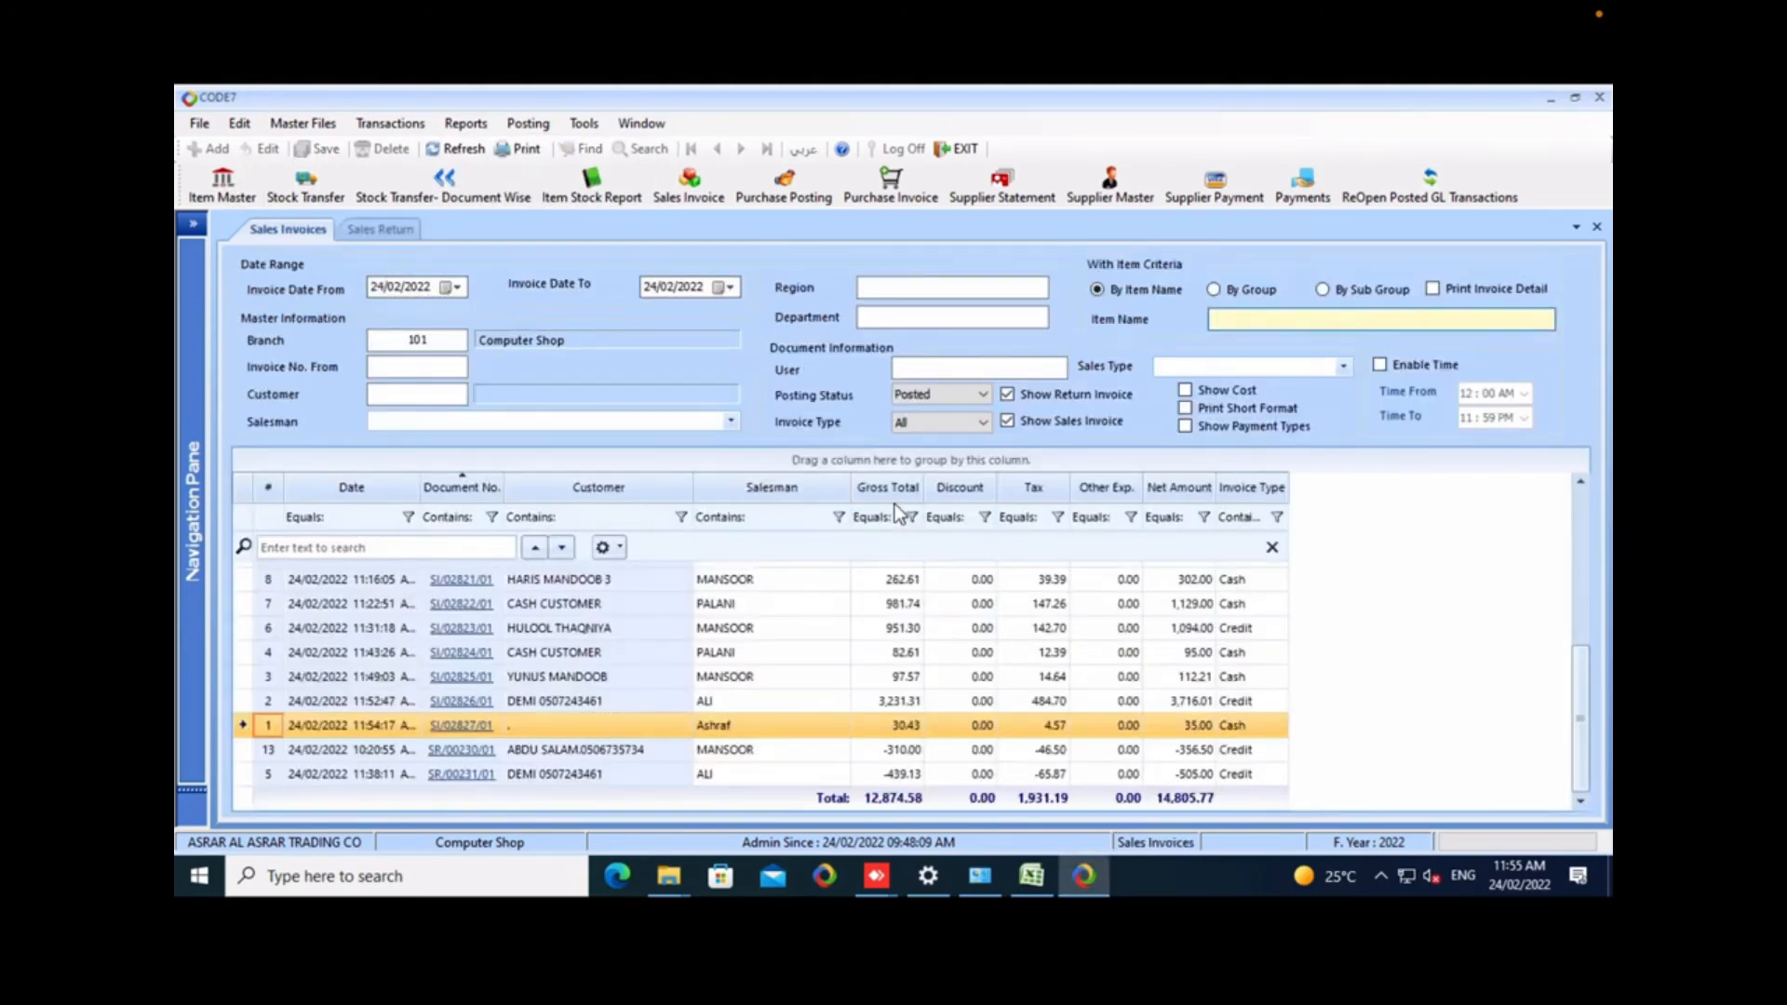
text(a)
key(Return)
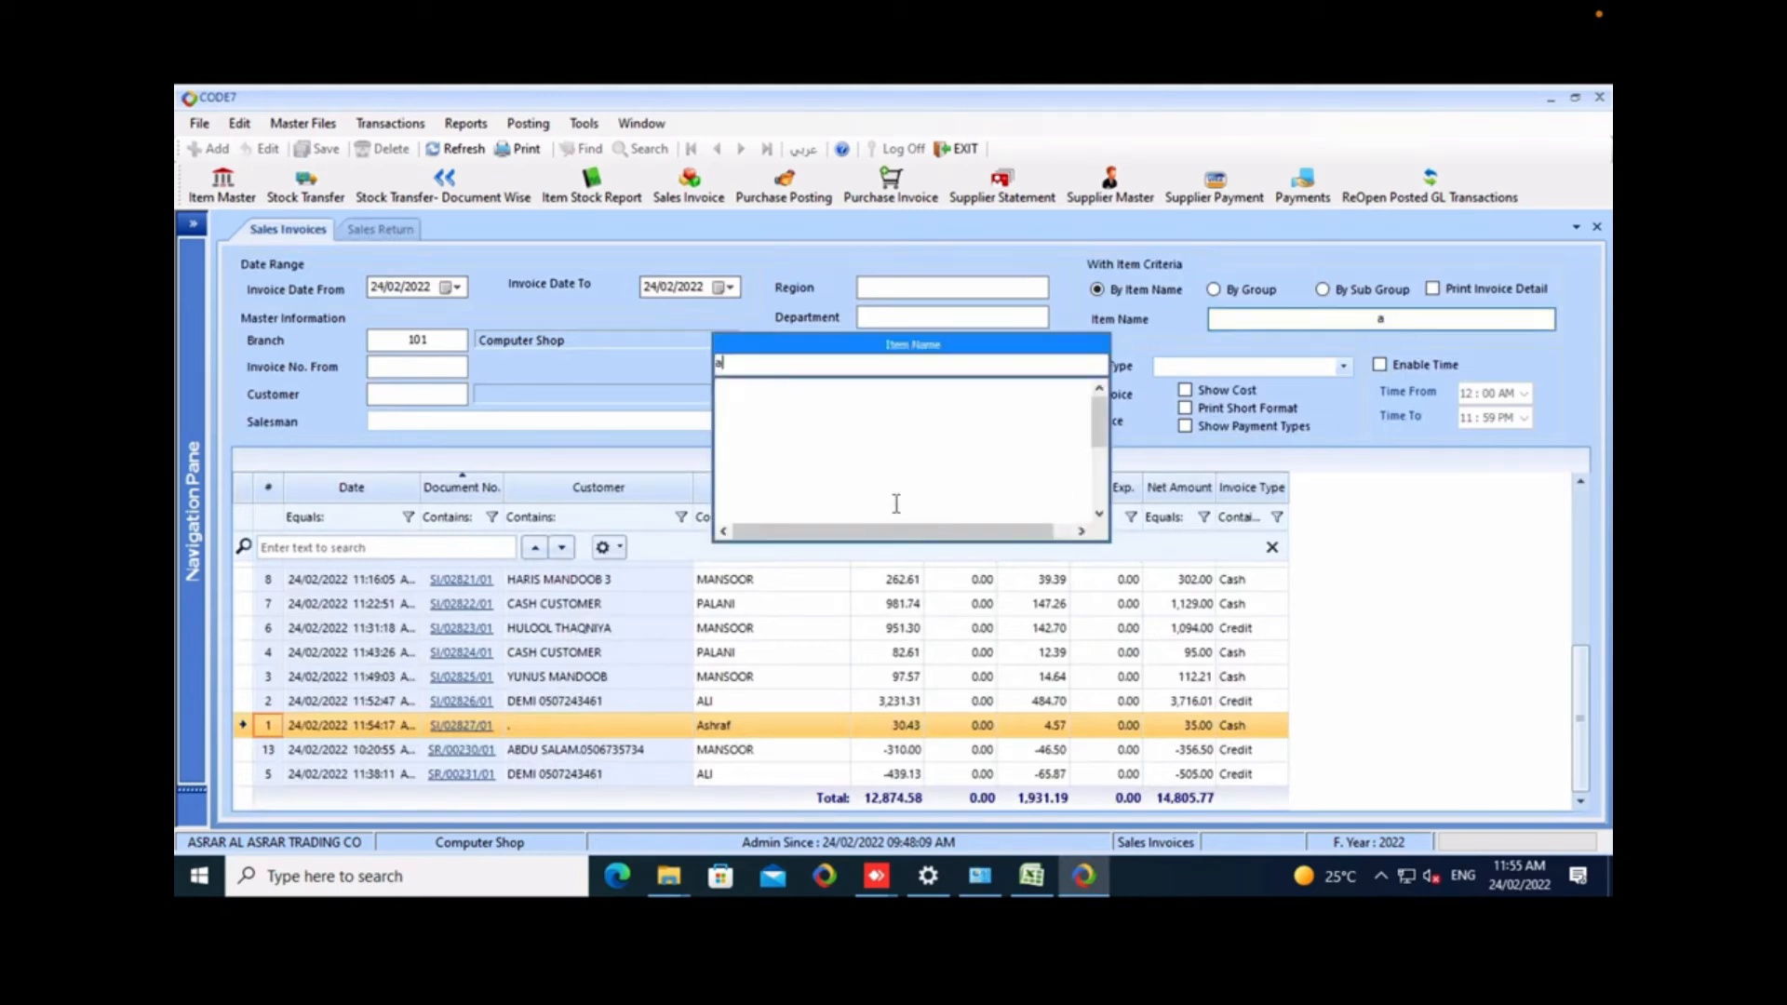
key(Return)
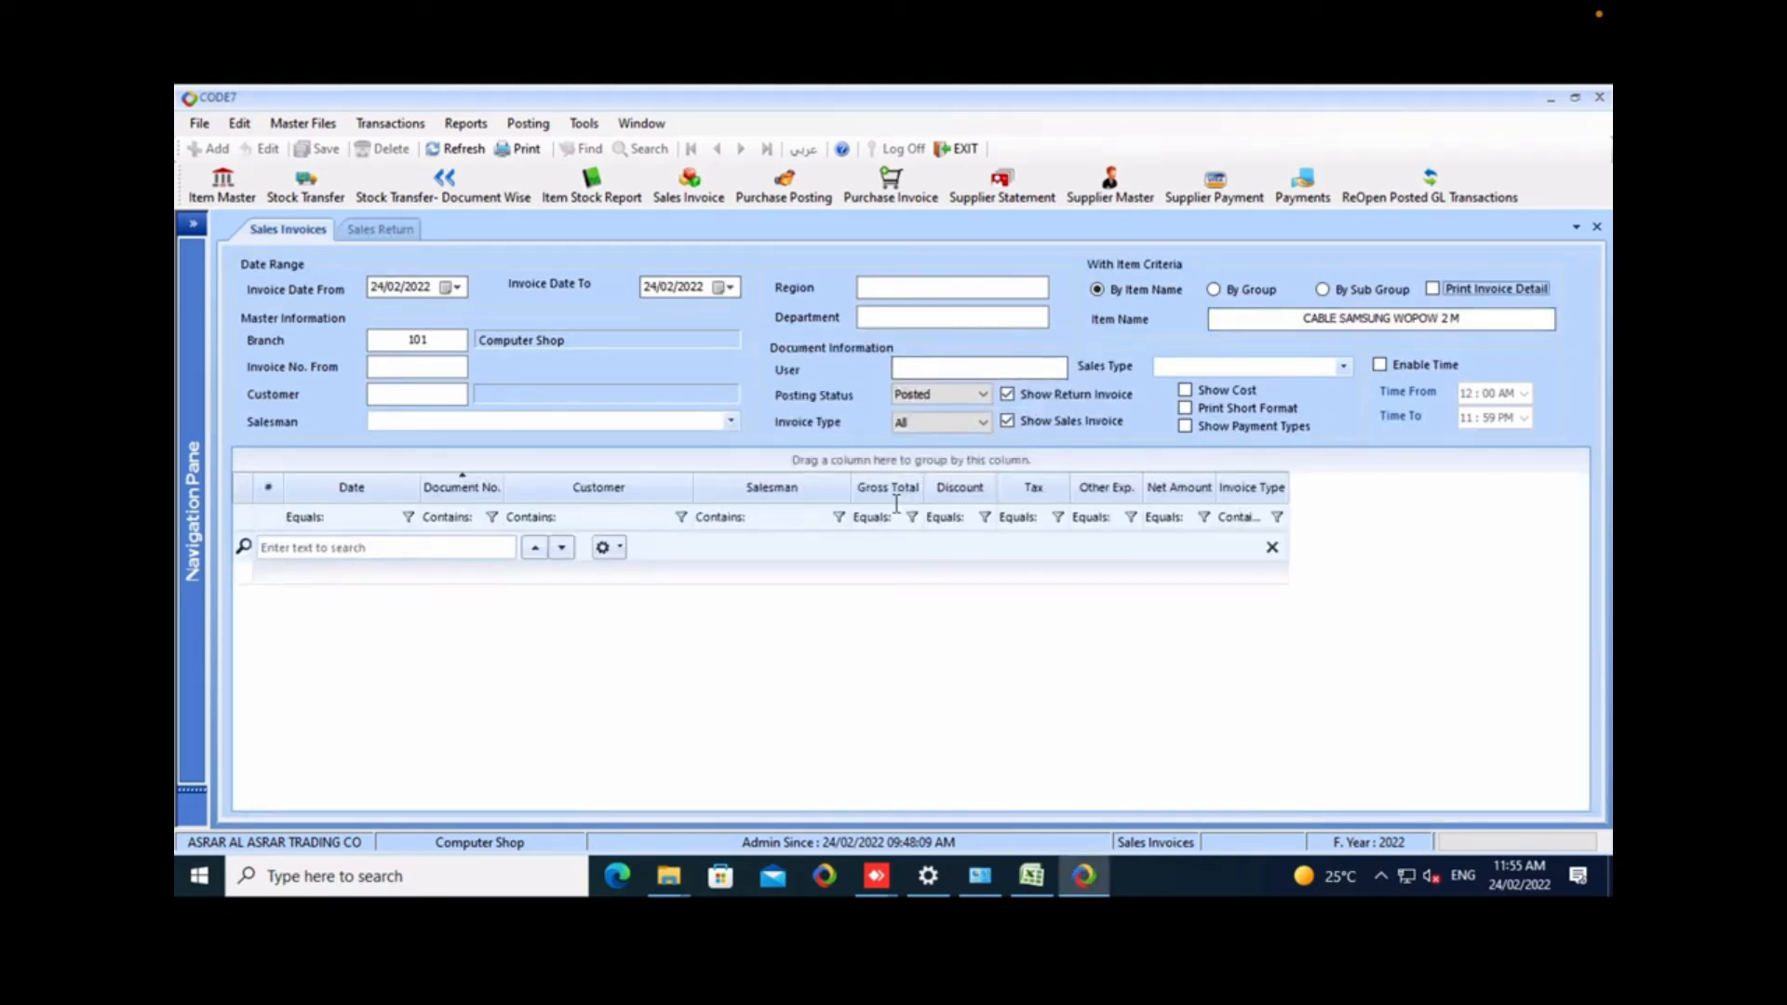
Set the report's invoice start date to 01/01/2022 and refresh the list of matching invoices.
click(457, 287)
click(377, 317)
click(377, 317)
click(592, 317)
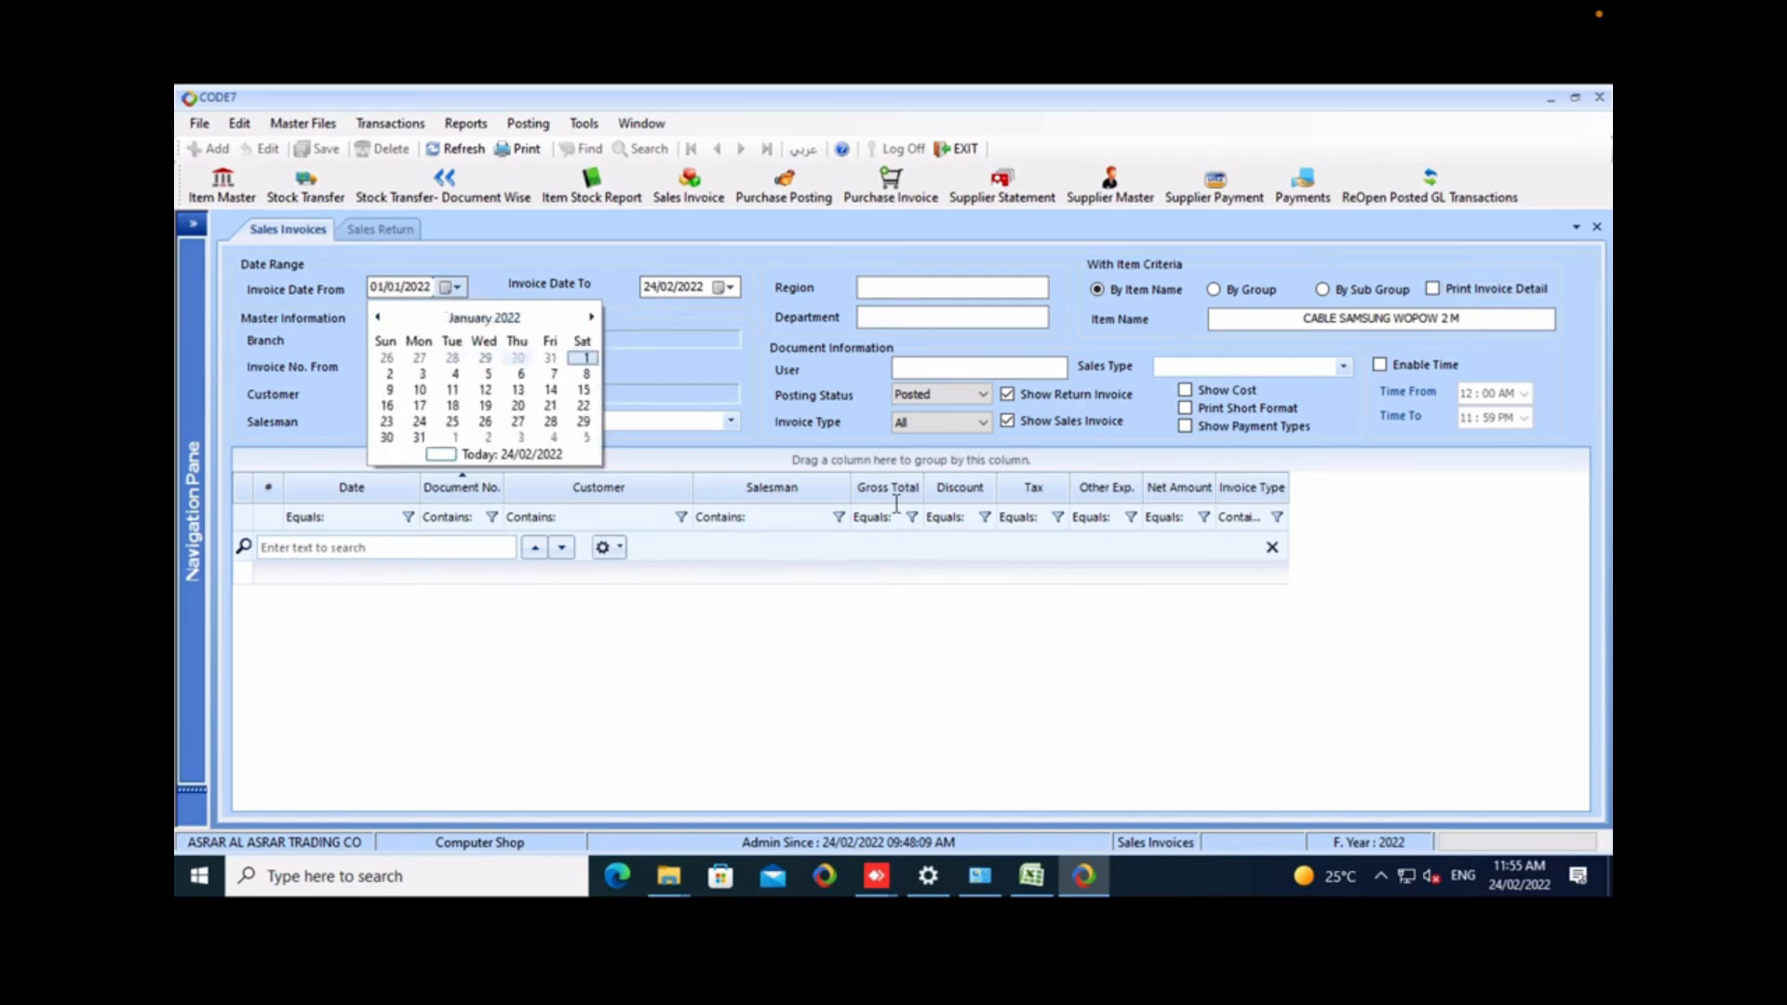
click(586, 358)
click(518, 148)
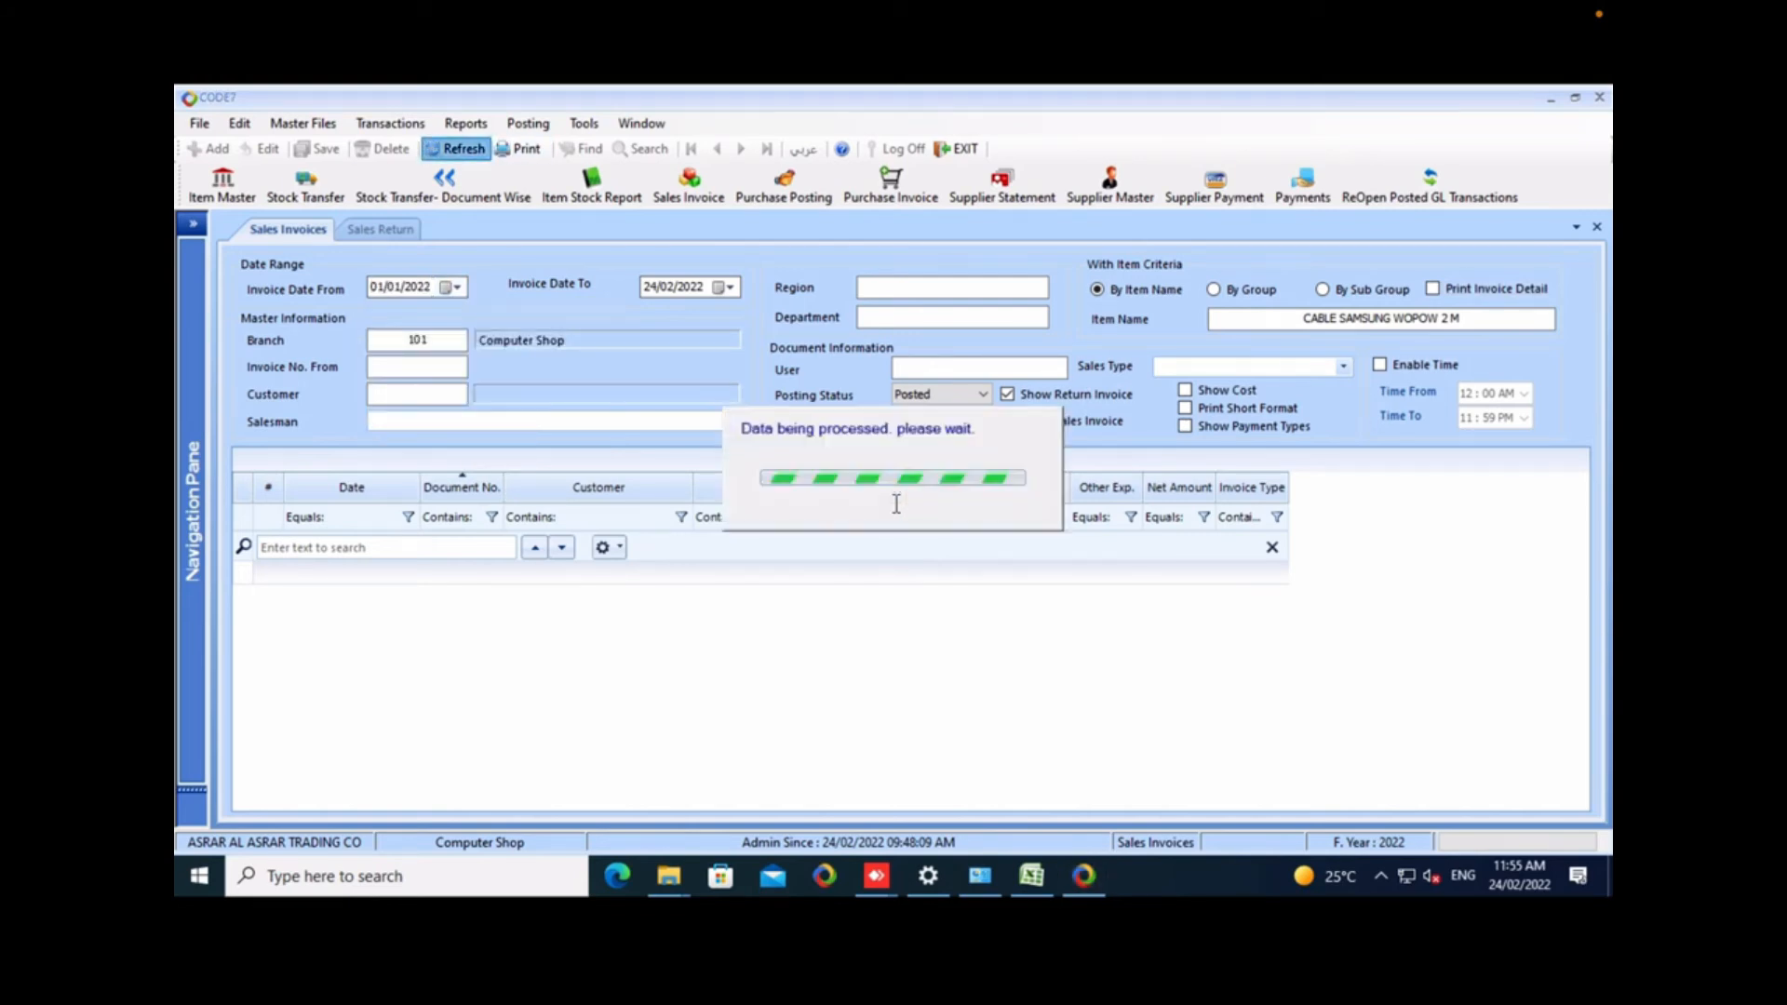
key(Tab)
key(Tab)
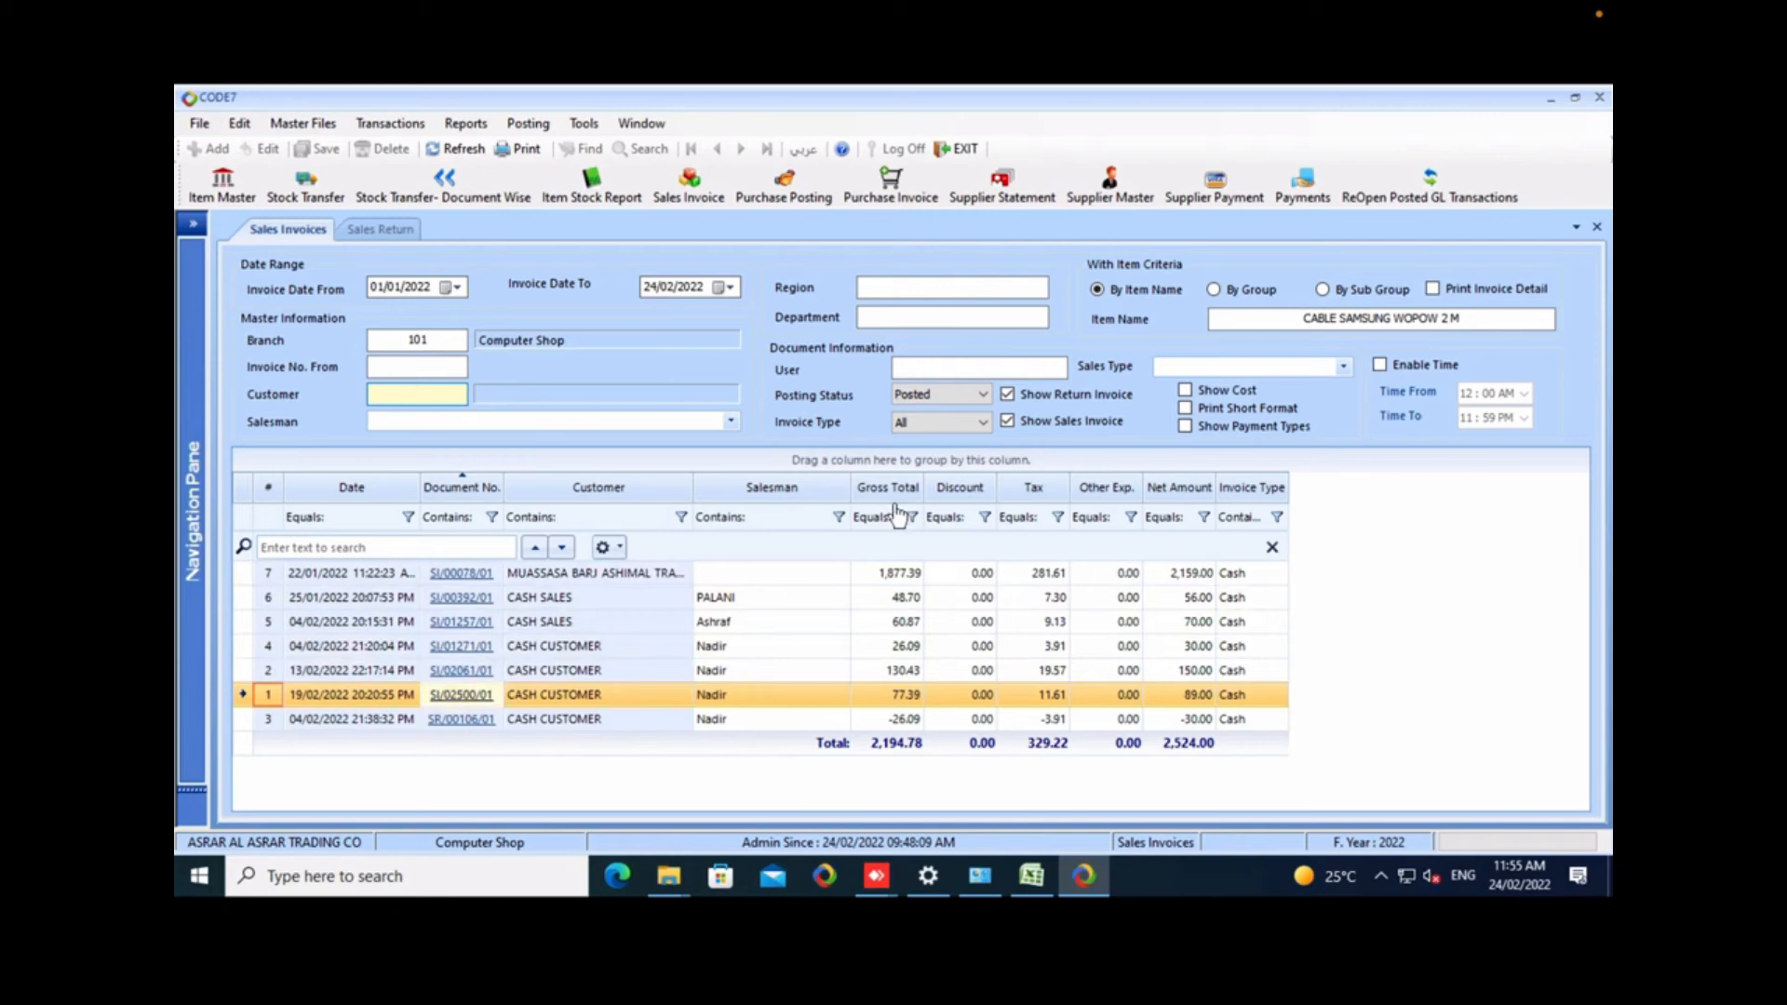
Copy the document number of the cash customer's 19/02/2022 invoice and load that invoice into the new sales return.
right_click(446, 696)
click(495, 710)
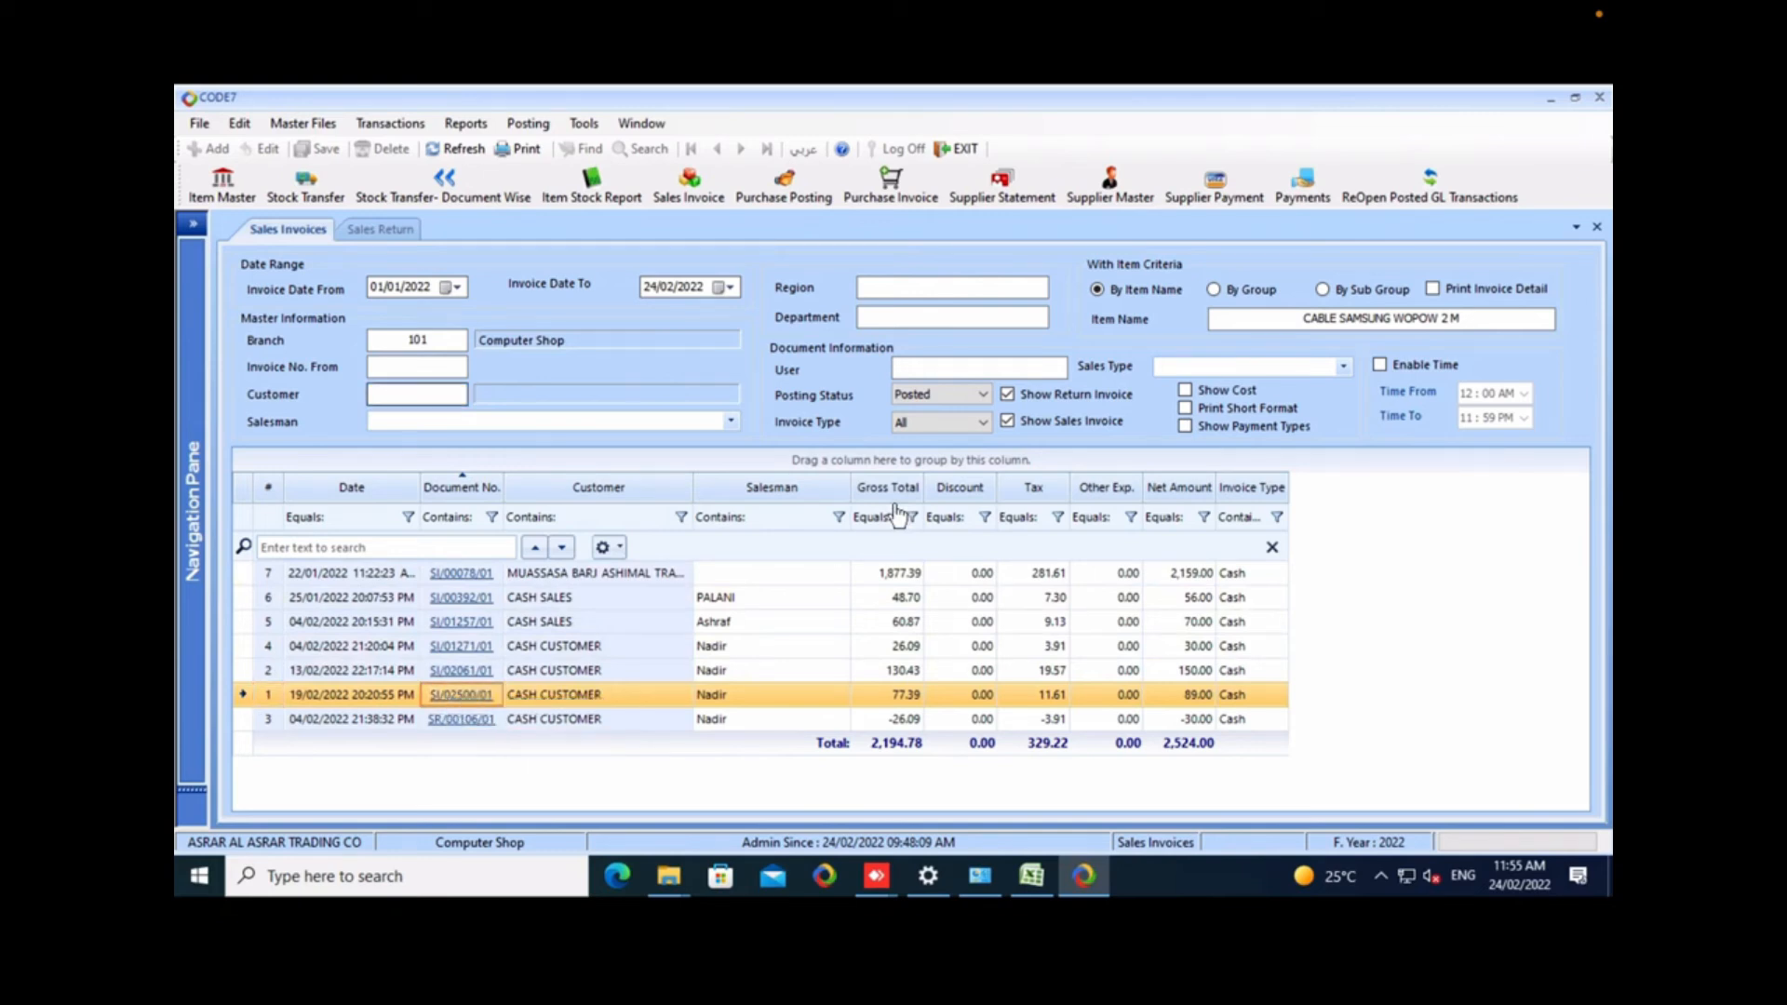
click(380, 230)
right_click(1002, 269)
click(1053, 358)
key(Return)
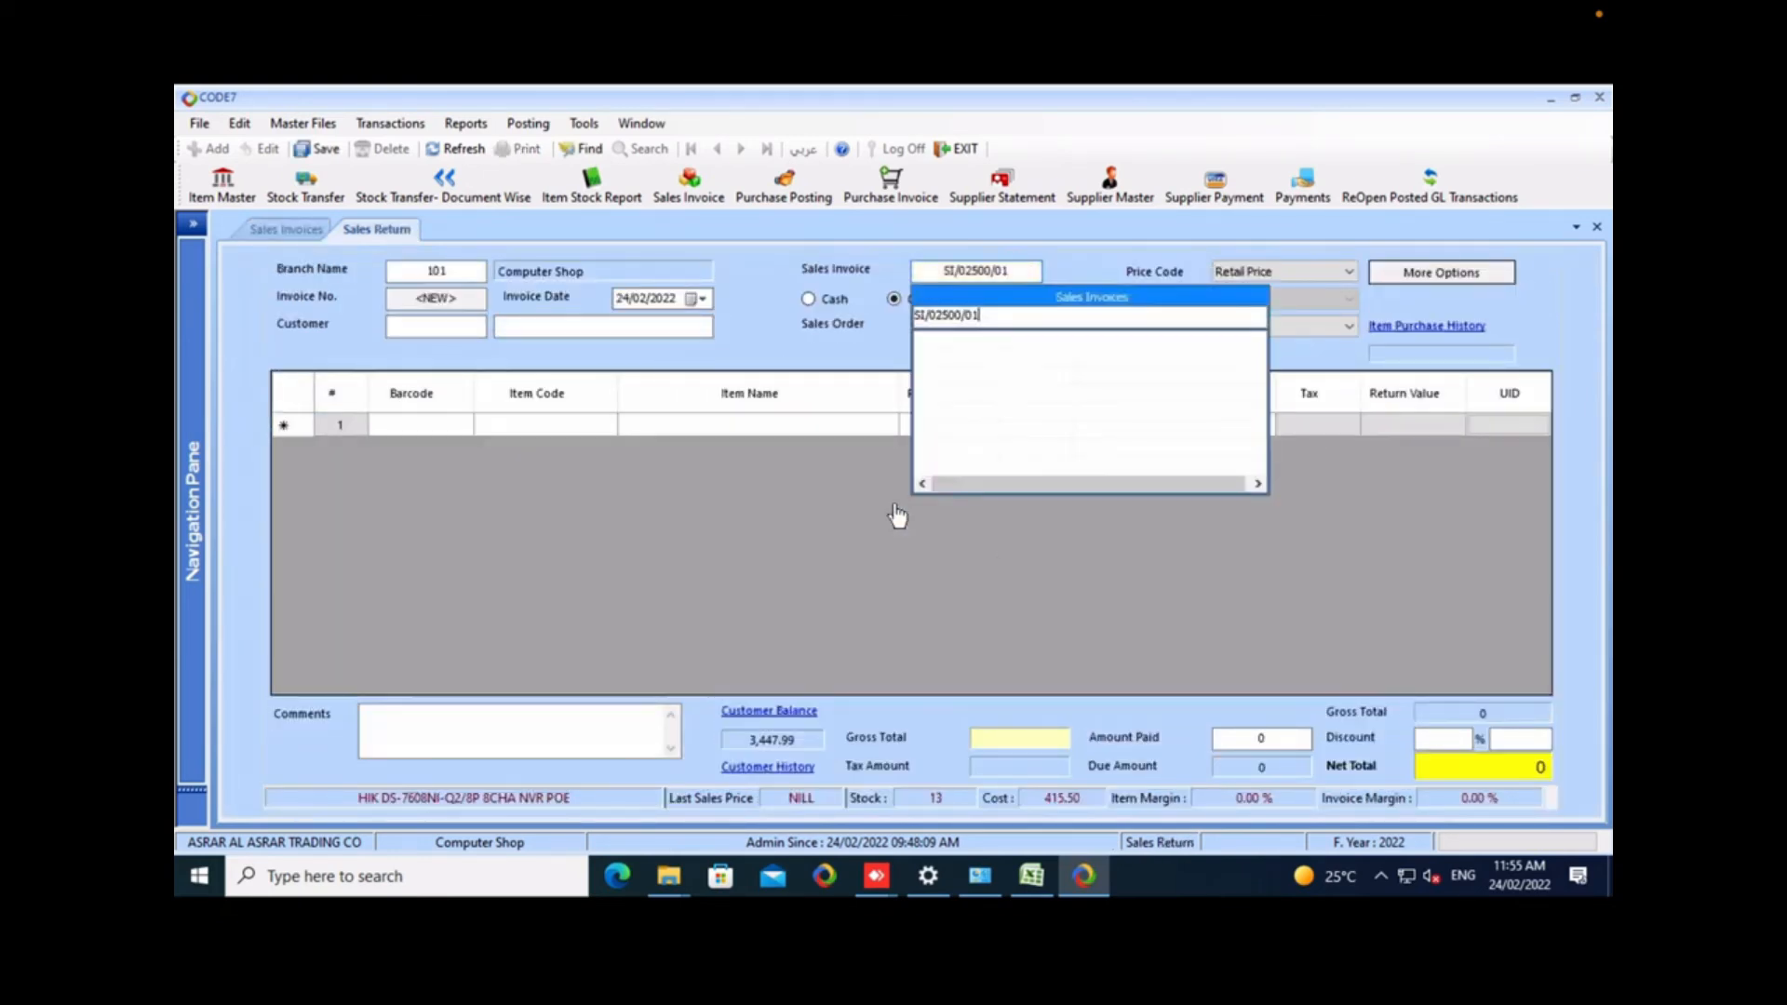
key(Return)
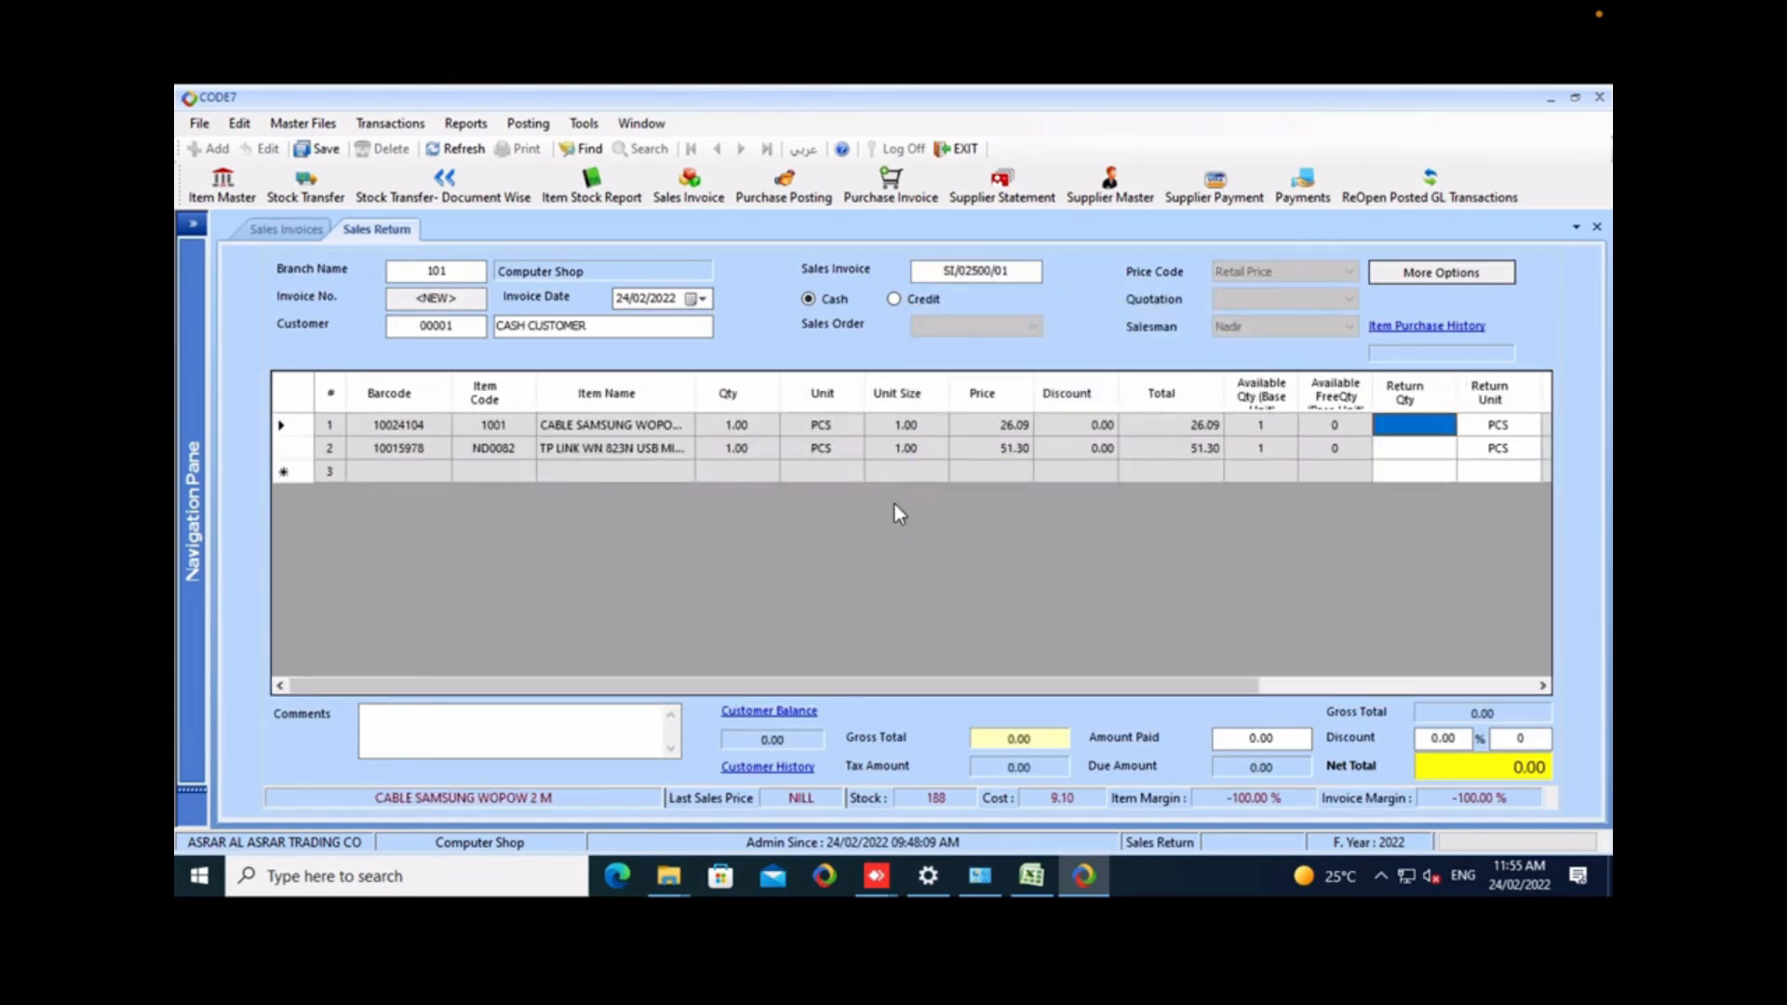
Set the return quantity of CABLE SAMSUNG WOPOW 2 M to 1 and try to save the return.
key(F2)
text(1)
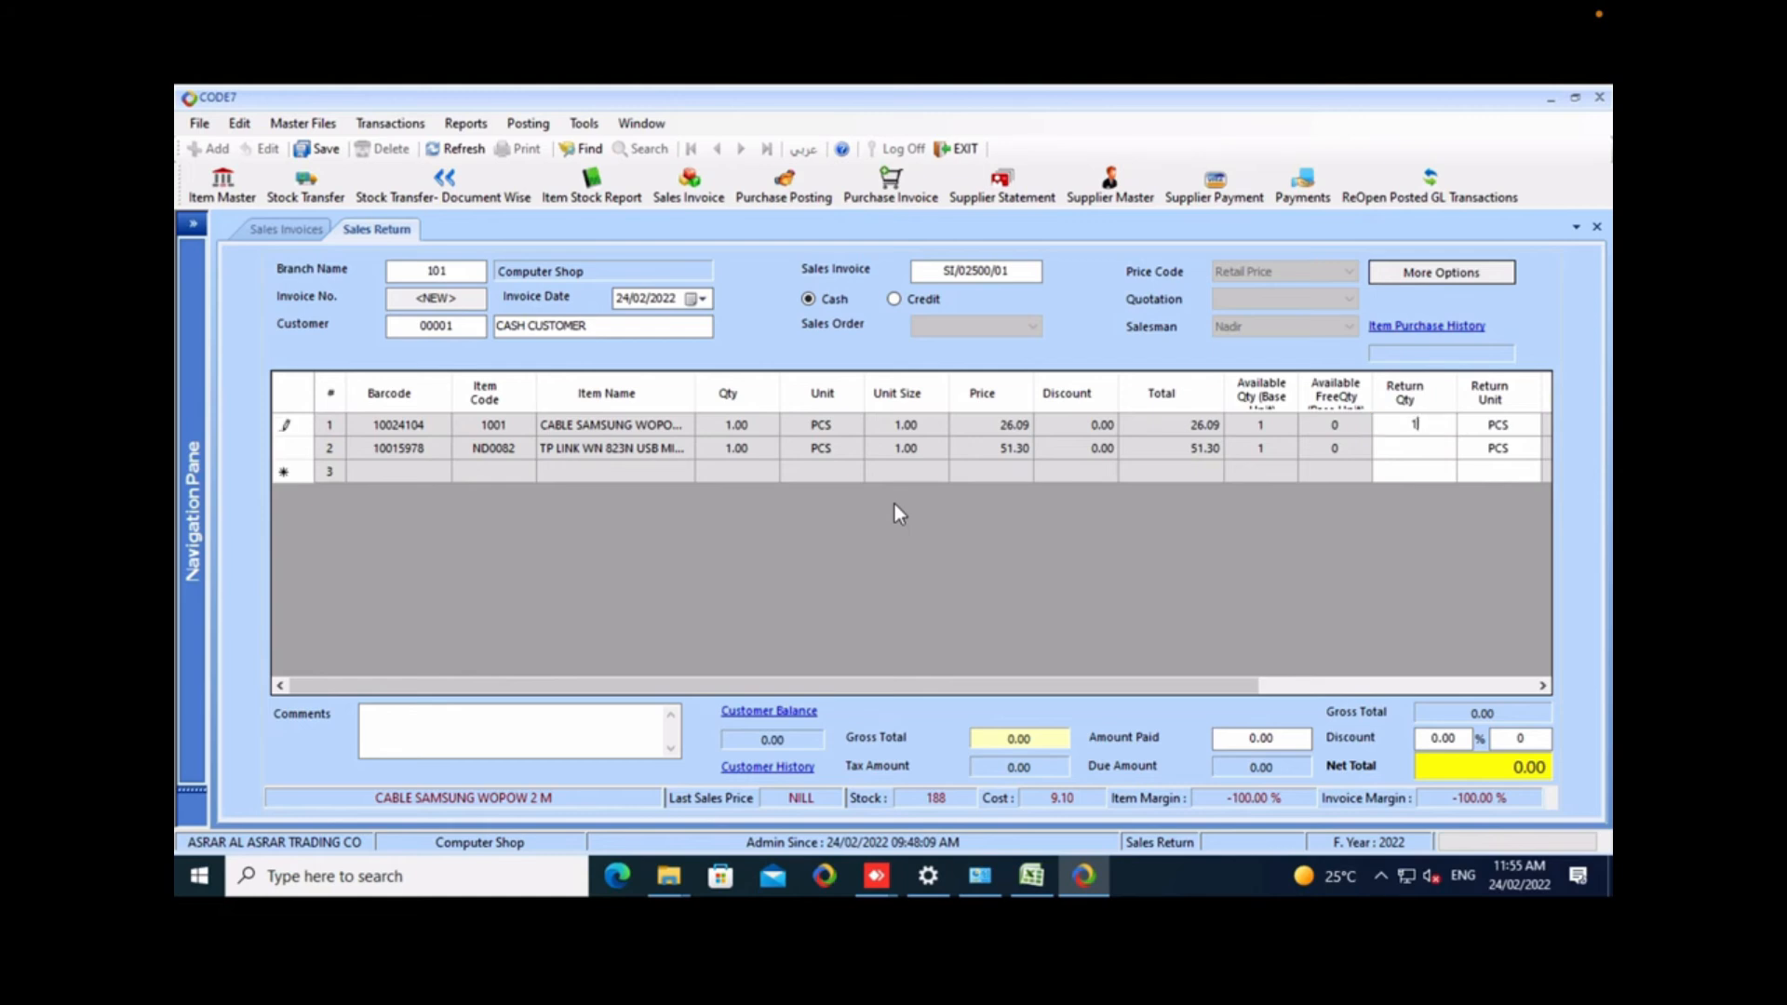
key(Return)
key(ctrl+s)
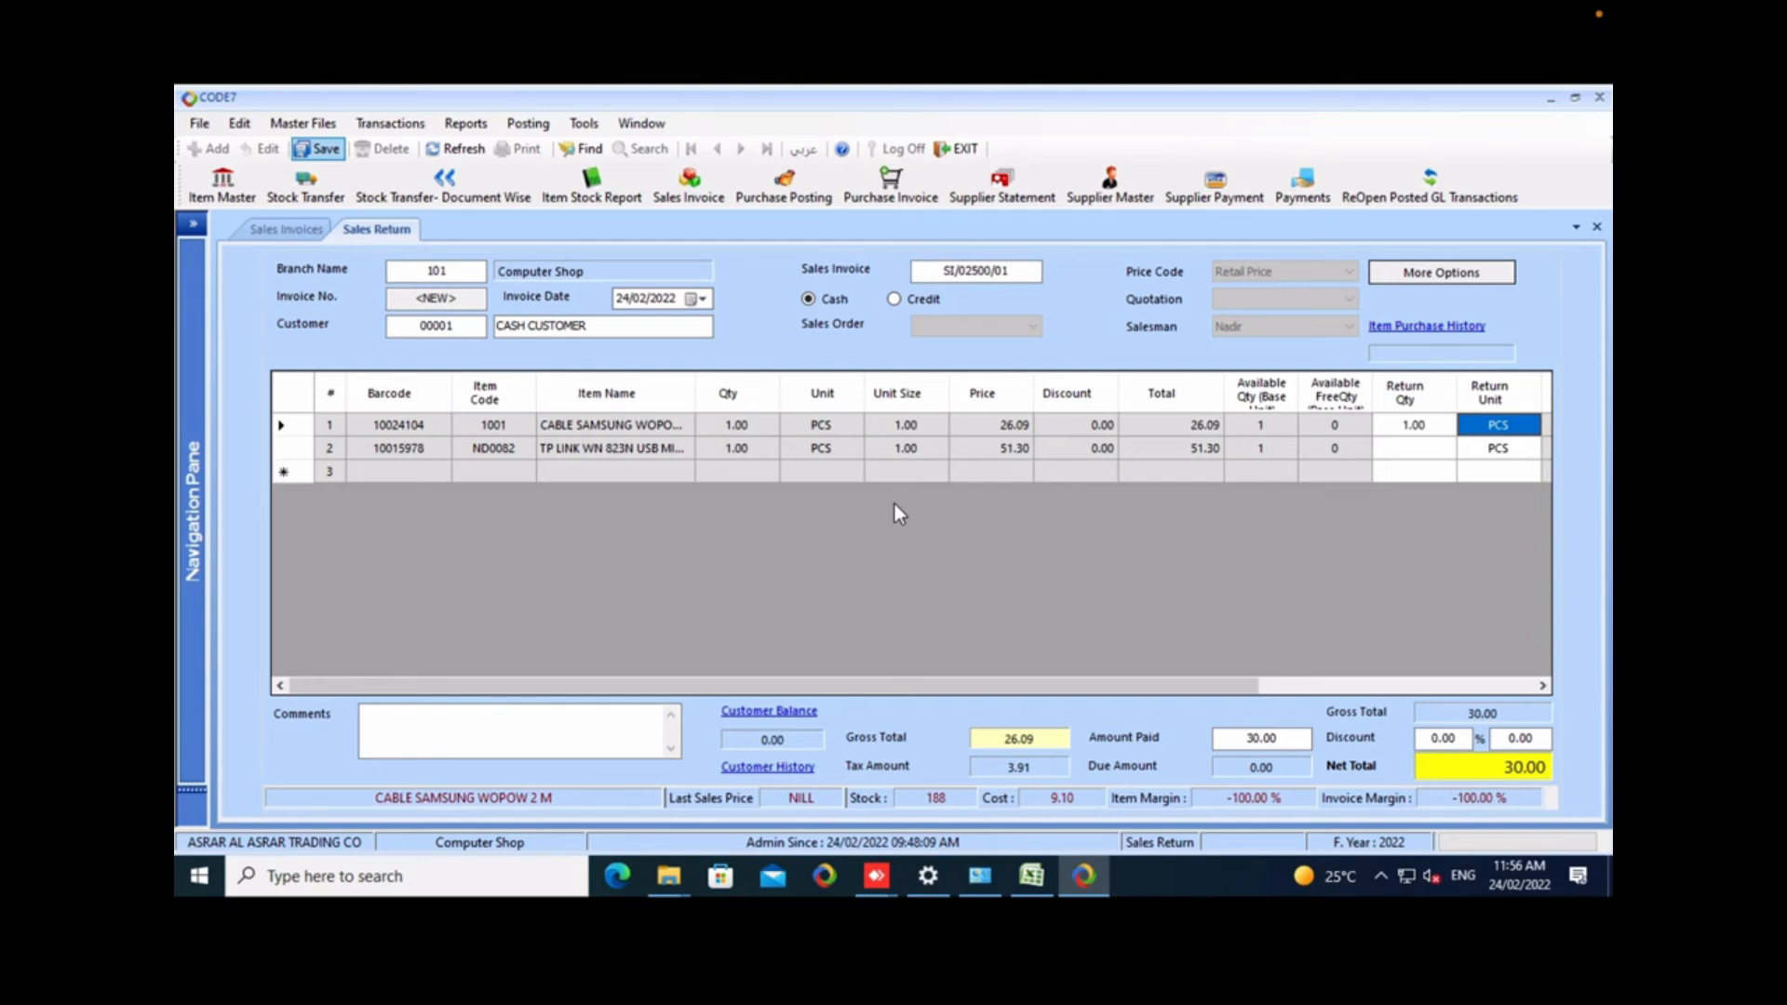
Enter the comment "A" on the sales return and close the form without saving the changes.
click(517, 732)
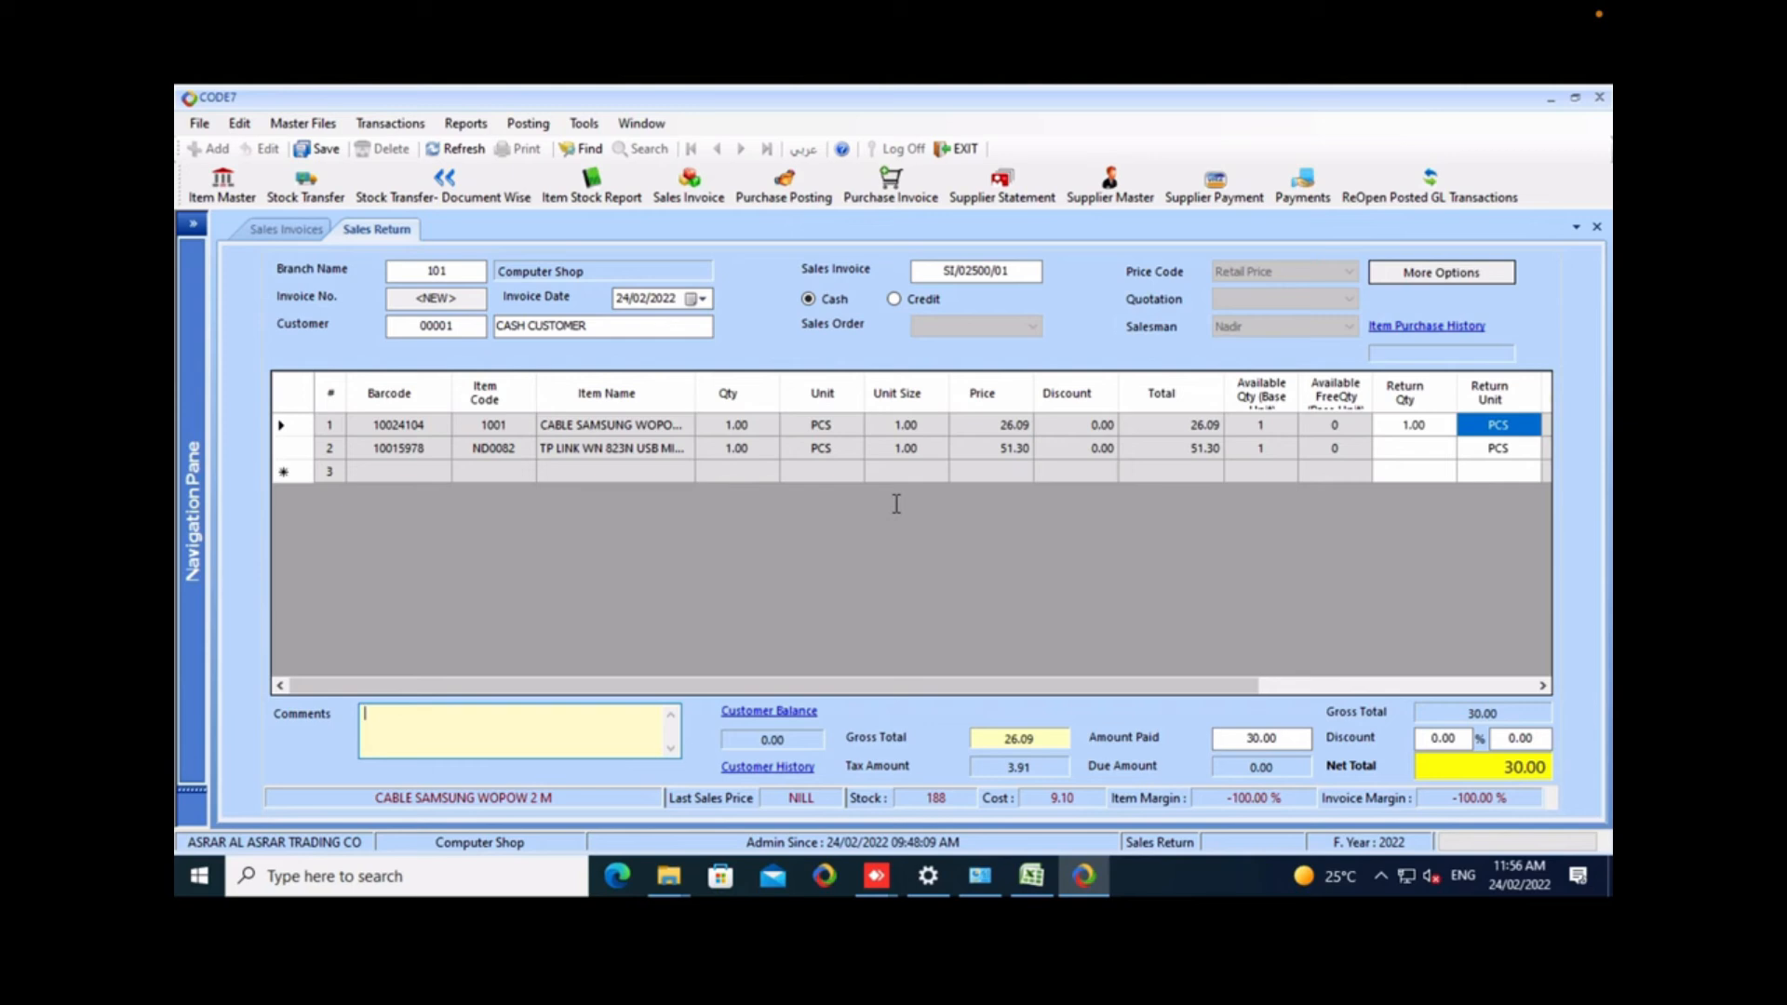
text(A)
key(alt+minus)
key(c)
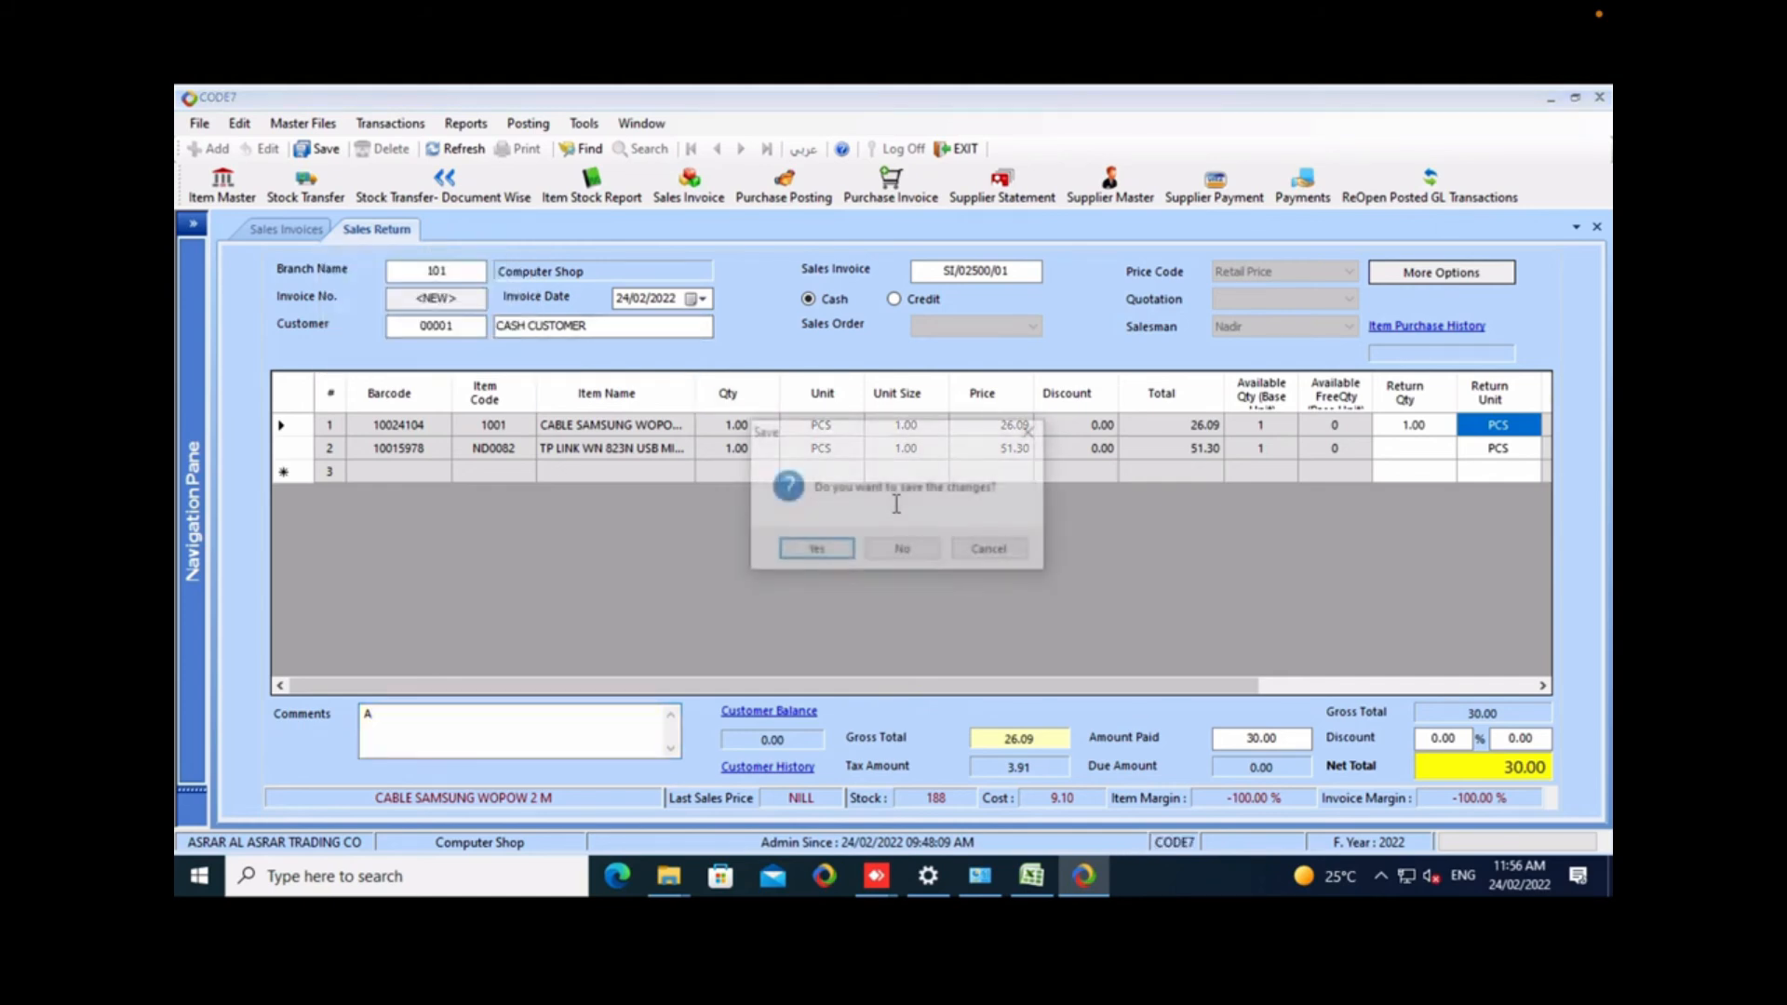
key(n)
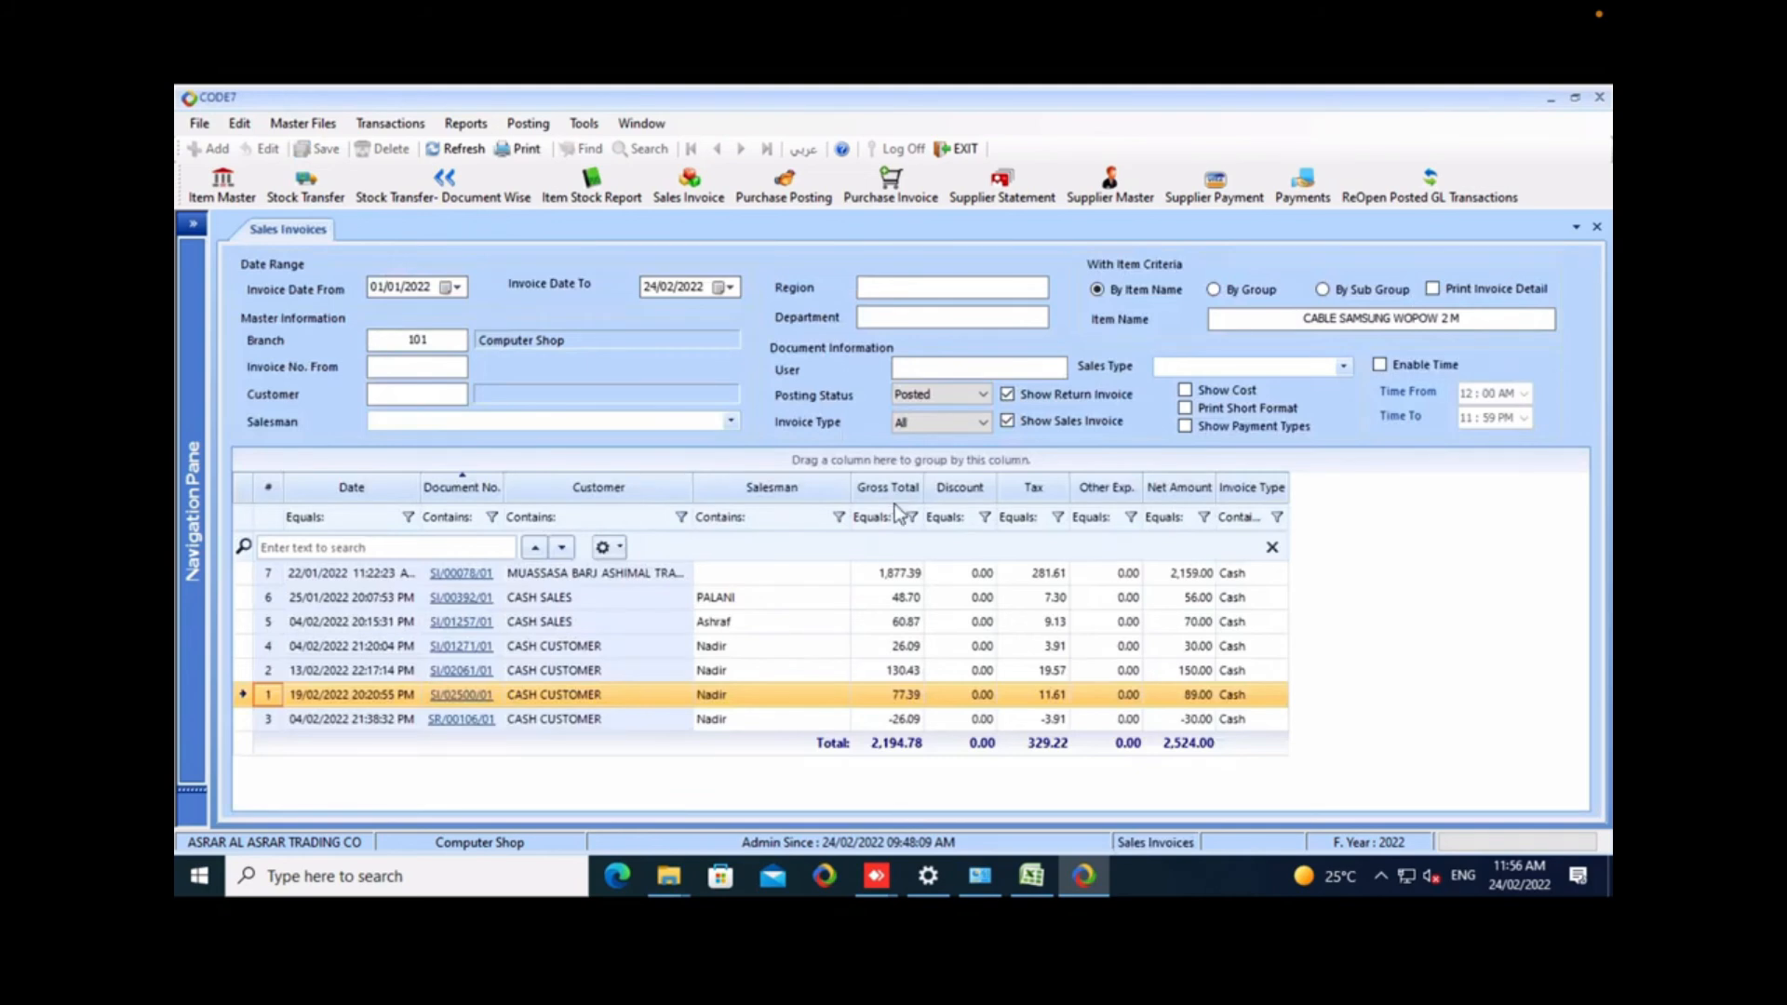
Close the sales invoices report, open the Customer Receipt form and start a new receipt.
key(alt+minus)
key(c)
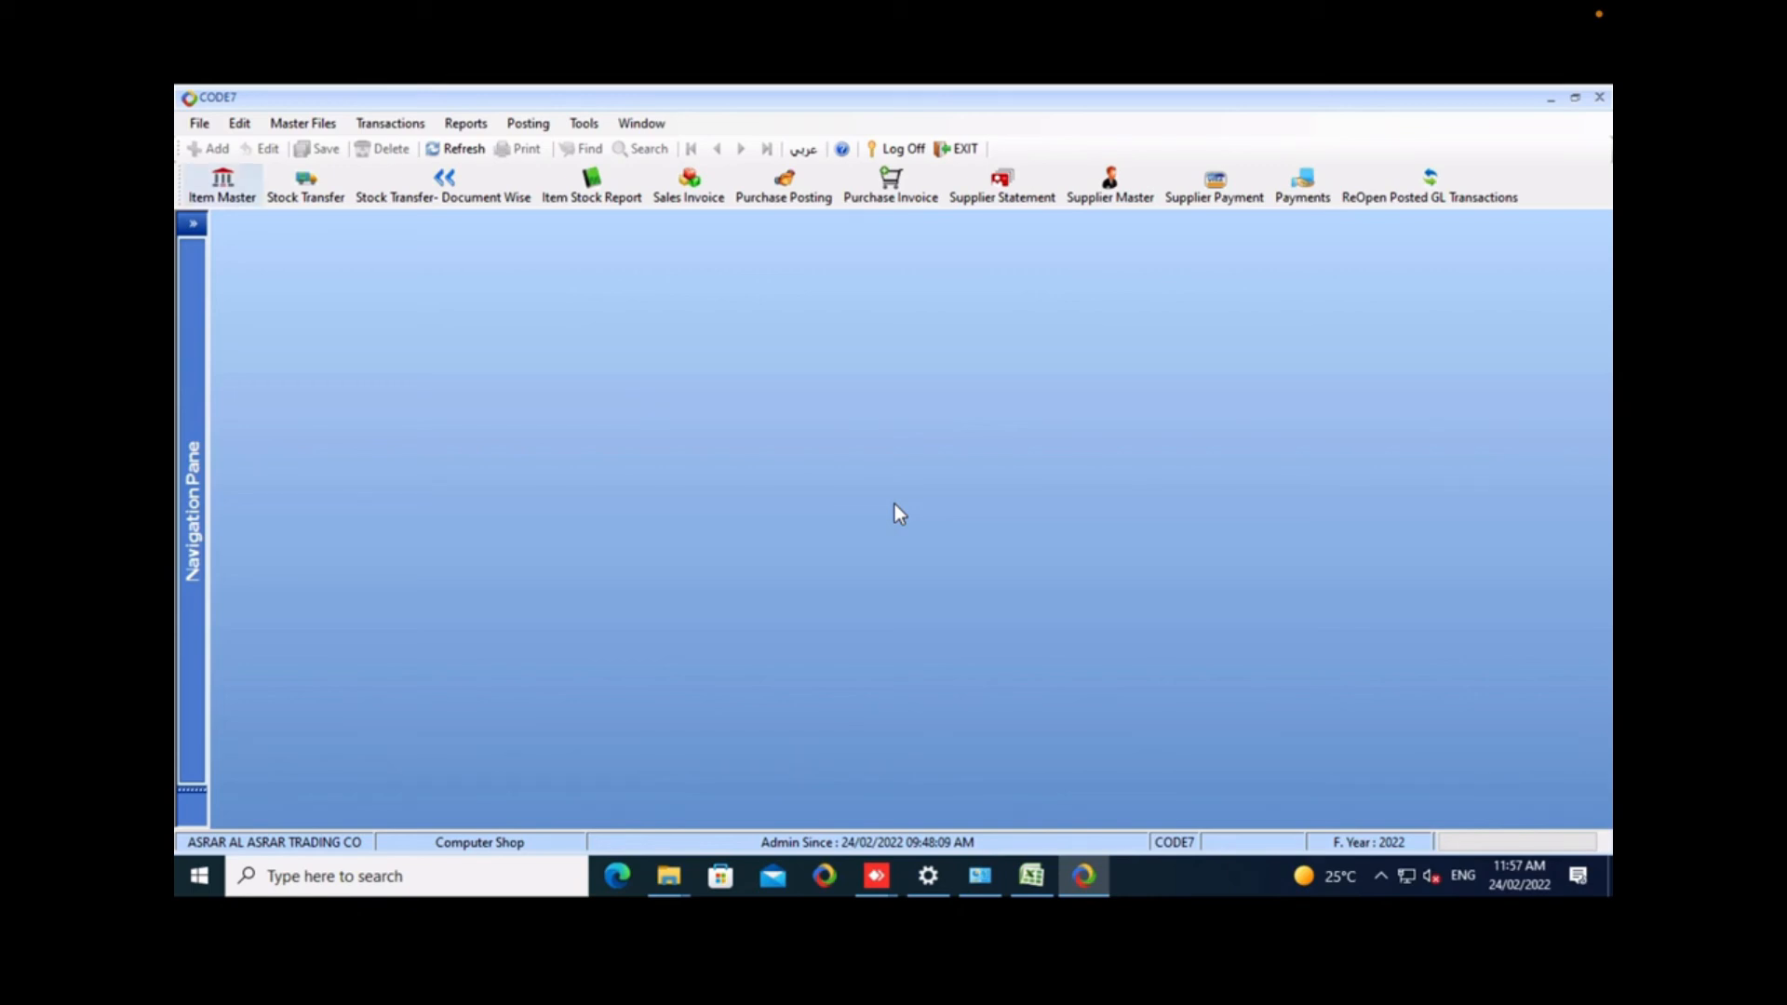
click(192, 510)
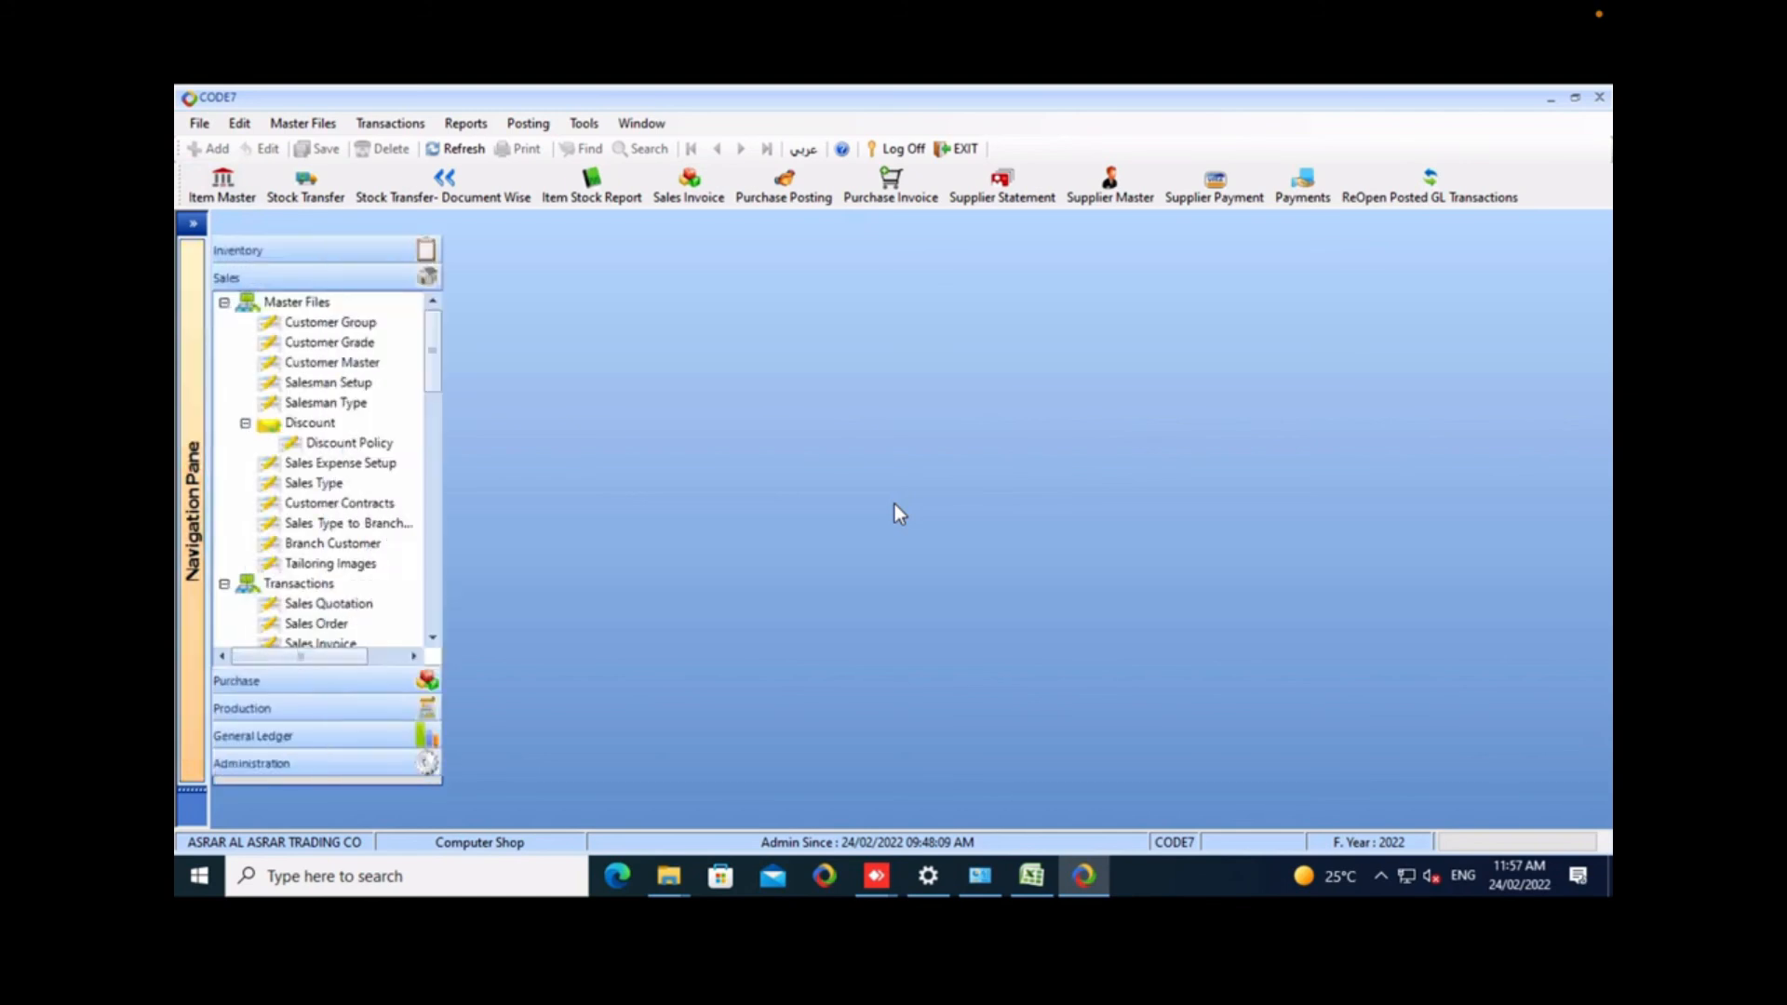
click(192, 510)
click(390, 124)
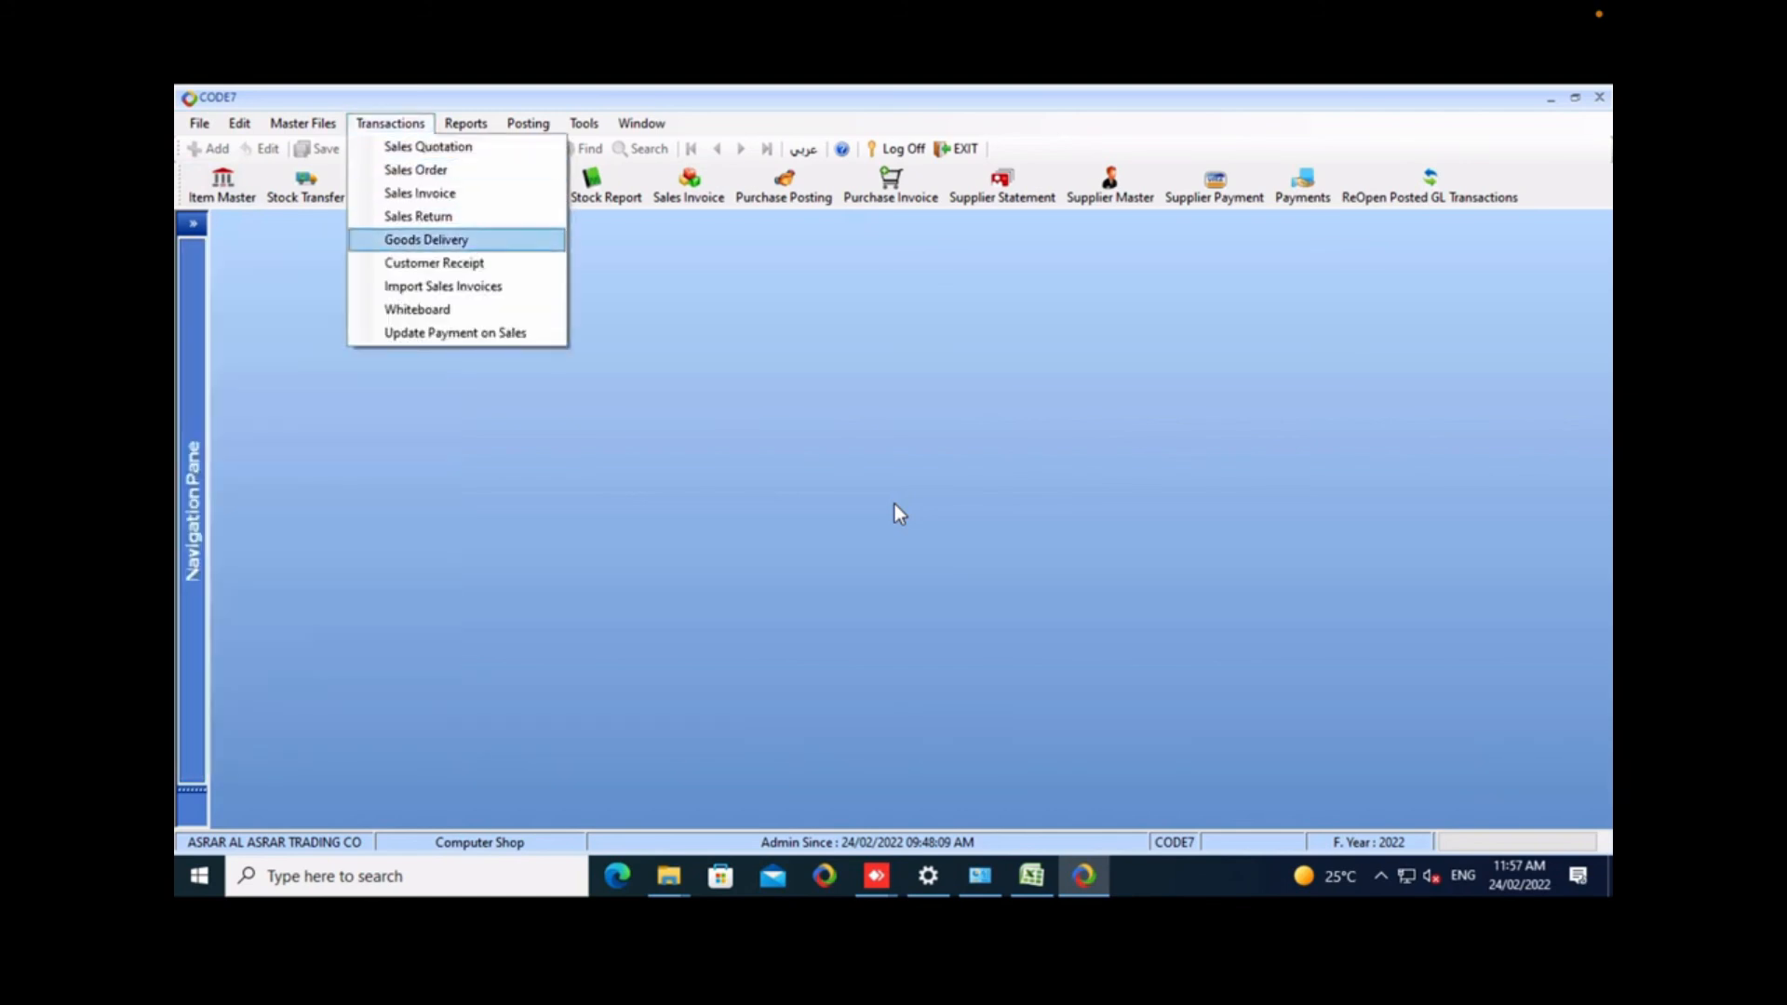
click(433, 264)
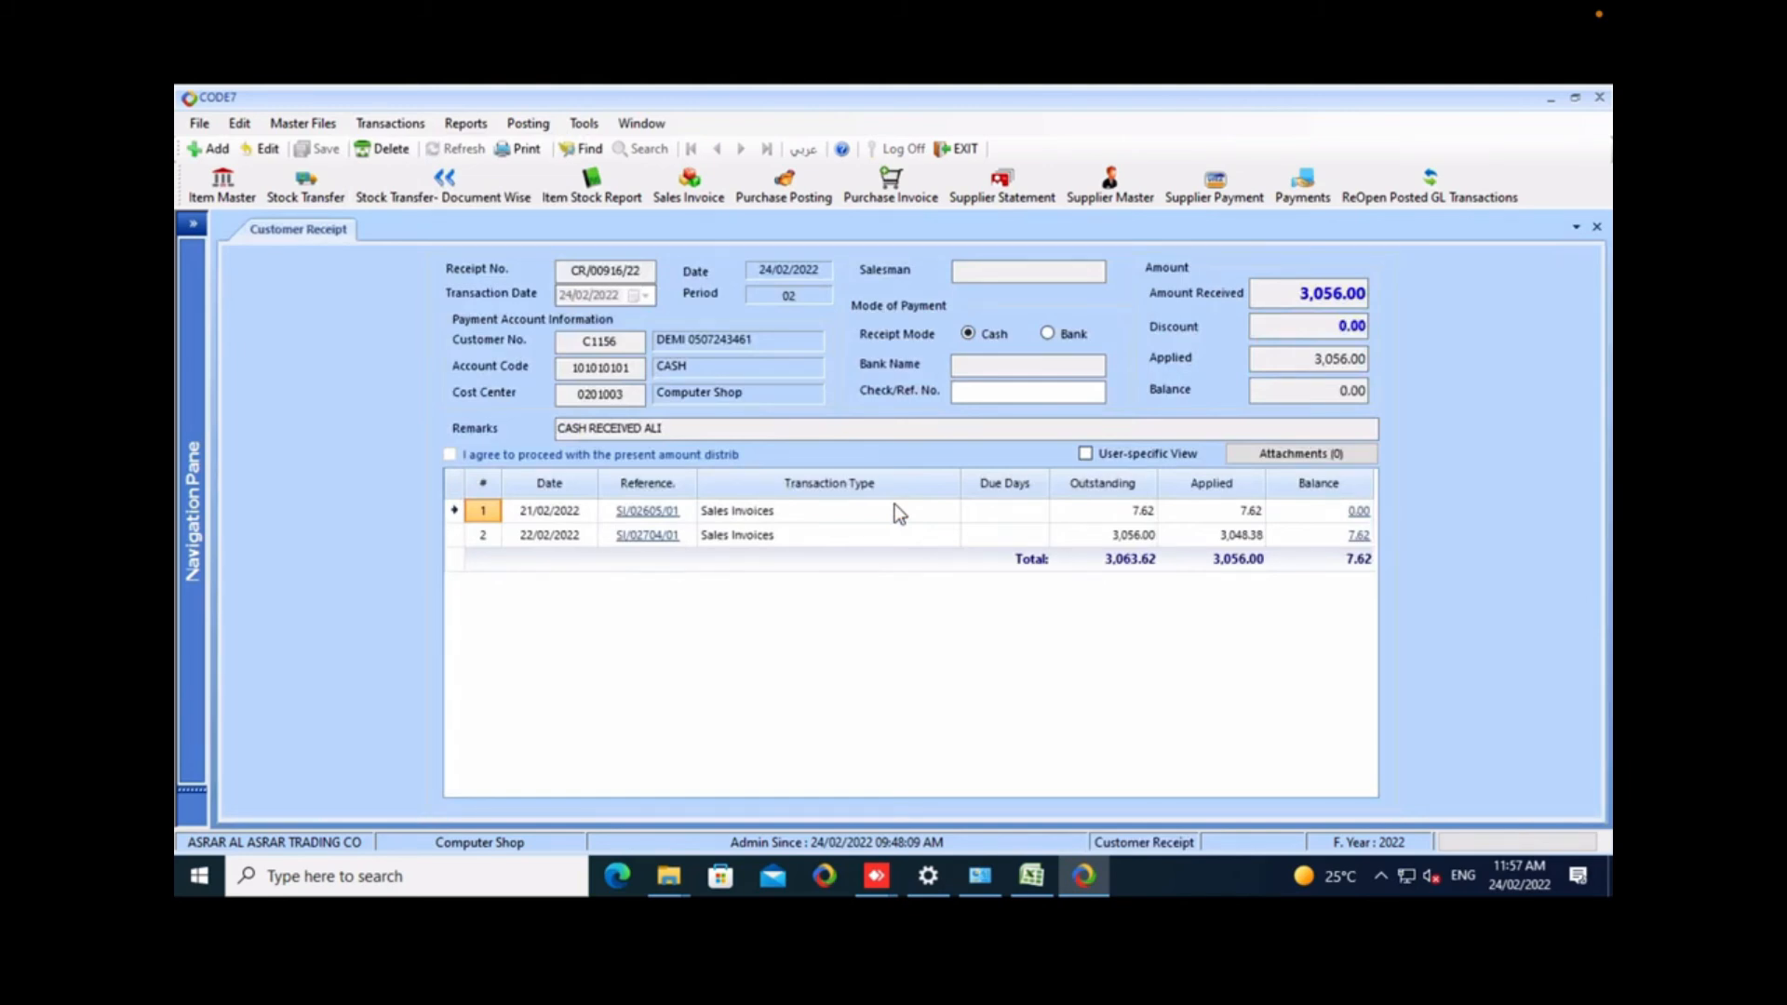
click(210, 149)
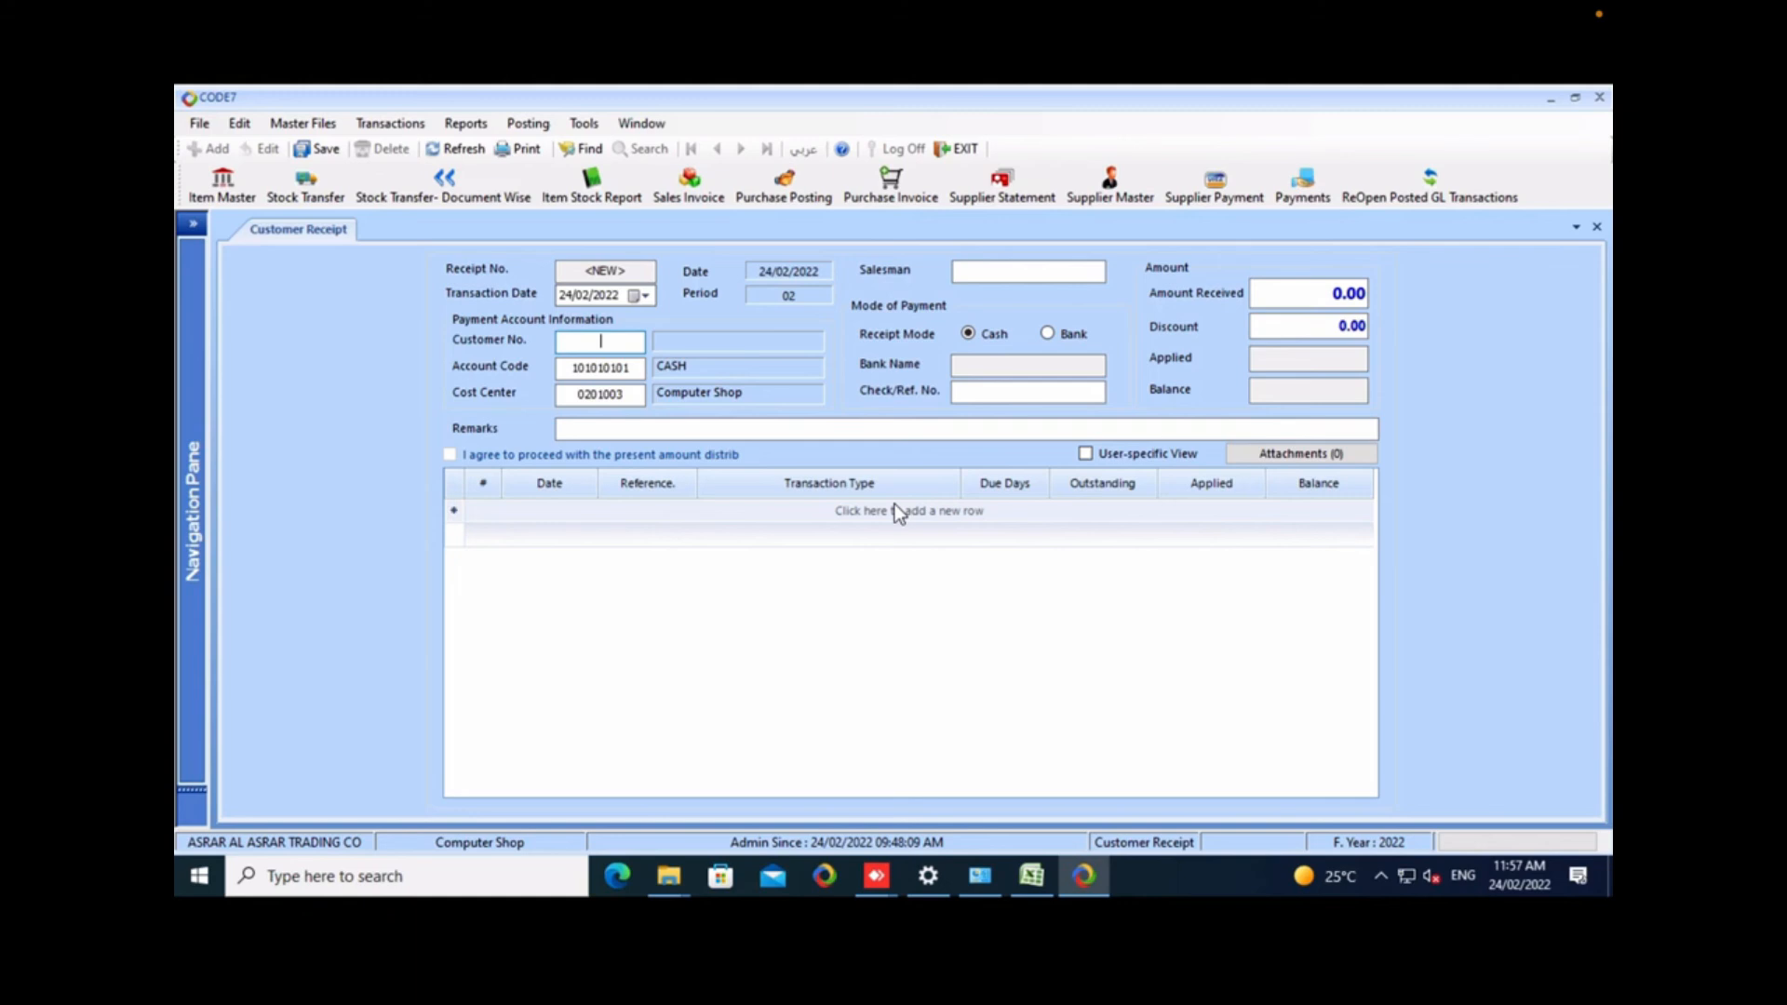
Search the customers for "moo" and select MOOD AL JAWAL as the receipt's customer.
text(ass)
key(BackSpace)
key(BackSpace)
key(BackSpace)
text(moo)
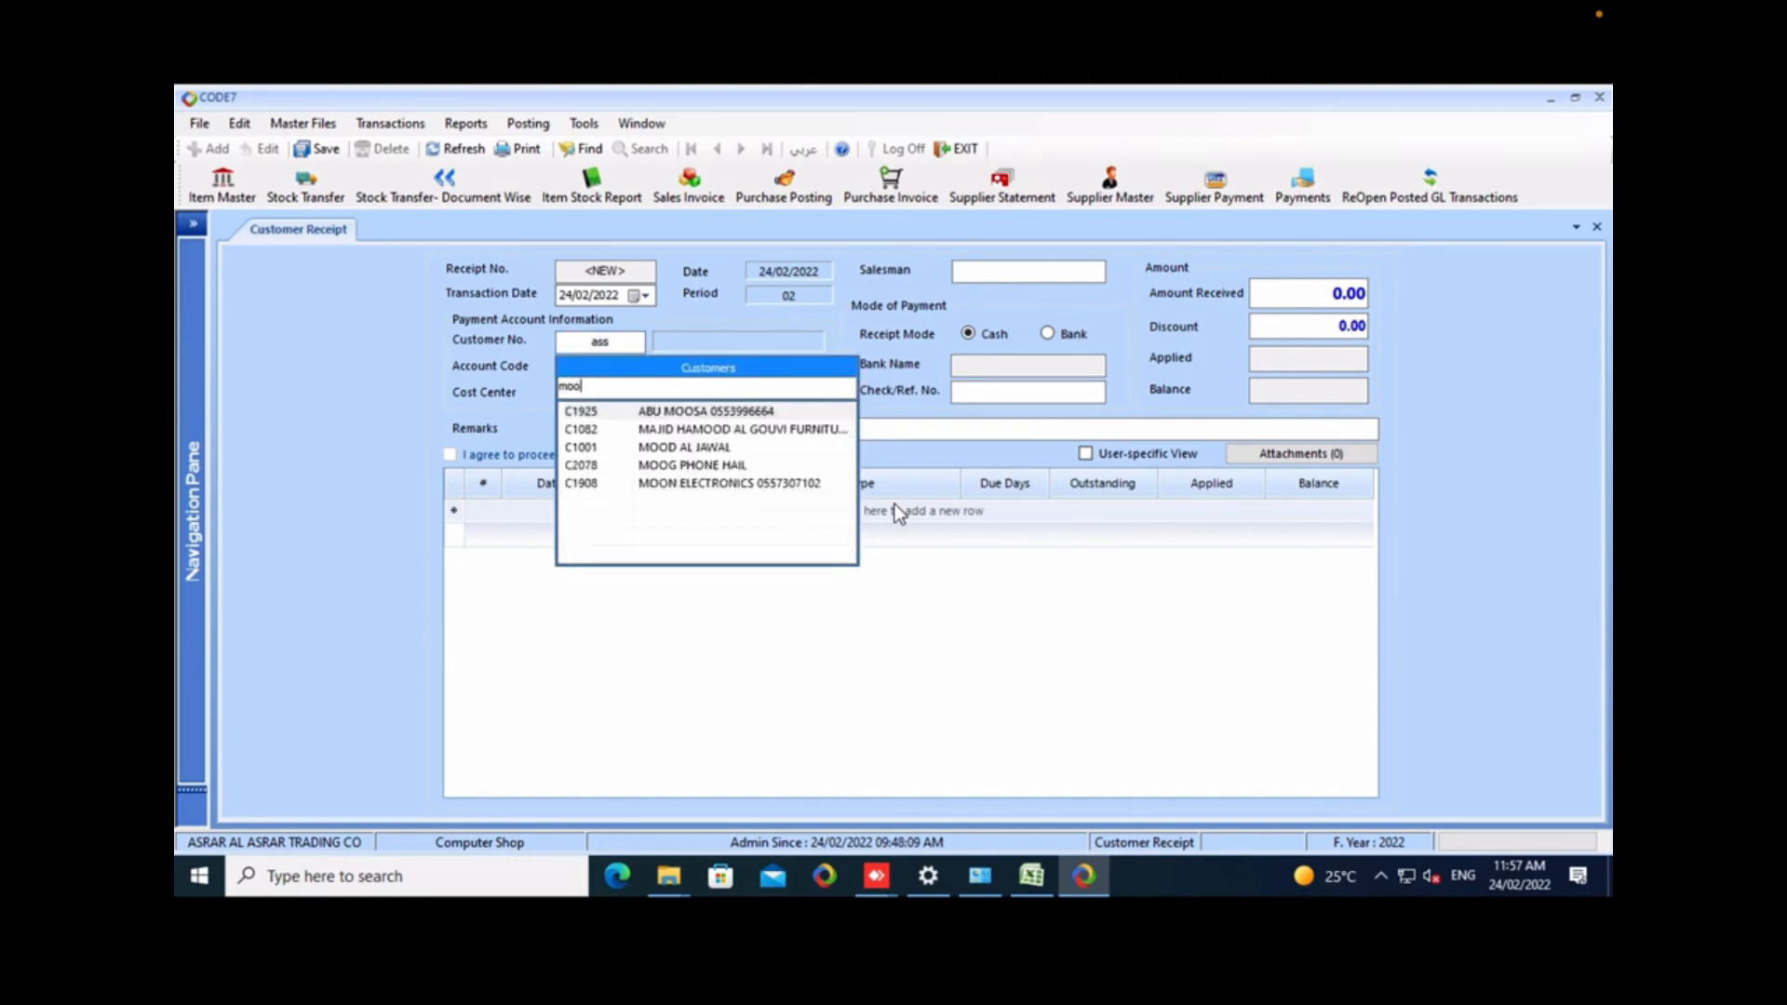
key(Down)
key(Down)
key(Return)
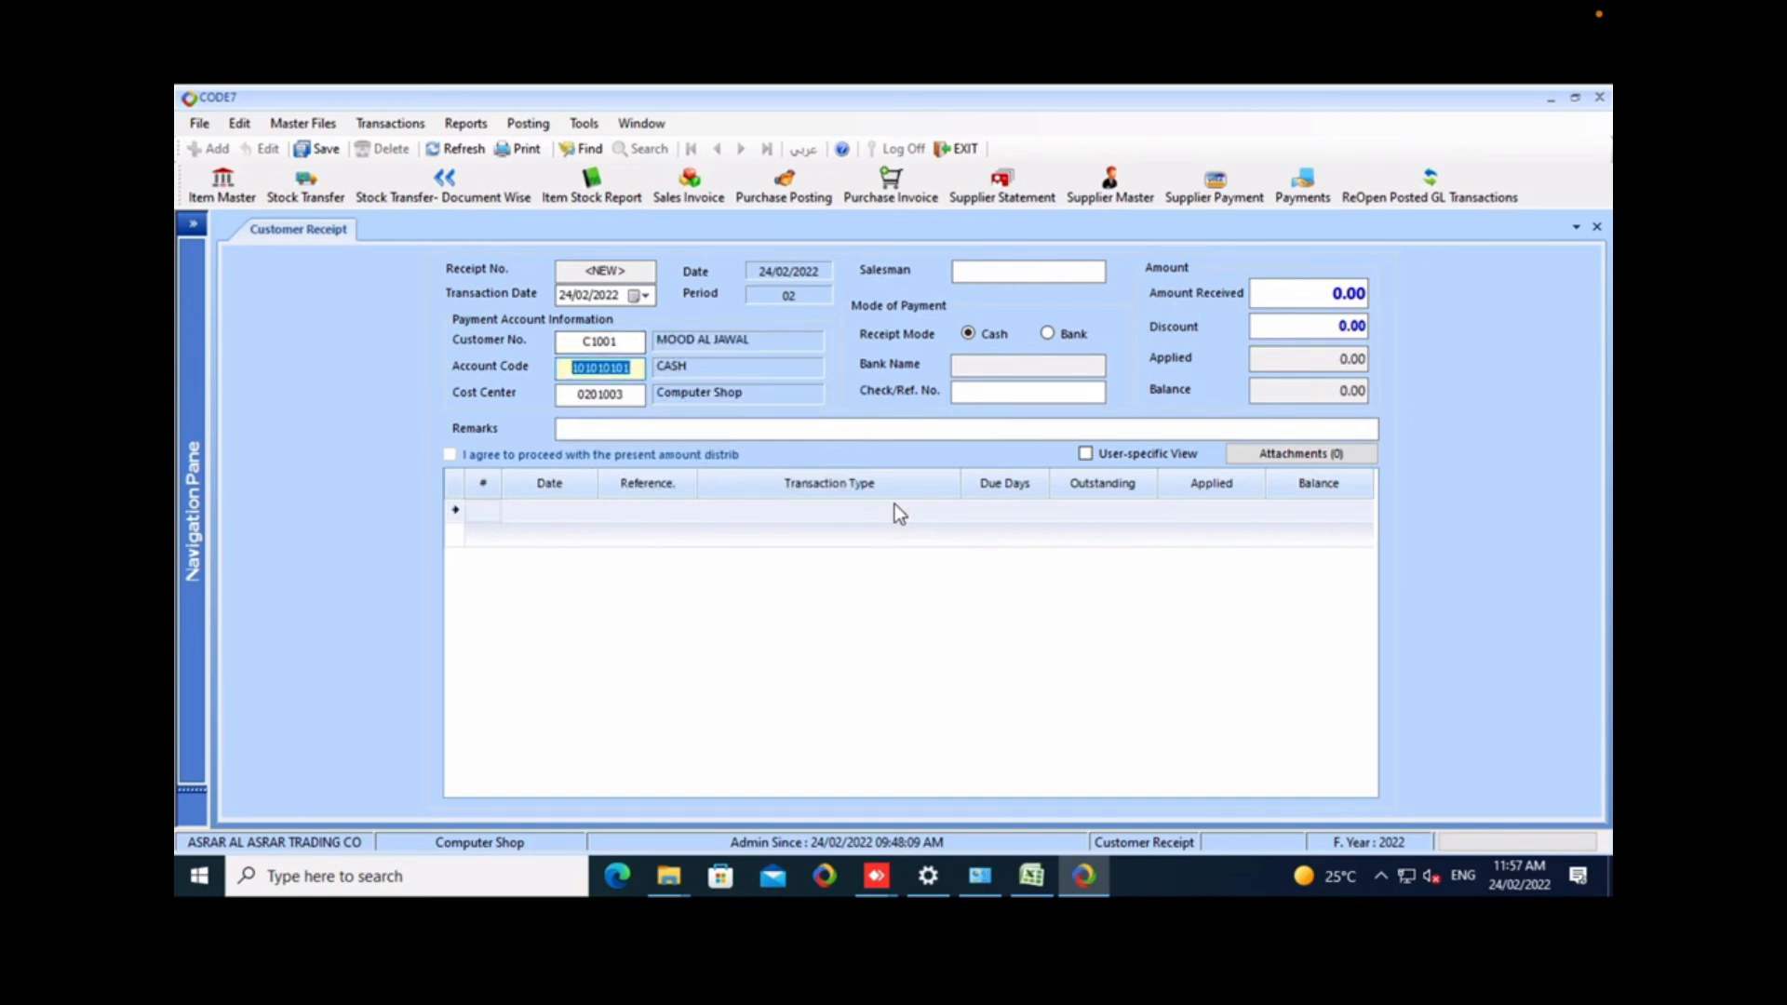
Keep the cash account on the receipt and set its cost center to Mobile 2.
key(Tab)
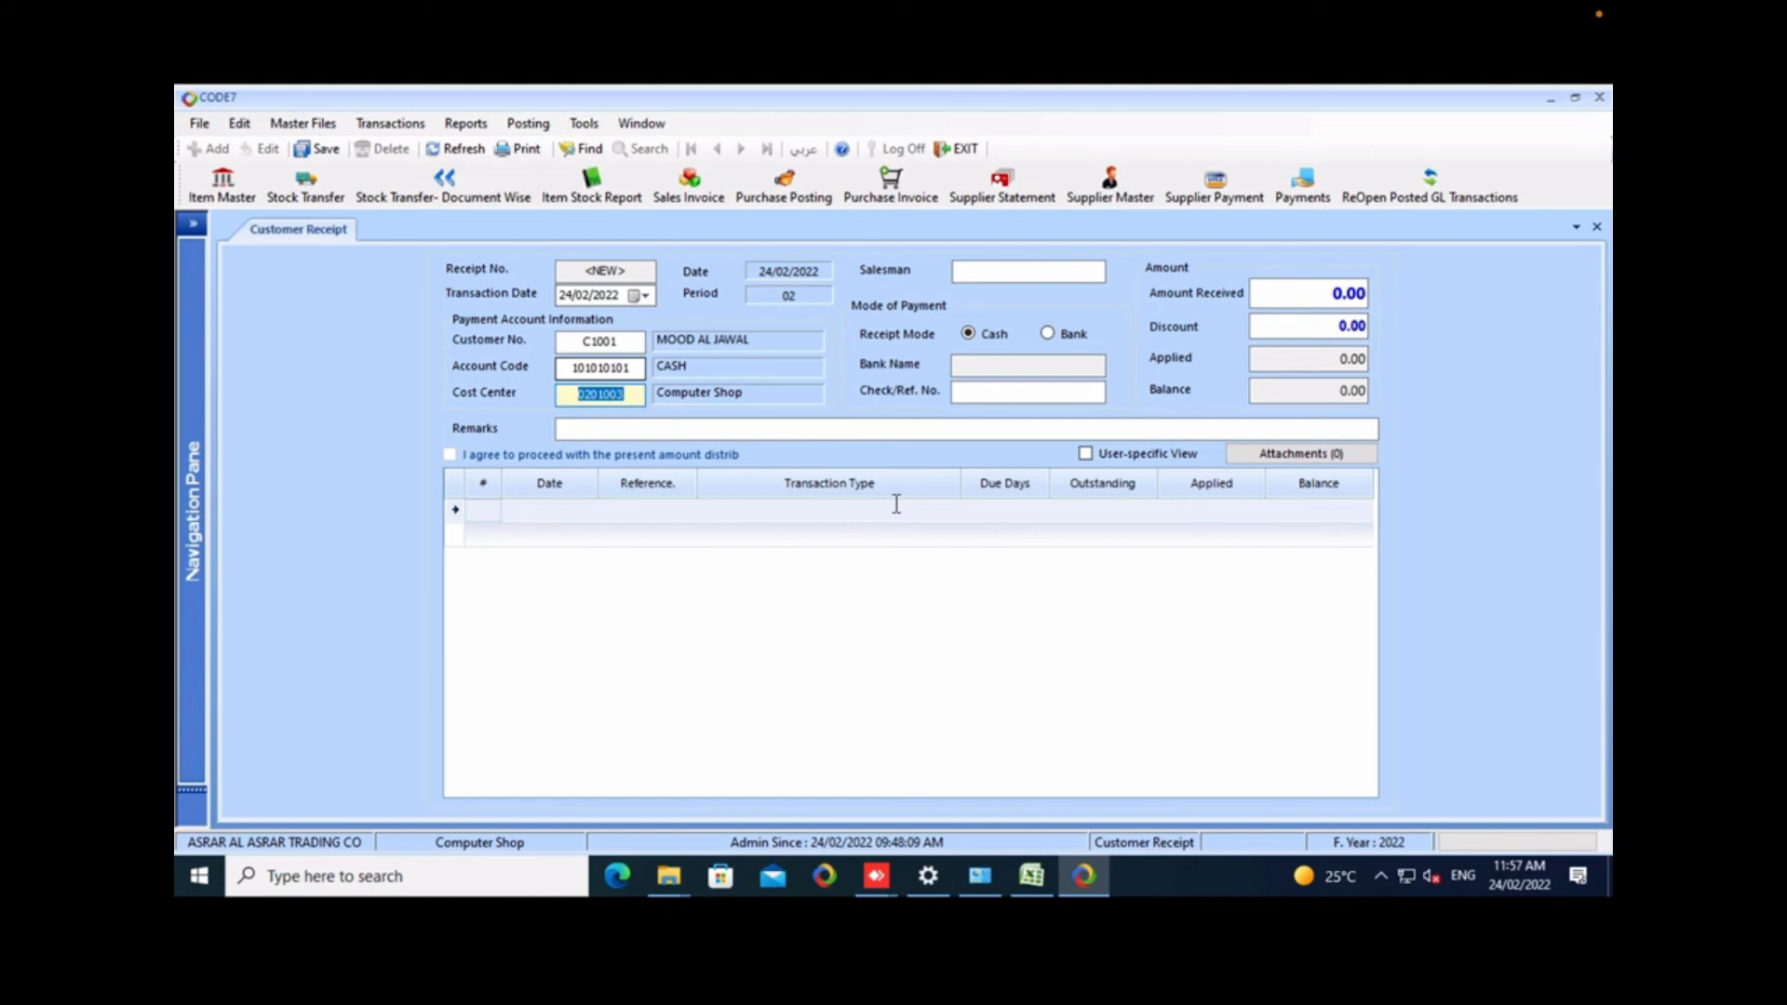
text(m)
key(Down)
key(Down)
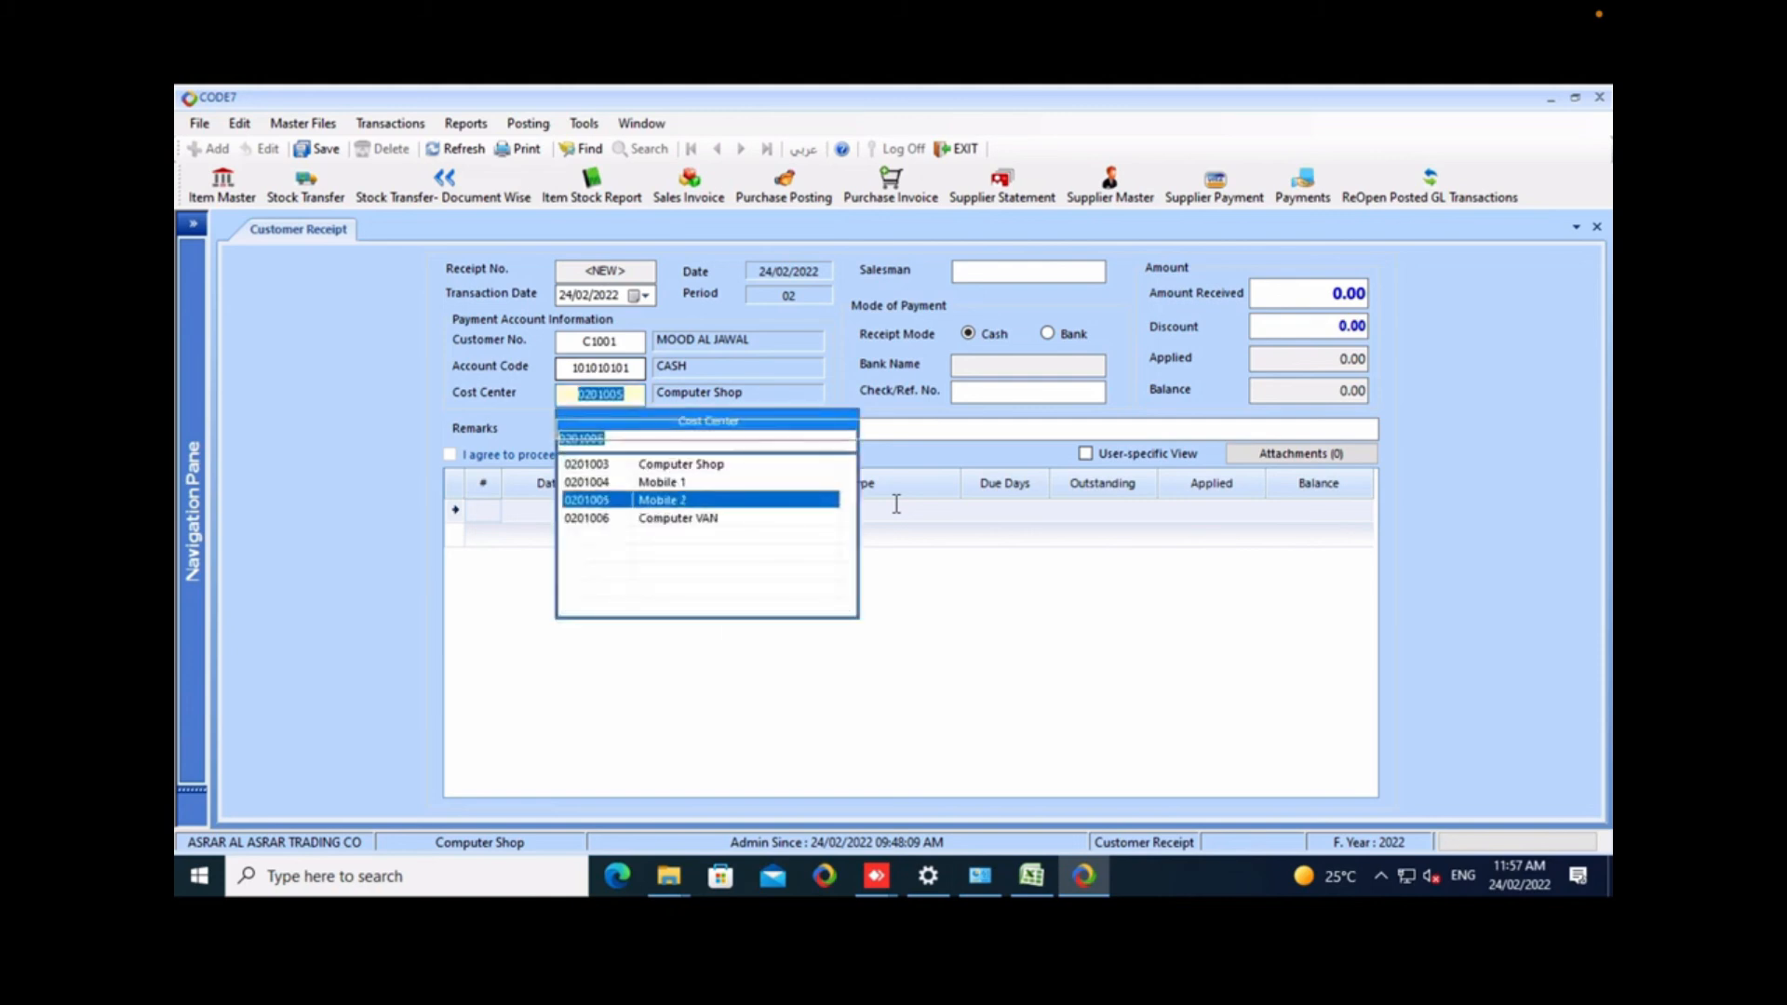
key(Return)
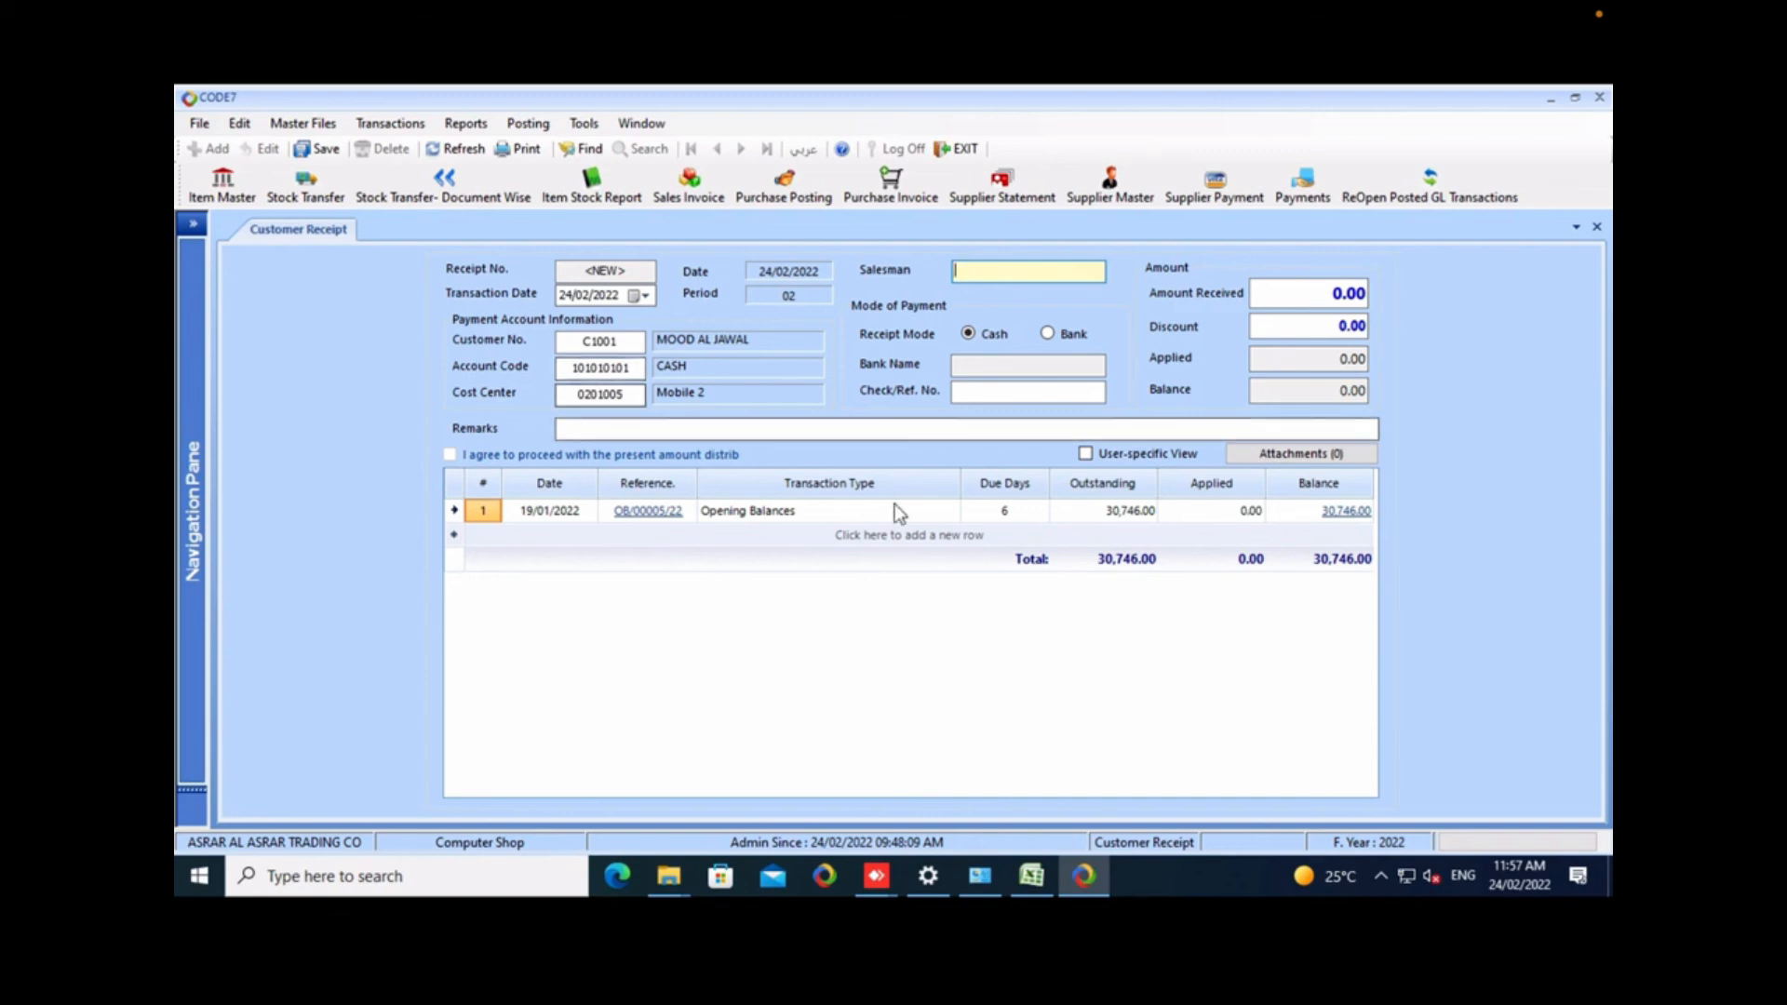
Set the receipt's amount received to 10000 and its discount to 1000, leaving the salesman empty.
key(Tab)
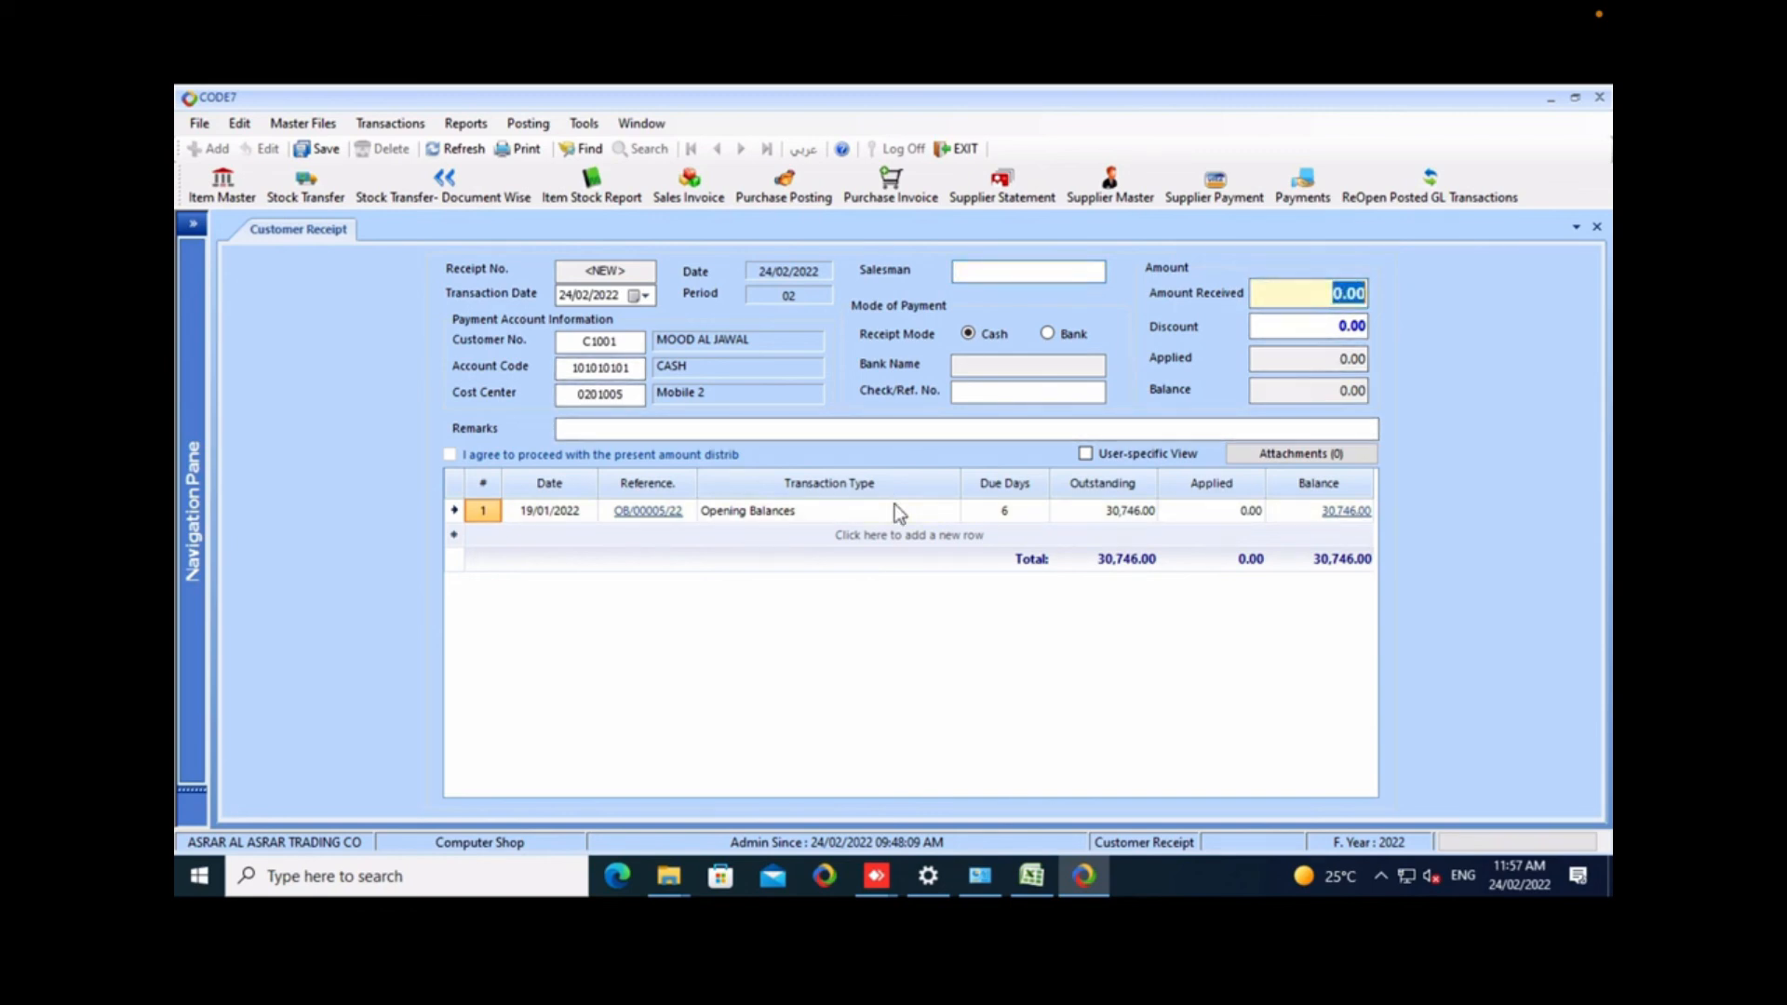
text(10000)
key(Tab)
text(3)
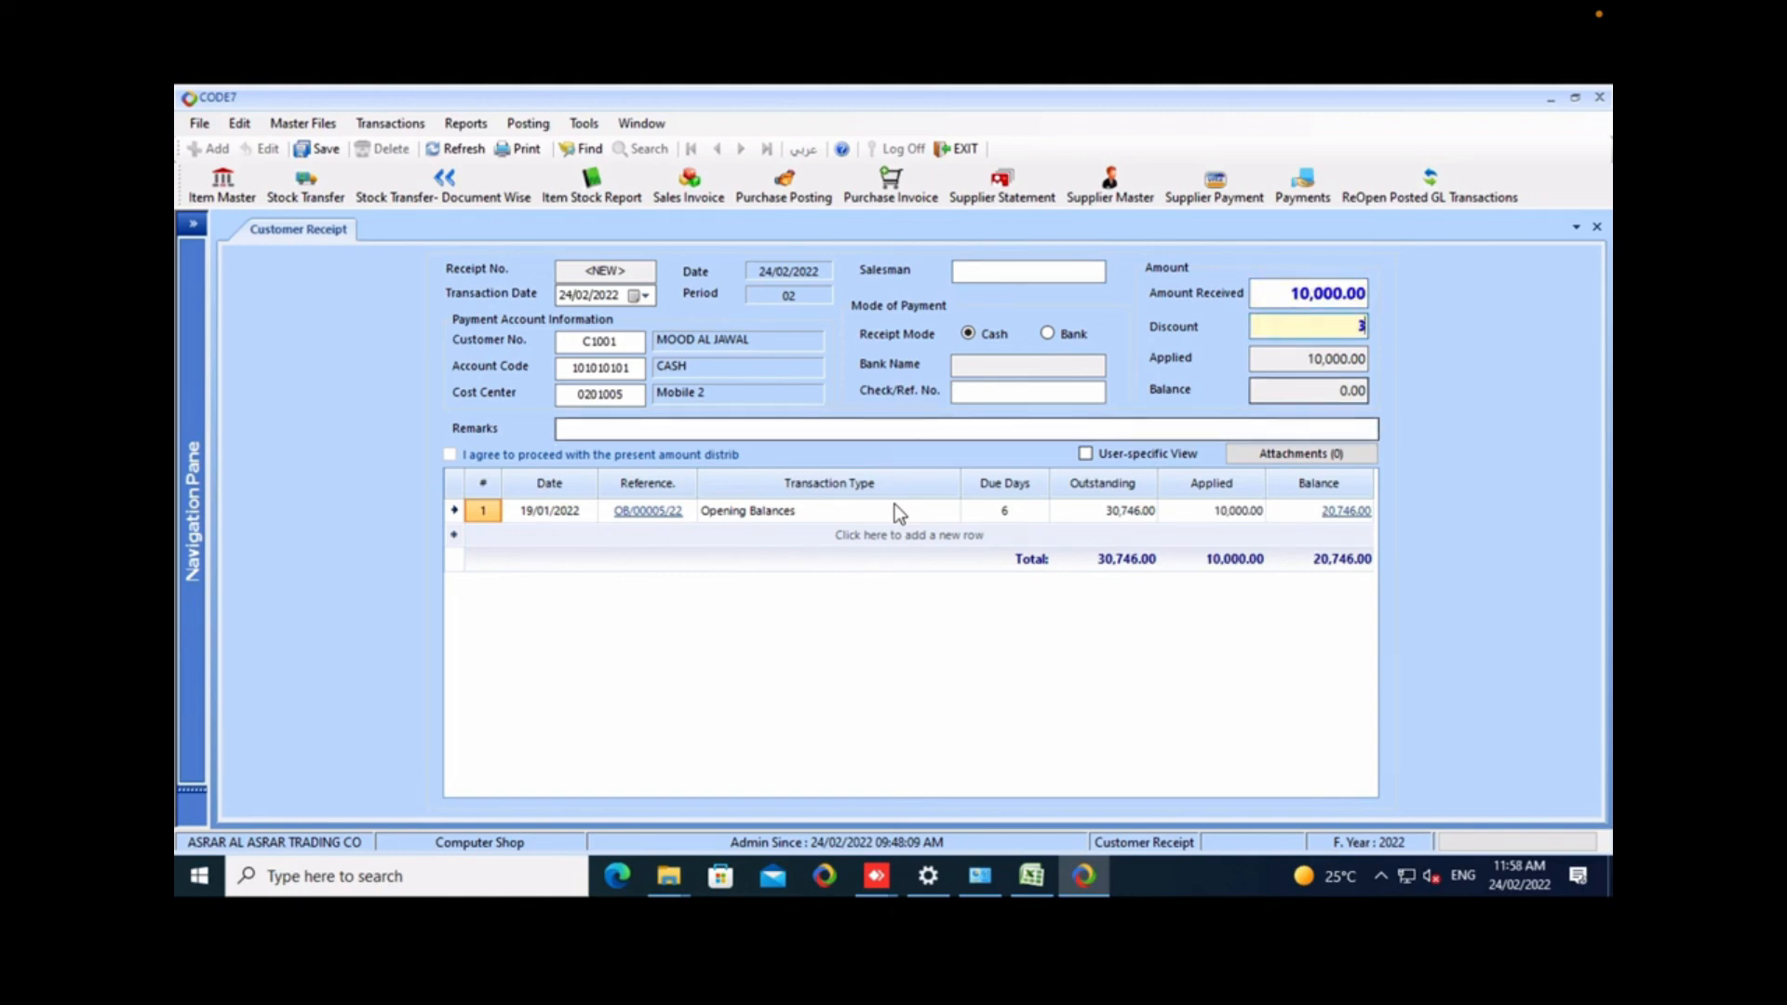
text(1000)
key(Tab)
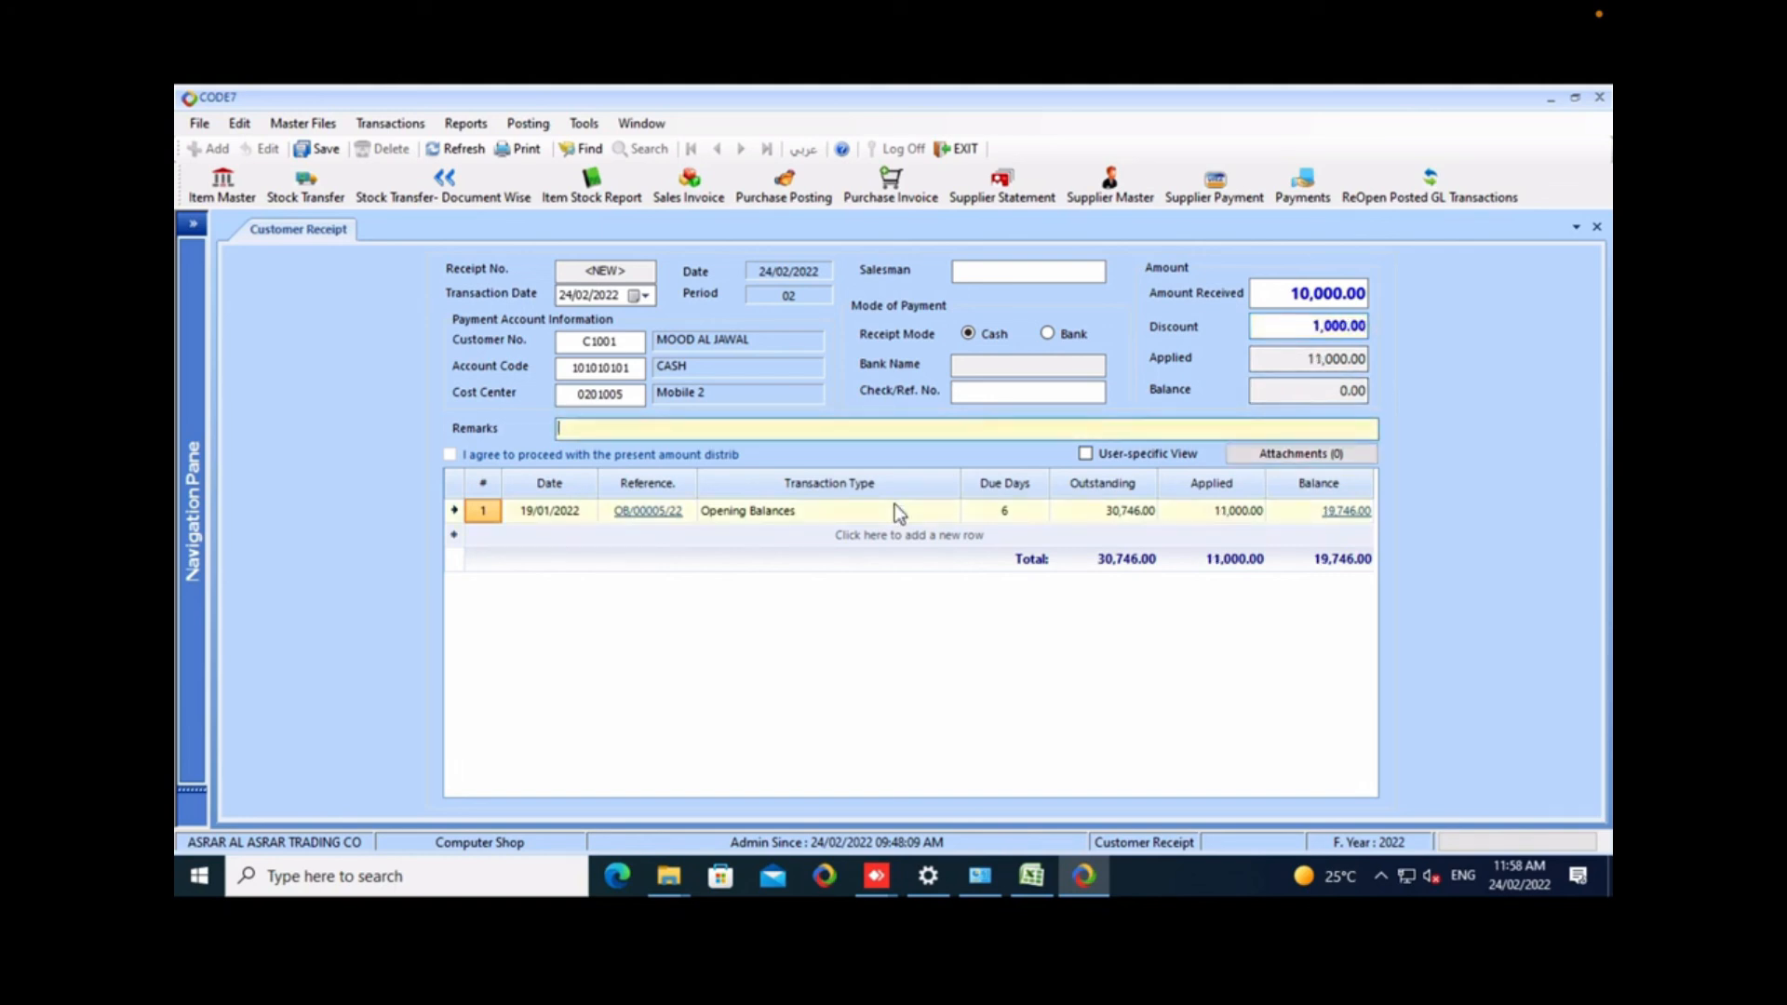
Change the receipt mode to Bank and choose the Bank Account ledger as the receipt's account.
key(shift+Tab)
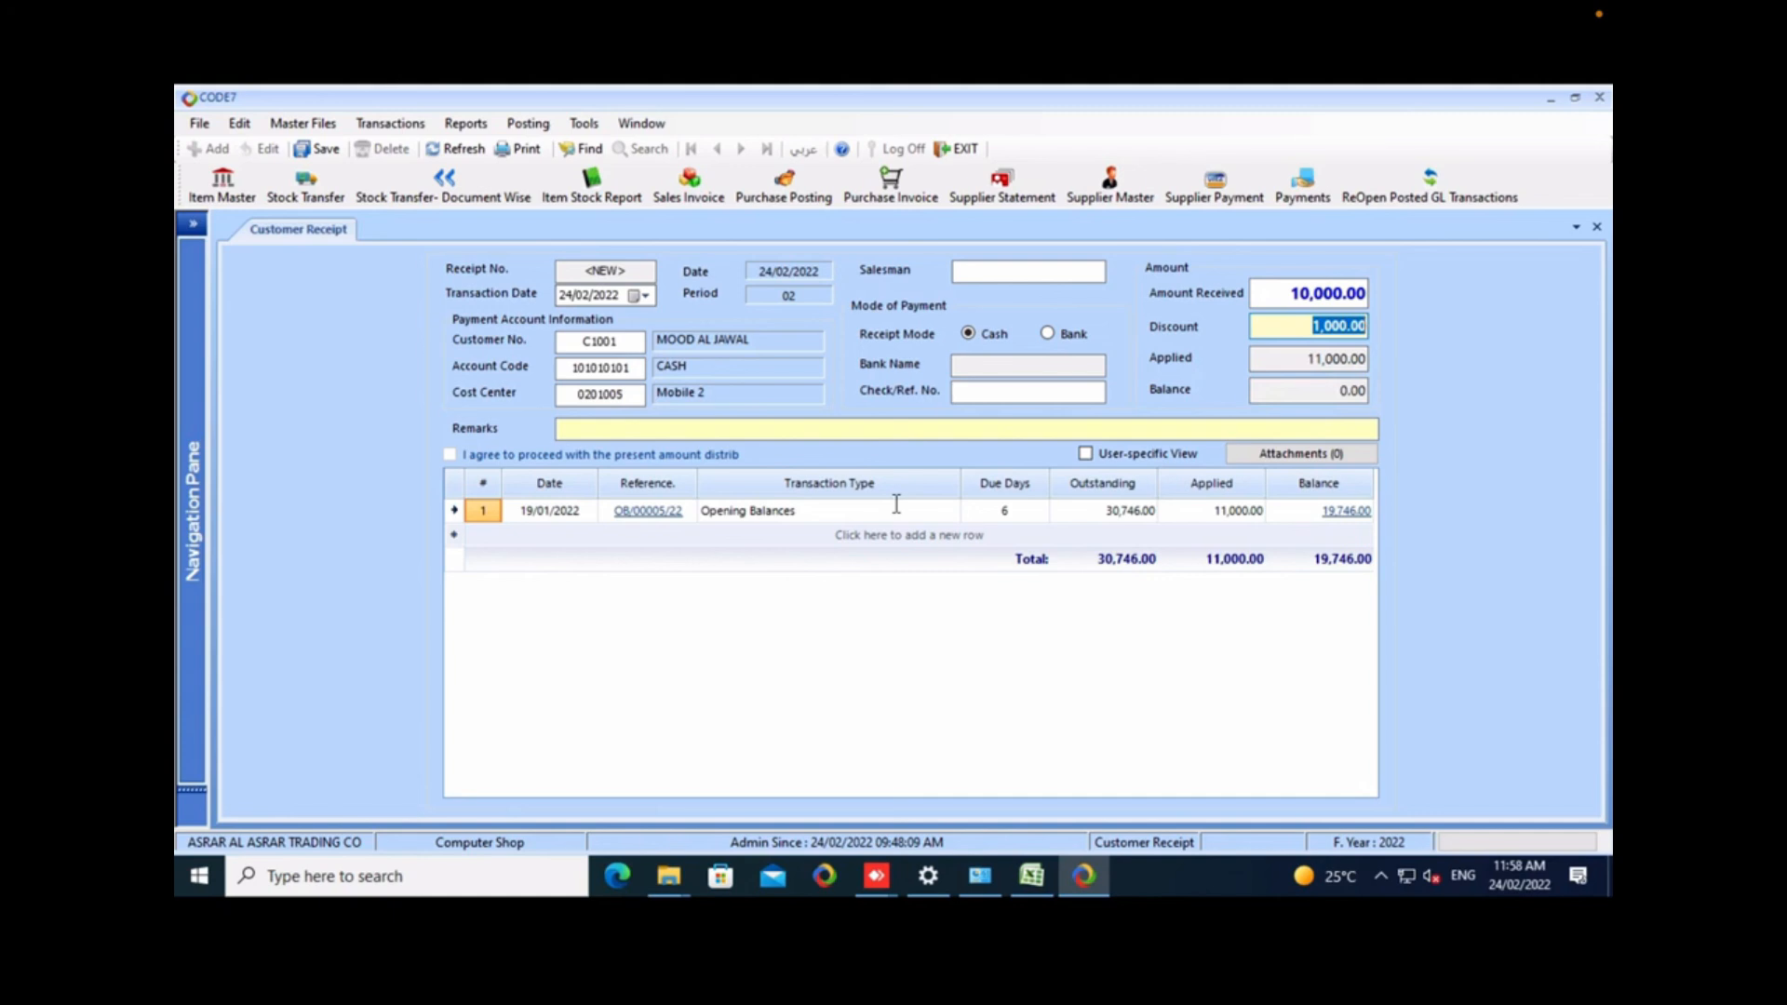
click(1048, 334)
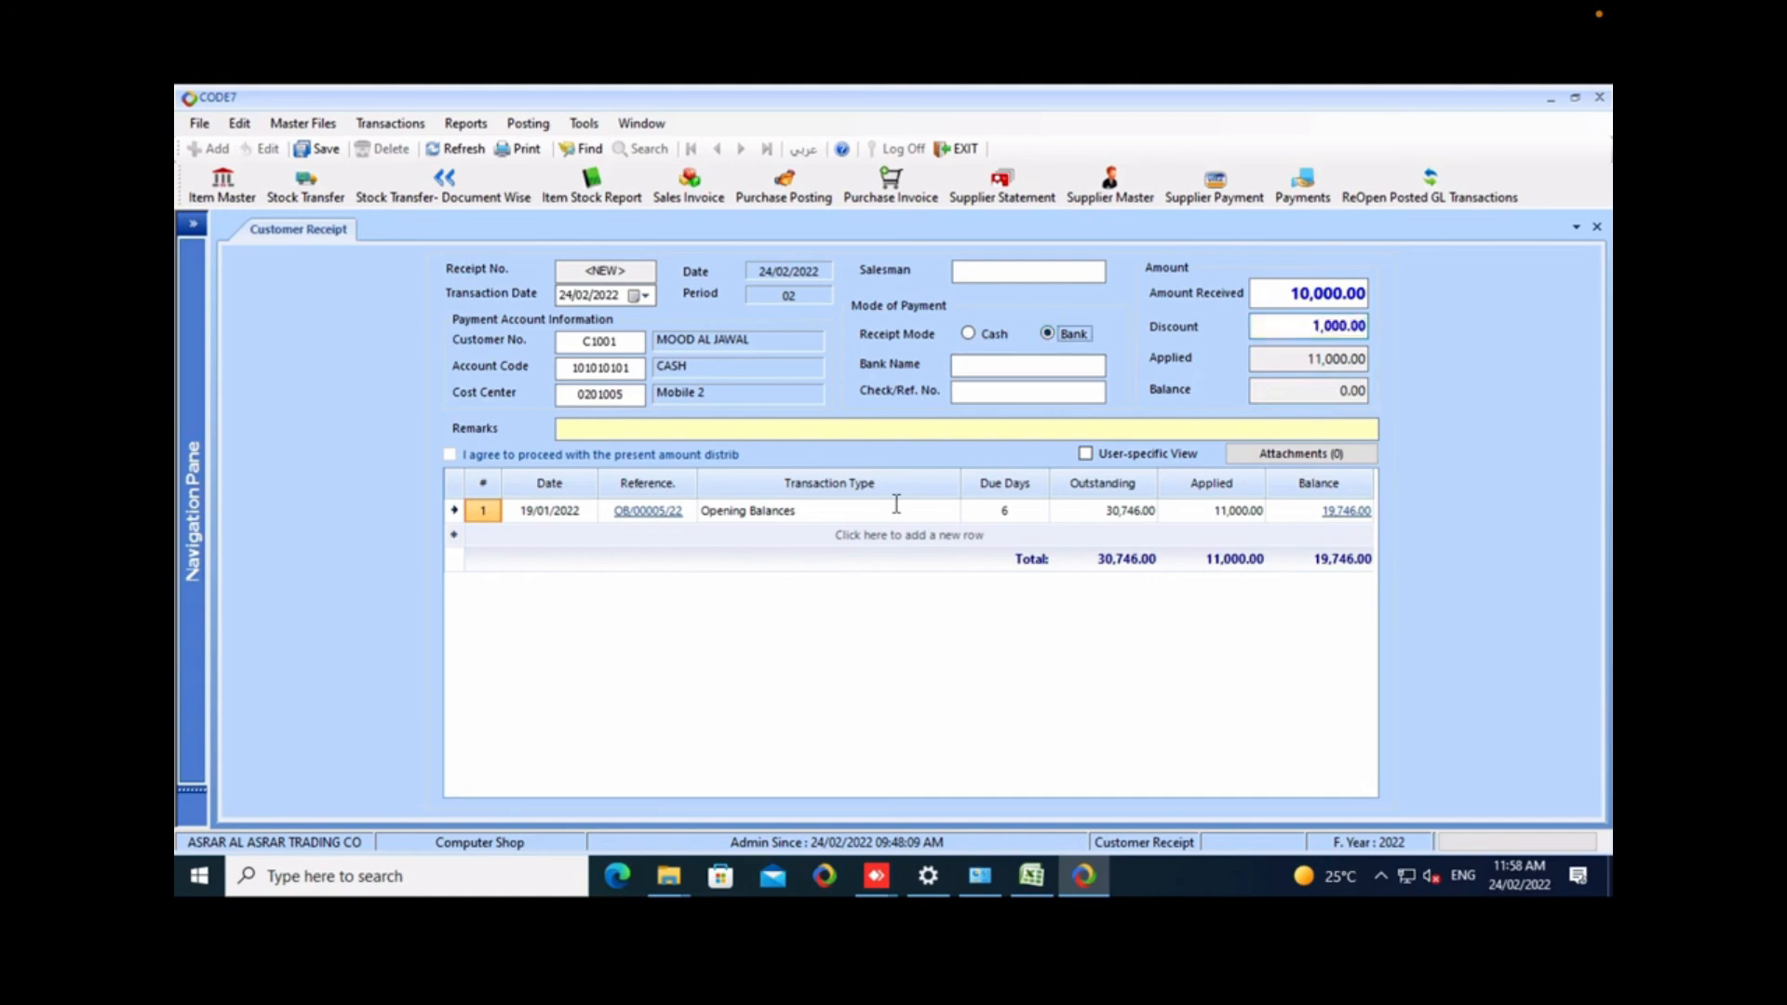
click(631, 368)
drag(631, 368, 570, 368)
text(bank)
key(Return)
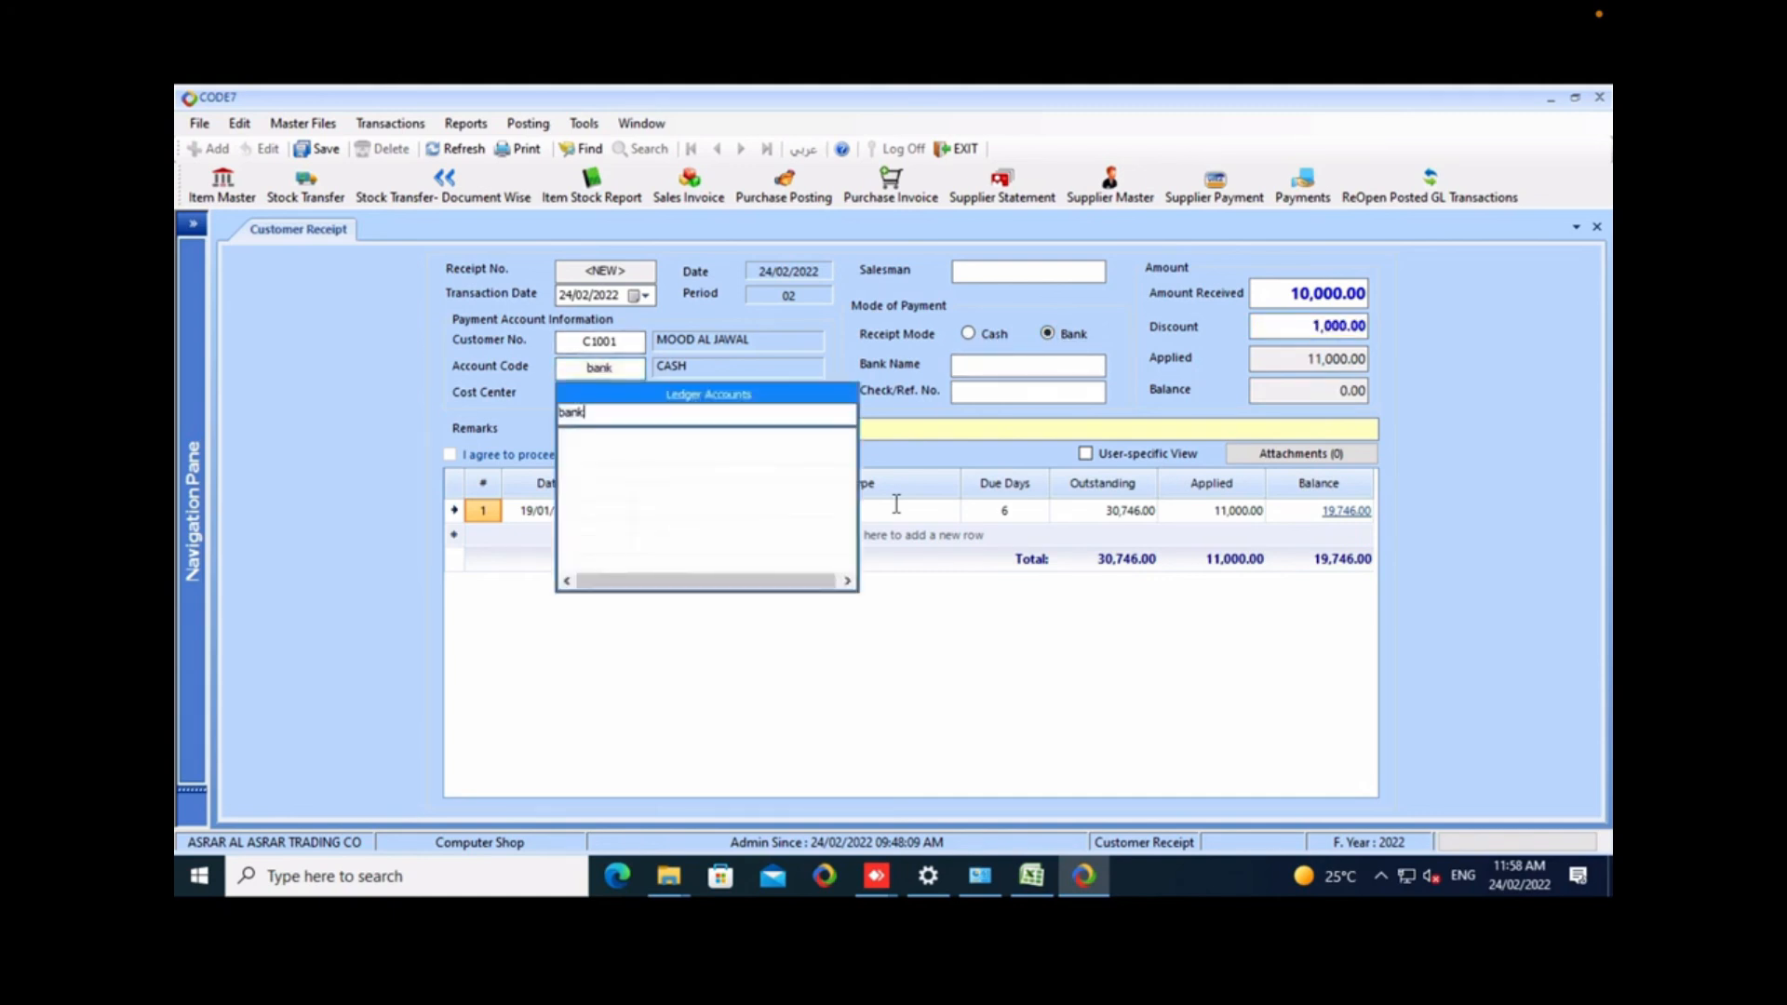
key(Return)
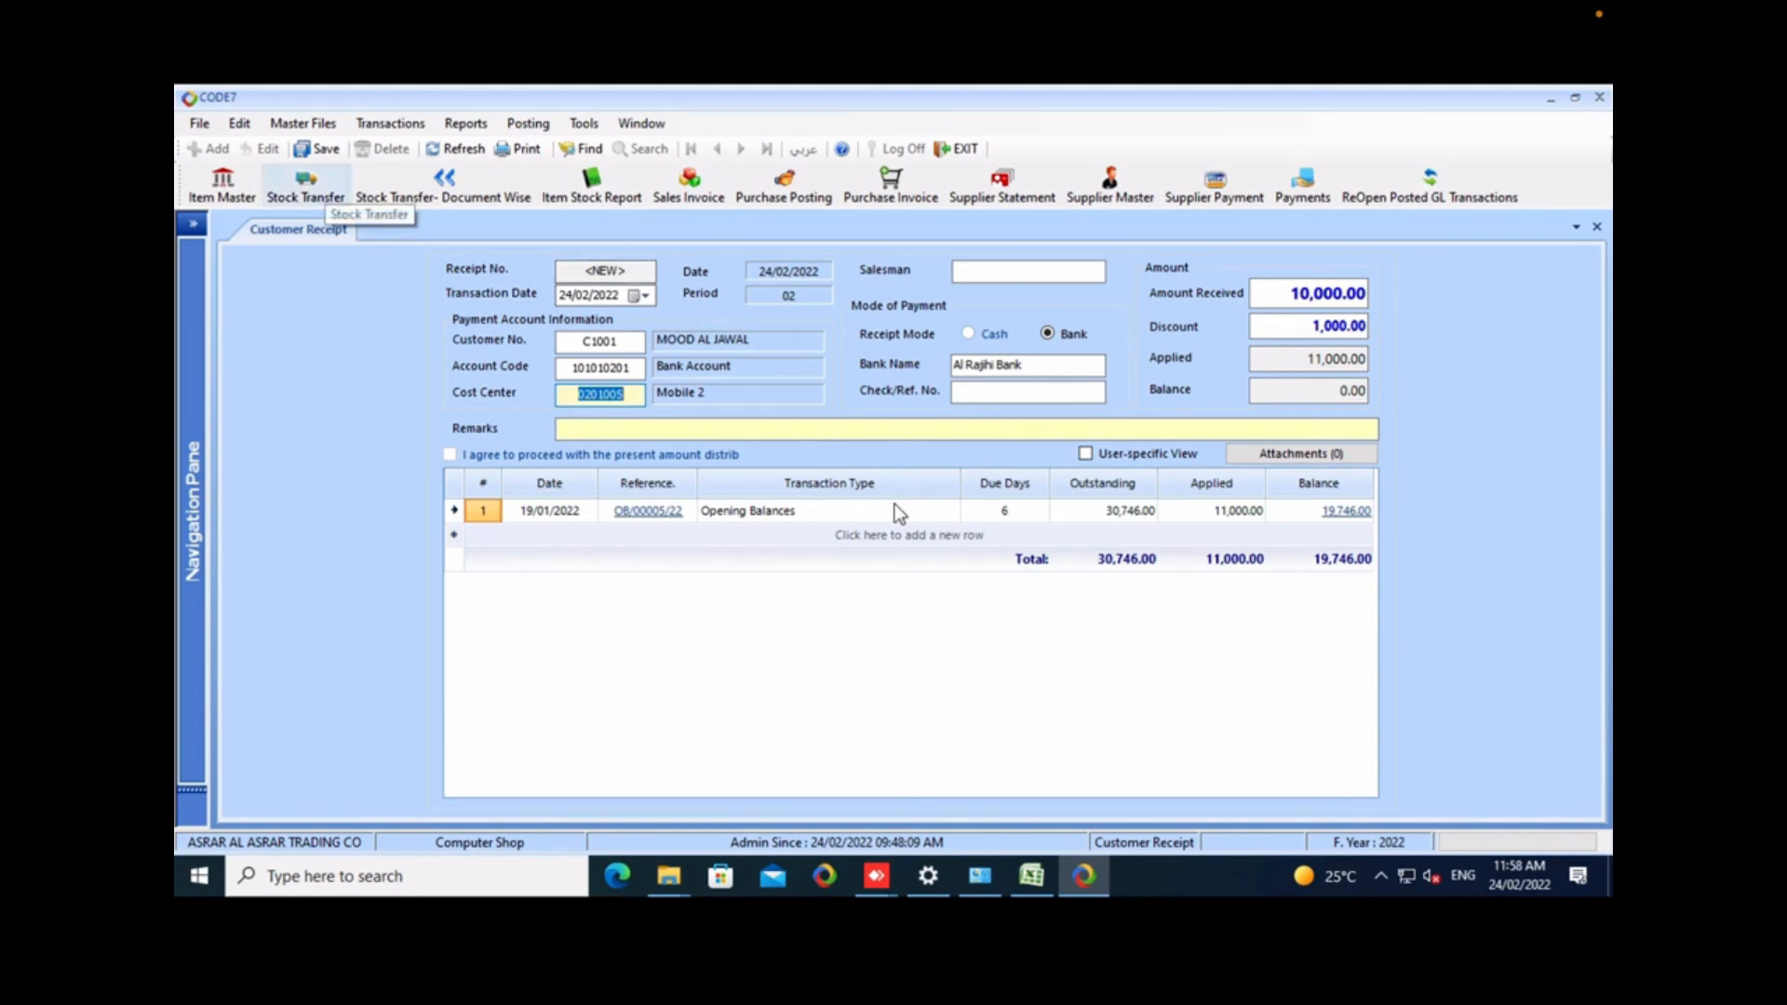
Close the customer receipt without saving the changes.
right_click(298, 230)
click(269, 255)
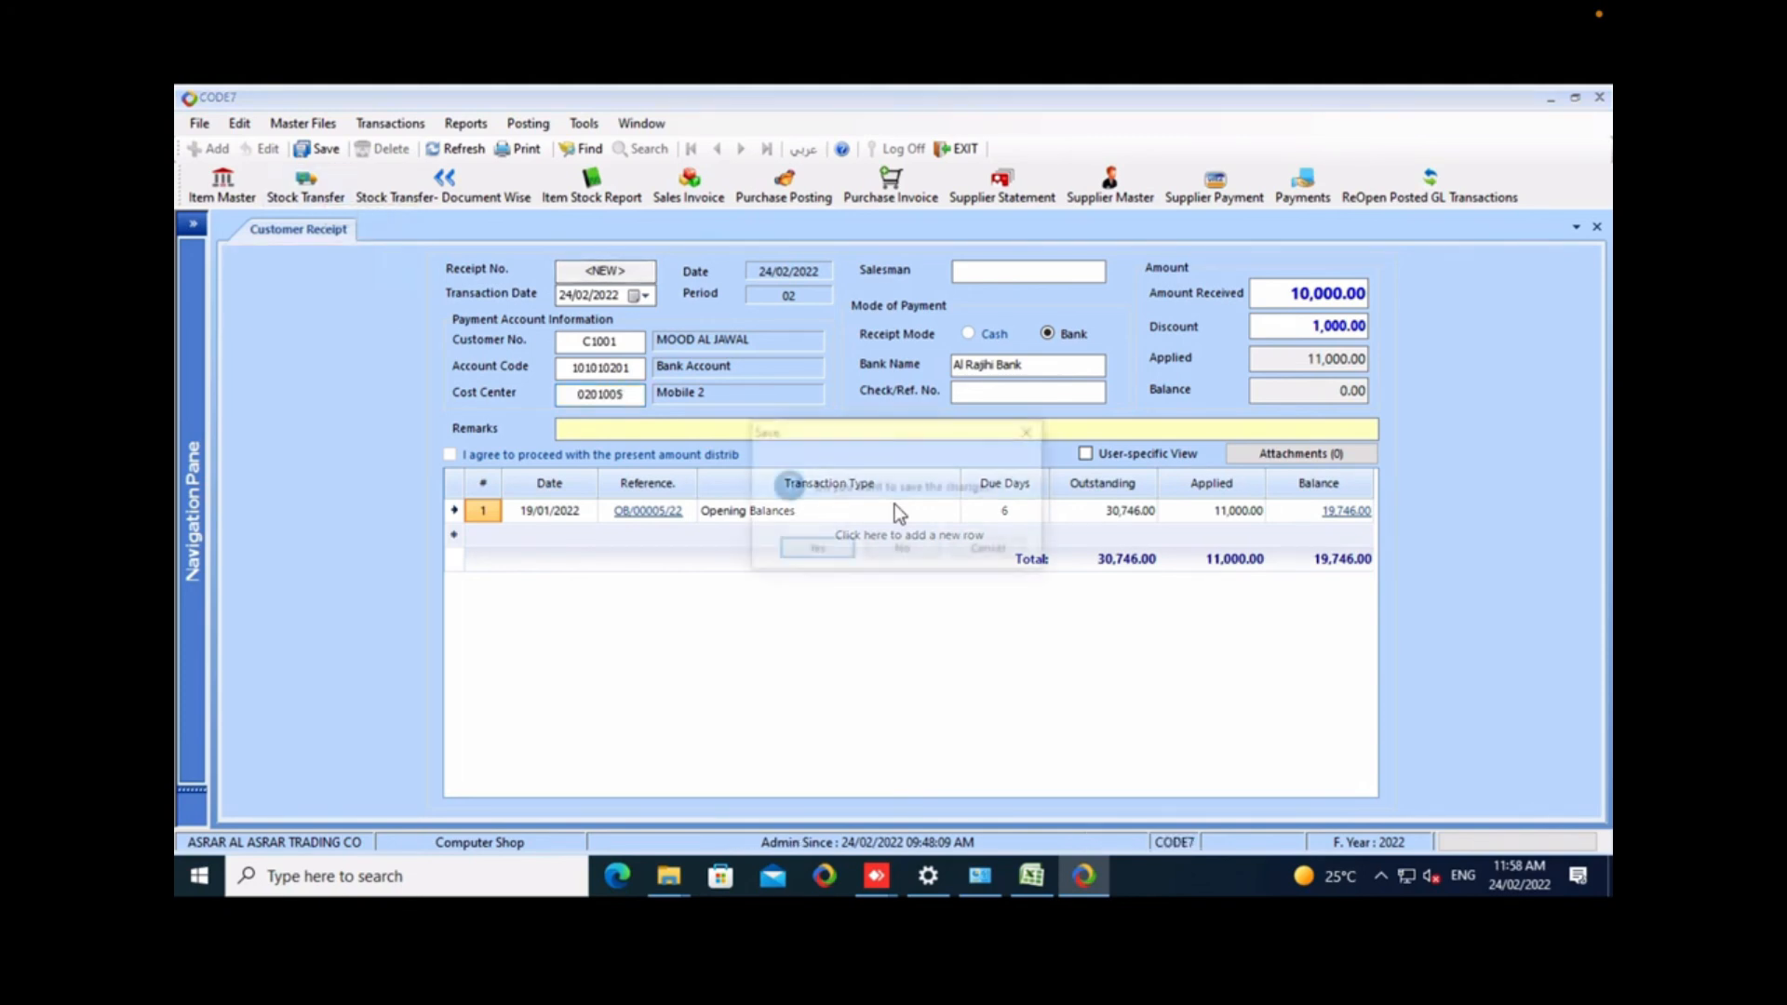
key(n)
Open the Update Payment on Sales form and load the Computer Shop branch's invoices dated 24/02/2022.
key(alt+m)
key(Right)
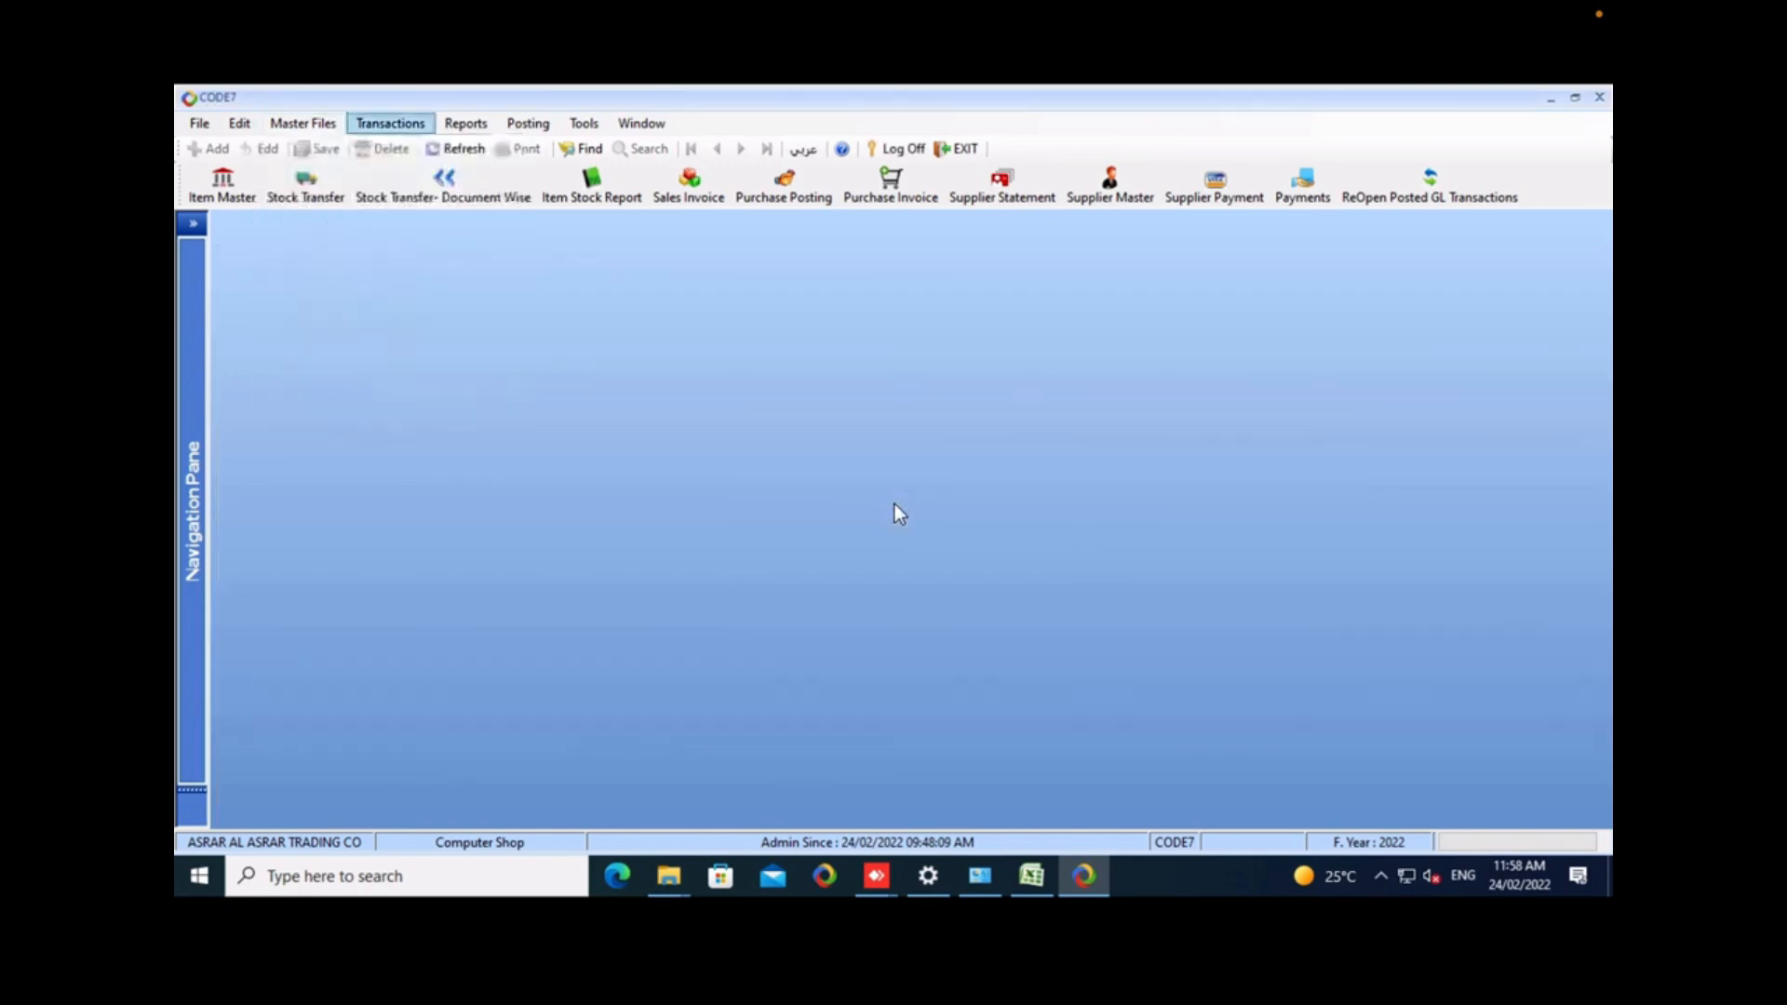
key(Down)
key(Up)
key(Up)
key(Down)
key(Return)
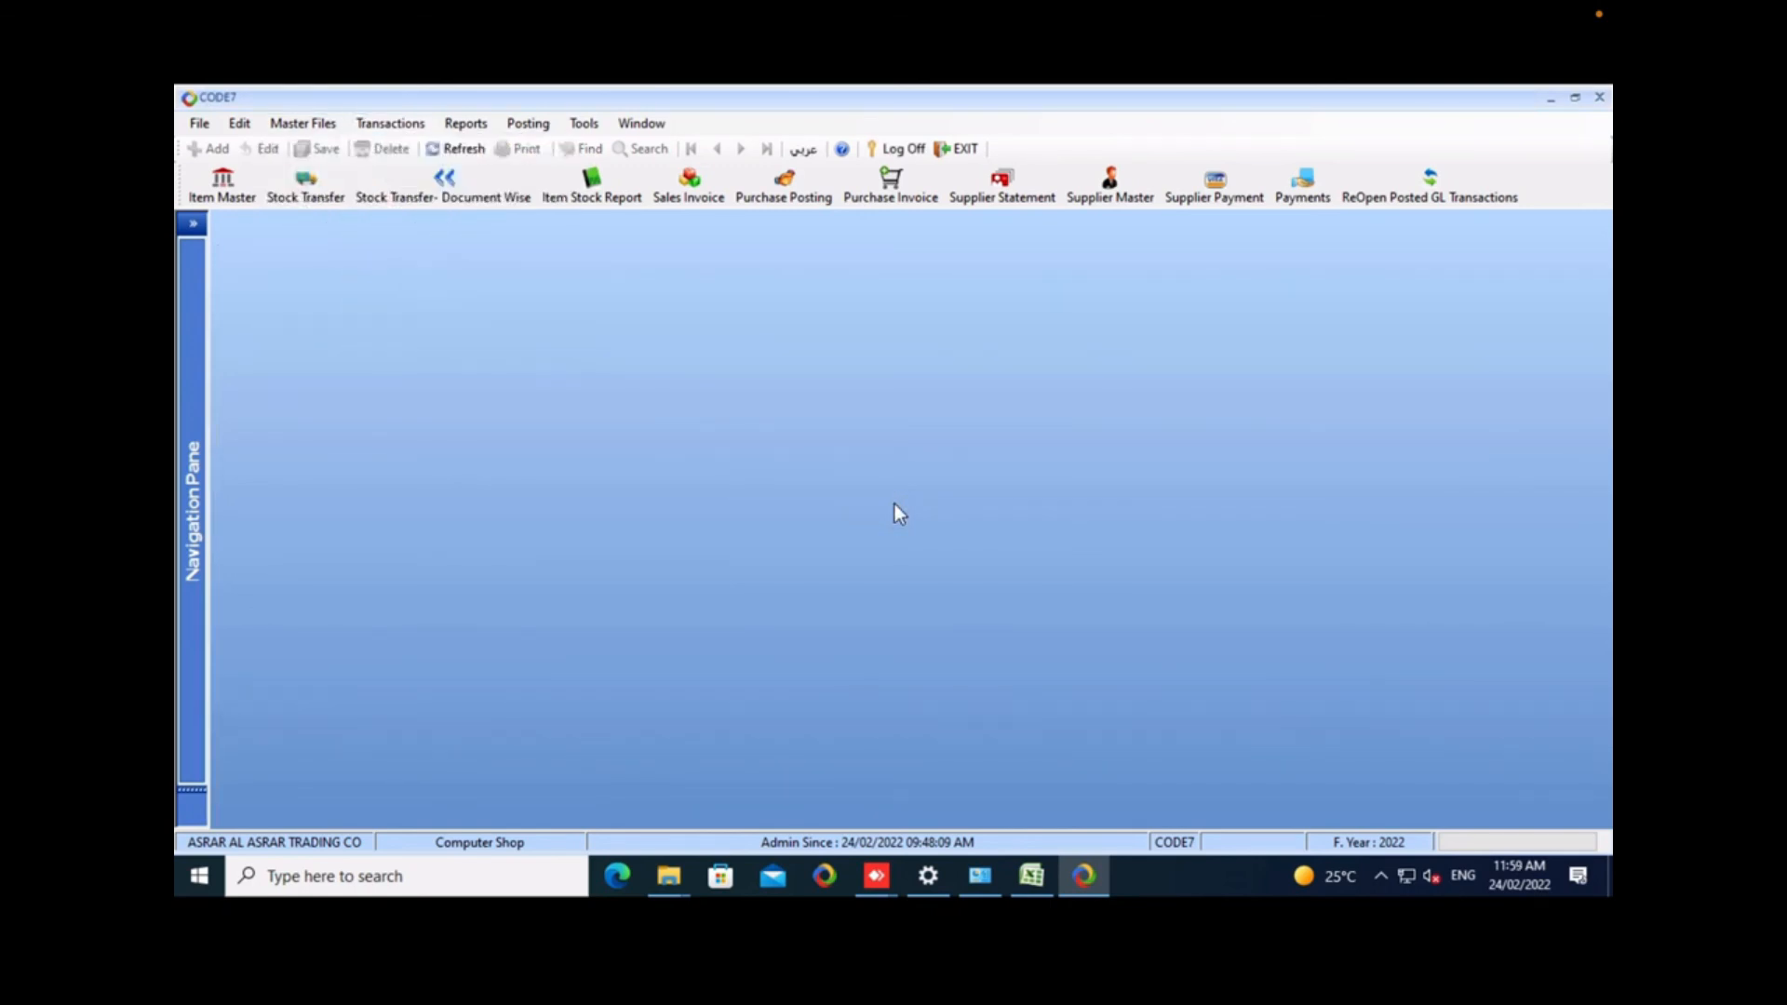
key(Tab)
key(Tab)
key(Tab)
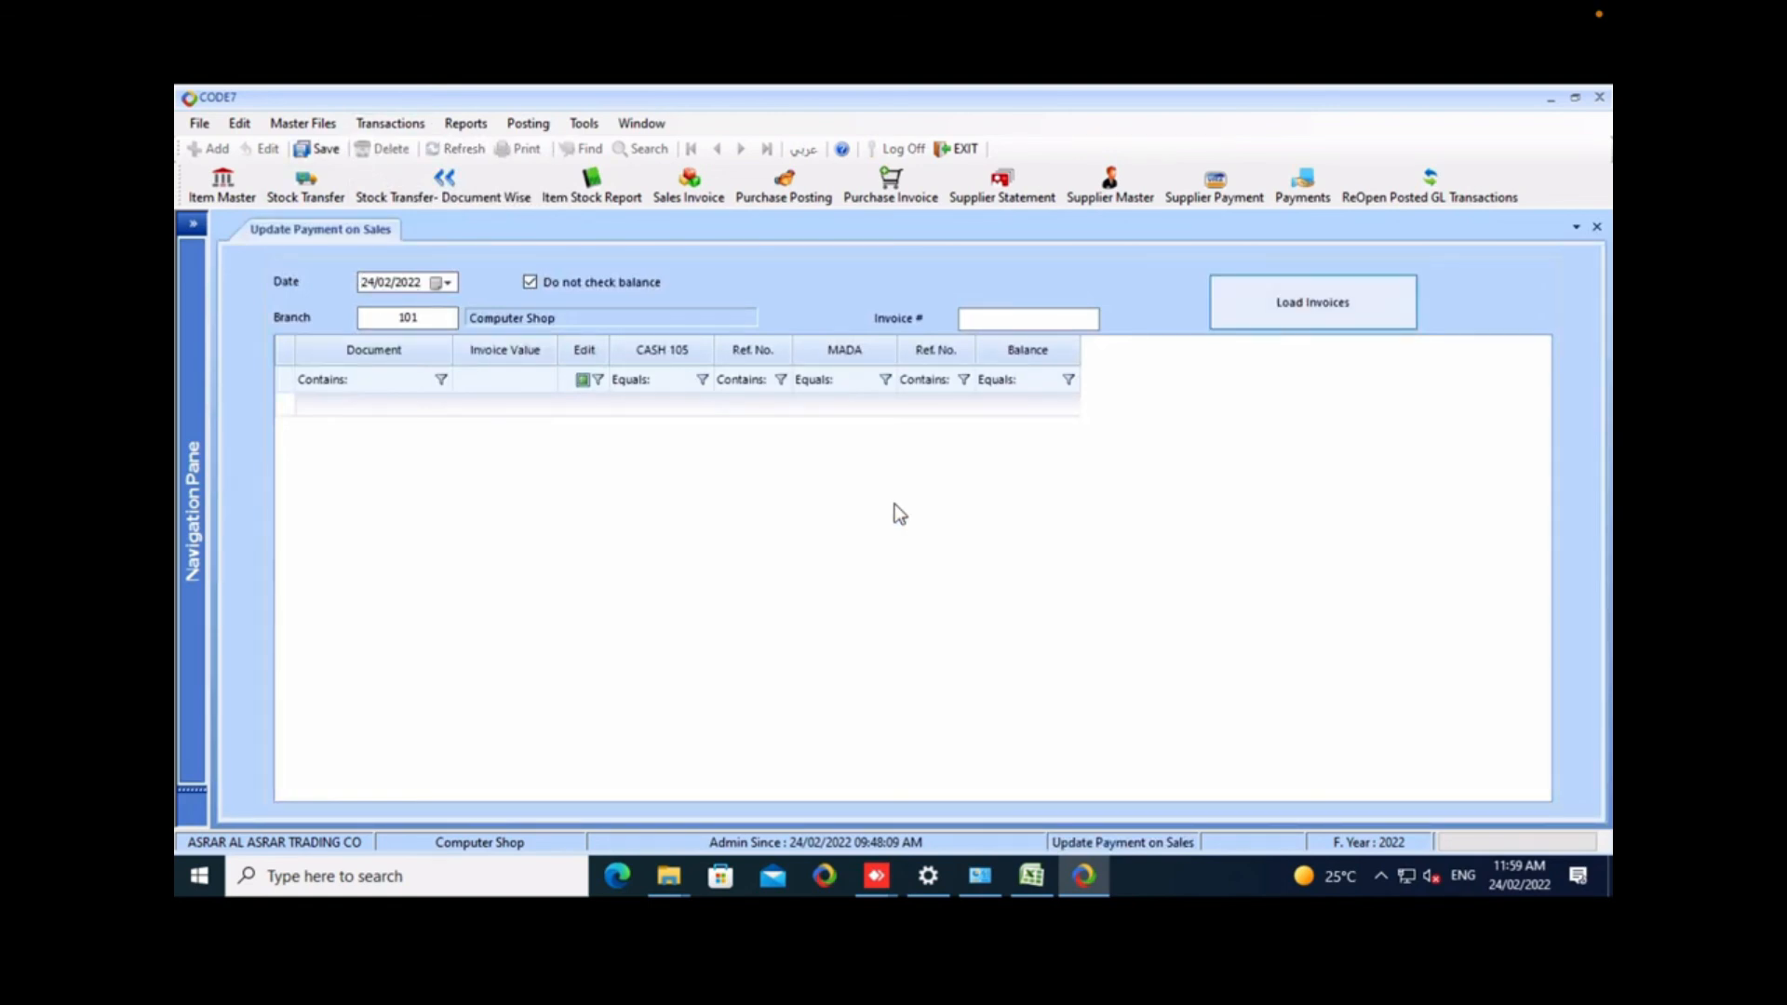
key(Return)
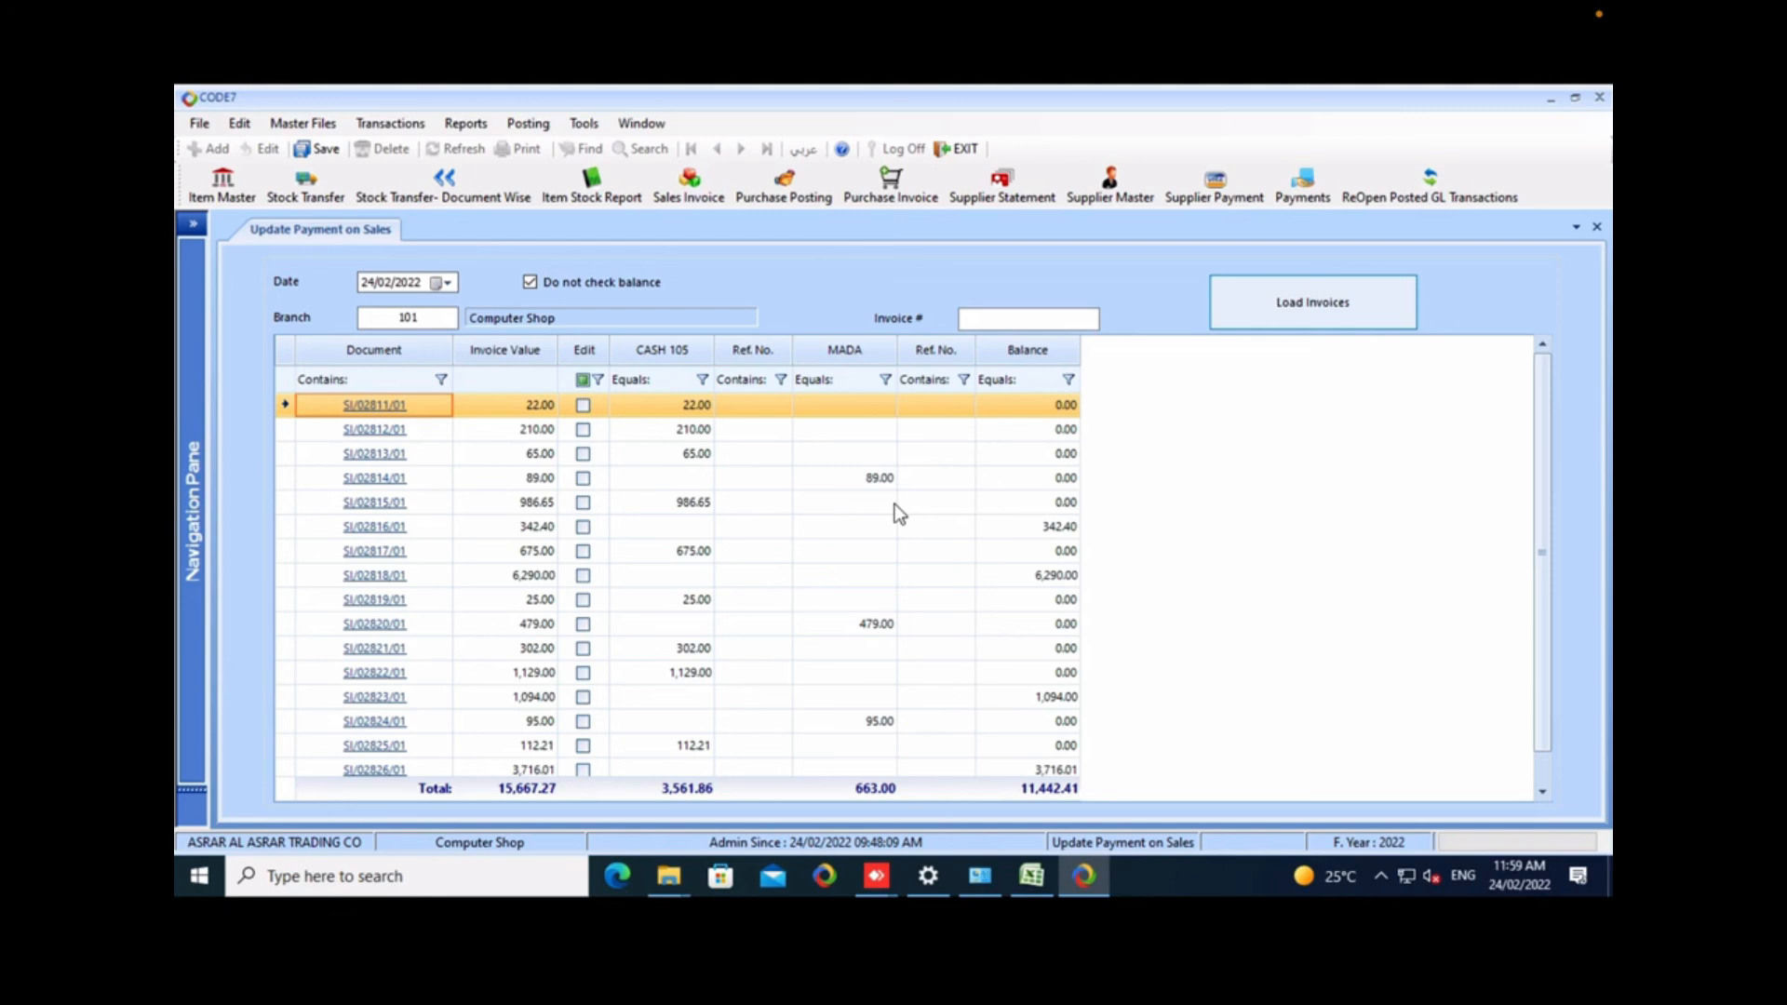
Mark the 1,129.00 invoice for editing and clear its CASH 105 payment amount.
scroll(899, 513, down, 1)
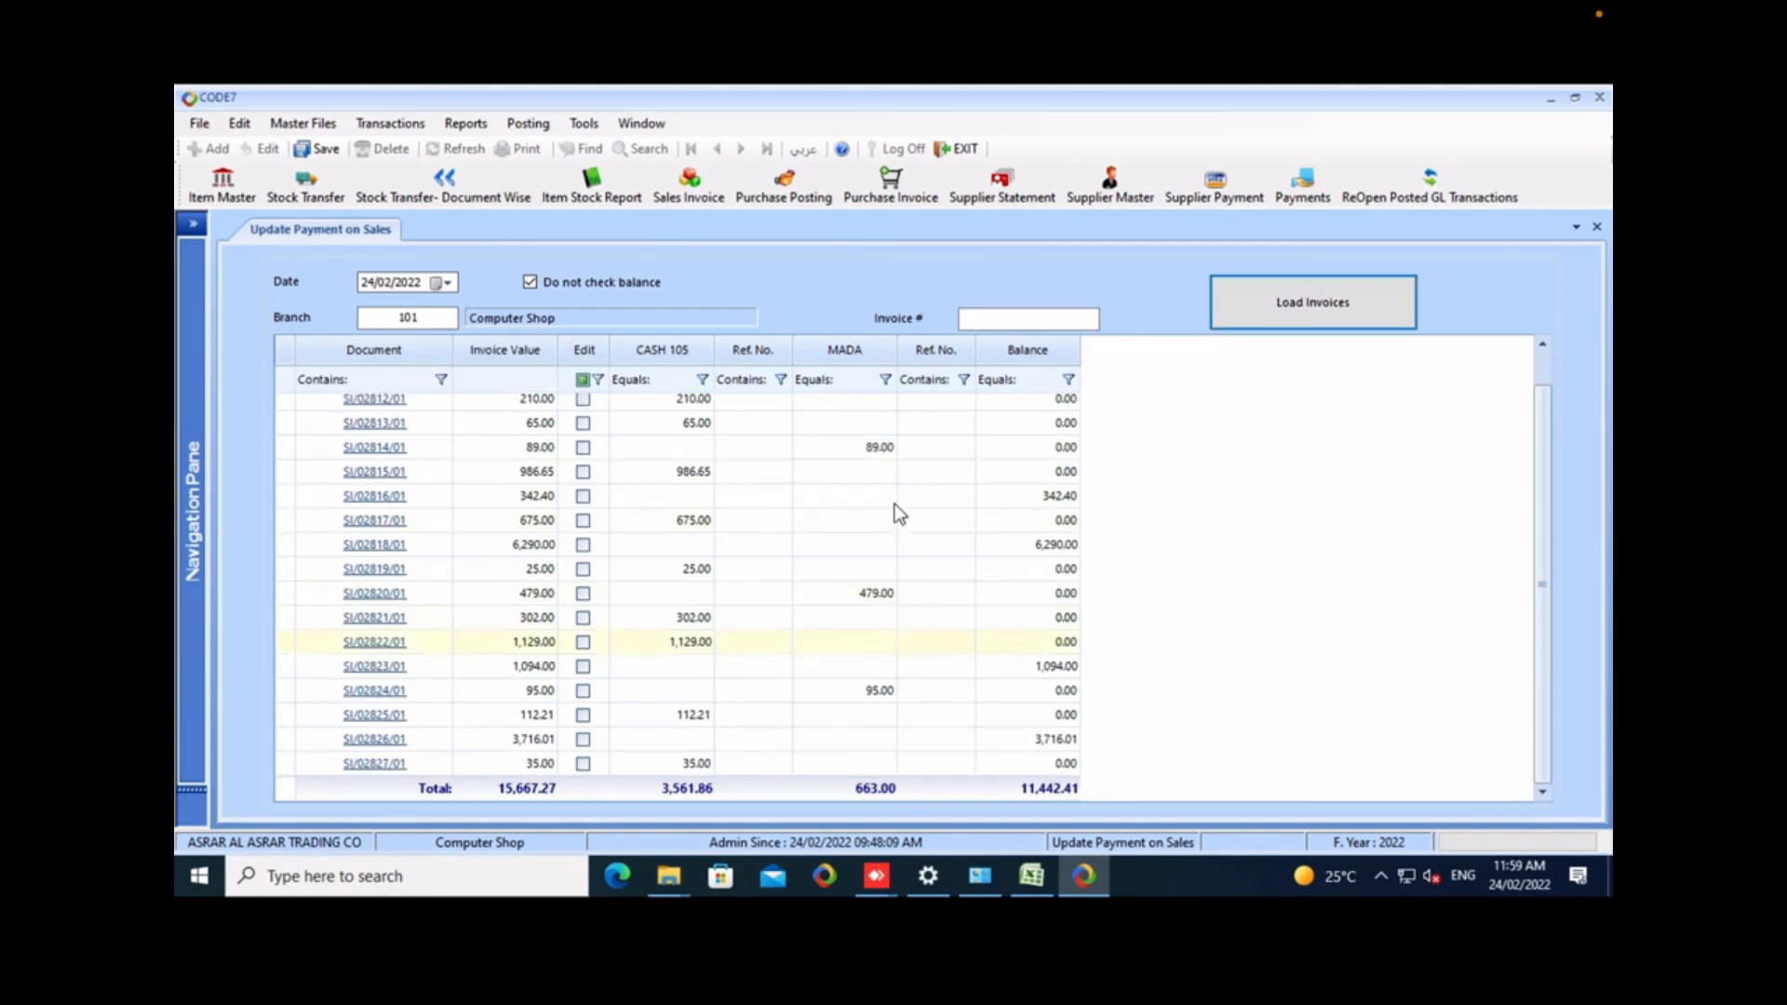
click(582, 641)
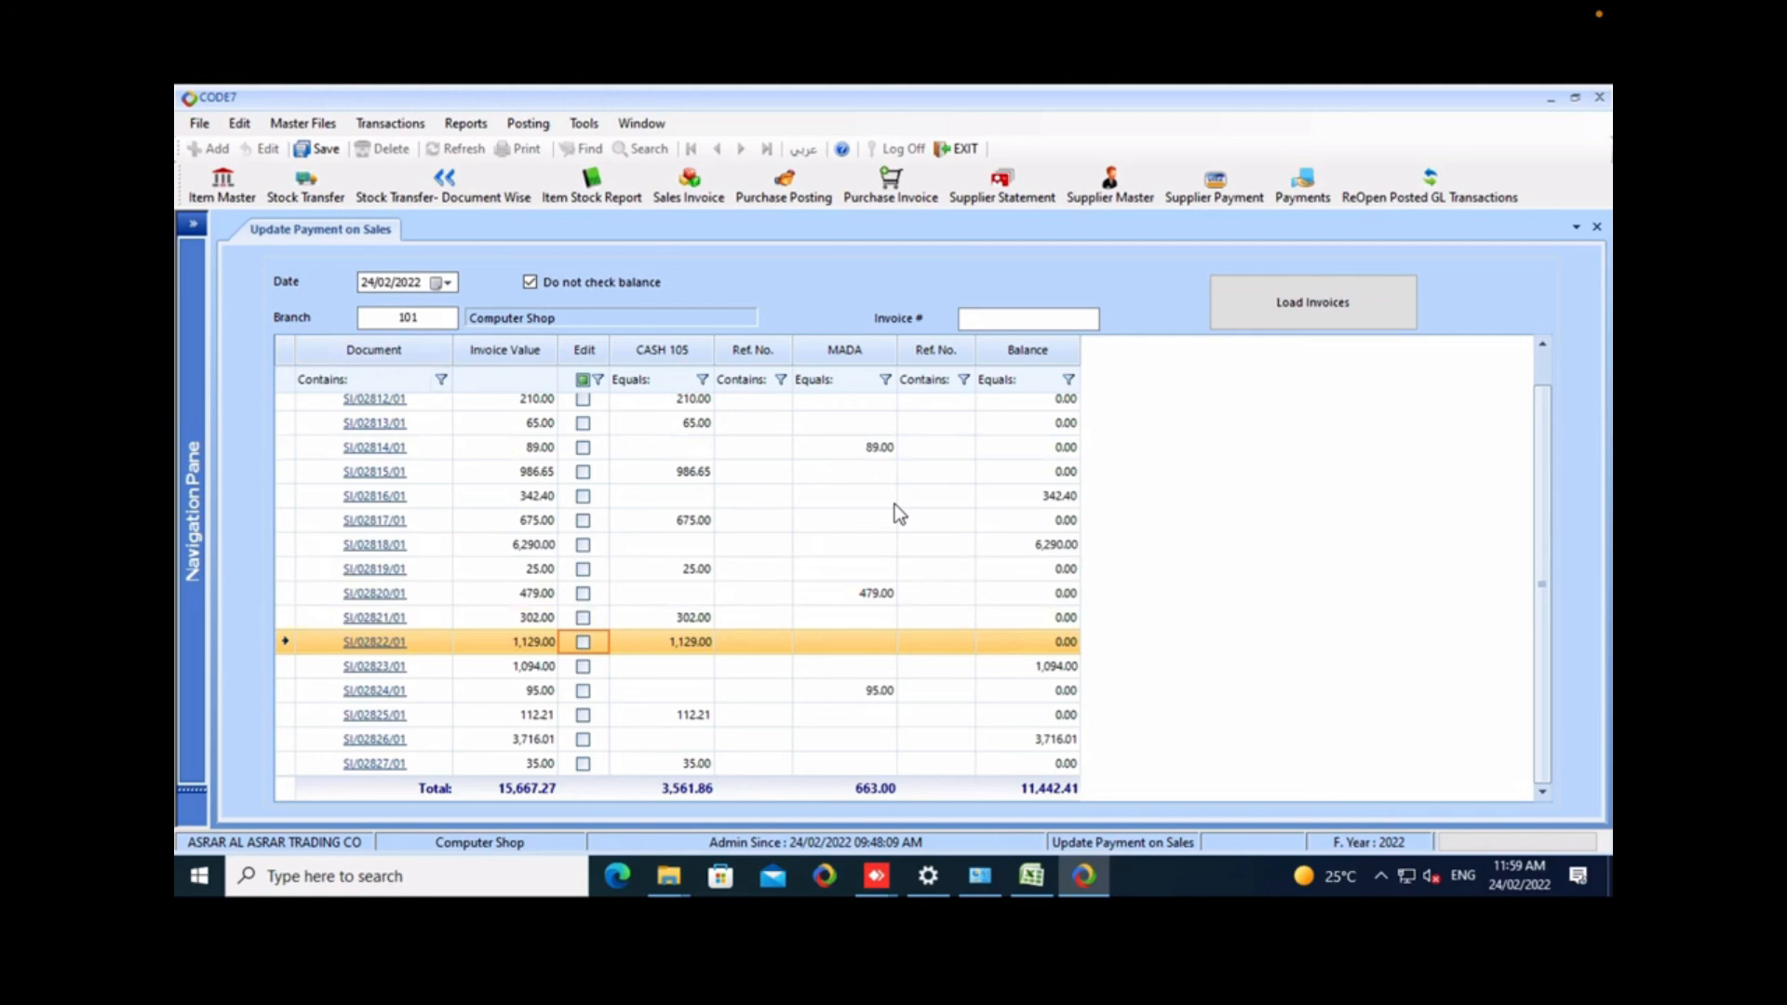
key(Tab)
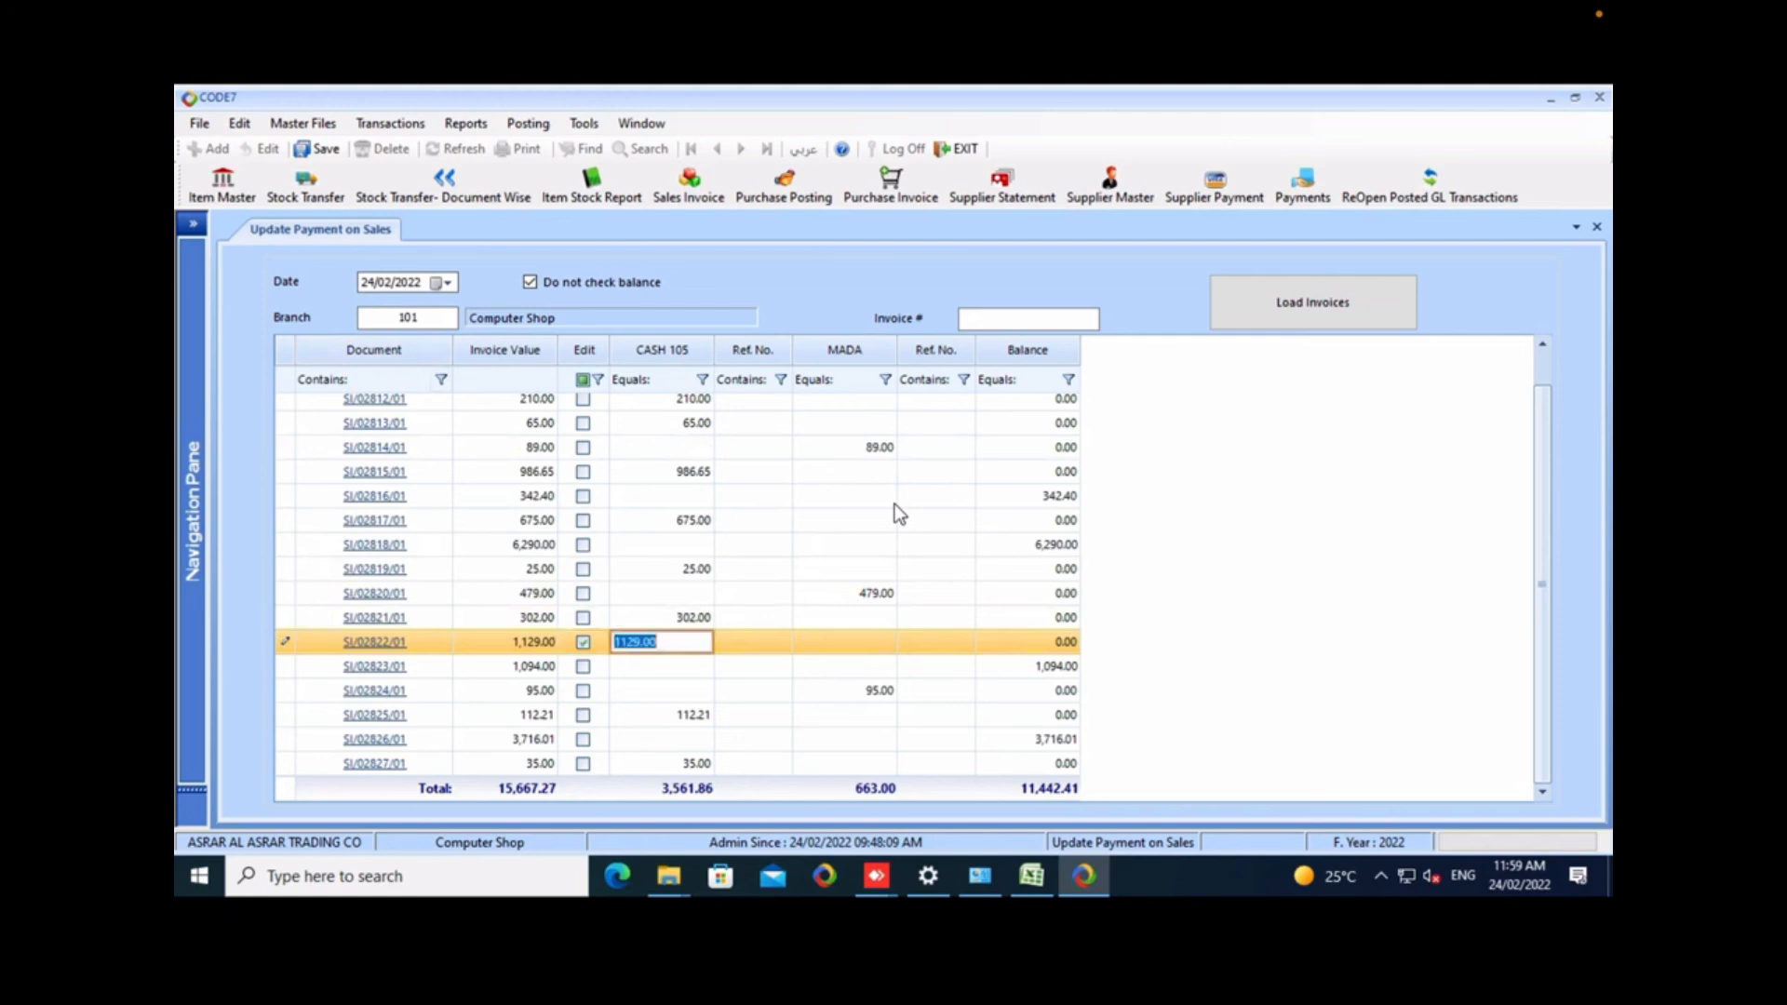
key(BackSpace)
key(Tab)
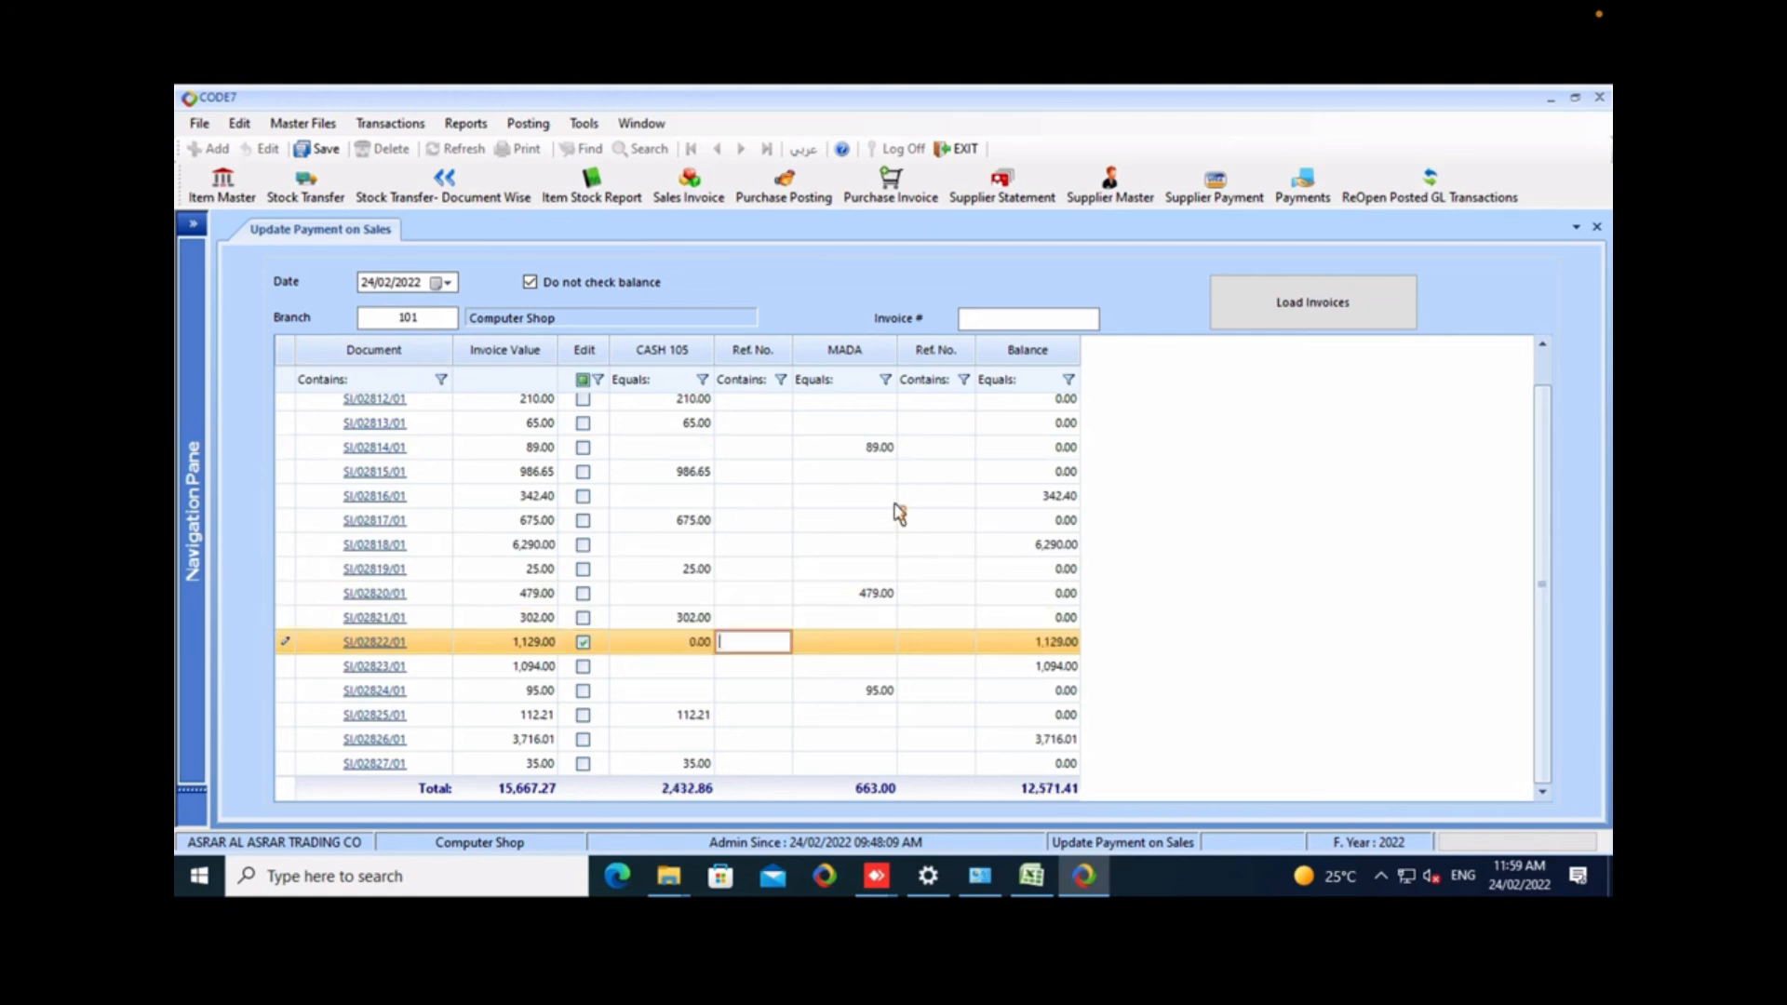
Enter a MADA payment of 1129 with reference number 1234 for the 1,129.00 invoice.
text(11)
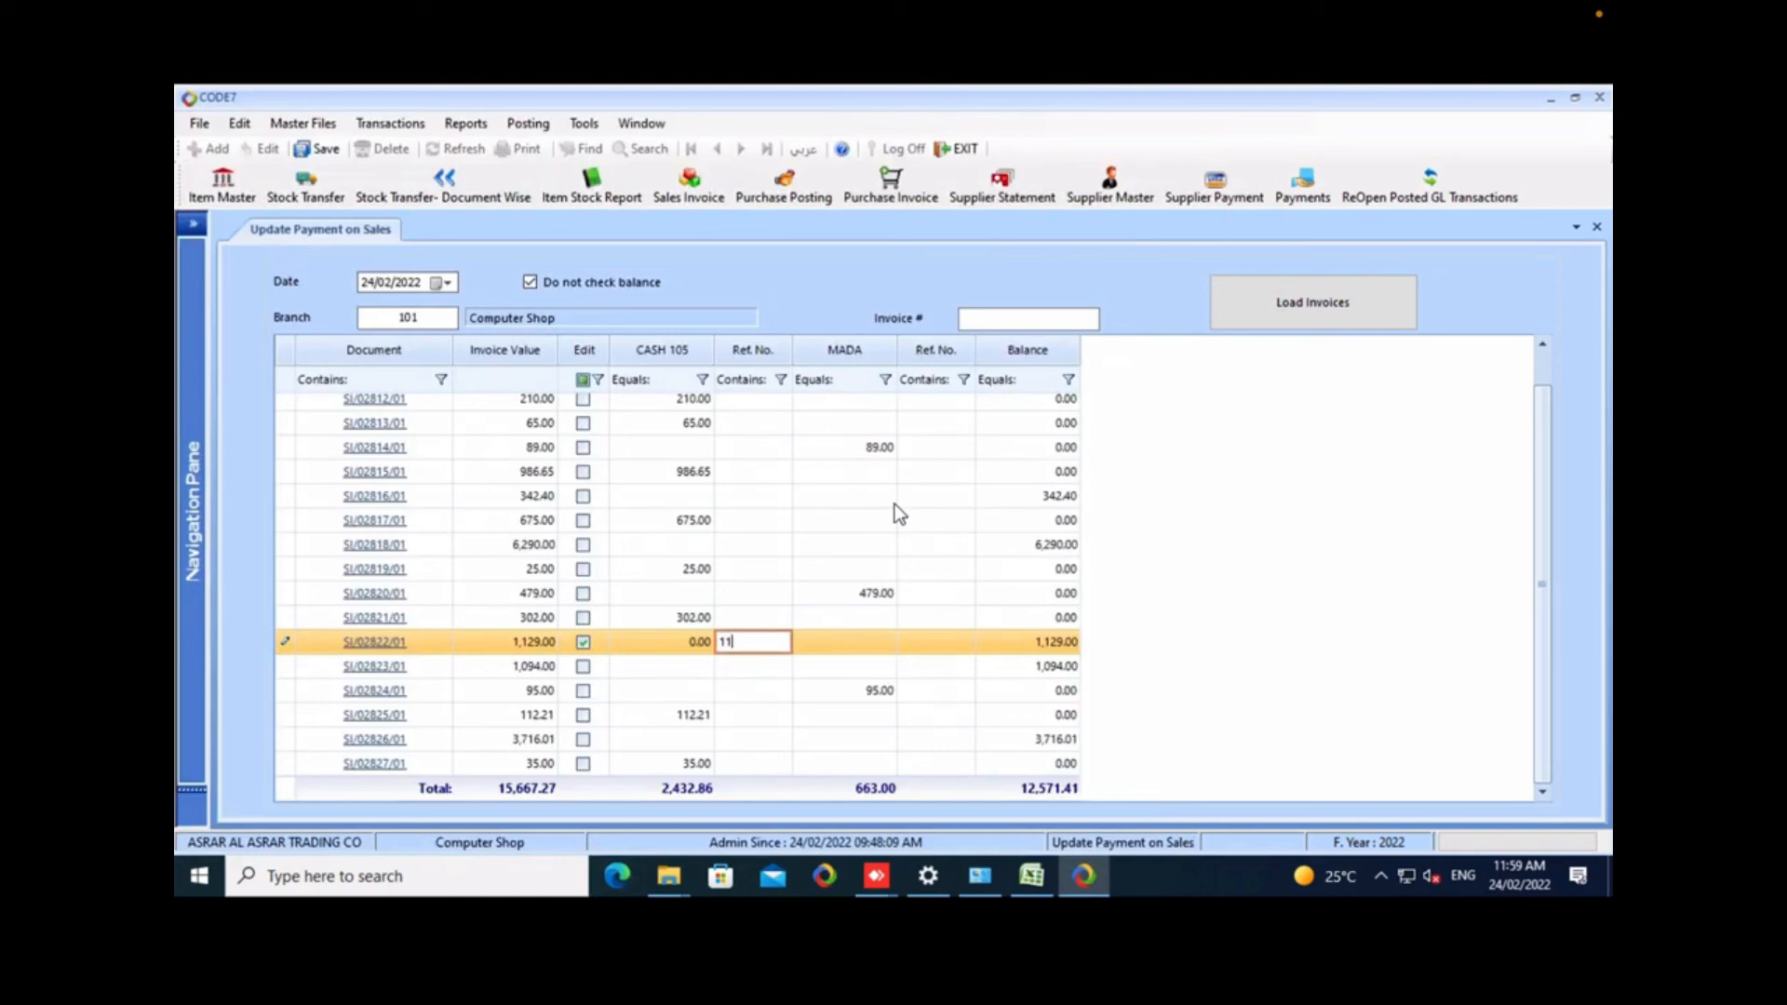
key(BackSpace)
key(BackSpace)
key(Tab)
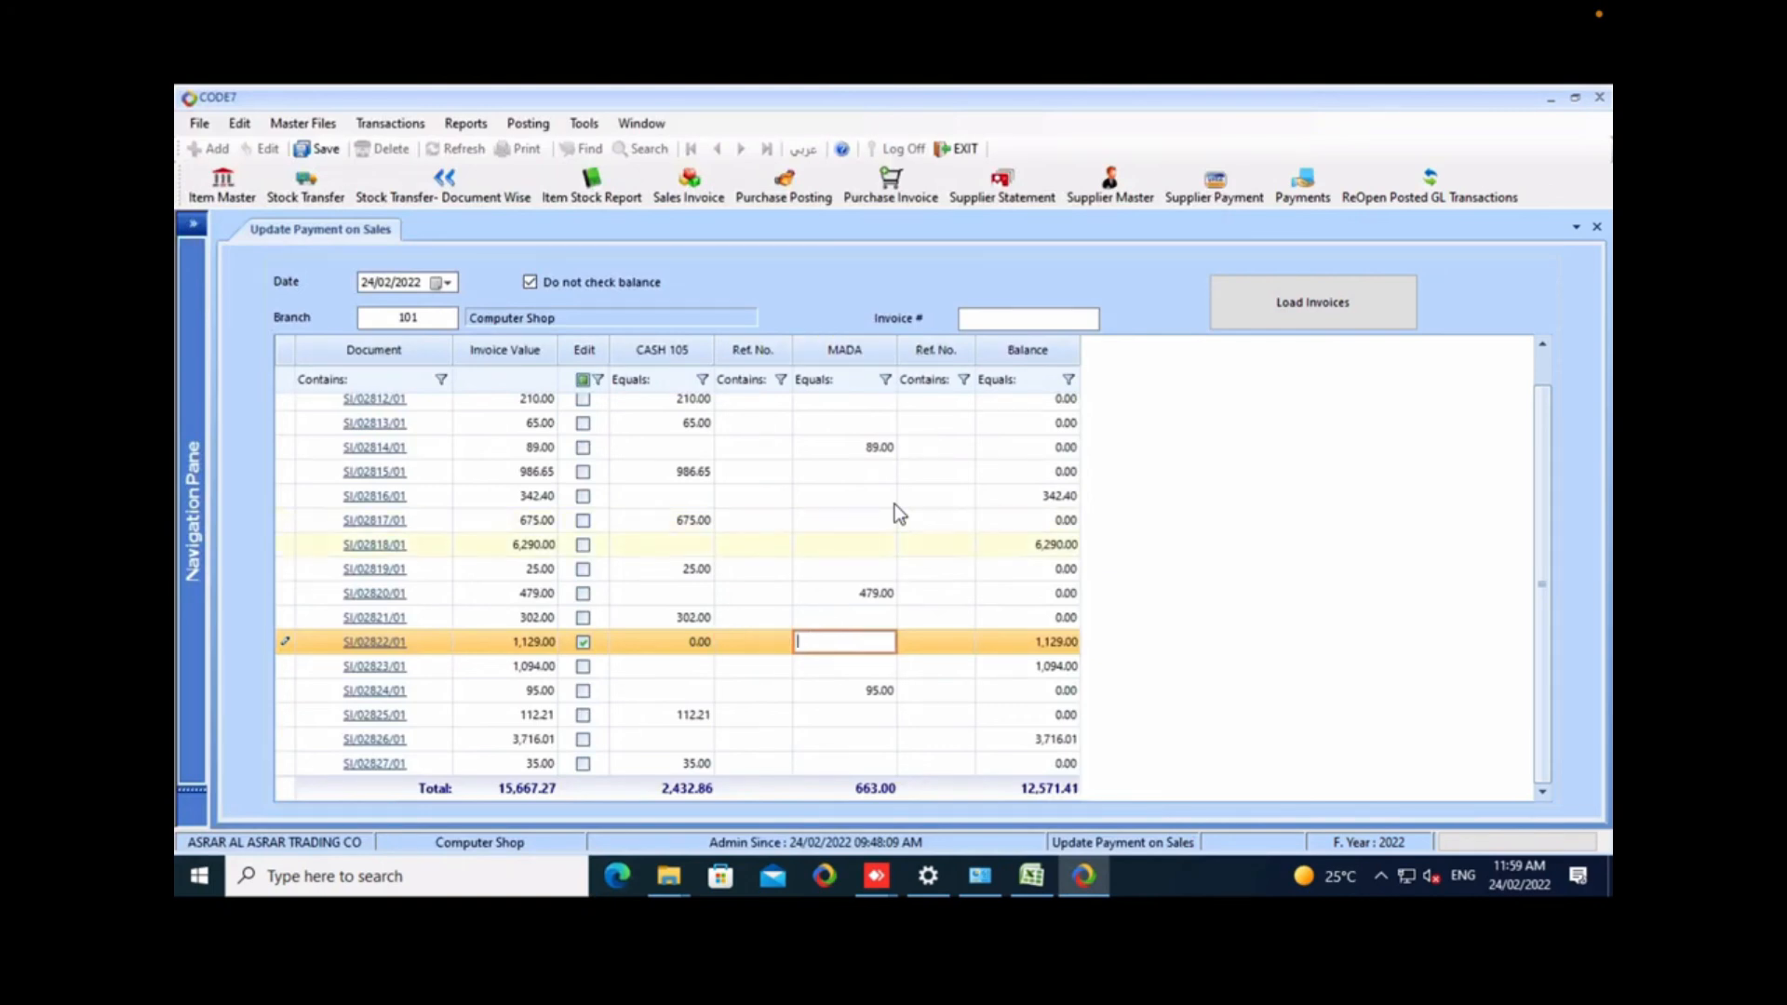
text(1129)
key(Tab)
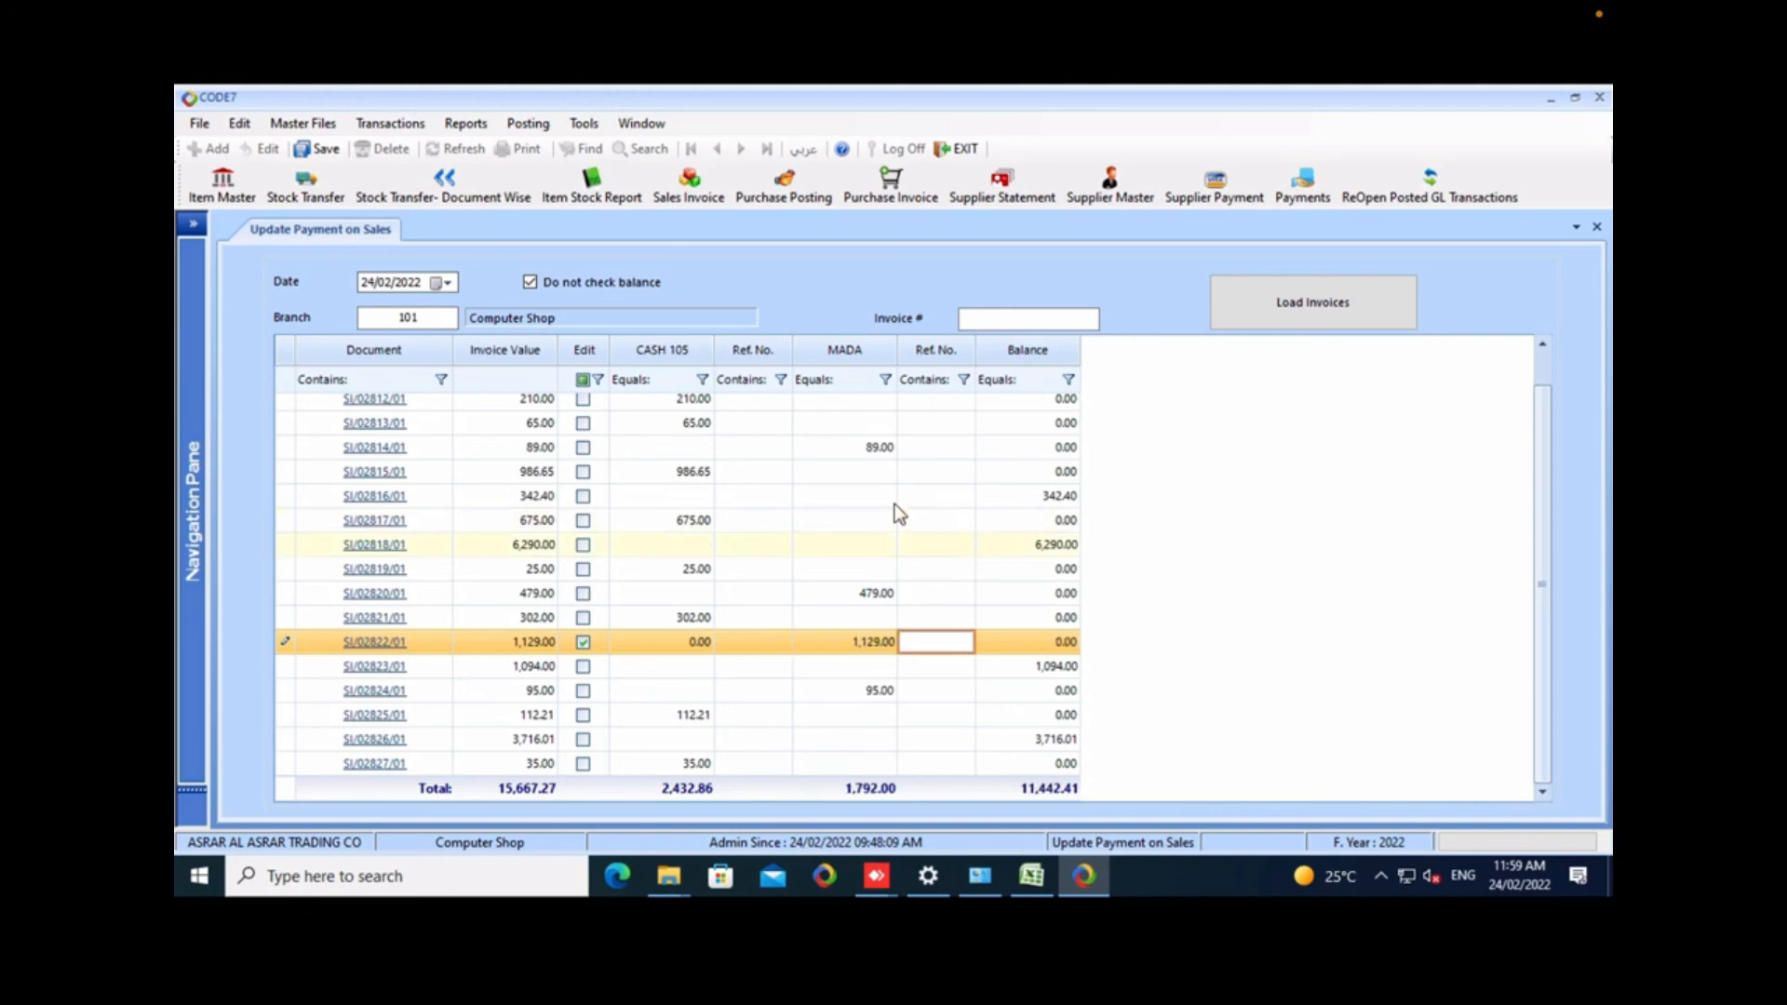
text(1234)
key(Down)
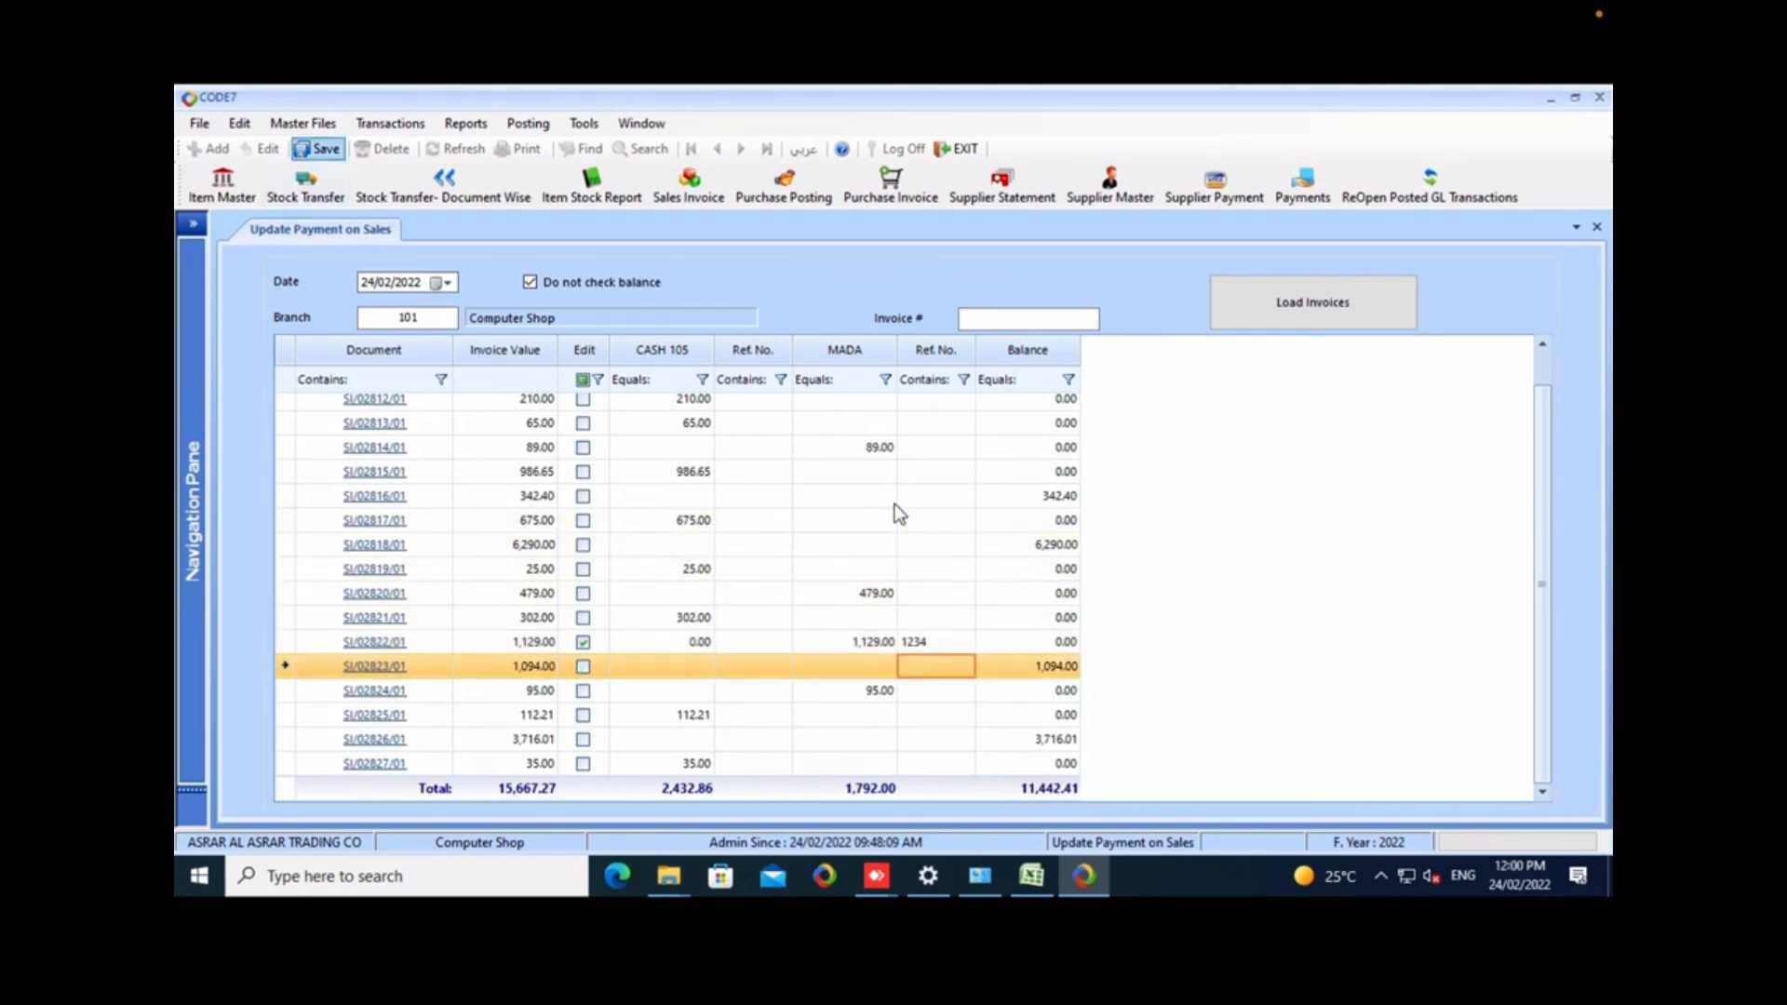
Save the updated invoice payment and dismiss the completion notice.
key(ctrl+s)
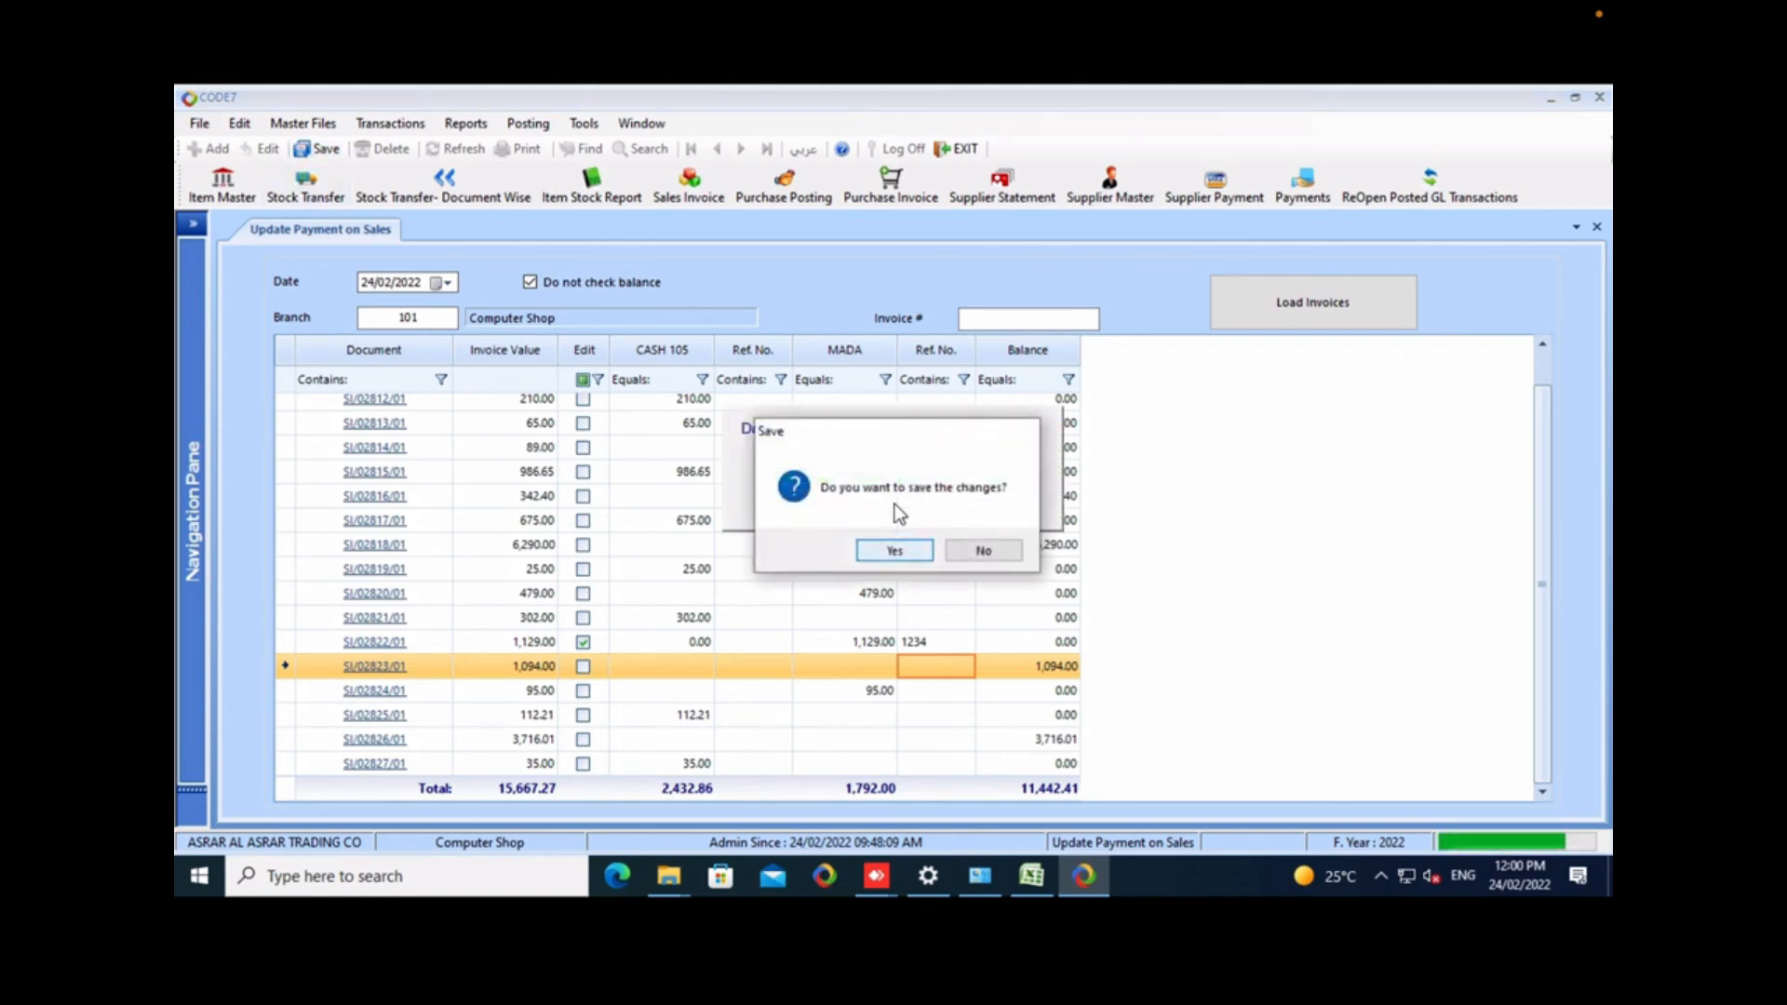
key(Return)
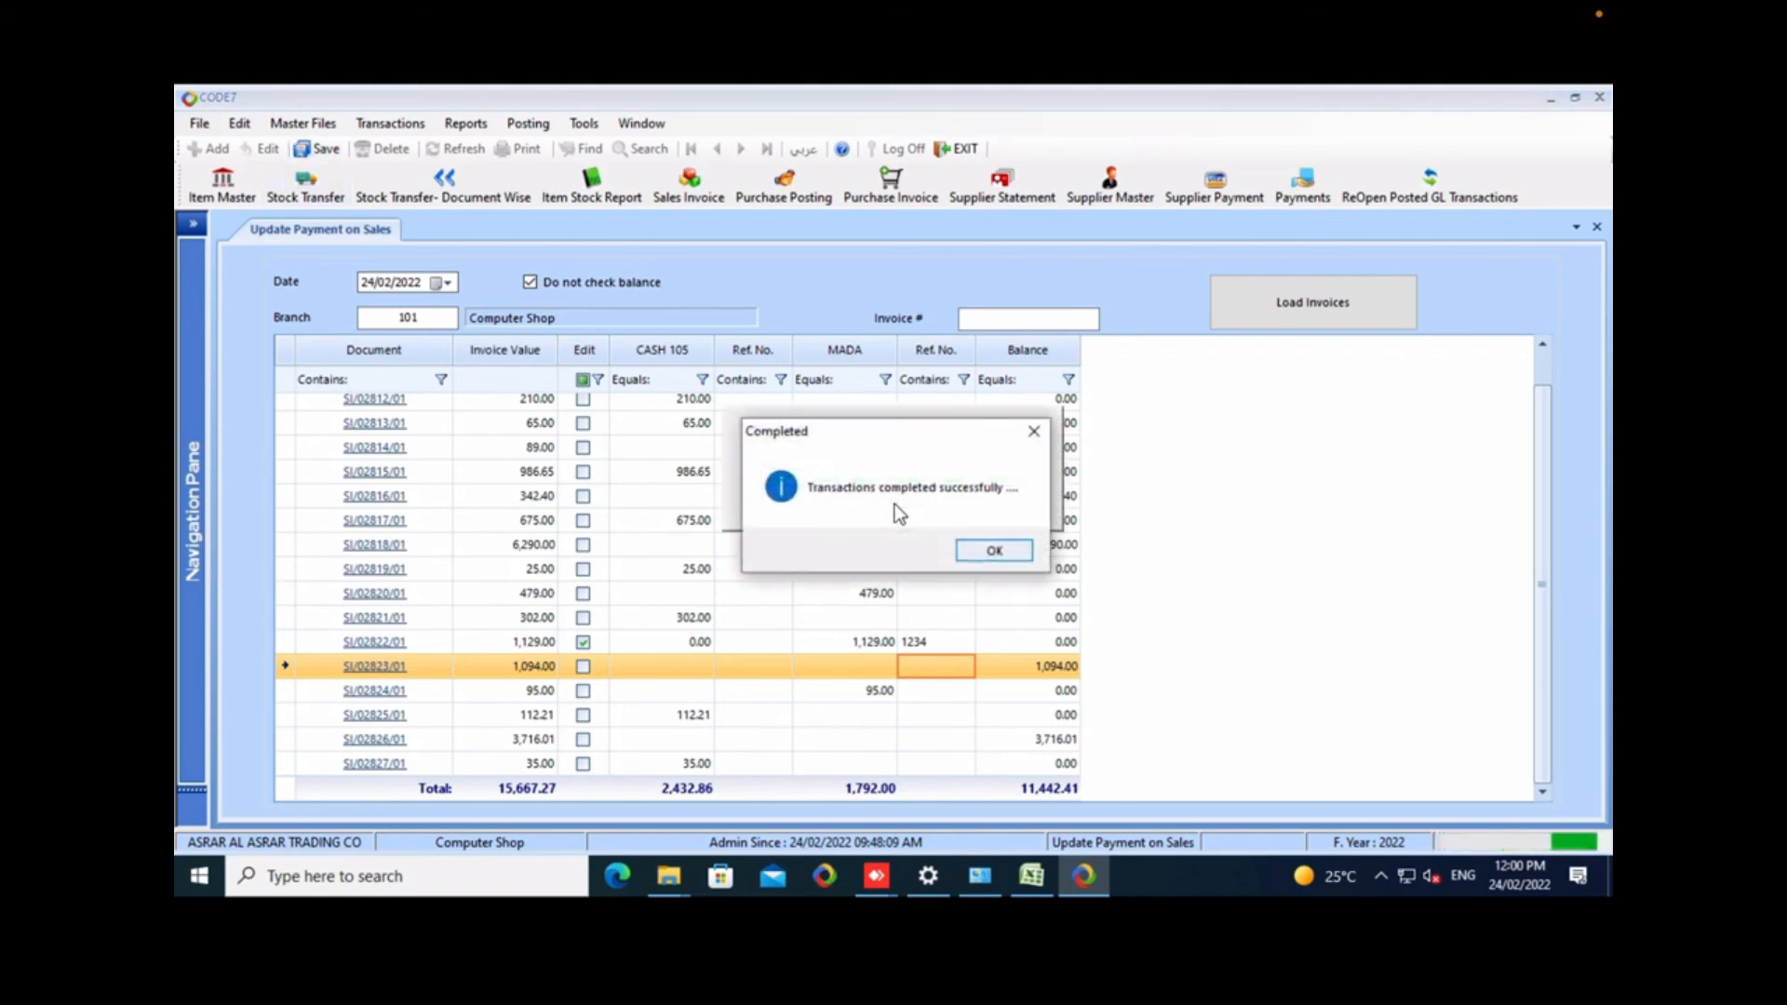
key(Return)
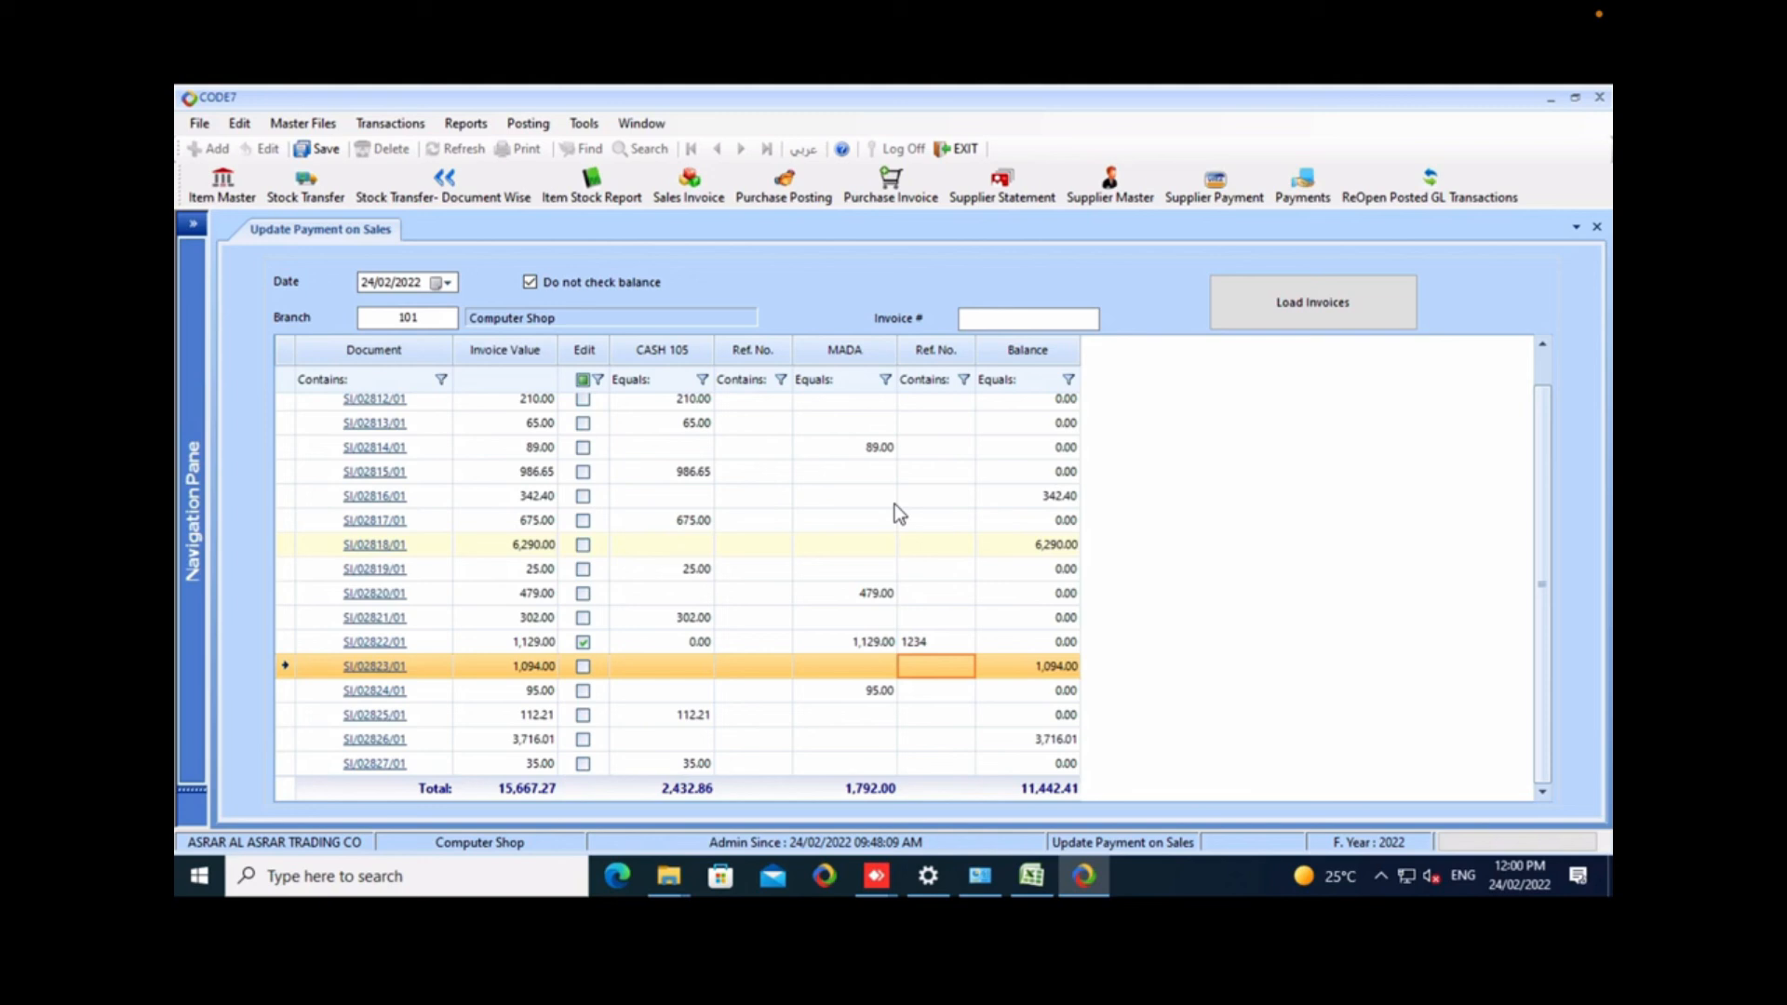
Remove the edit mark from the 1,129.00 invoice and close the Update Payment on Sales form.
click(583, 642)
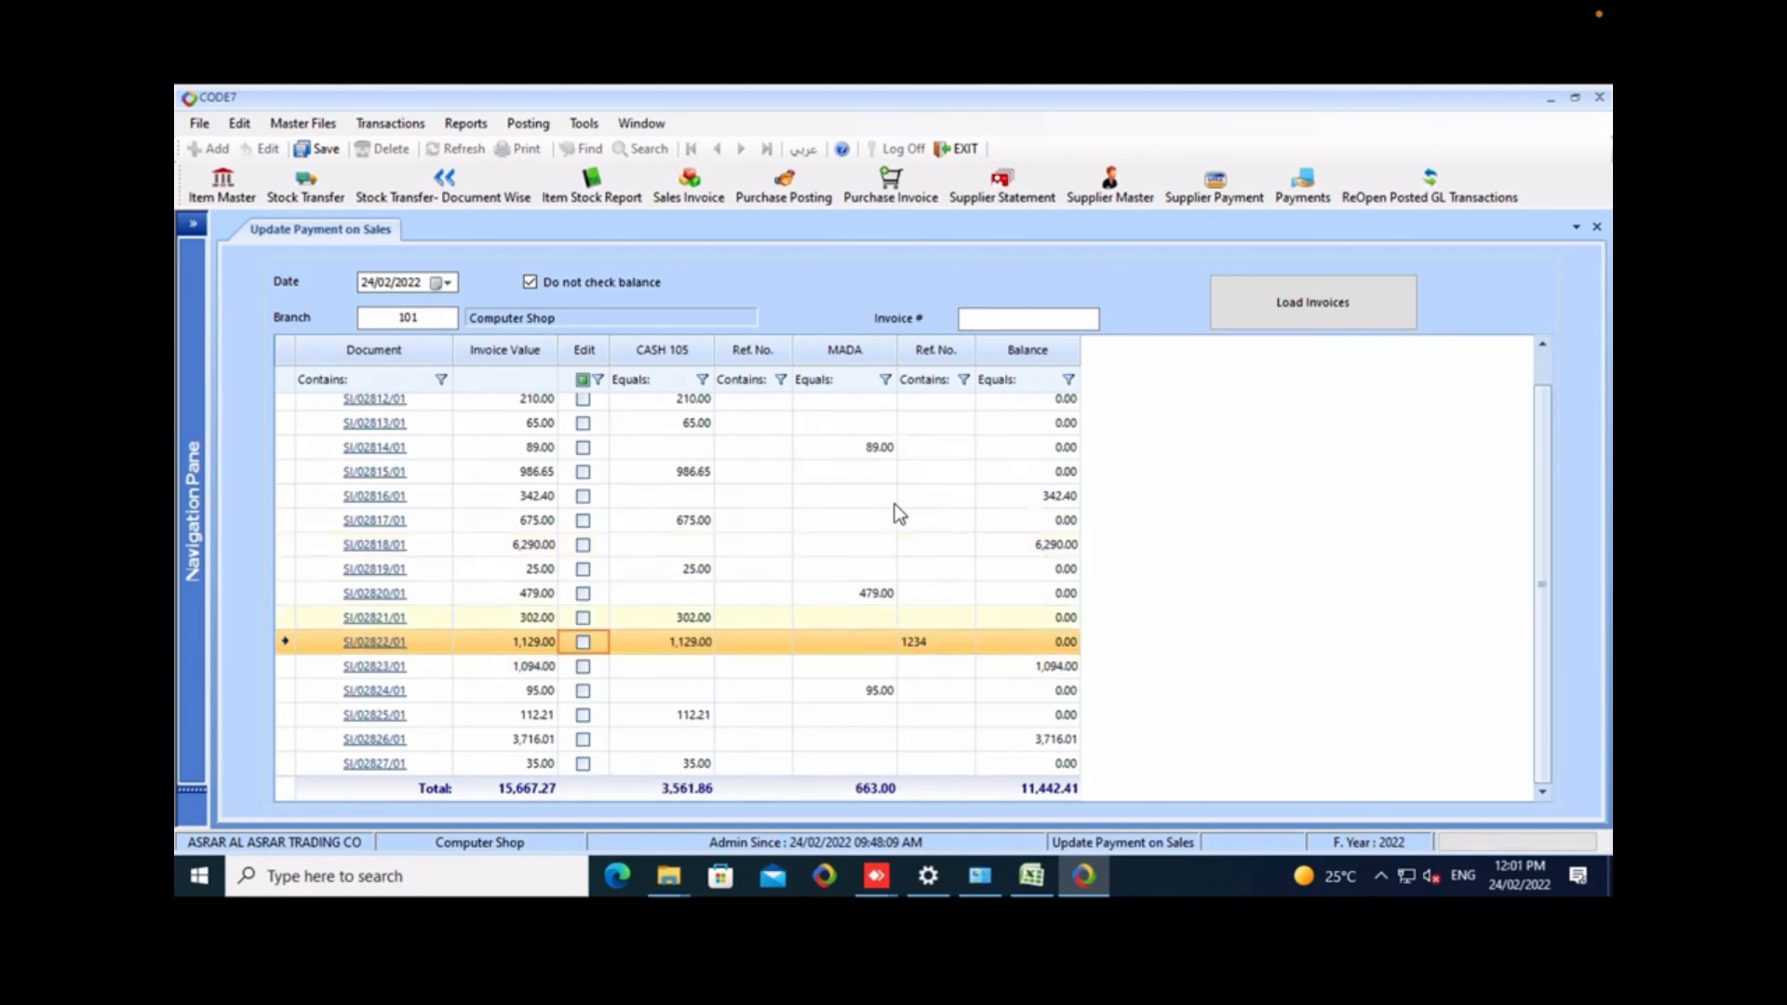
right_click(315, 230)
click(270, 254)
click(390, 124)
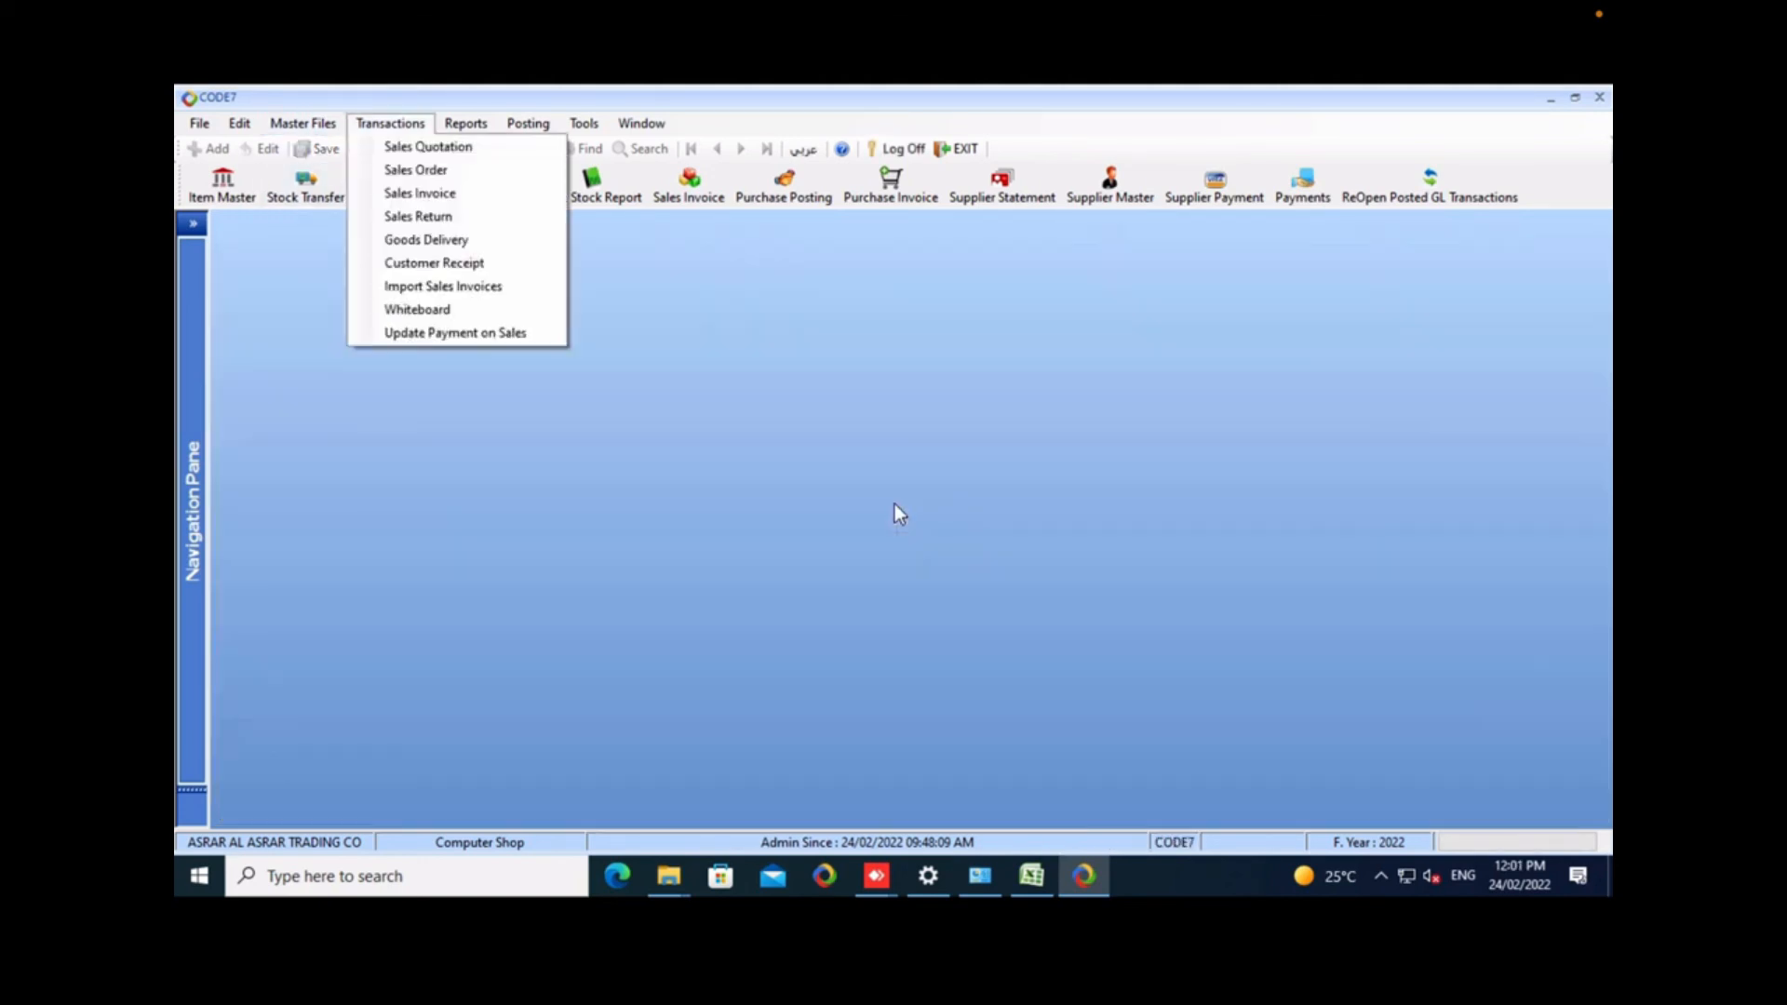